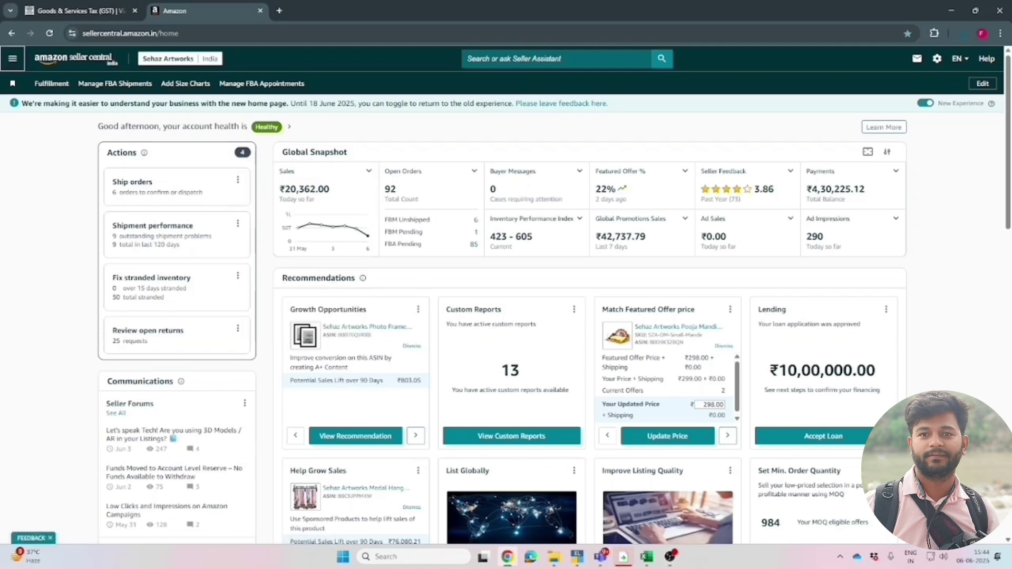
# Step: Open the GST Ready-to-File Reports download page under Manage Taxes in the seller account's reports
pyautogui.click(13, 59)
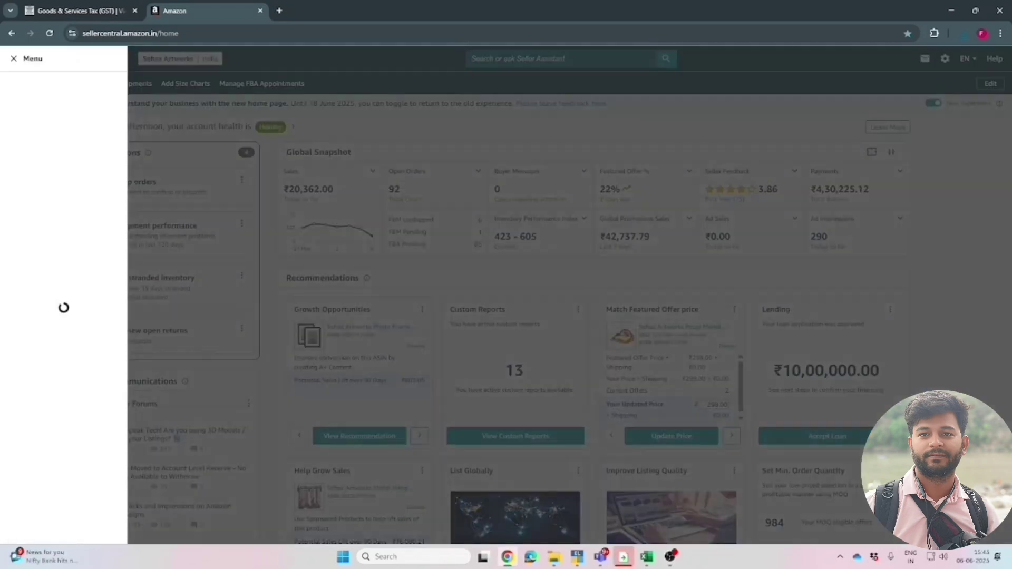
pyautogui.moveTo(58, 228)
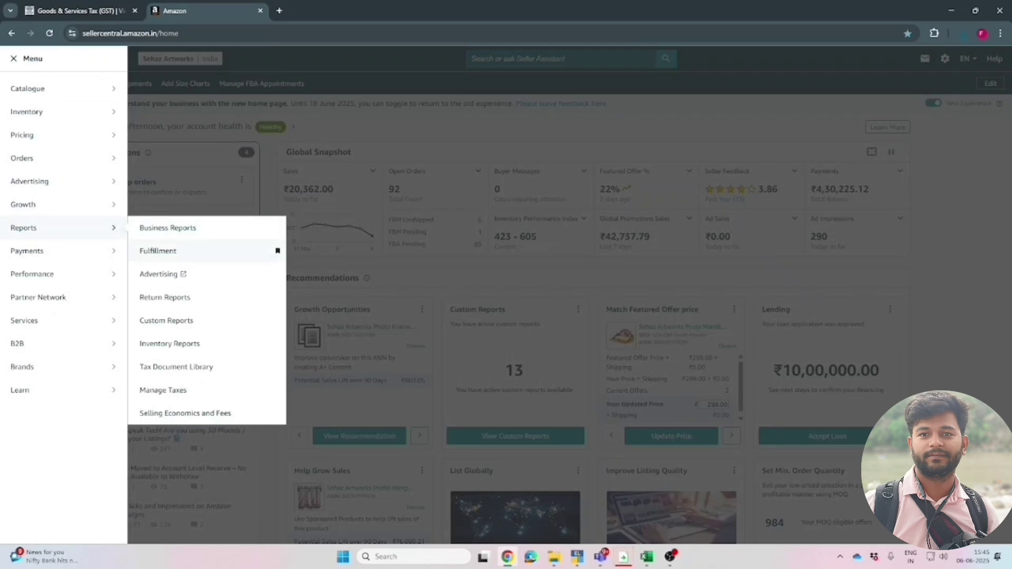
pyautogui.click(169, 390)
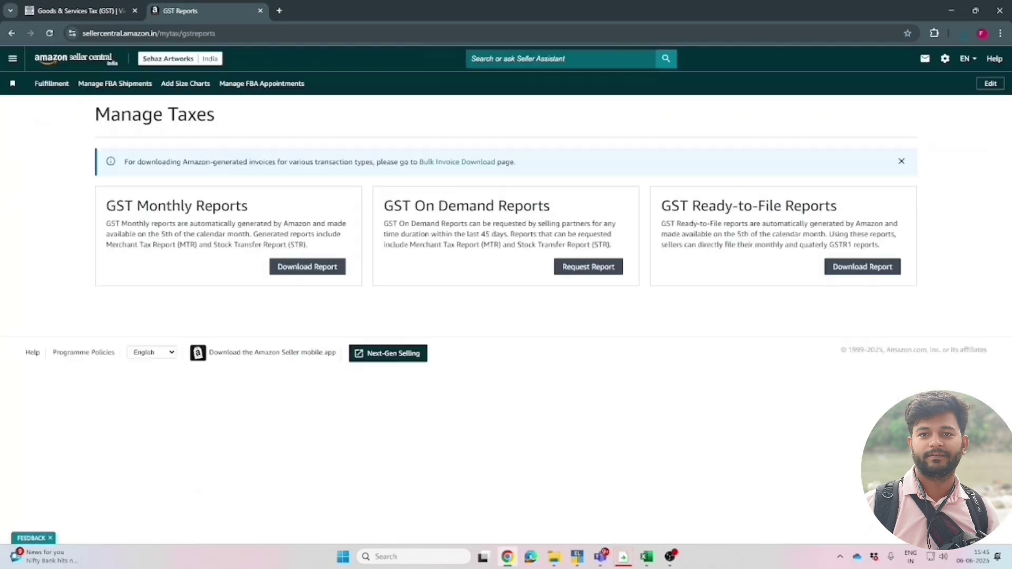
pyautogui.moveTo(660, 232); pyautogui.dragTo(837, 232)
pyautogui.click(863, 292)
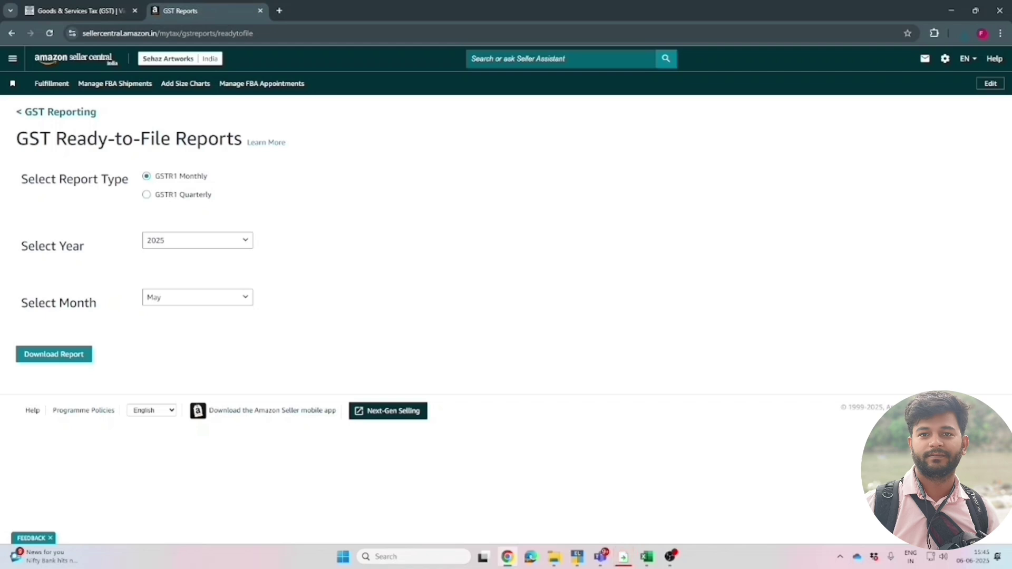
pyautogui.click(146, 195)
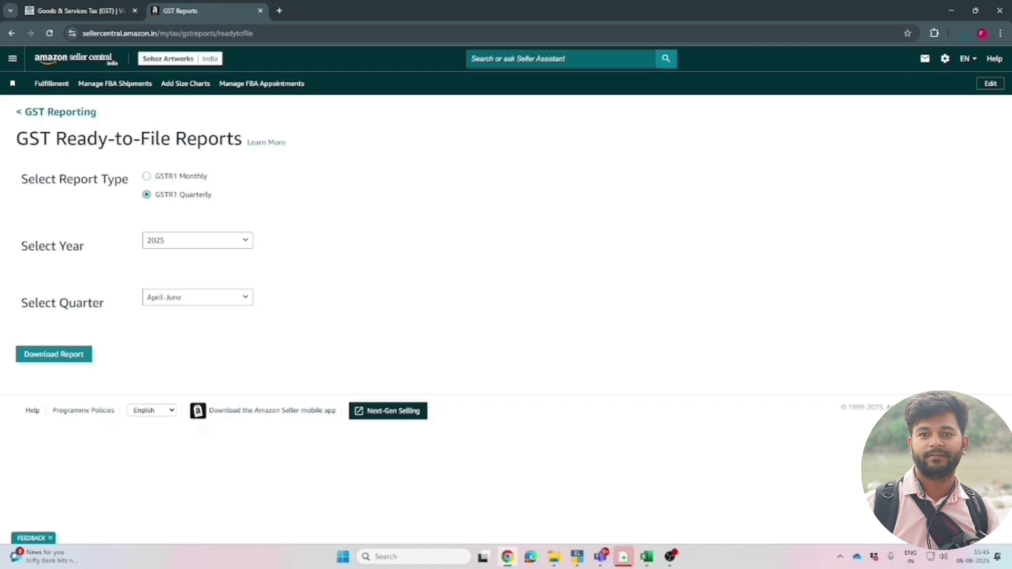
pyautogui.click(197, 298)
pyautogui.click(174, 314)
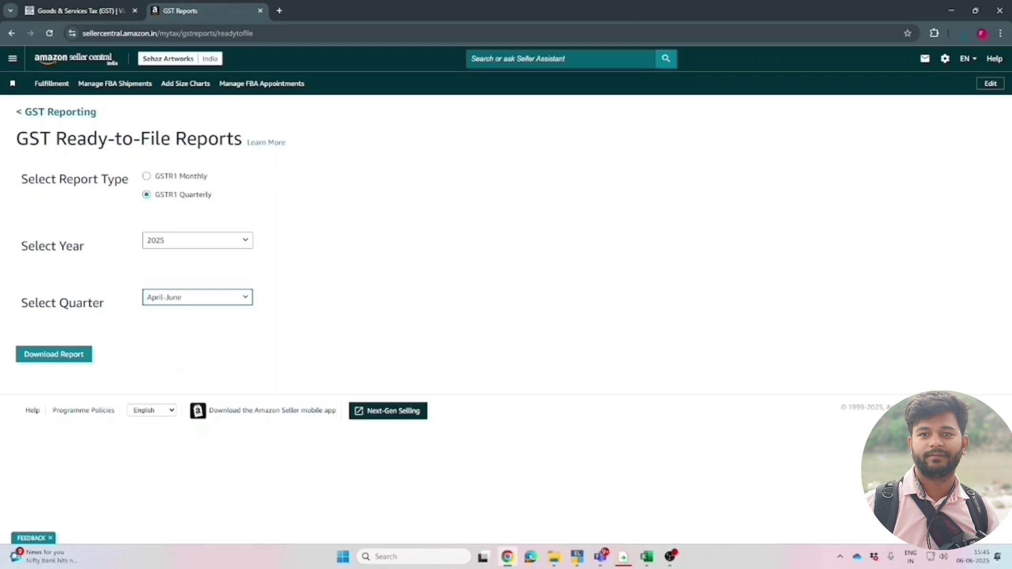
pyautogui.click(147, 176)
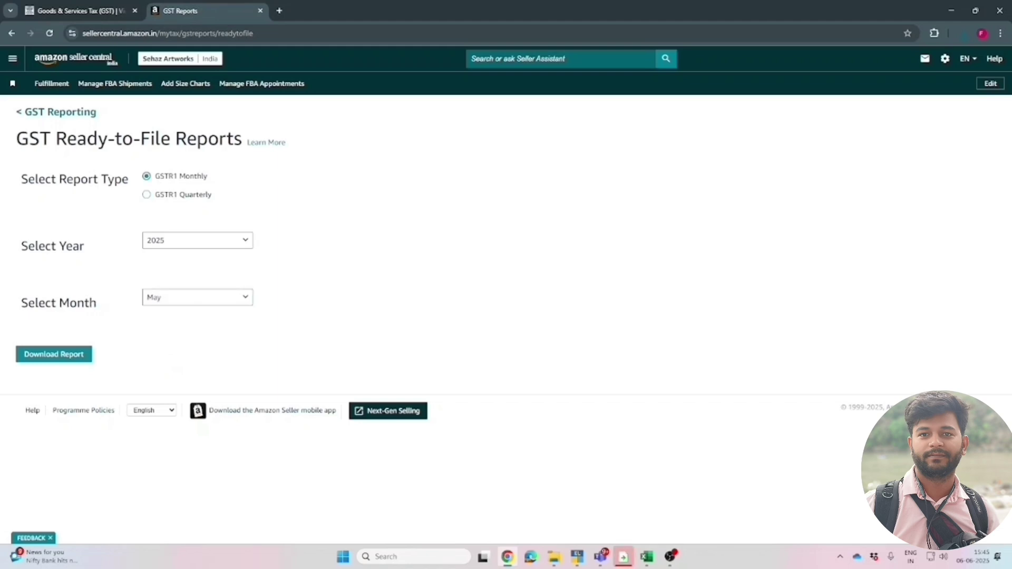
# Step: Download the GSTR1 Monthly report for May 2025 and save it to Downloads as GSTR-1_Monthly_May_2025
pyautogui.click(54, 354)
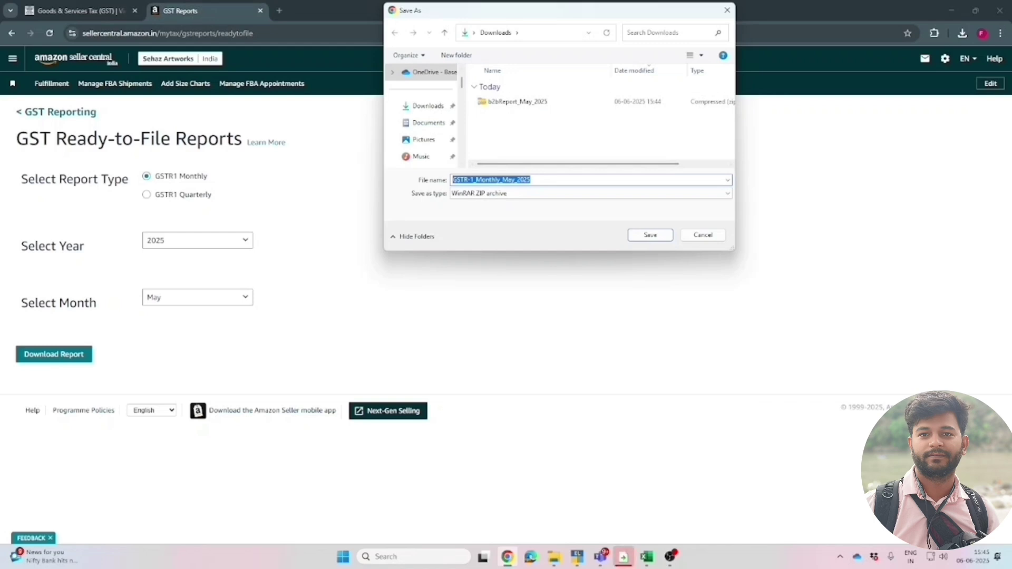
pyautogui.click(650, 235)
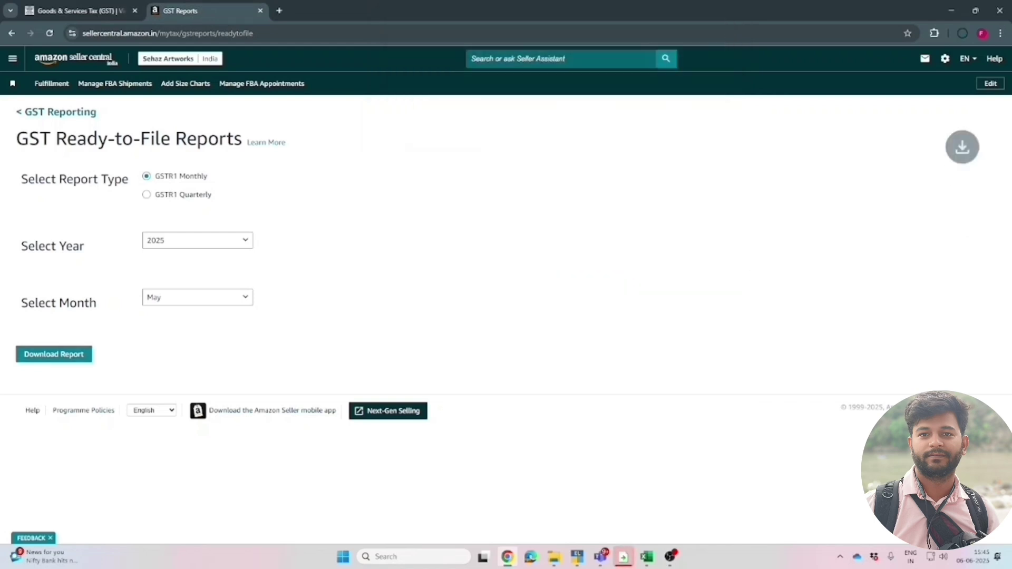
# Step: Try to open the GSTR1 May 2025 Excel worksheet directly inside the downloaded compressed archive
pyautogui.click(934, 59)
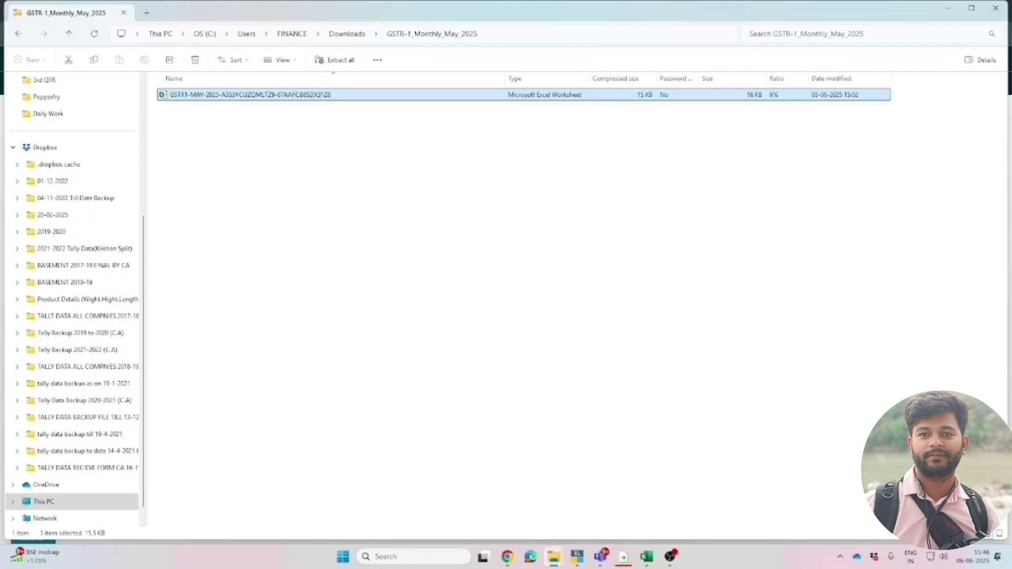
pyautogui.press('Return')
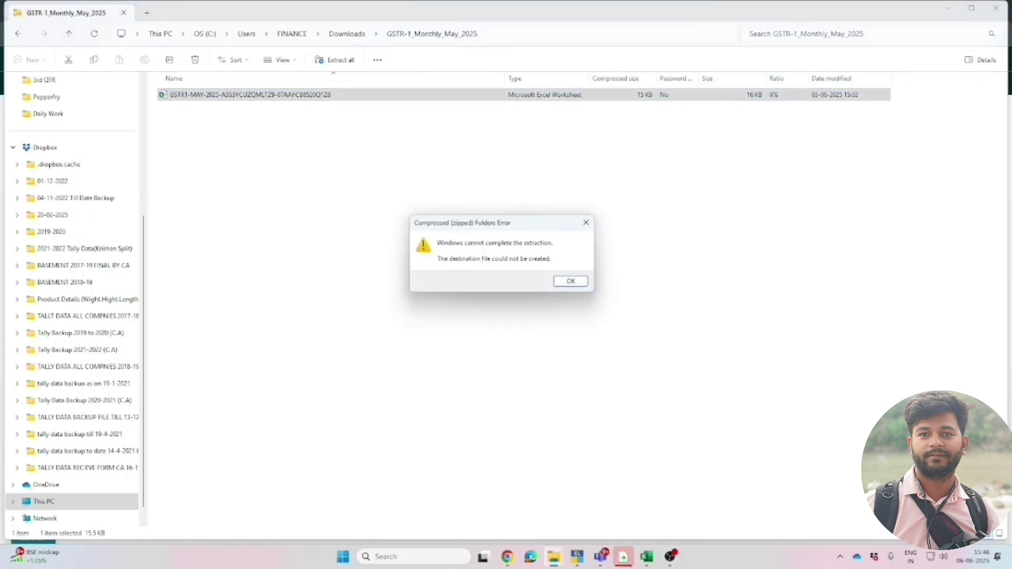
pyautogui.press('Return')
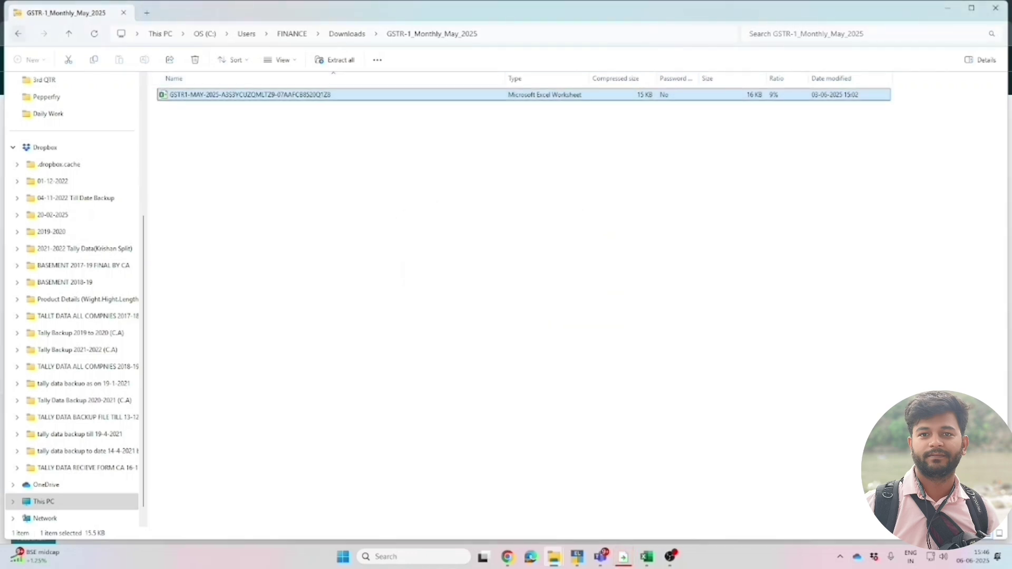
# Step: Extract the GSTR-1_Monthly_May_2025 archive from the Downloads folder and open its GSTR1 workbook in Excel
pyautogui.hotkey('alt', 'Left')
pyautogui.rightClick(213, 109)
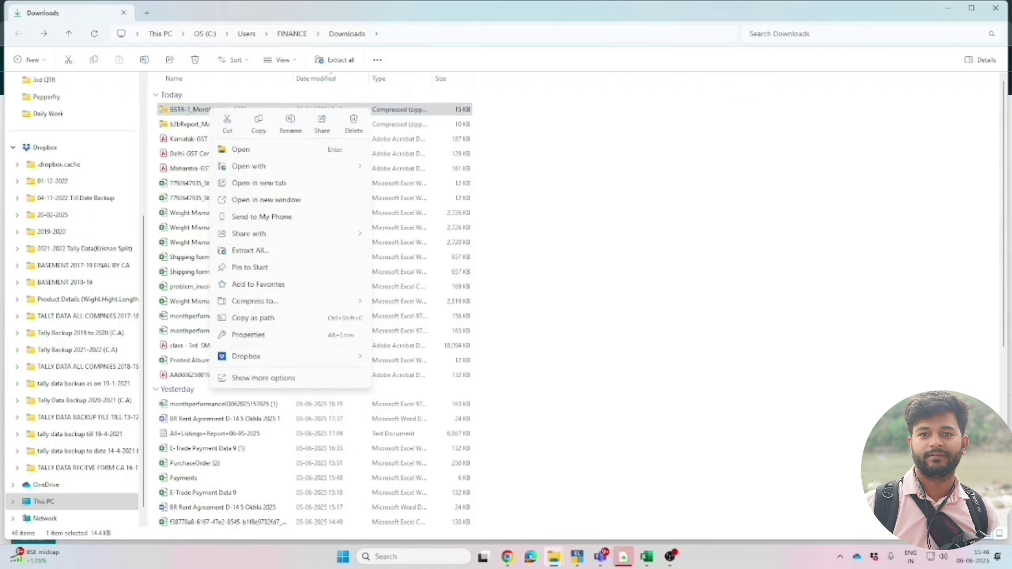
pyautogui.click(244, 375)
pyautogui.click(246, 243)
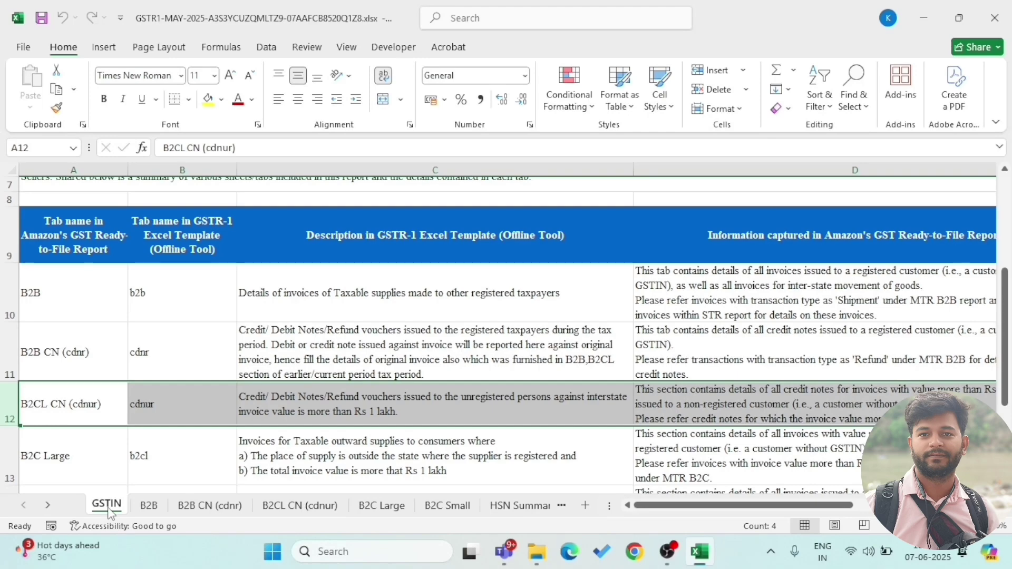
# Step: Read through the report overview table on the GSTIN sheet and select its B2B entry in A10
pyautogui.scroll(-5, 97, 395)
pyautogui.scroll(6, 77, 357)
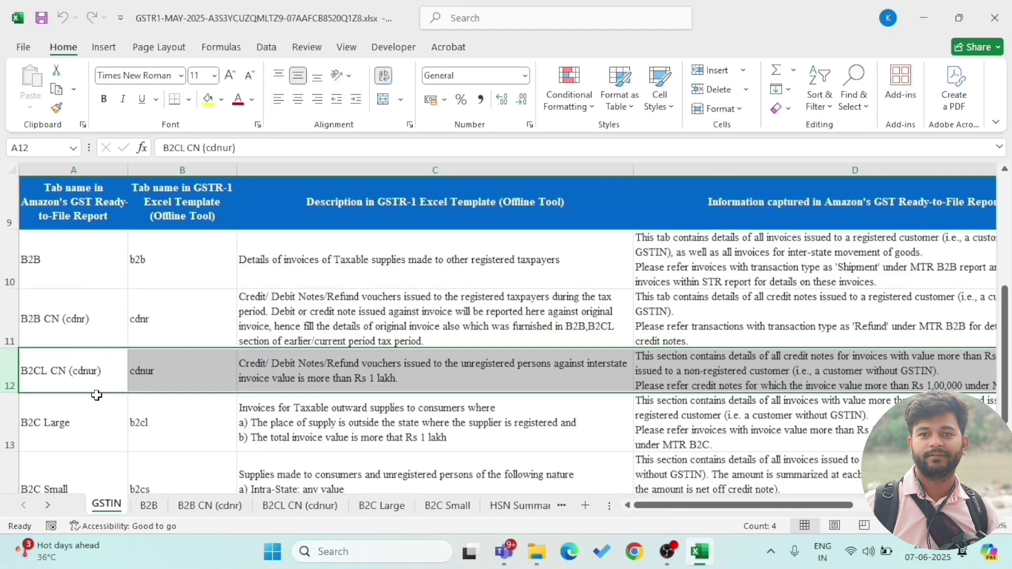
pyautogui.click(65, 336)
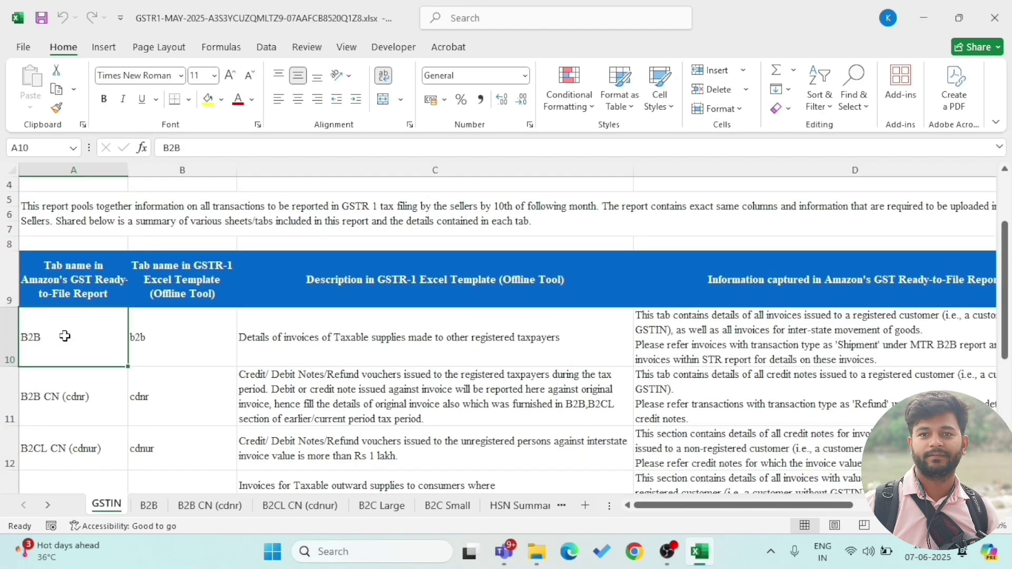
# Step: Look through the B2B, B2B CN (cdnr), B2CL CN (cdnur), B2C Large, B2C Small and HSN Summary sheets
pyautogui.click(149, 513)
pyautogui.click(200, 509)
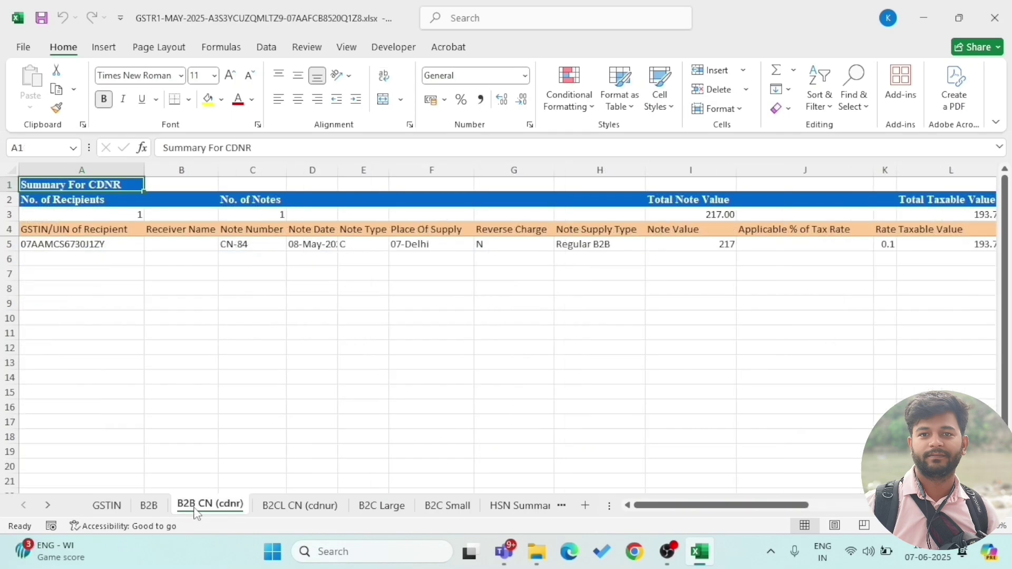
pyautogui.click(266, 511)
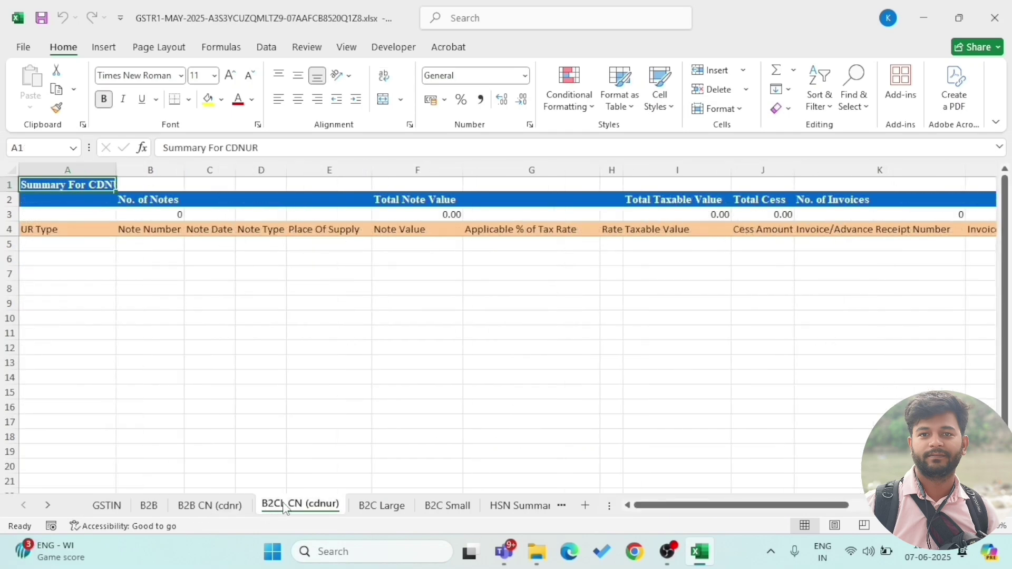
pyautogui.click(364, 509)
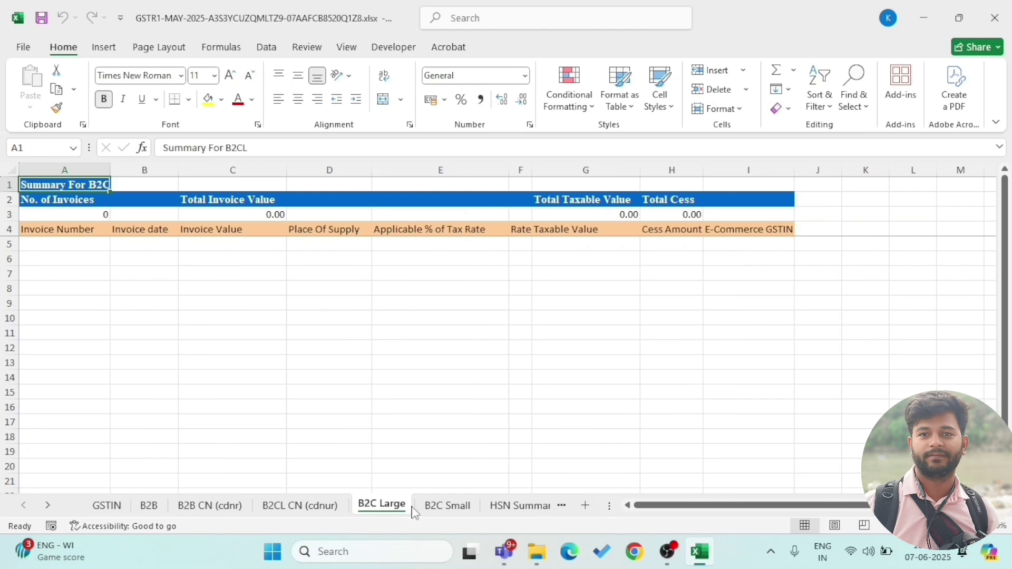
pyautogui.click(440, 511)
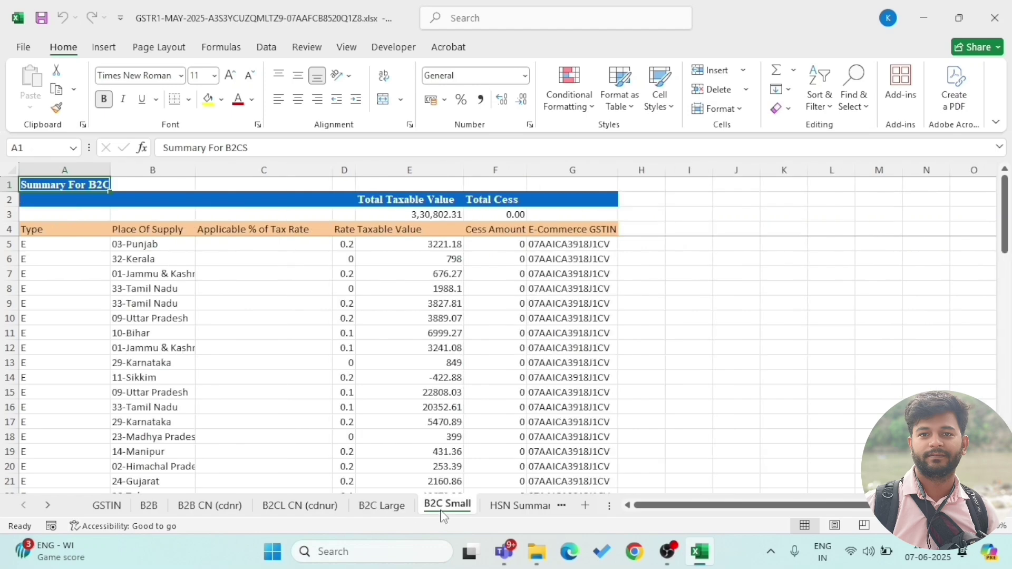
pyautogui.click(514, 507)
pyautogui.click(25, 506)
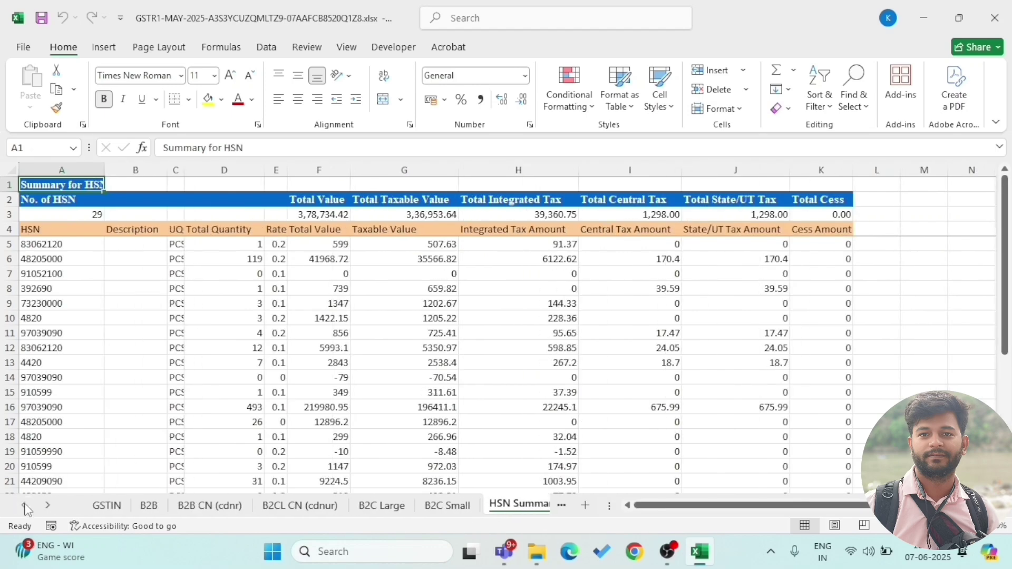
# Step: Compare the B2B and B2B CN (cdnr) descriptions on the GSTIN sheet with the data on their own sheets
pyautogui.click(101, 514)
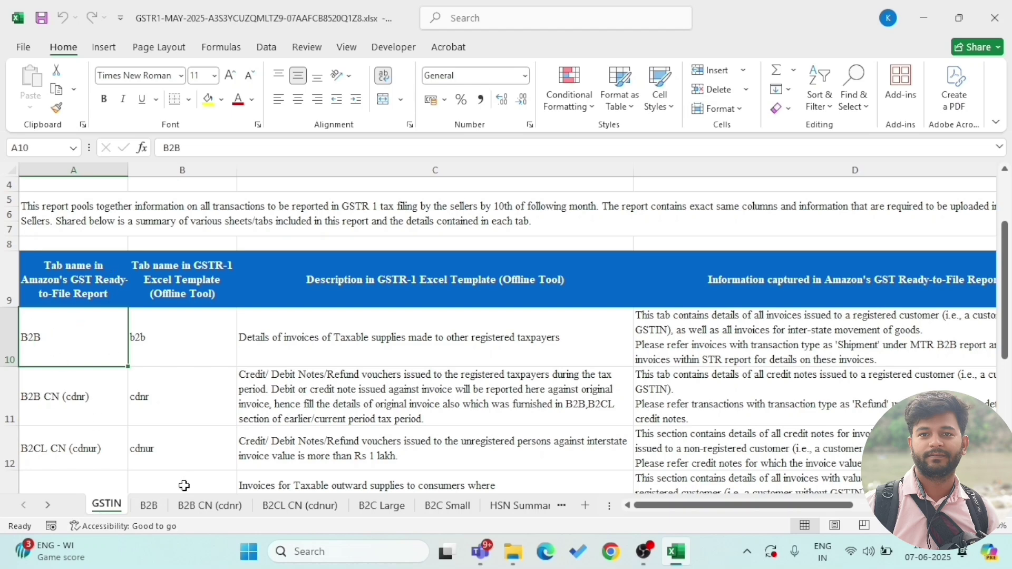
pyautogui.click(149, 506)
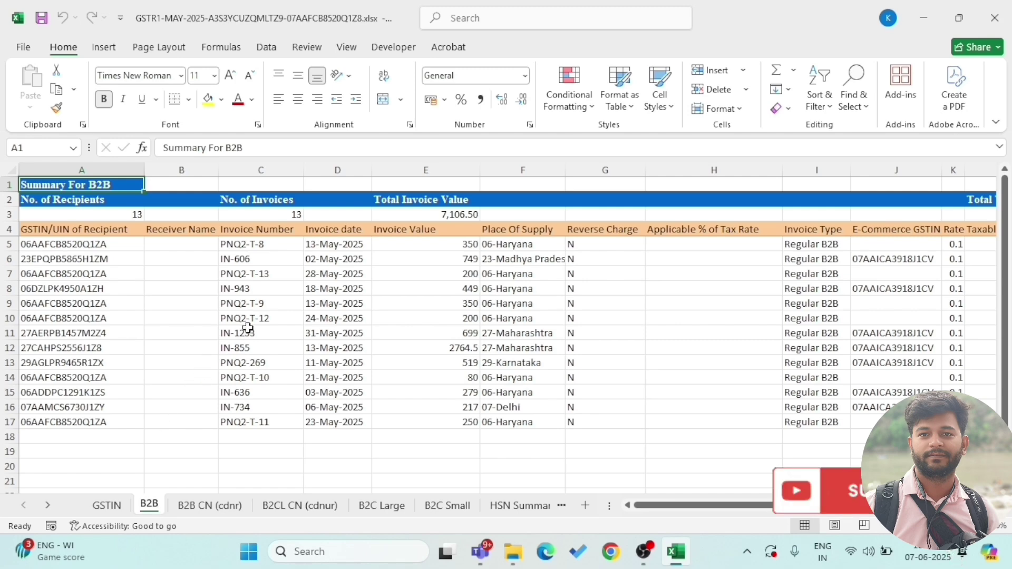
pyautogui.click(107, 505)
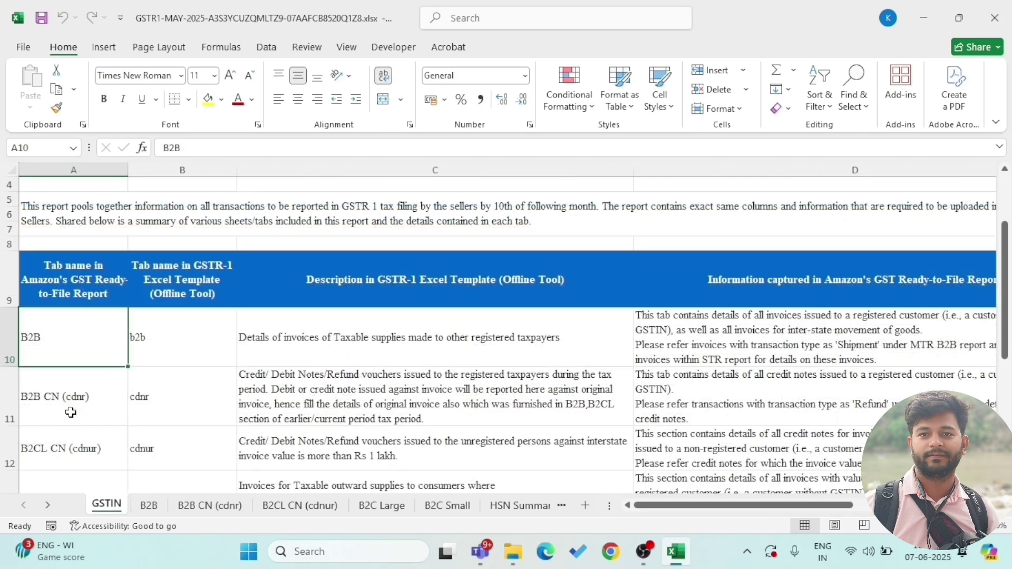
pyautogui.click(66, 377)
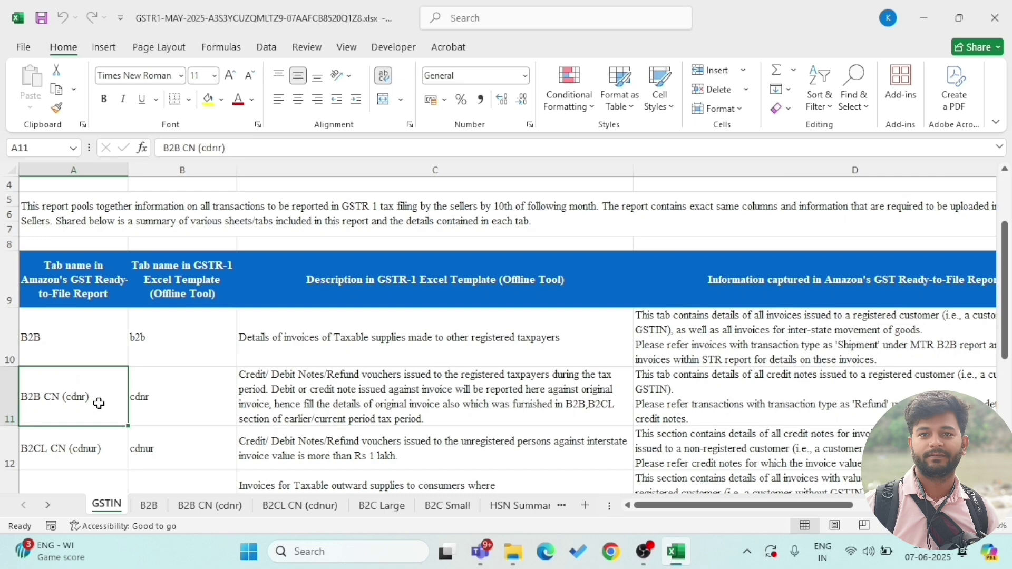
pyautogui.click(192, 512)
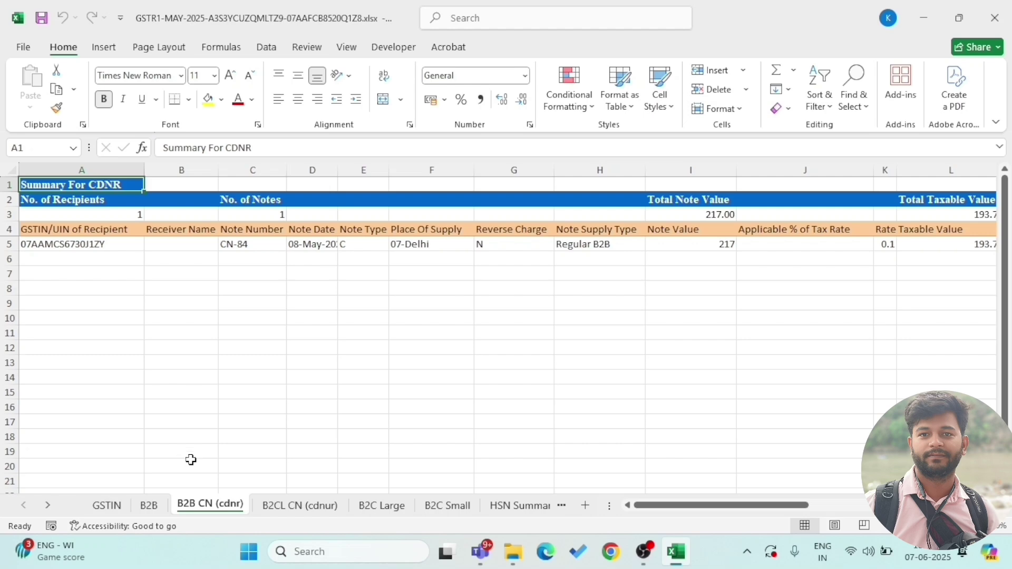
pyautogui.click(107, 505)
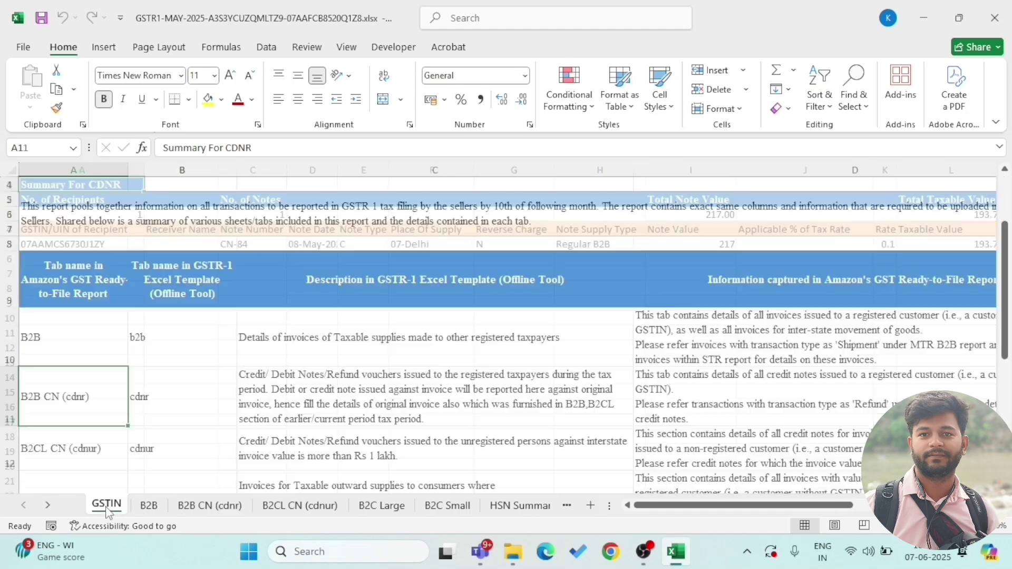
# Step: Examine the B2CL CN (cdnur) description in row 12 of the GSTIN sheet and check it against the B2B CN (cdnr) sheet
pyautogui.click(55, 448)
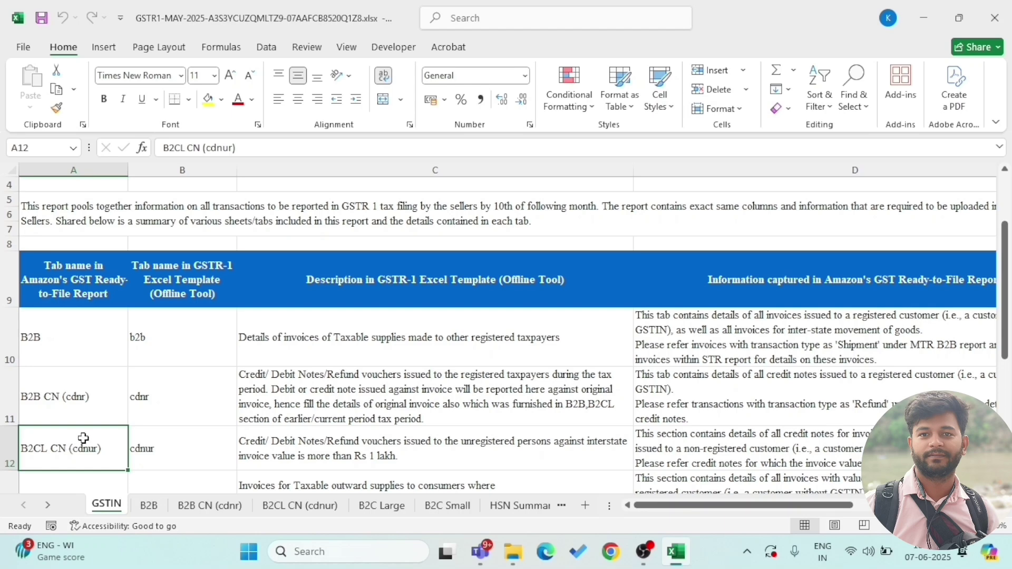
pyautogui.click(7, 449)
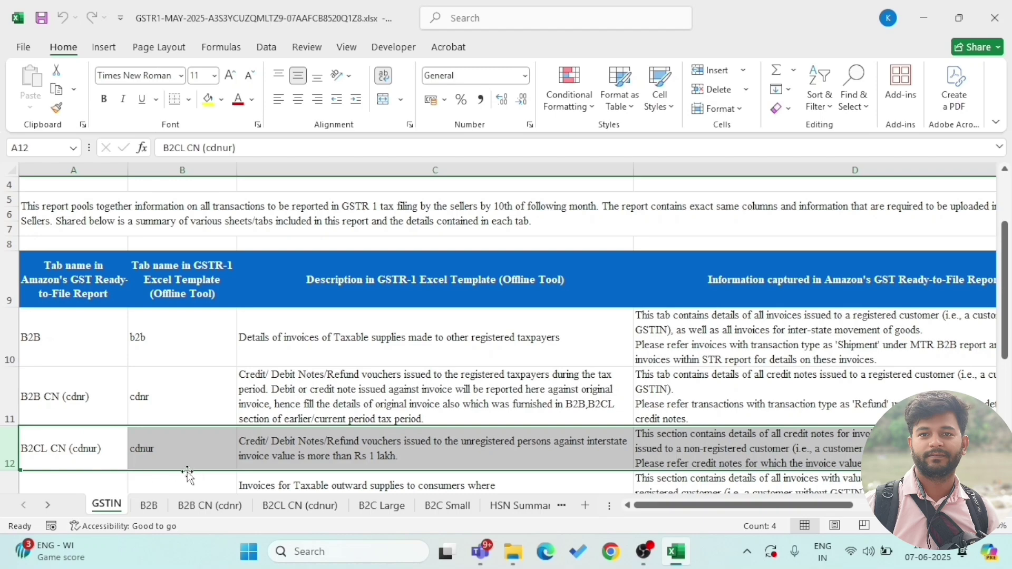
pyautogui.click(210, 506)
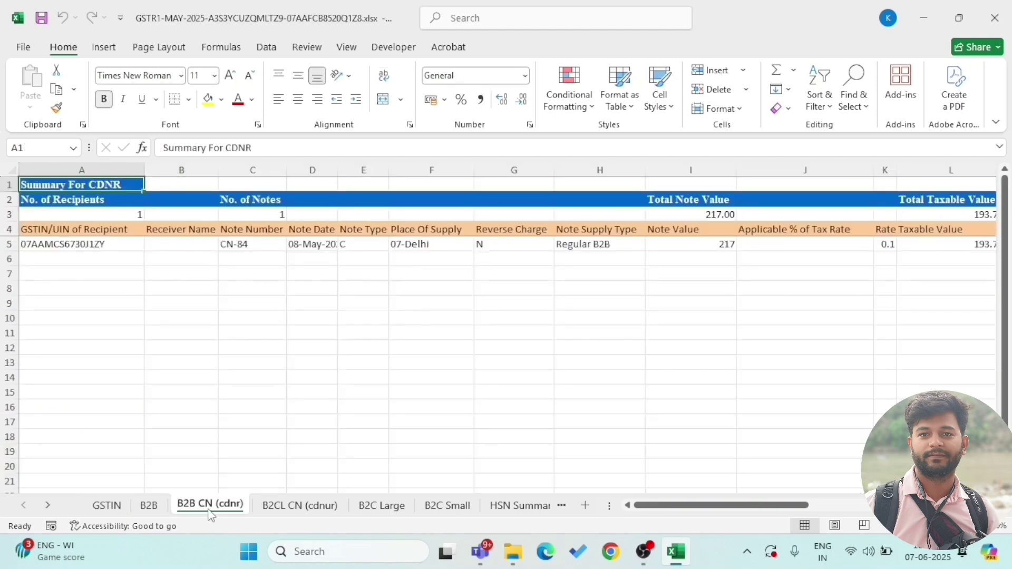
pyautogui.click(108, 507)
# Step: Examine the B2C Large and B2C Small descriptions on the GSTIN sheet, comparing B2C Large with B2CL CN (cdnur)
pyautogui.scroll(-1, 206, 477)
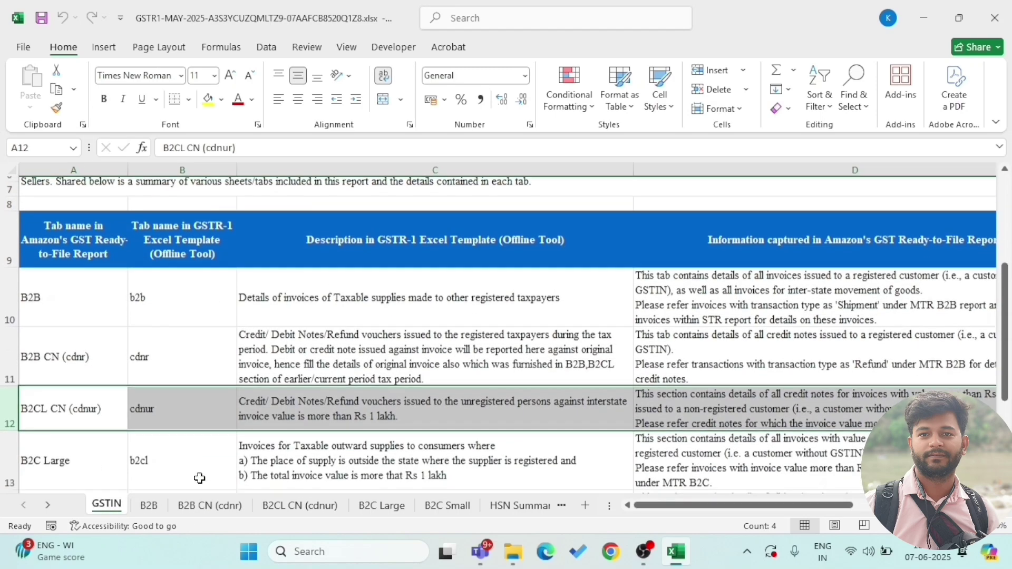
pyautogui.click(85, 452)
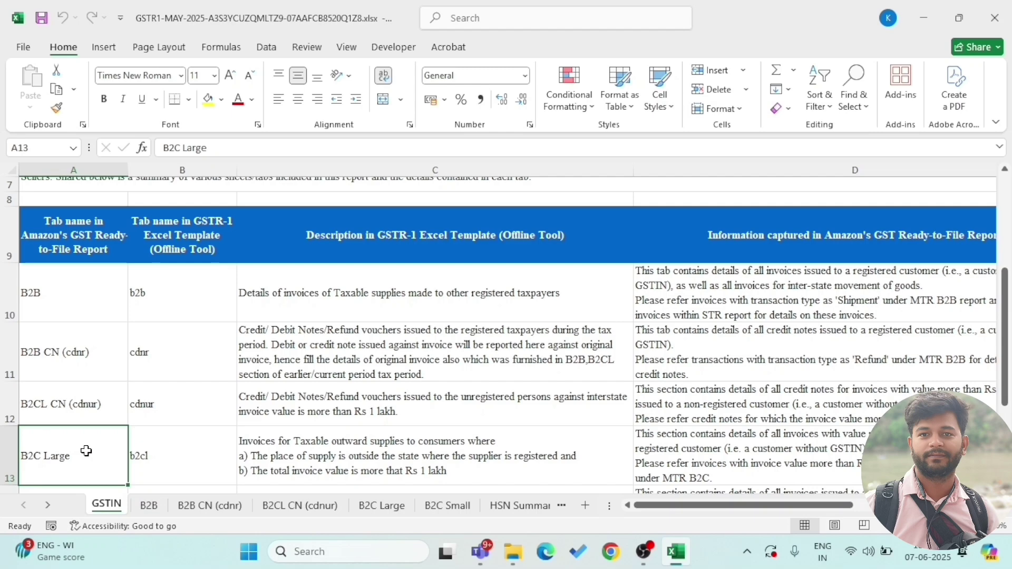
pyautogui.click(97, 395)
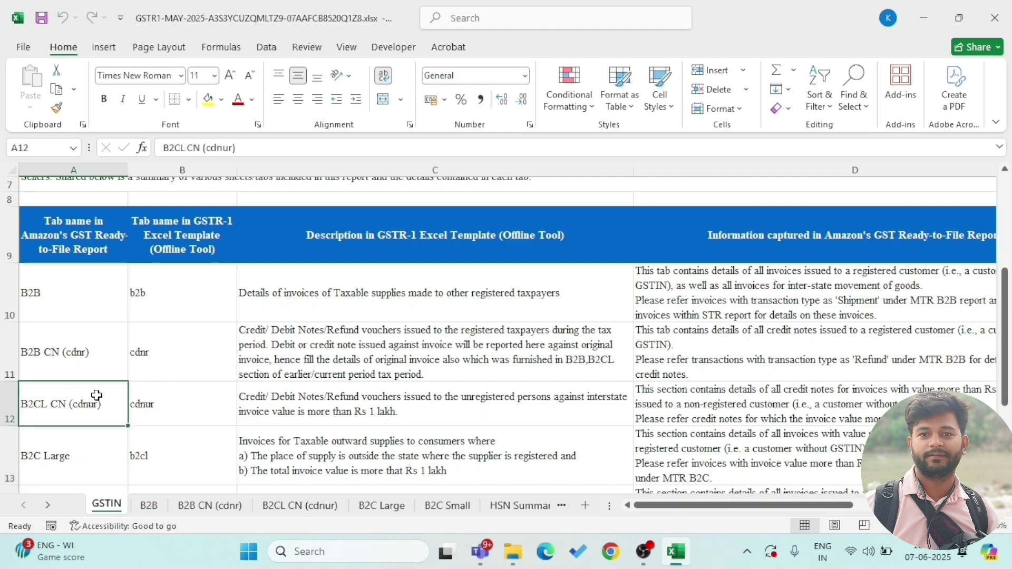
pyautogui.click(96, 450)
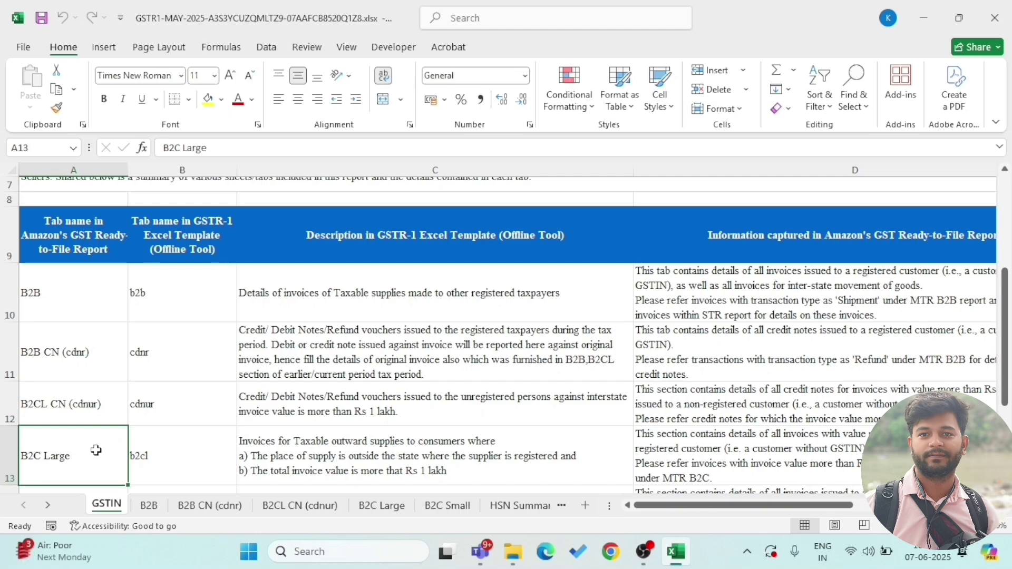
pyautogui.scroll(-1, 96, 451)
pyautogui.click(55, 430)
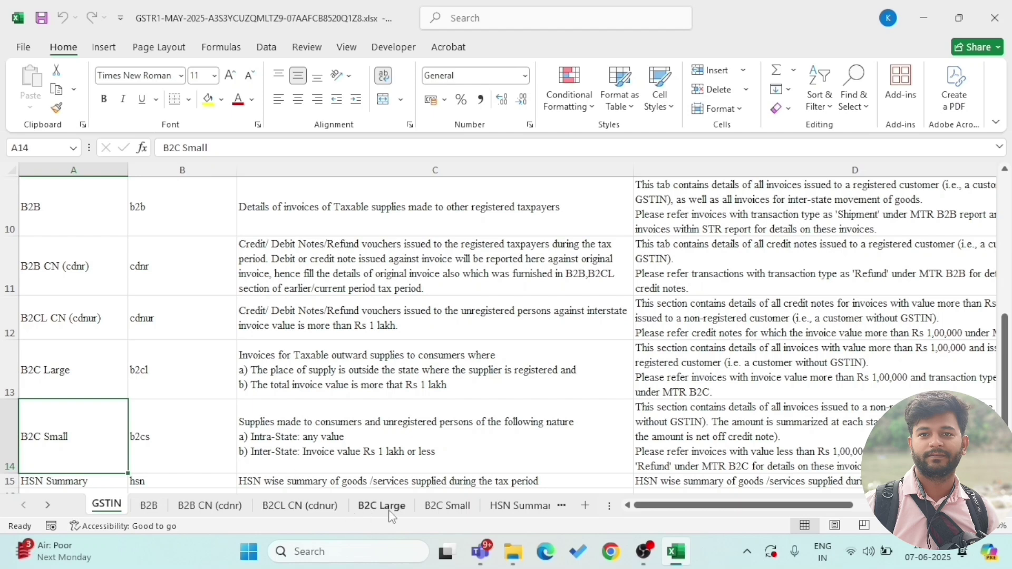
# Step: Compare the B2C Small sheet's state-wise rows with the B2C Small description in row 14 of the GSTIN sheet
pyautogui.click(448, 512)
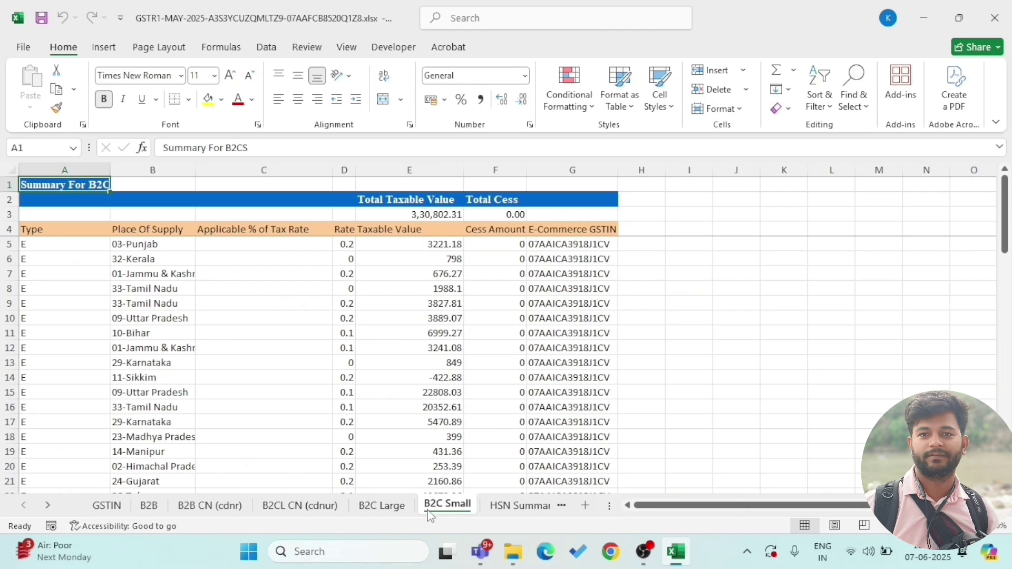
pyautogui.scroll(-5, 443, 433)
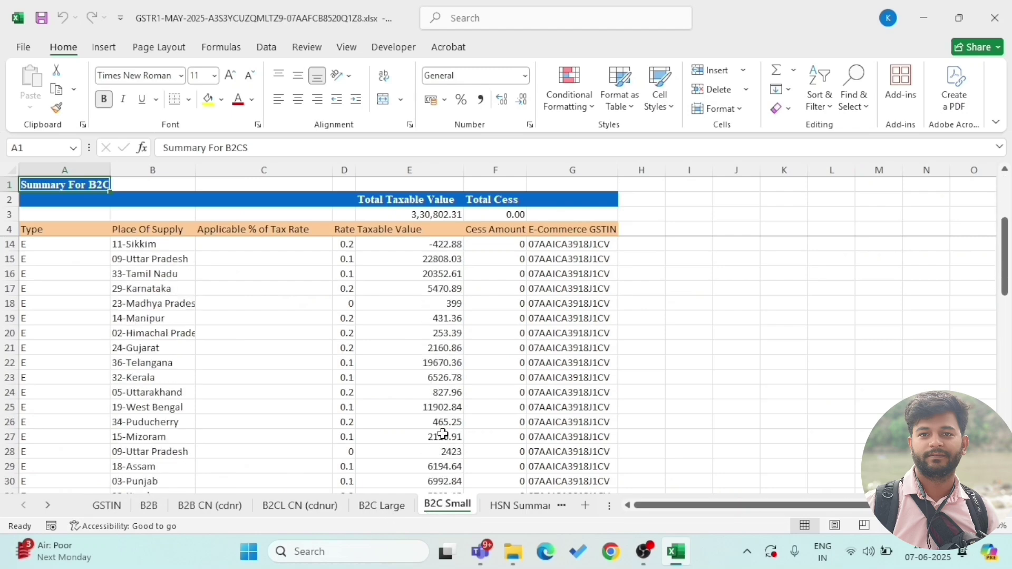
pyautogui.scroll(5, 443, 433)
pyautogui.click(107, 505)
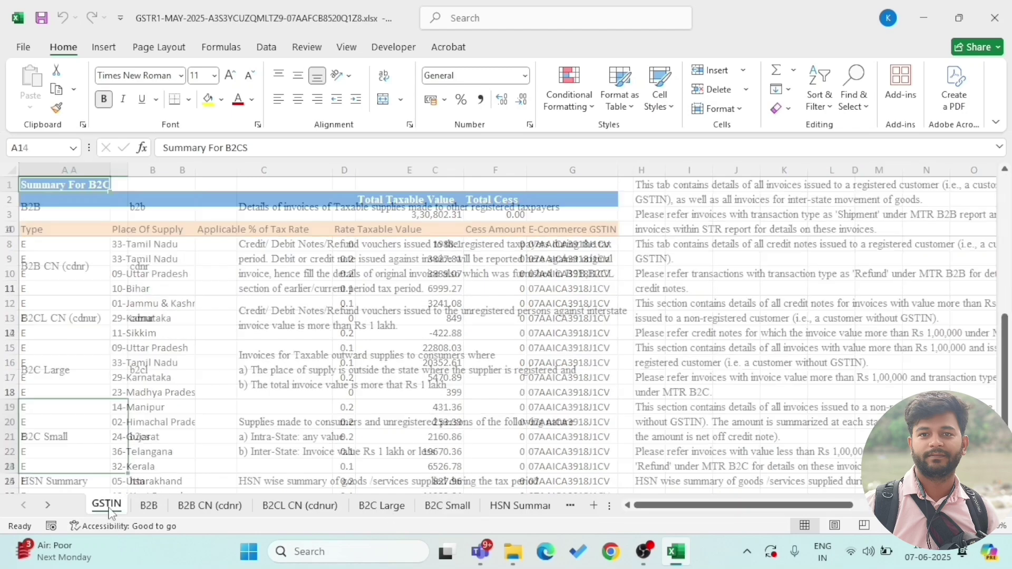
pyautogui.click(849, 438)
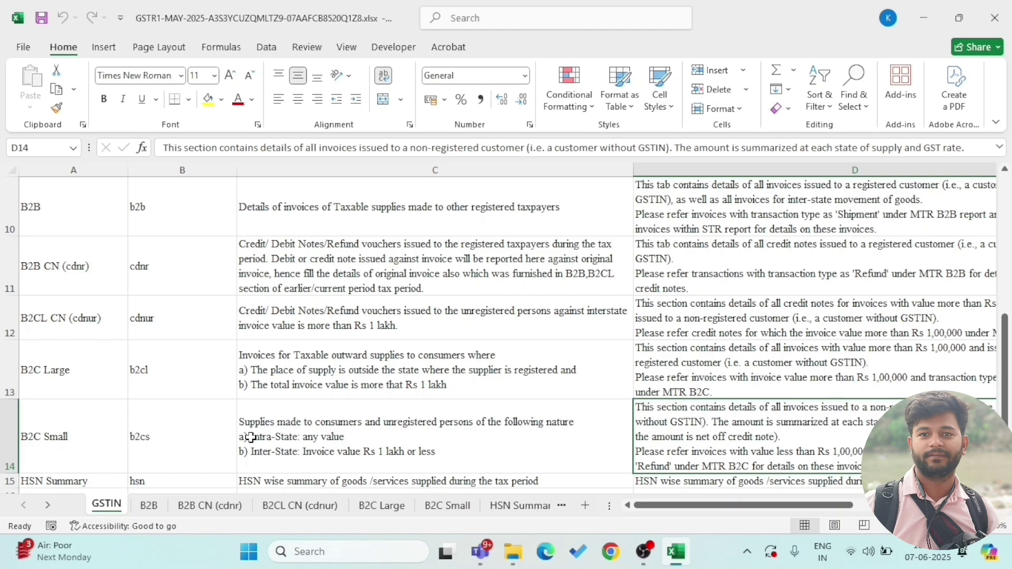
pyautogui.click(73, 449)
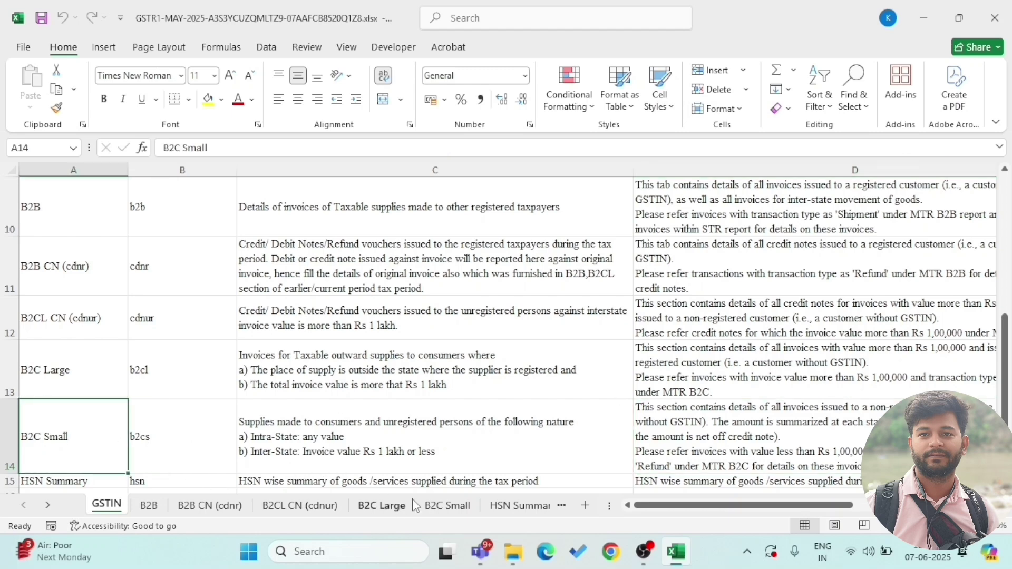
pyautogui.click(448, 506)
pyautogui.scroll(-3, 395, 446)
pyautogui.scroll(2, 395, 446)
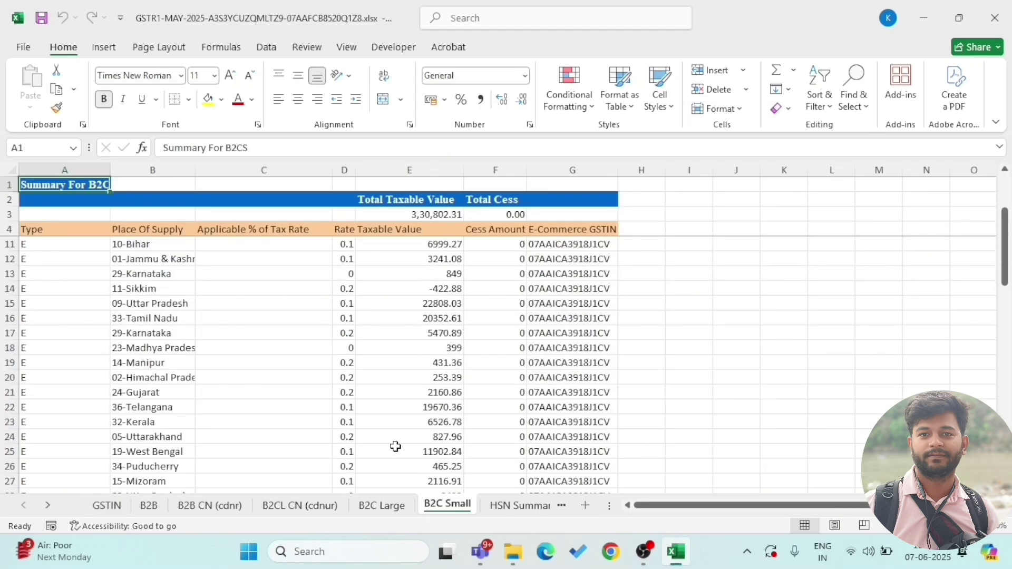
pyautogui.scroll(2, 395, 446)
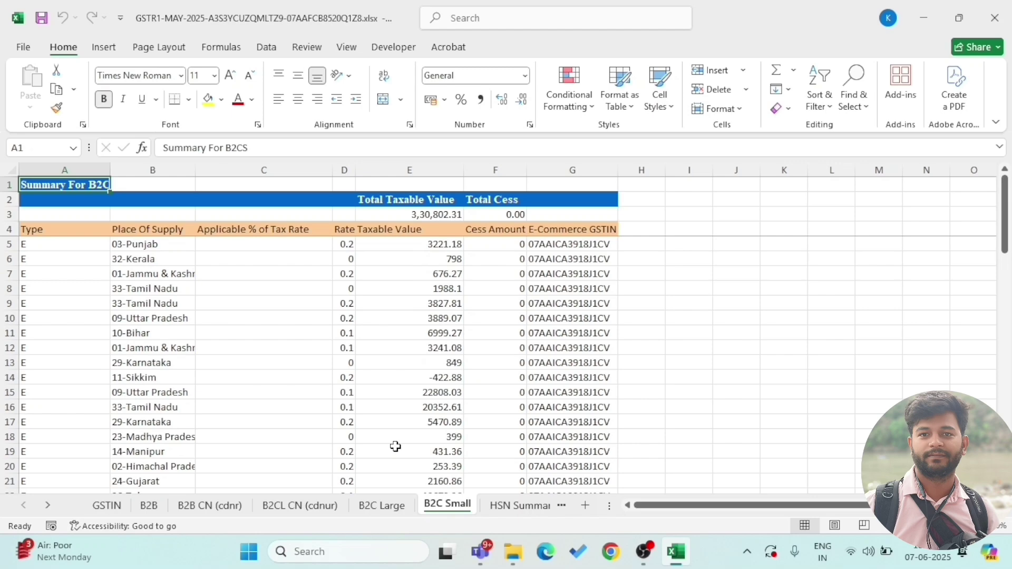
# Step: Check the HSN Summary description in row 15 of the GSTIN sheet and look through the HSN Summary sheet
pyautogui.click(109, 506)
pyautogui.scroll(-3, 106, 369)
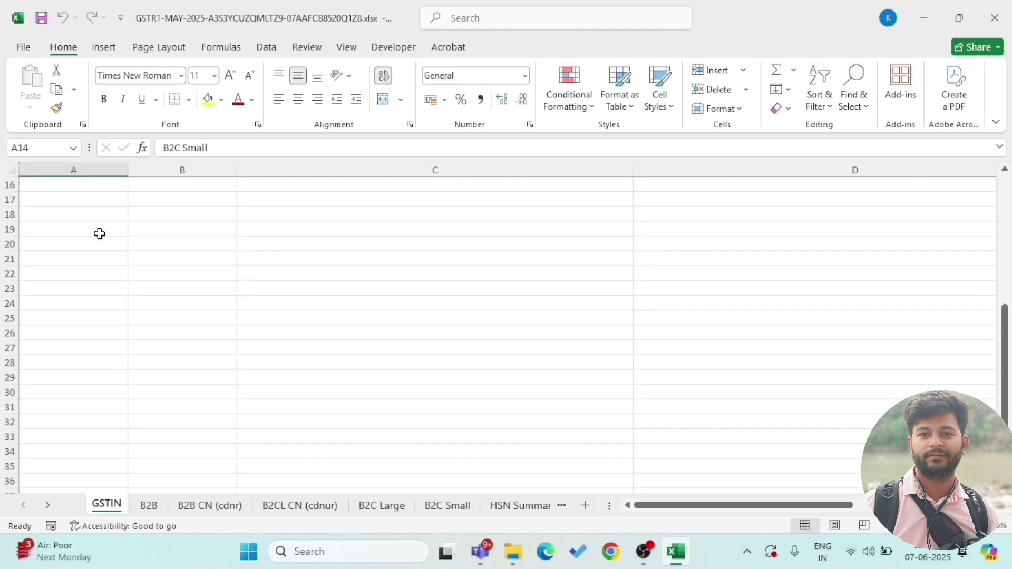
pyautogui.scroll(2, 116, 274)
pyautogui.scroll(-3, 84, 431)
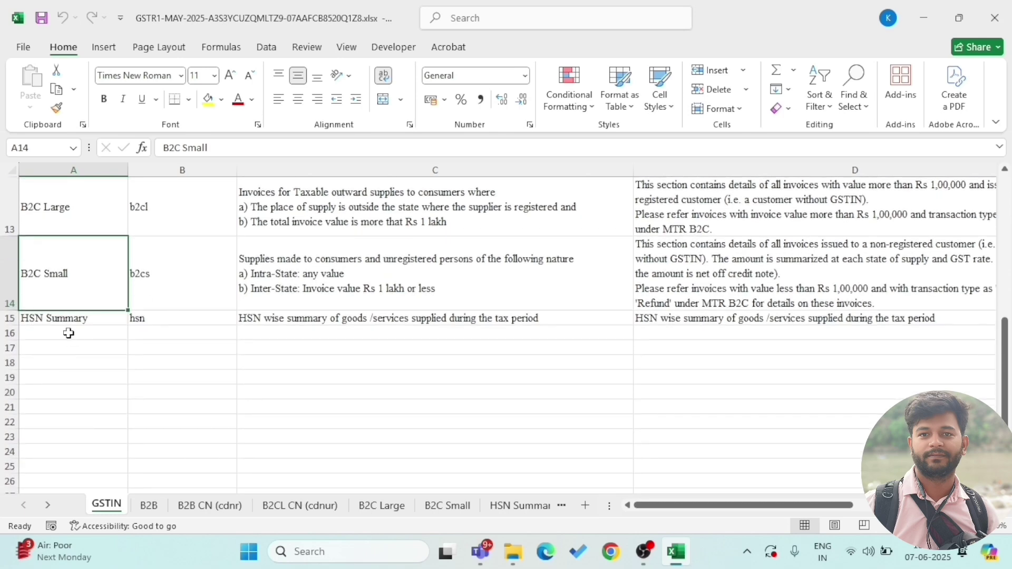
pyautogui.click(71, 316)
pyautogui.click(520, 512)
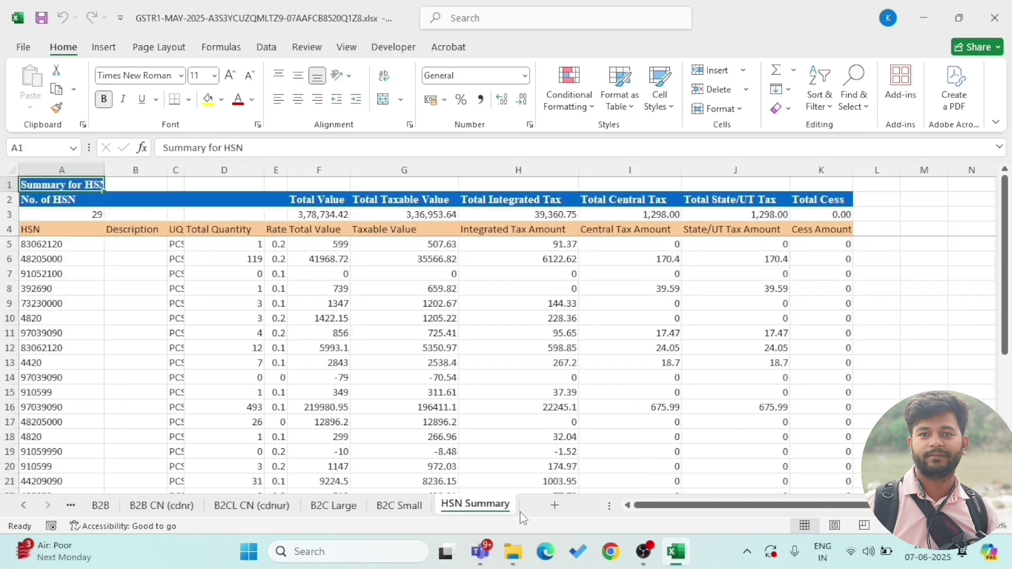
pyautogui.scroll(-6, 559, 408)
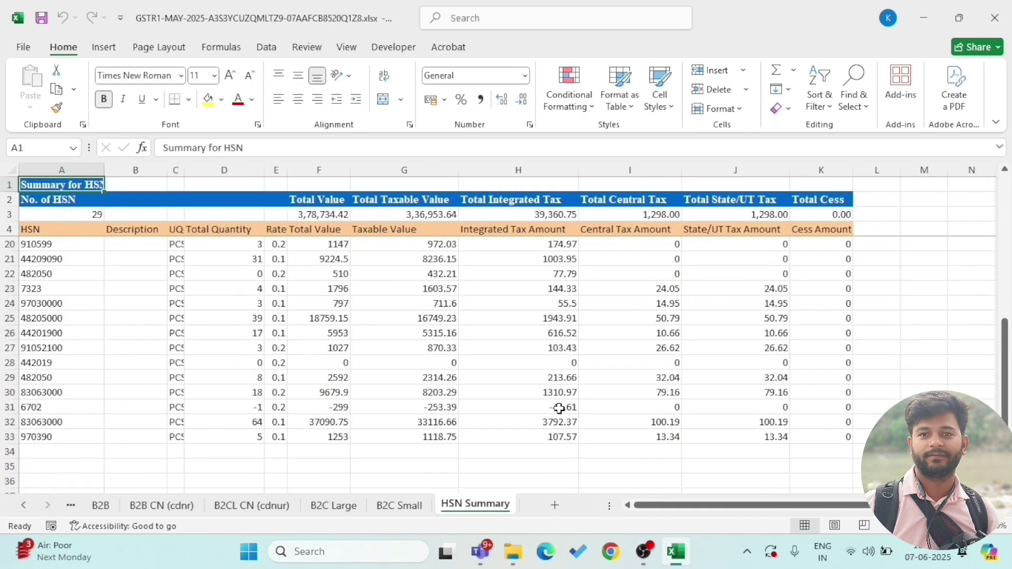
pyautogui.scroll(6, 559, 408)
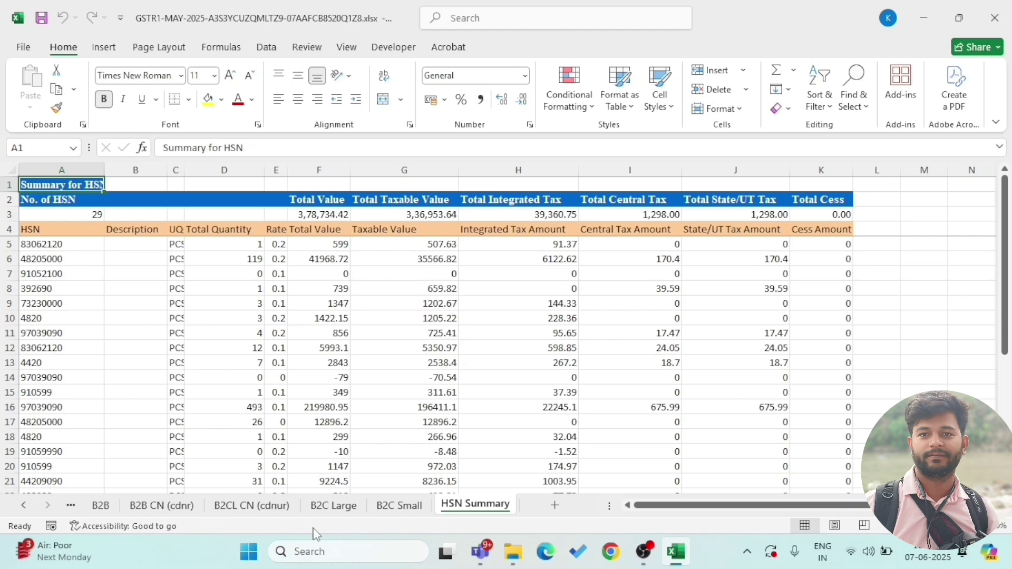
# Step: Switch to the GST portal in Chrome, open the Return Dashboard and search for the returns of the May period
pyautogui.click(644, 552)
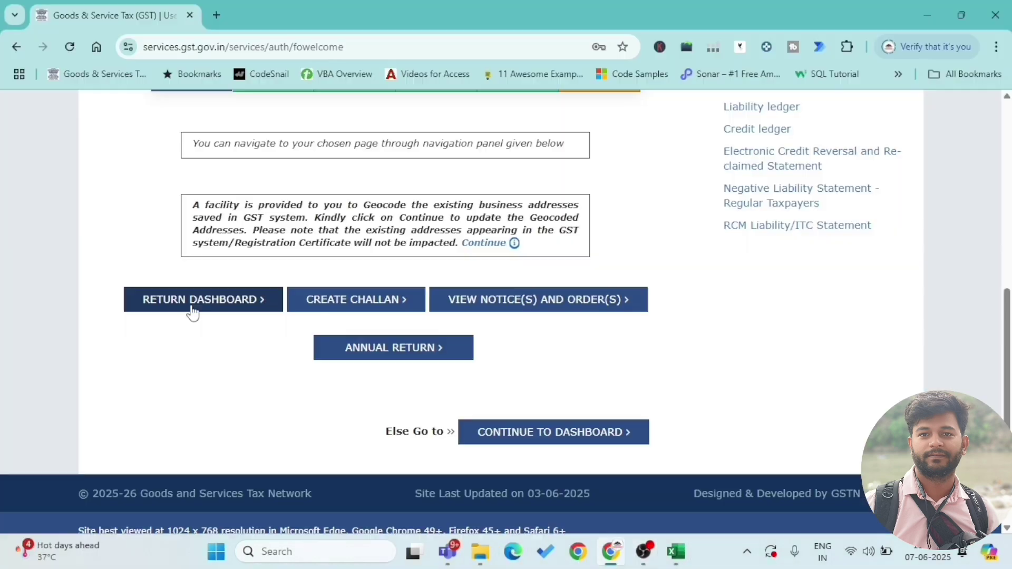
pyautogui.click(192, 310)
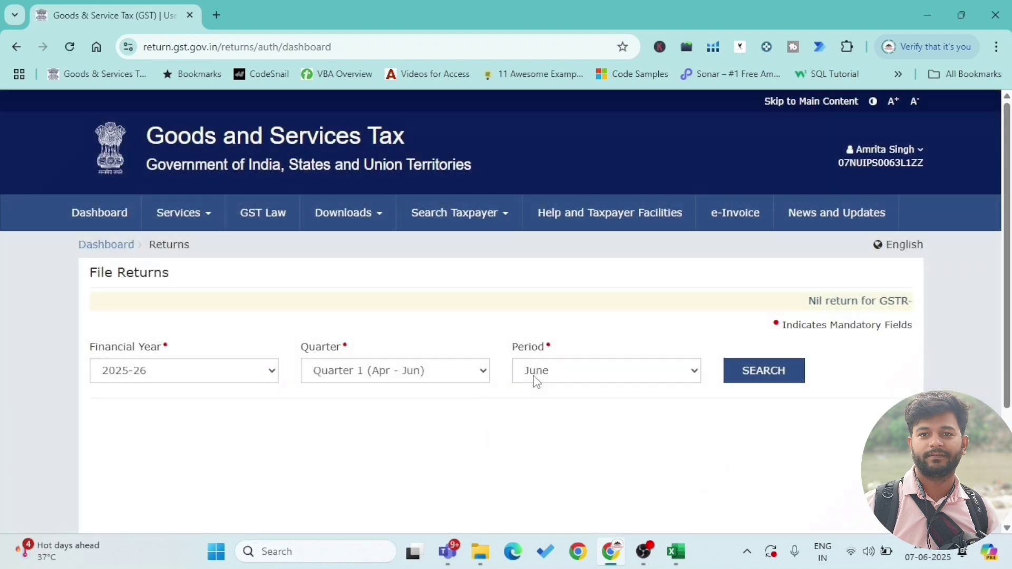
pyautogui.click(536, 377)
pyautogui.click(563, 420)
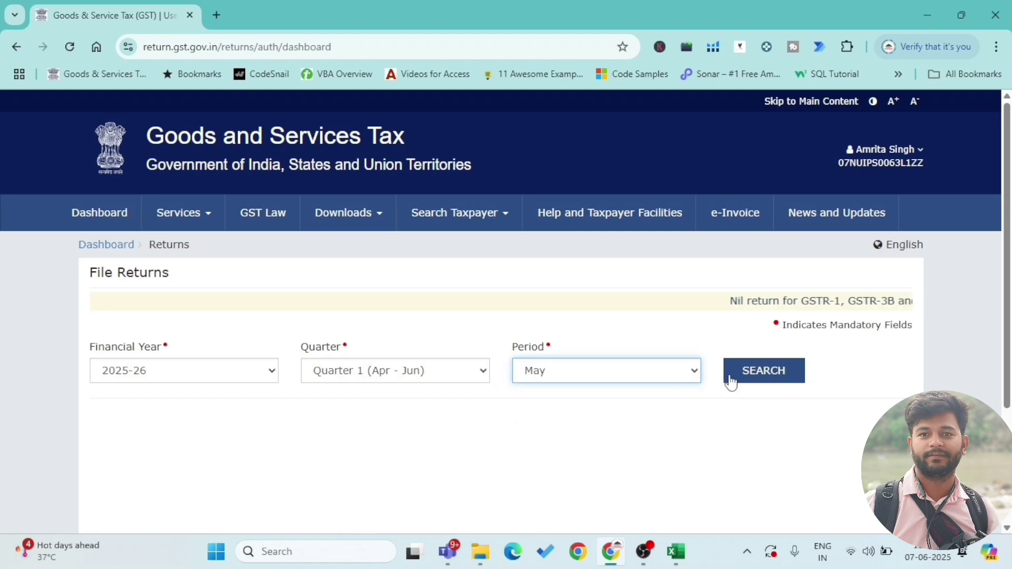
pyautogui.click(764, 371)
# Step: Open GSTR1 for online preparation and start a new record under 4A, 4B, 6B, 6C - B2B, SEZ, DE Invoices
pyautogui.scroll(-6, 420, 310)
pyautogui.scroll(-1, 420, 310)
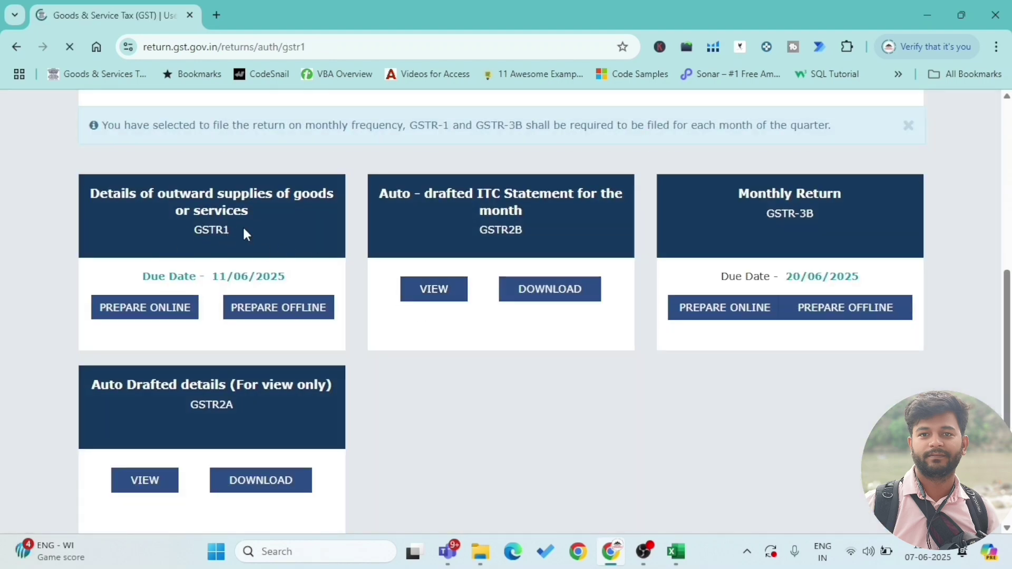
pyautogui.scroll(-6, 244, 232)
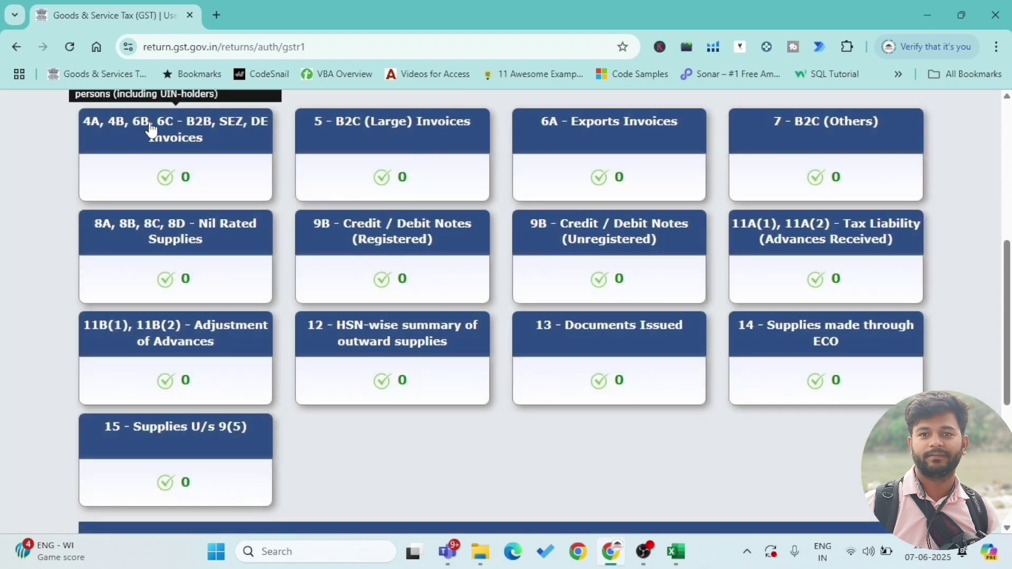
pyautogui.click(189, 169)
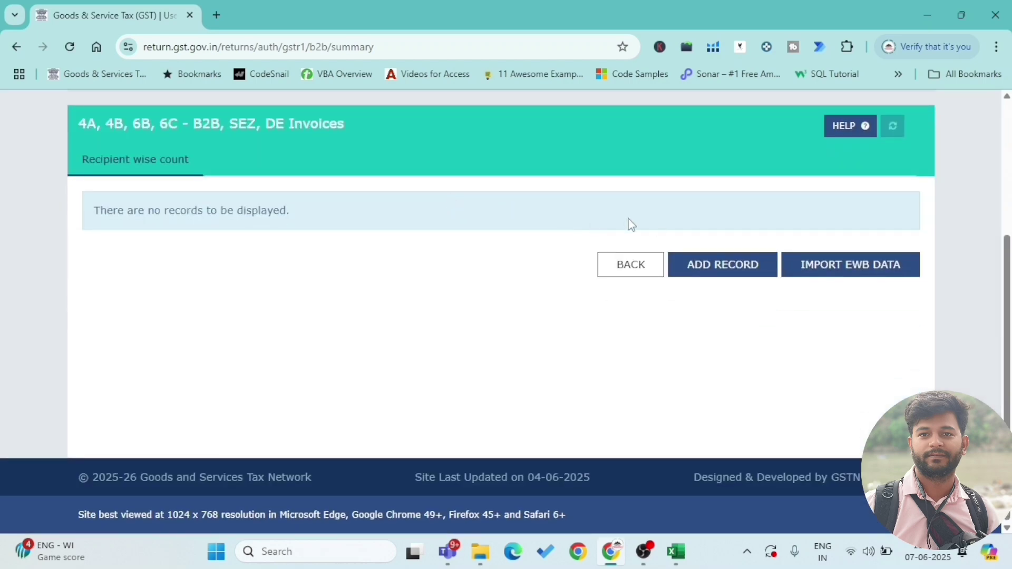
pyautogui.click(723, 274)
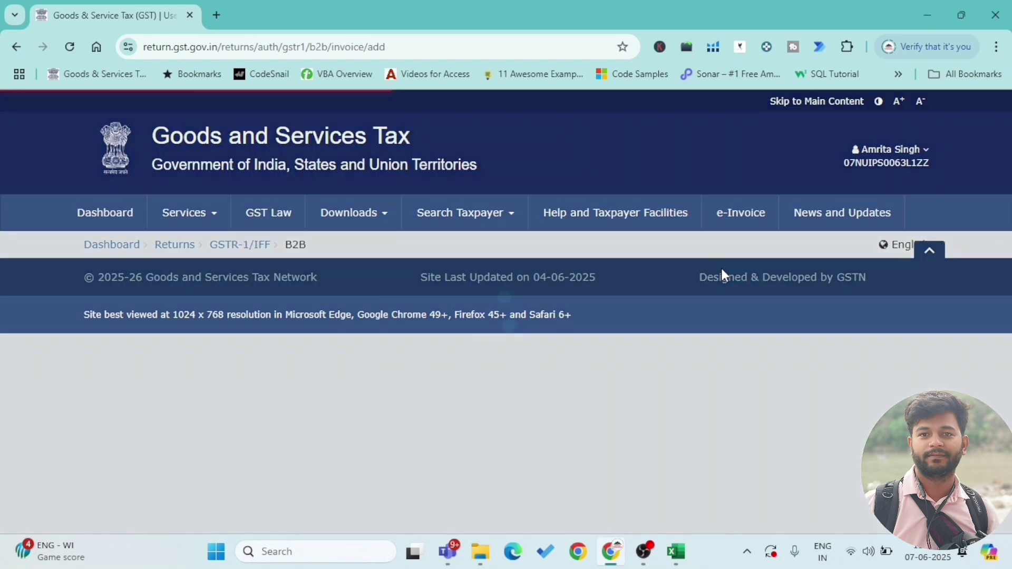
# Step: Compare the portal's B2B invoice form fields with the columns of the B2B sheet in Excel
pyautogui.hotkey('alt', 'Tab')
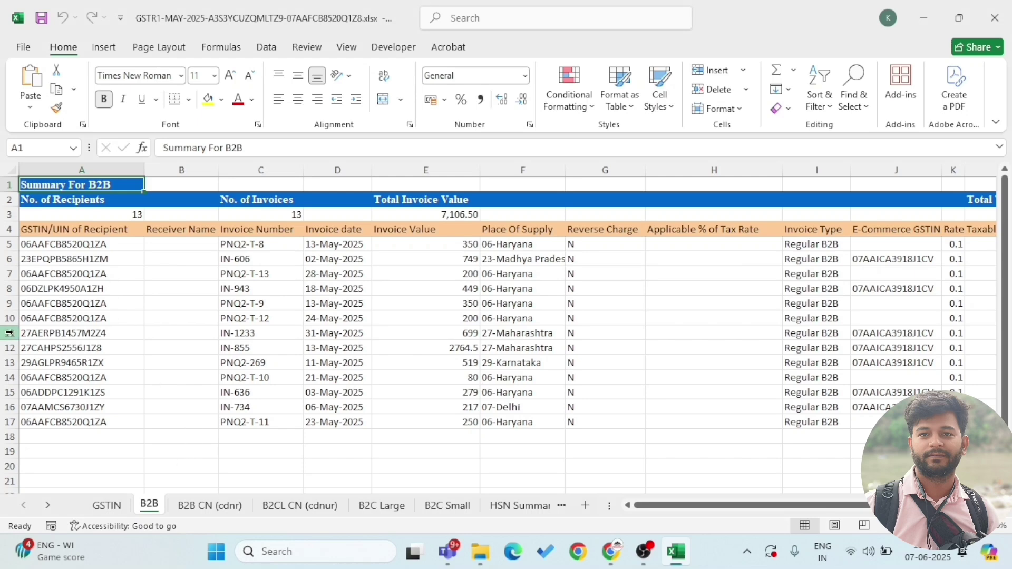
pyautogui.hotkey('alt', 'Tab')
pyautogui.scroll(-2, 354, 317)
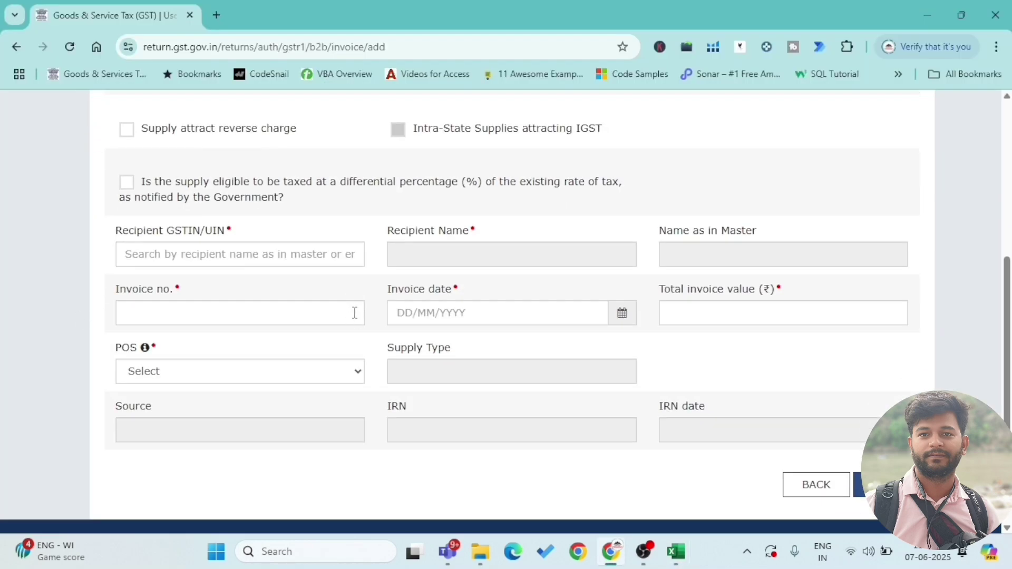
pyautogui.hotkey('alt', 'Tab')
pyautogui.hotkey('alt', 'Tab')
pyautogui.hotkey('alt', 'Tab')
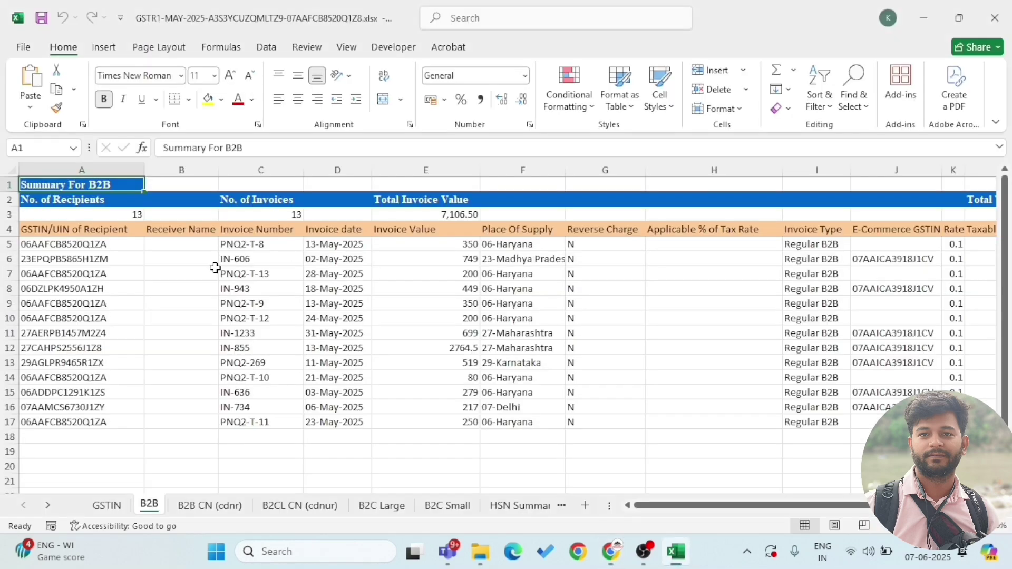
# Step: Copy the recipient GSTIN from cell A5 of the B2B sheet into the Recipient GSTIN/UIN field of the portal's invoice form
pyautogui.click(136, 247)
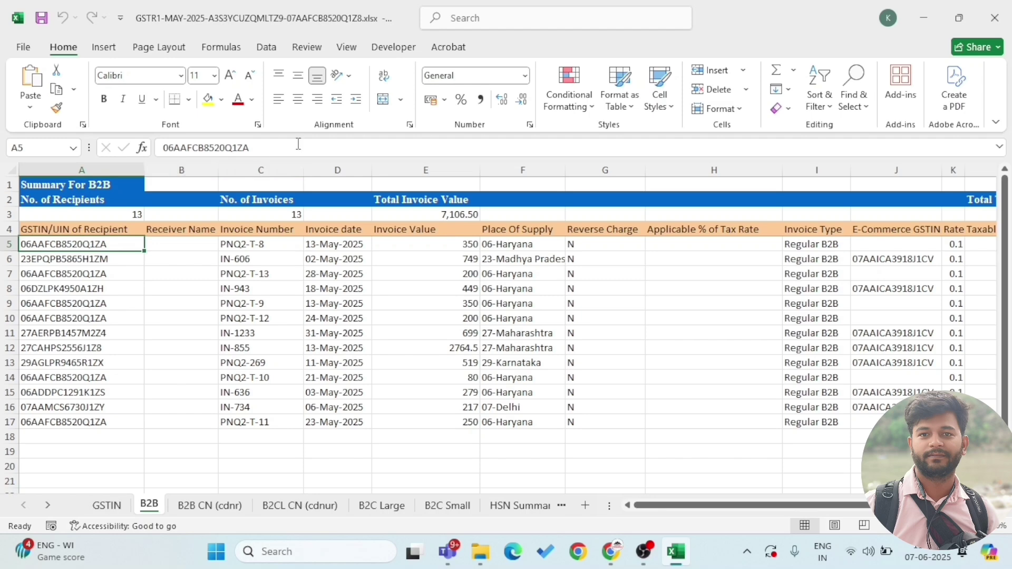
pyautogui.moveTo(298, 144); pyautogui.dragTo(161, 148)
pyautogui.hotkey('ctrl', 'c')
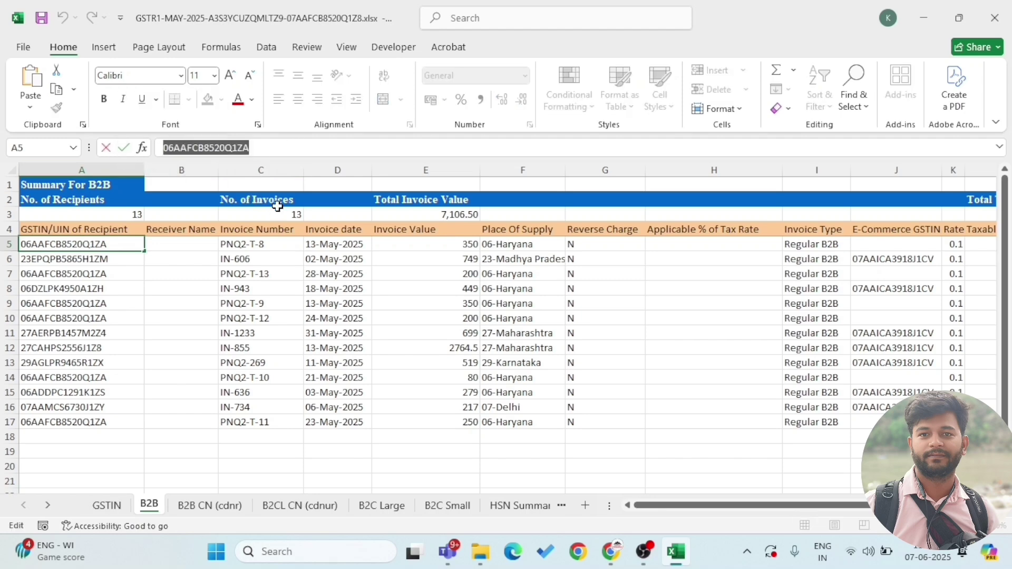
pyautogui.hotkey('alt', 'Tab')
pyautogui.click(229, 259)
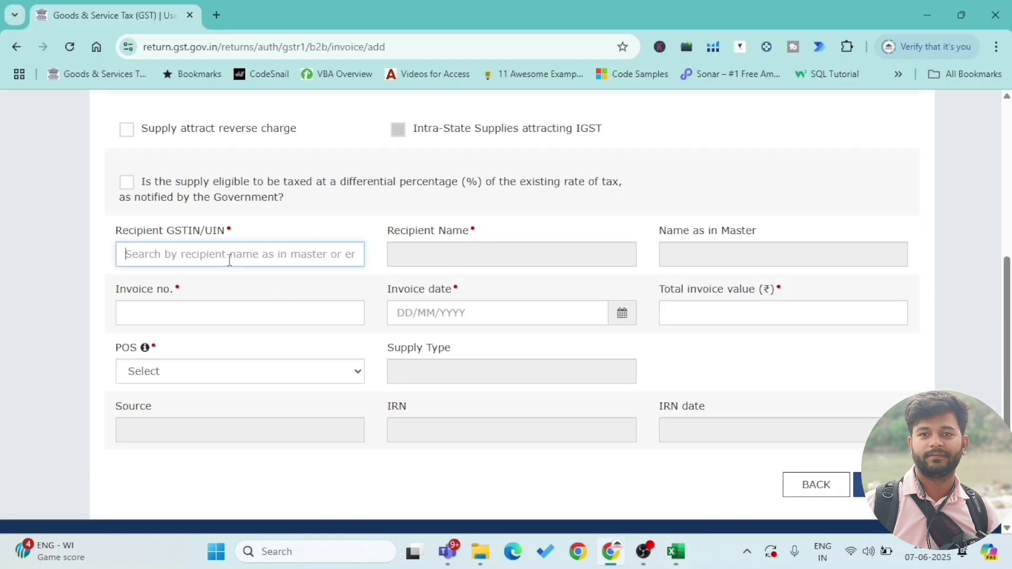
pyautogui.hotkey('ctrl', 'v')
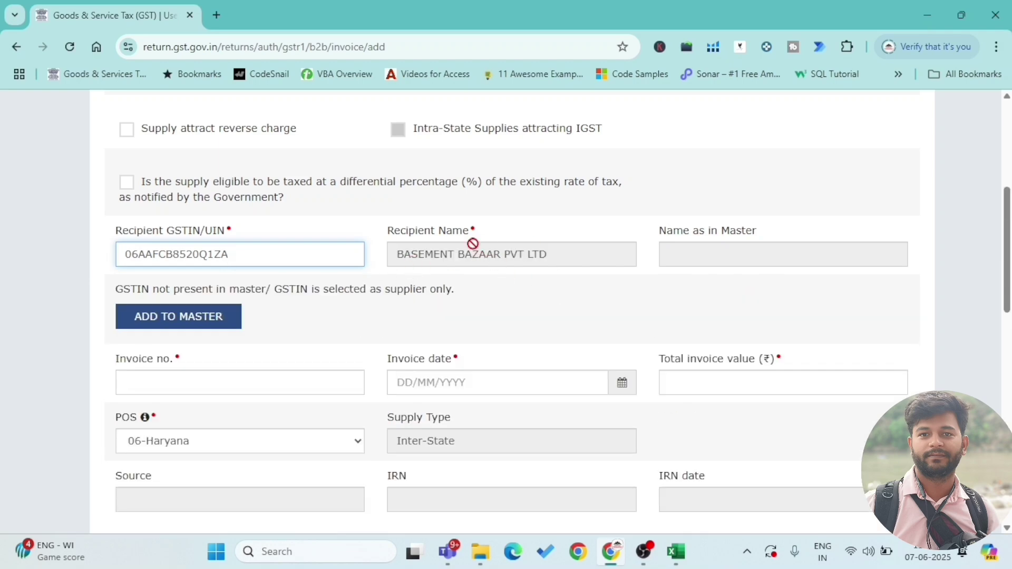
pyautogui.hotkey('alt', 'Tab')
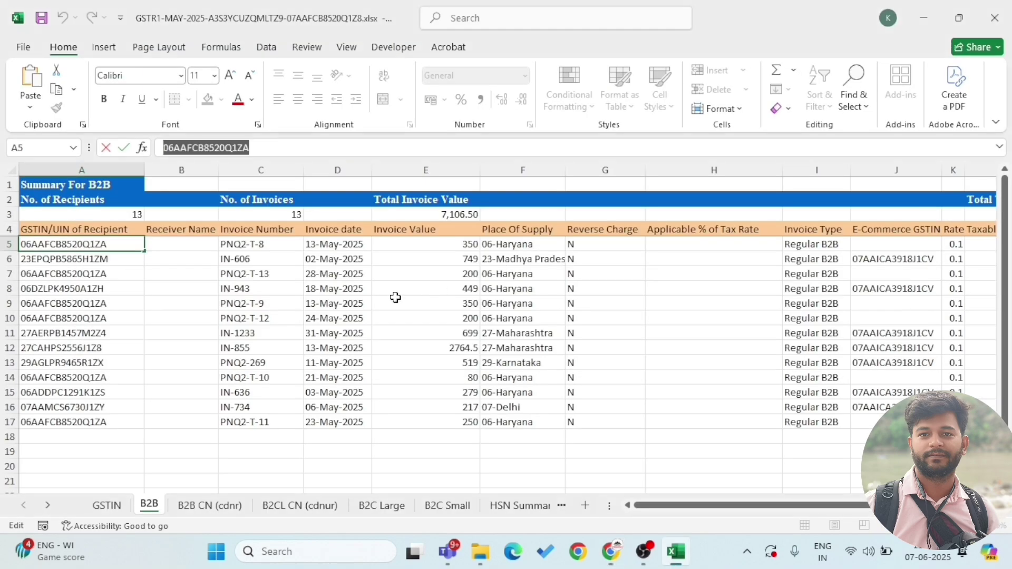
pyautogui.hotkey('alt', 'Tab')
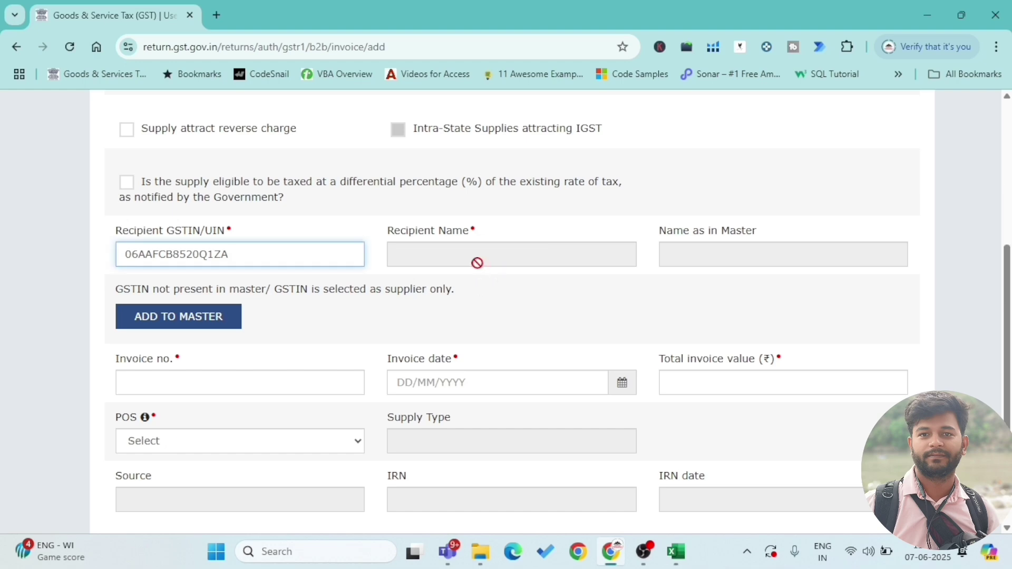
# Step: Copy the invoice number from cell C5 of the B2B sheet into the Invoice no. field of the portal's form
pyautogui.hotkey('alt', 'Tab')
pyautogui.press('Right')
pyautogui.press('Right')
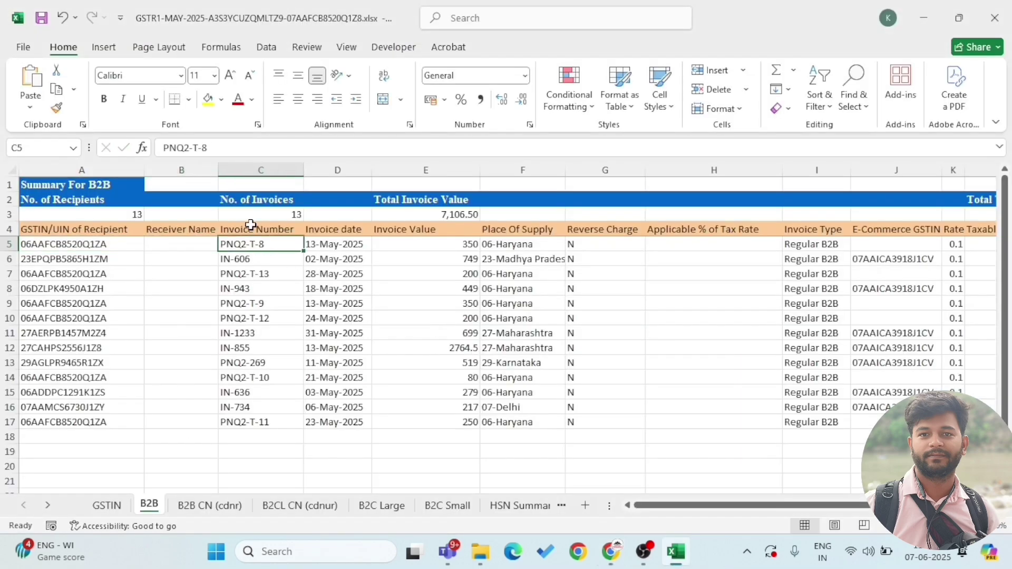
pyautogui.hotkey('alt', 'Tab')
pyautogui.hotkey('alt', 'Tab')
pyautogui.moveTo(242, 148); pyautogui.dragTo(74, 149)
pyautogui.hotkey('ctrl', 'c')
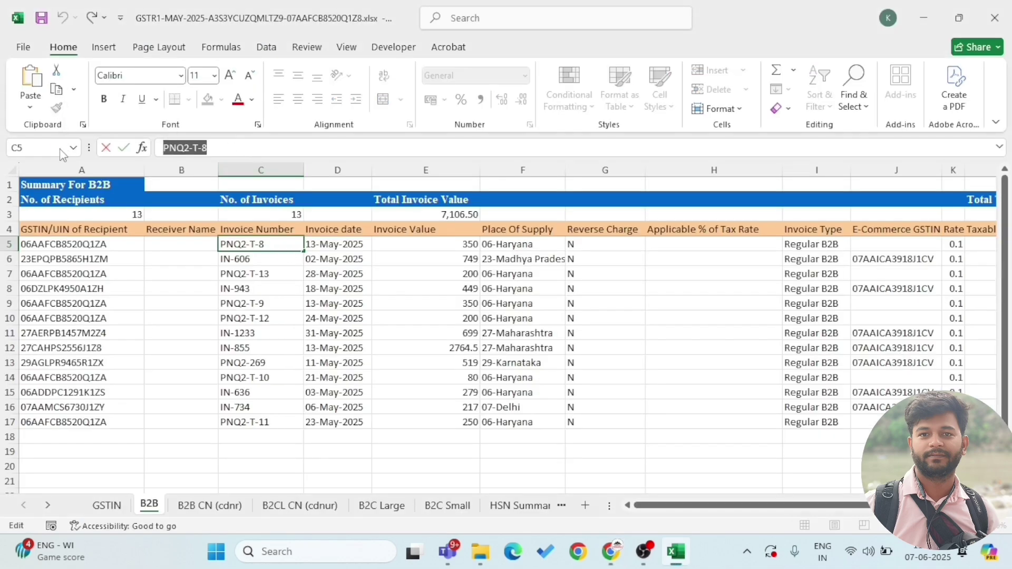
pyautogui.hotkey('alt', 'Tab')
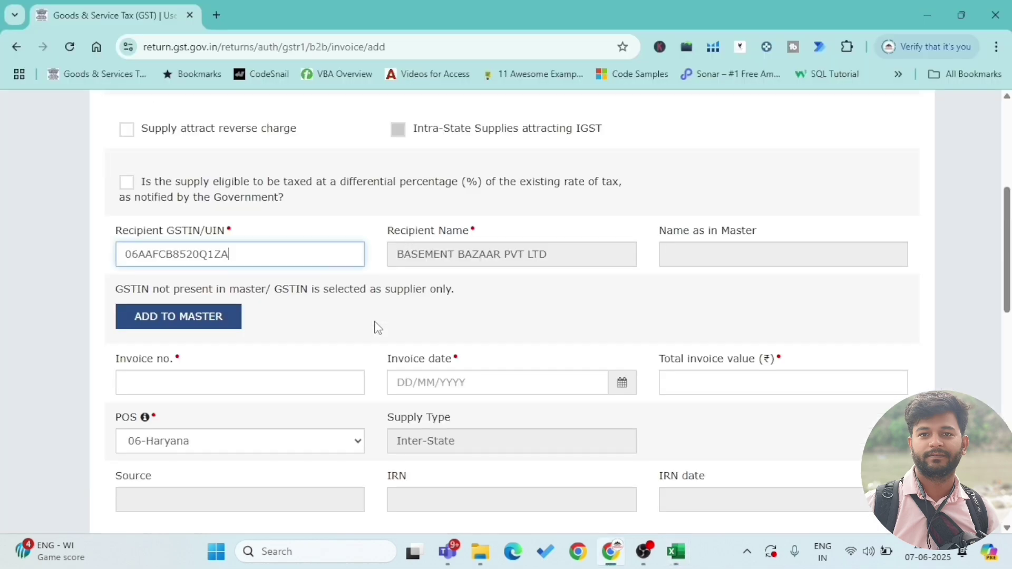
pyautogui.scroll(-2, 309, 362)
pyautogui.click(210, 314)
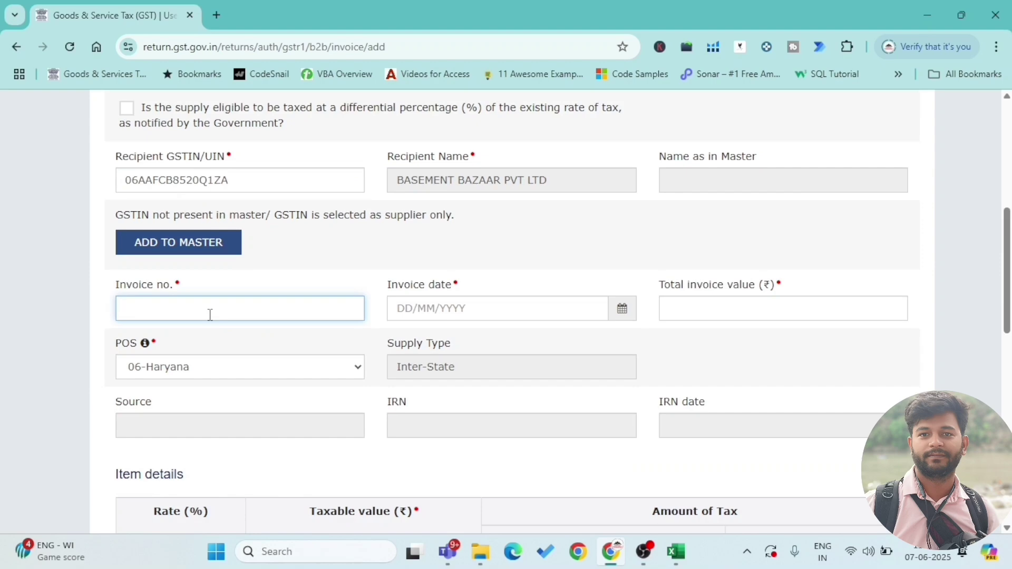
pyautogui.hotkey('ctrl', 'v')
# Step: Look up the first invoice's date in the Excel B2B sheet and enter 13/05/2025 as the Invoice date on the portal
pyautogui.click(441, 307)
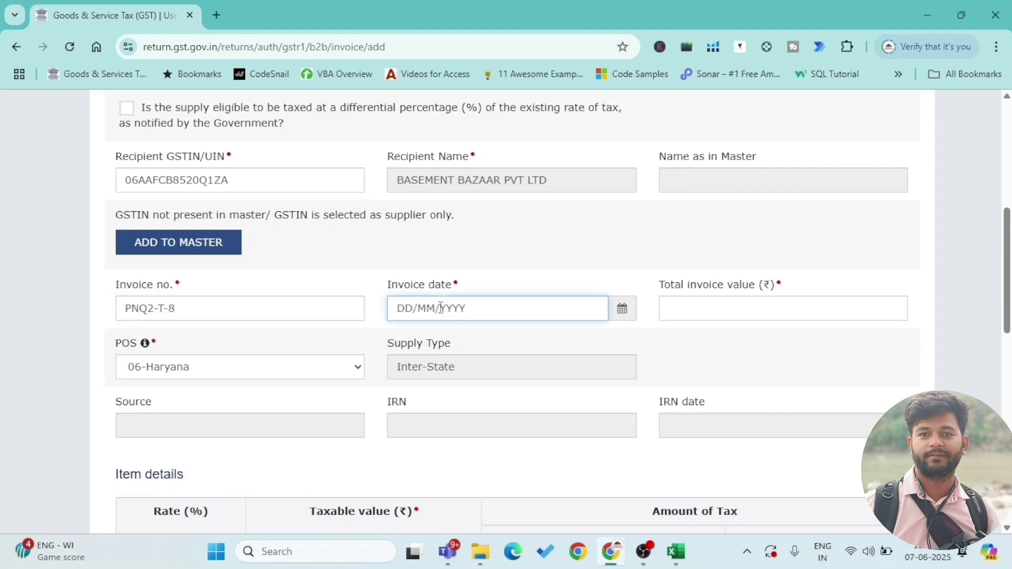
pyautogui.hotkey('alt', 'Tab')
pyautogui.hotkey('alt', 'Tab')
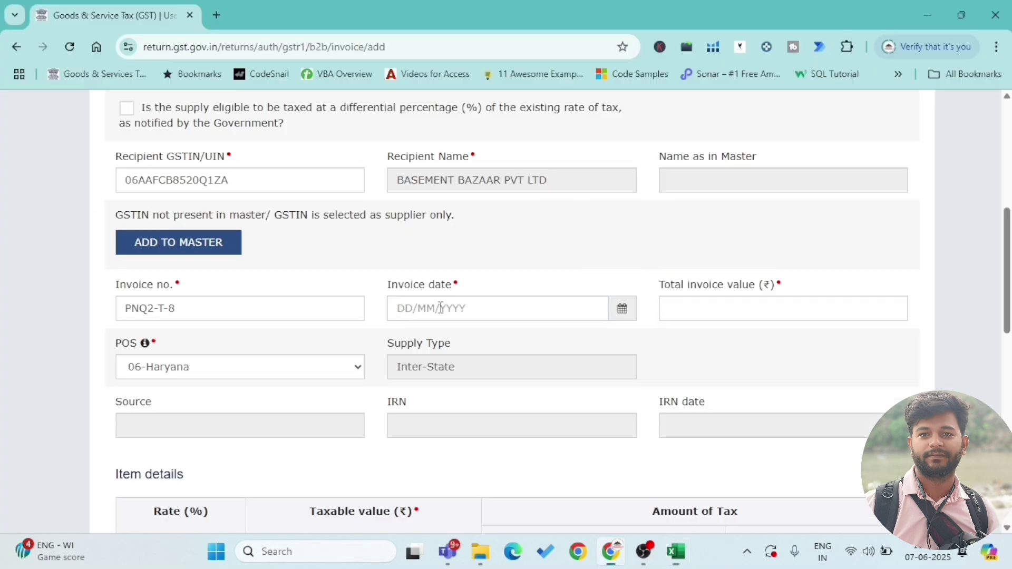
pyautogui.hotkey('alt', 'Tab')
pyautogui.press('Tab')
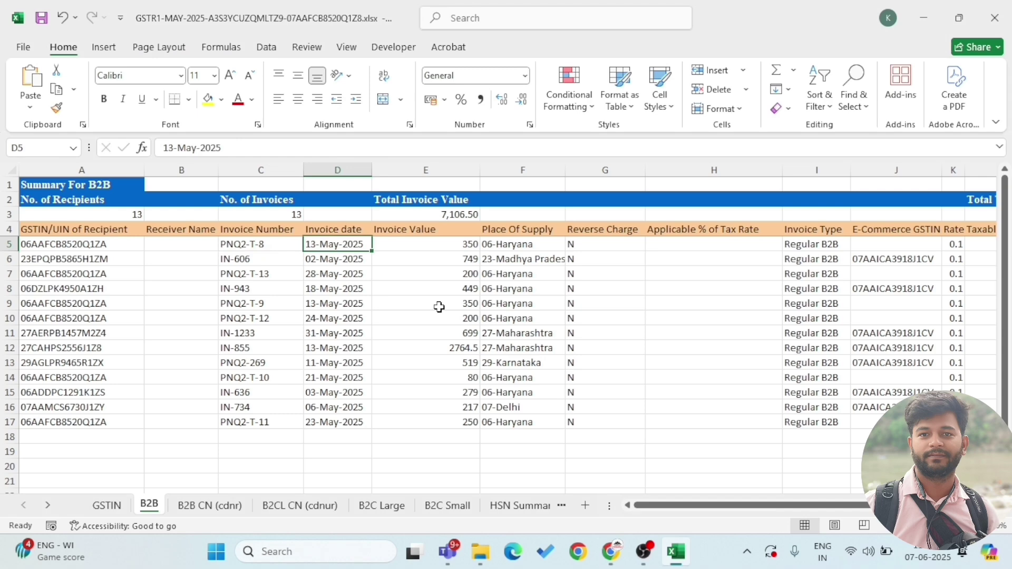
pyautogui.hotkey('alt', 'Tab')
pyautogui.write('1')
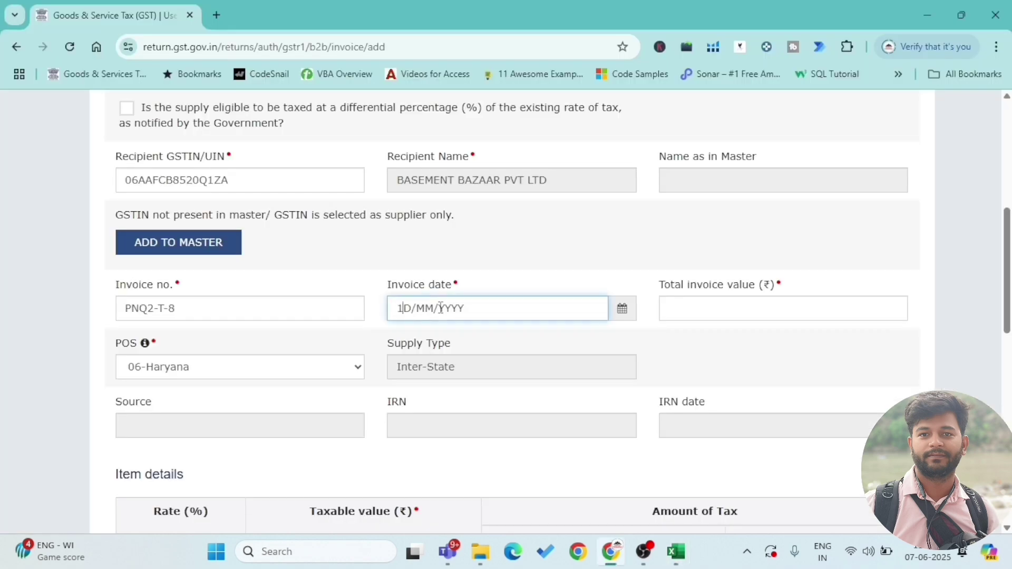
pyautogui.write('3/05/2025')
# Step: Enter 350 as the Total invoice value on the portal, taken from cell E5 of the Excel B2B sheet
pyautogui.click(766, 307)
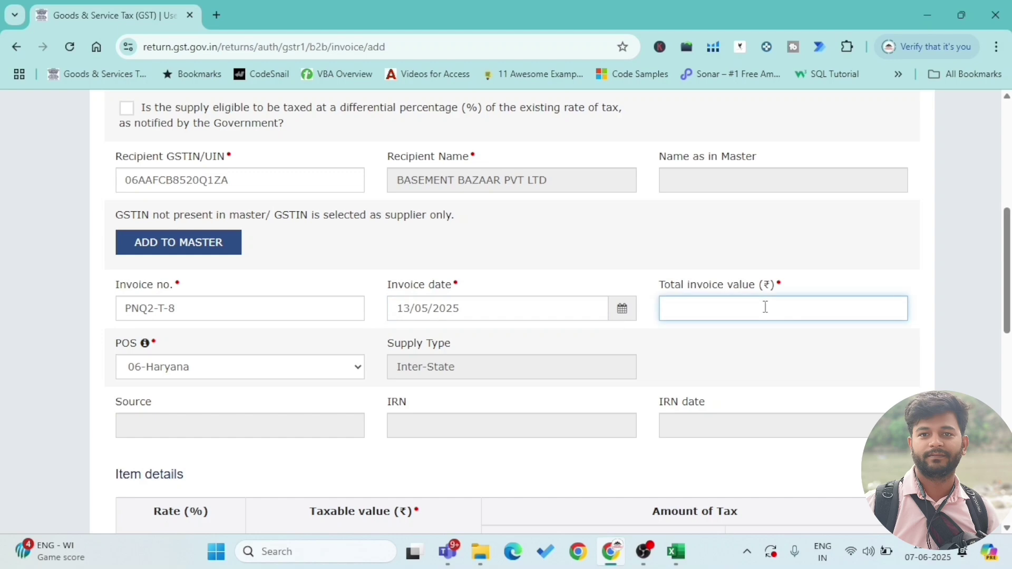
pyautogui.hotkey('alt', 'Tab')
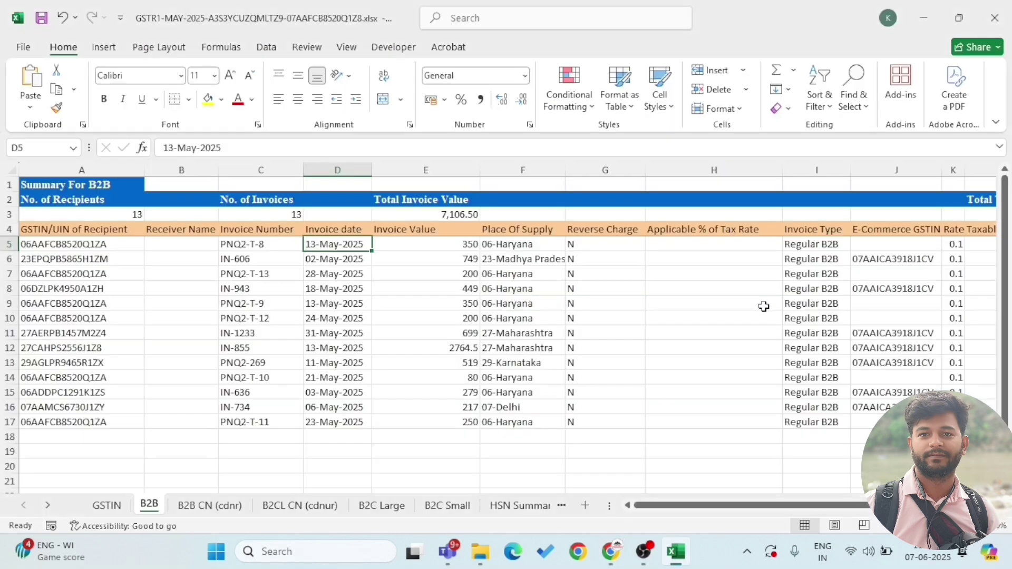
pyautogui.press('Right')
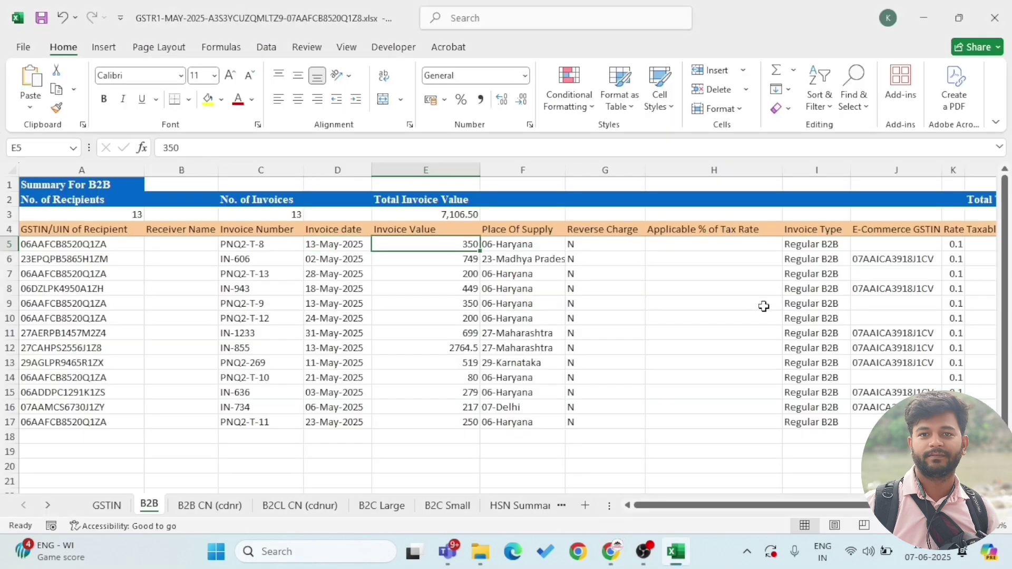
pyautogui.hotkey('alt', 'Tab')
pyautogui.write('3')
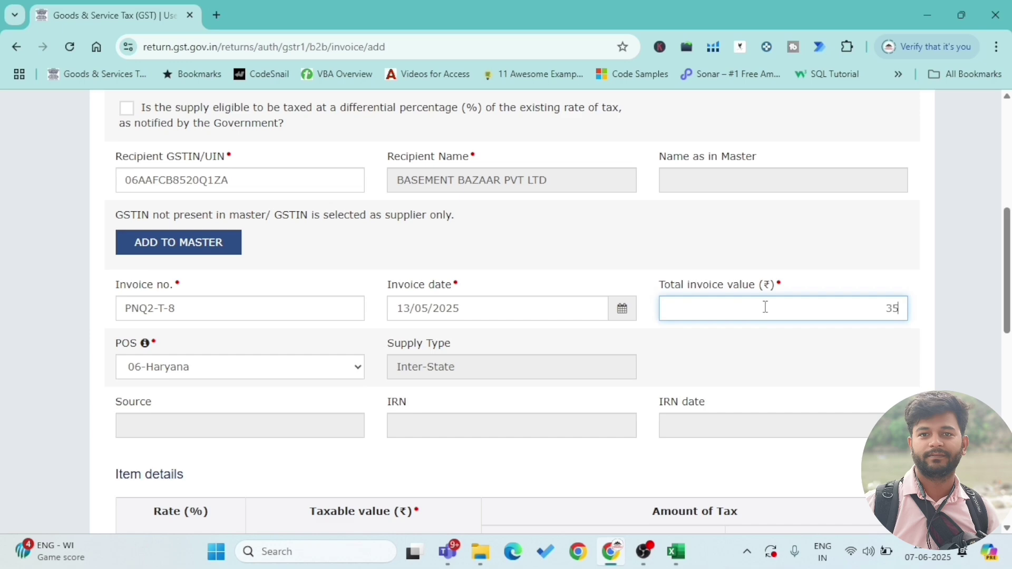
# Step: In Excel, go to the tax rate in cell K5 of the B2B sheet and autofit the Rate column's width
pyautogui.hotkey('alt', 'Tab')
pyautogui.press('Right')
pyautogui.press('Right')
pyautogui.press('Right')
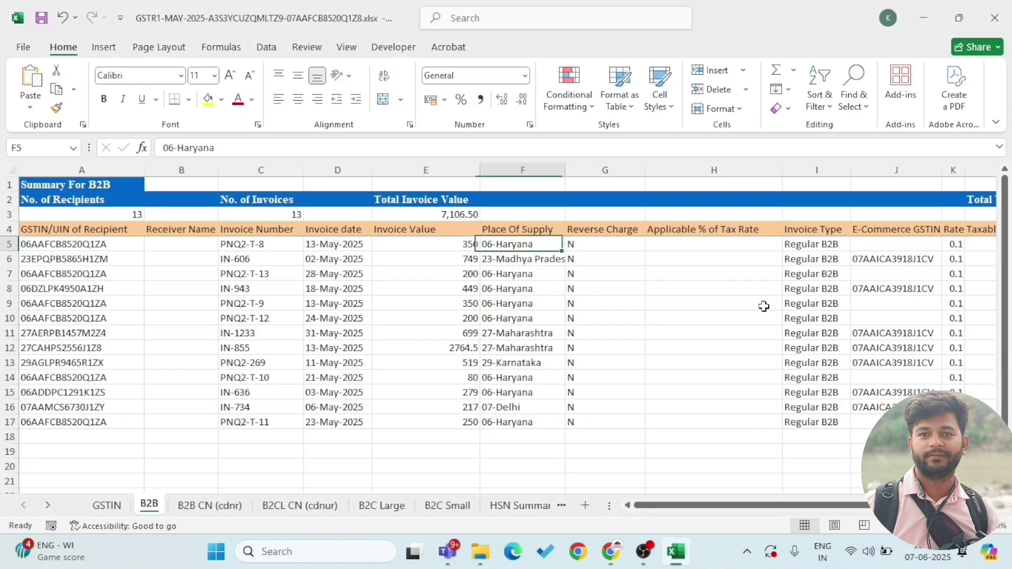
pyautogui.press('Right')
pyautogui.press('Right')
pyautogui.press('Right')
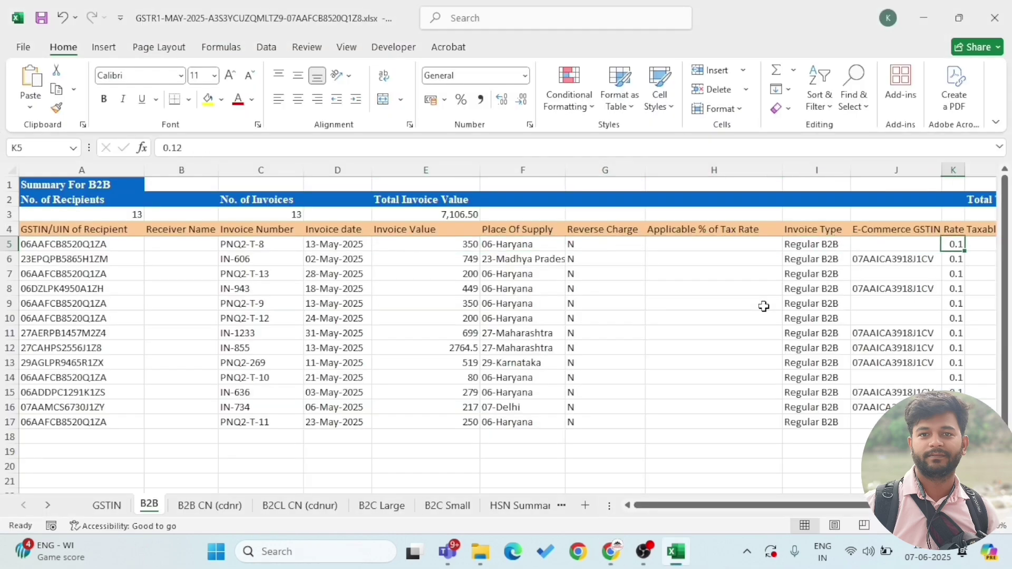
pyautogui.scroll(-1, 967, 166)
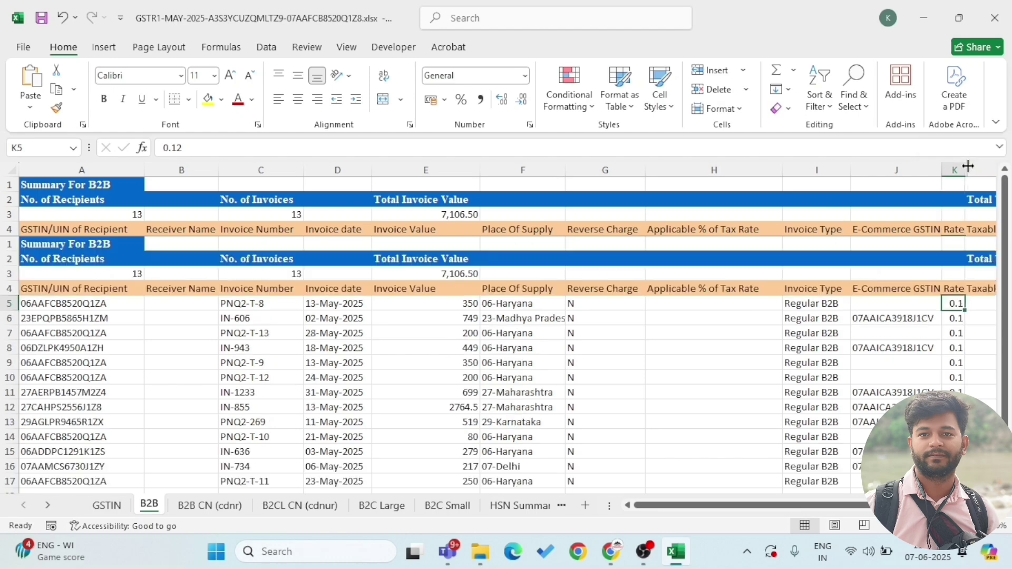
pyautogui.doubleClick(965, 170)
pyautogui.scroll(1, 947, 255)
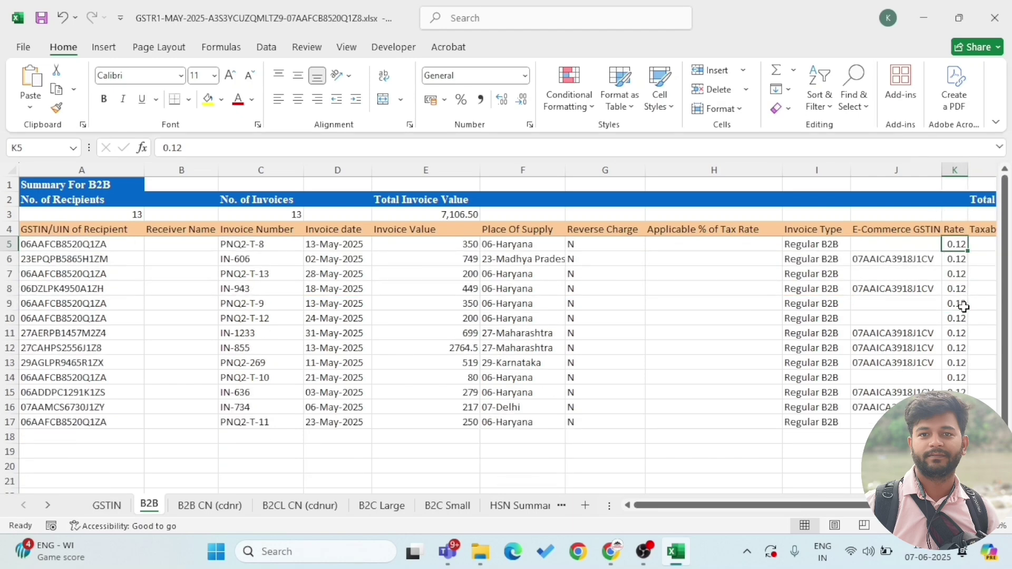
# Step: Enter the taxable value 312.5 from cell L5 of the B2B sheet in the portal's 12% rate row
pyautogui.hotkey('alt', 'Tab')
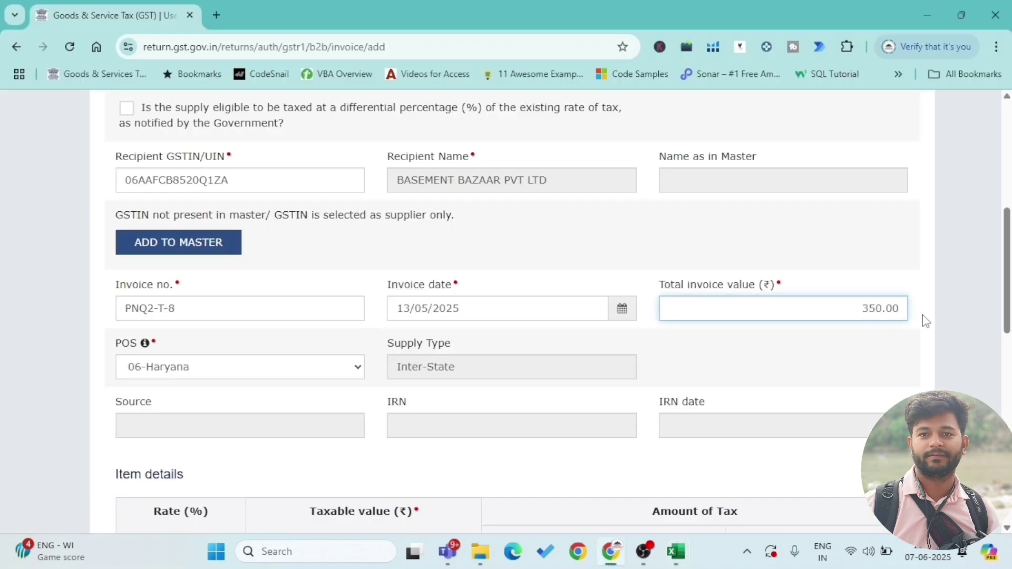
pyautogui.scroll(-1, 293, 284)
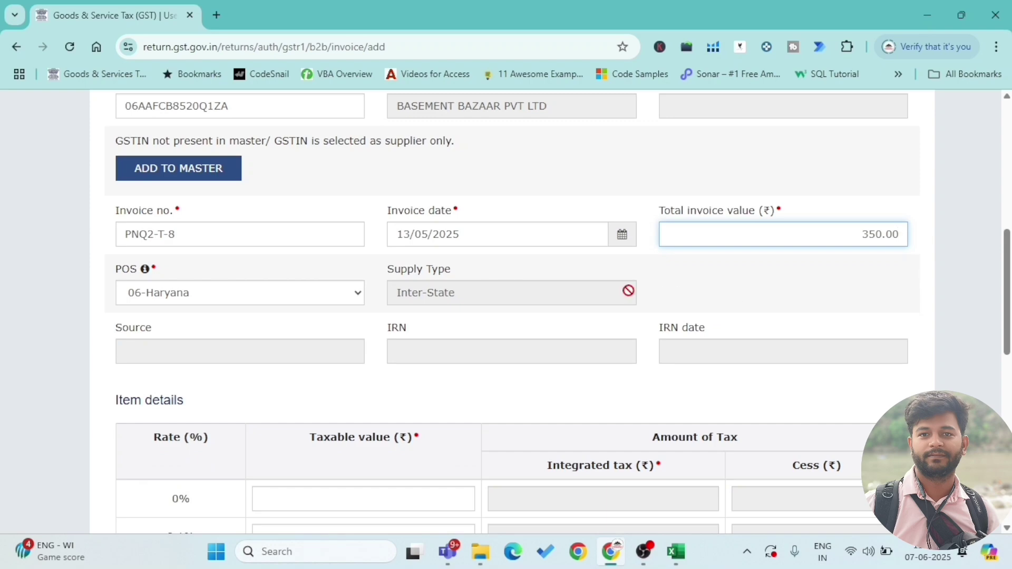
pyautogui.scroll(-6, 628, 291)
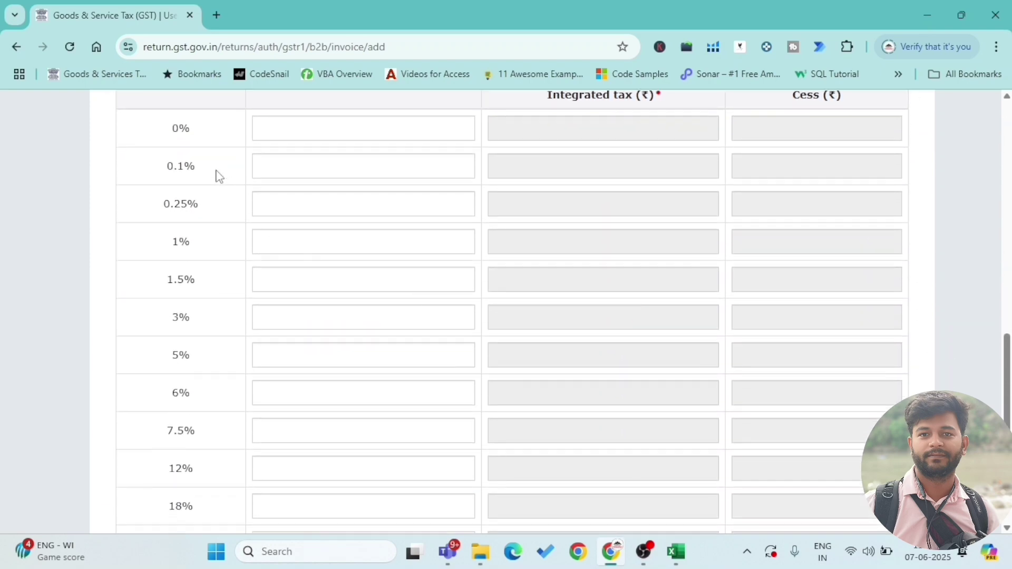
pyautogui.scroll(-1, 206, 274)
pyautogui.click(290, 399)
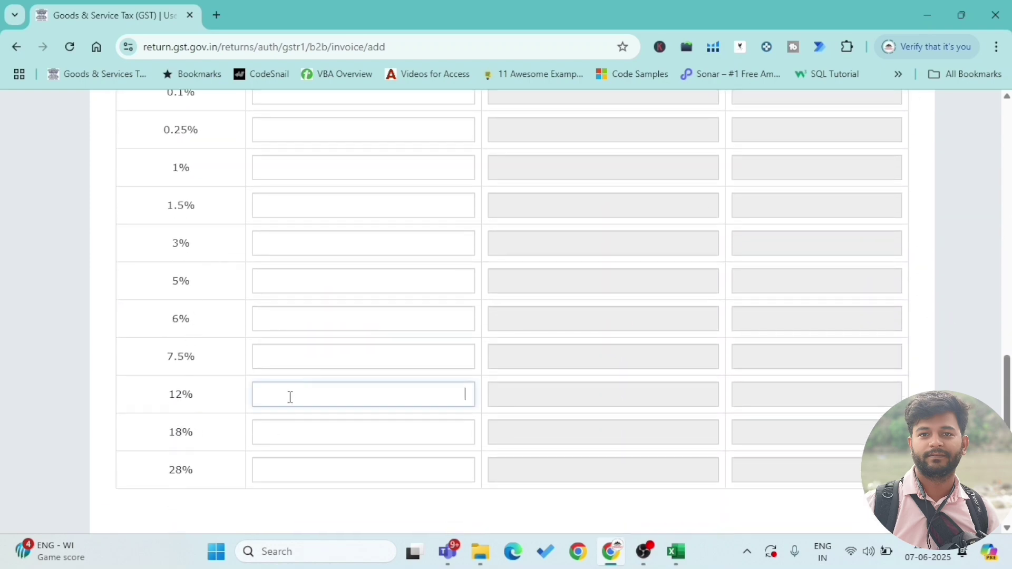
pyautogui.hotkey('alt', 'Tab')
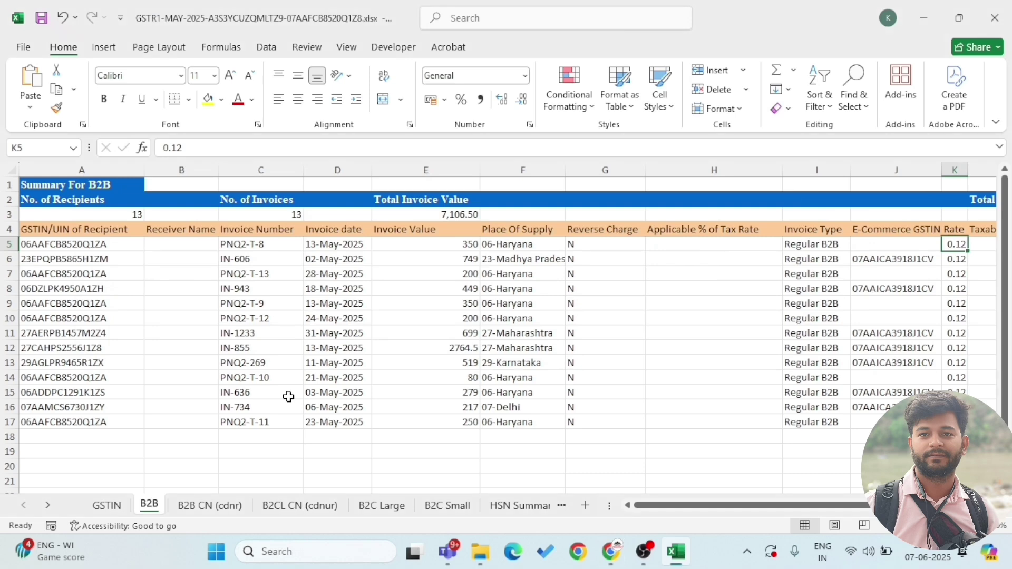
pyautogui.press('Right')
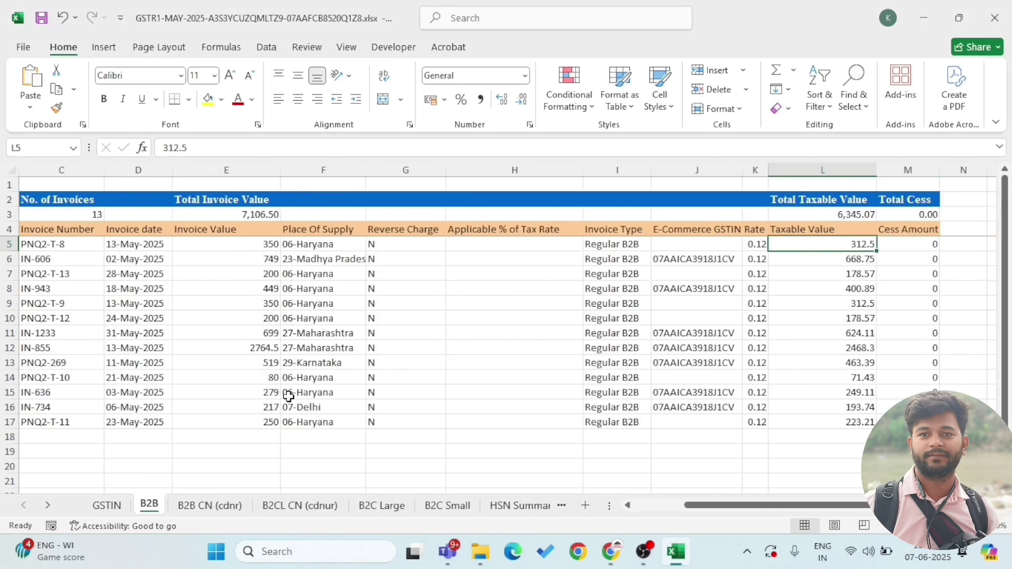
pyautogui.hotkey('alt', 'Tab')
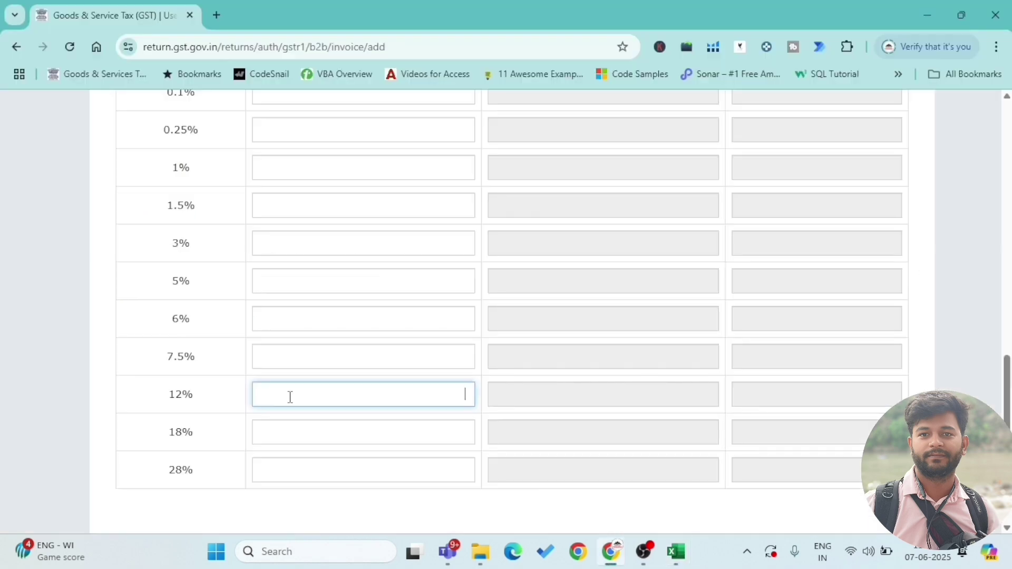
pyautogui.write('312.5')
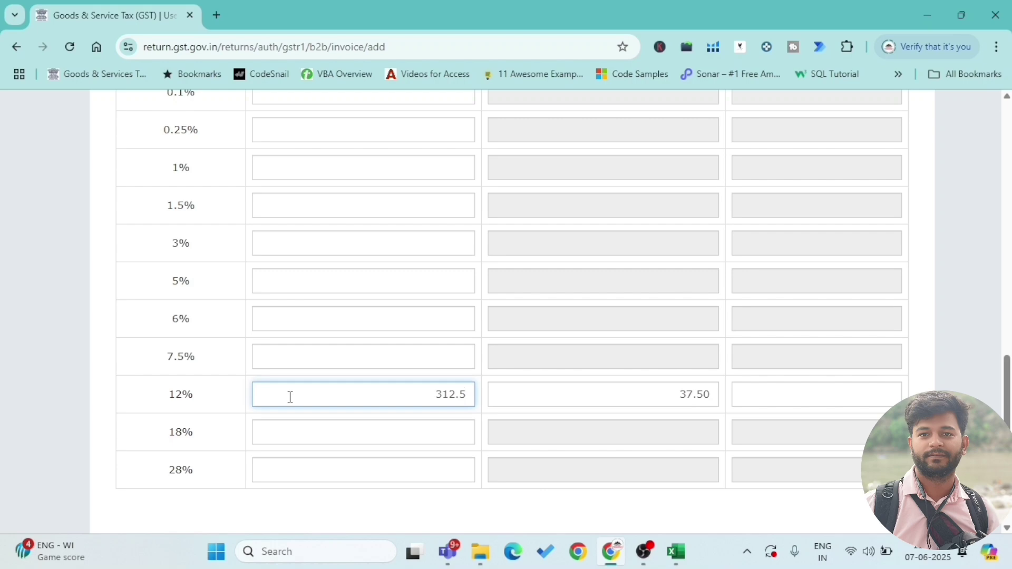
# Step: Check the integrated tax in the 12% row against the invoice details and save the B2B invoice
pyautogui.doubleClick(681, 396)
pyautogui.hotkey('alt', 'Tab')
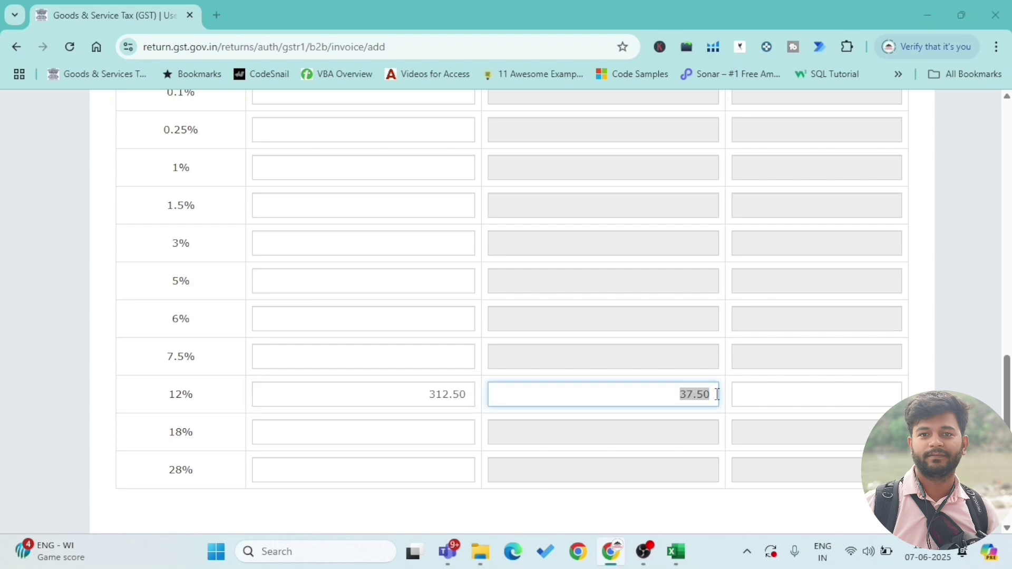
pyautogui.hotkey('alt', 'Tab')
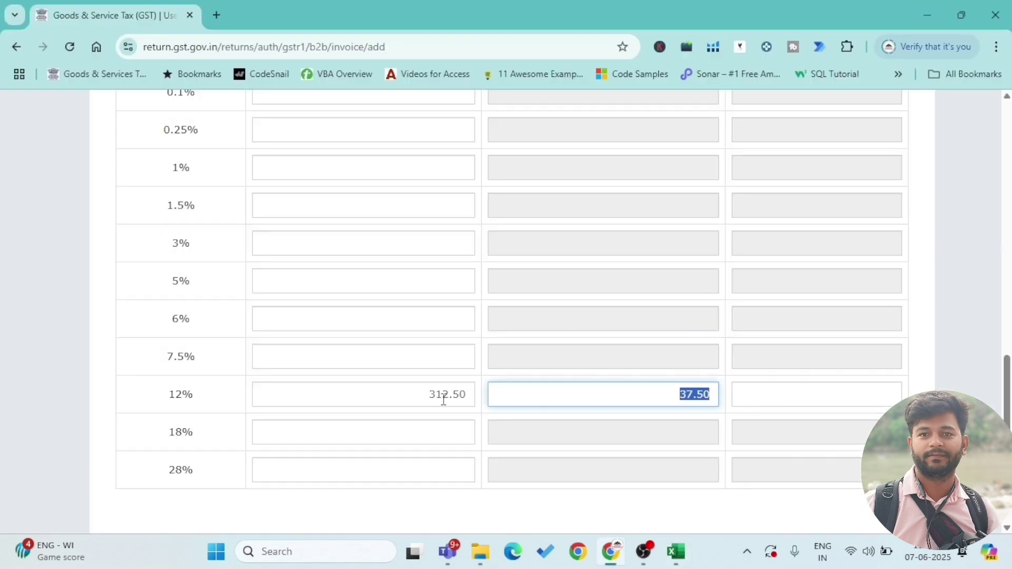
pyautogui.scroll(8, 707, 352)
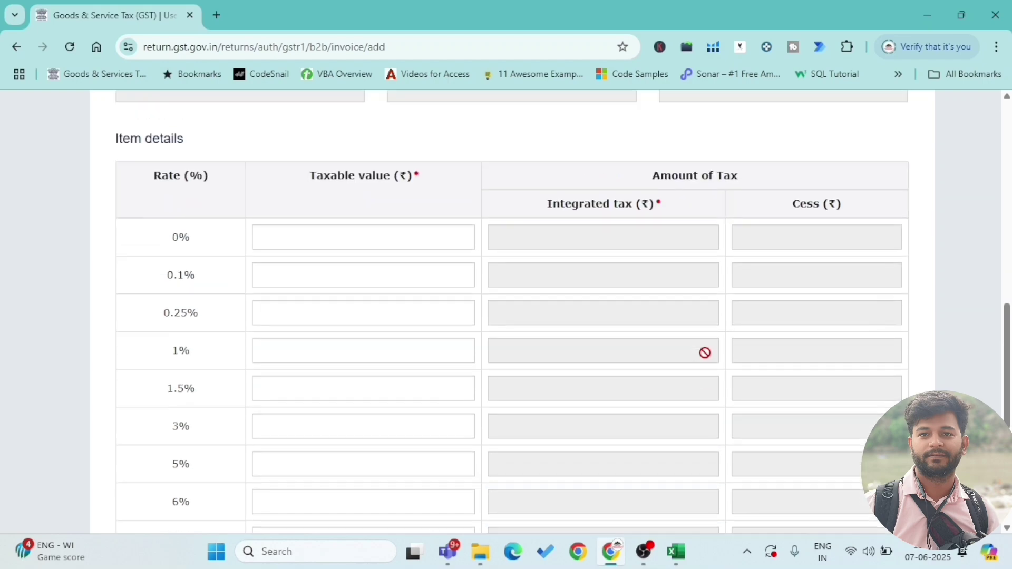
pyautogui.doubleClick(909, 232)
pyautogui.scroll(-8, 802, 287)
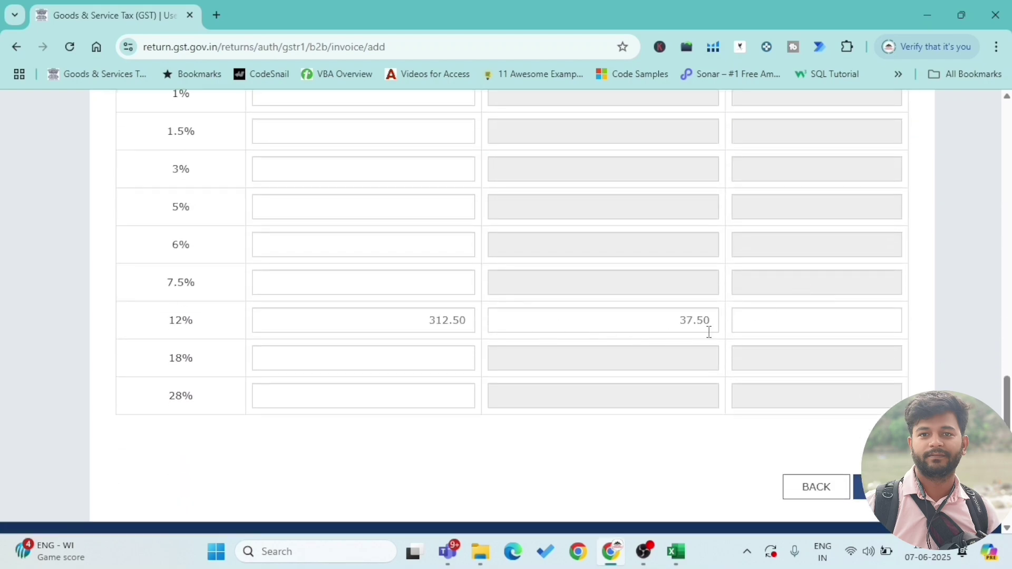
pyautogui.scroll(9, 708, 332)
pyautogui.scroll(-10, 805, 271)
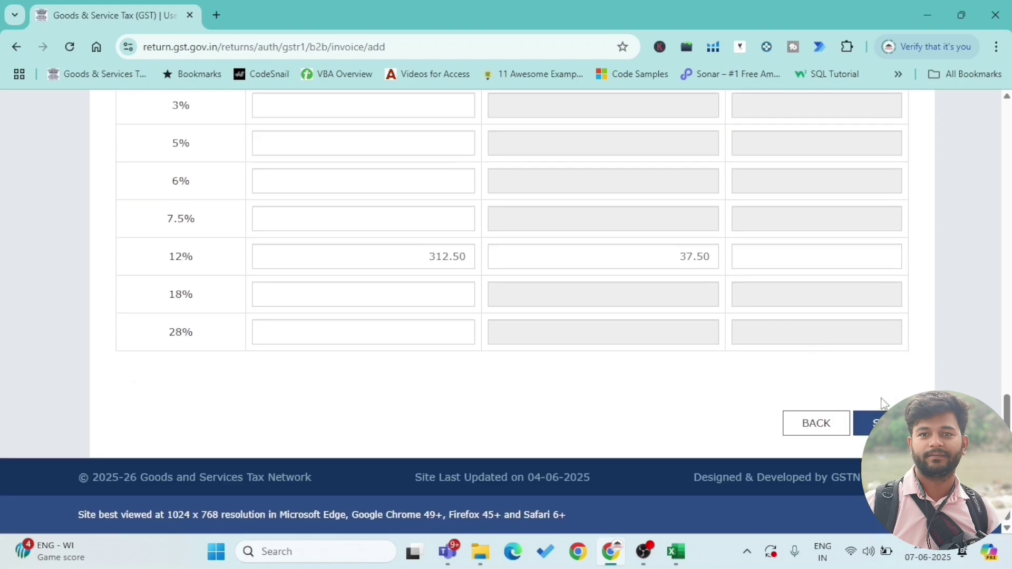
pyautogui.click(875, 424)
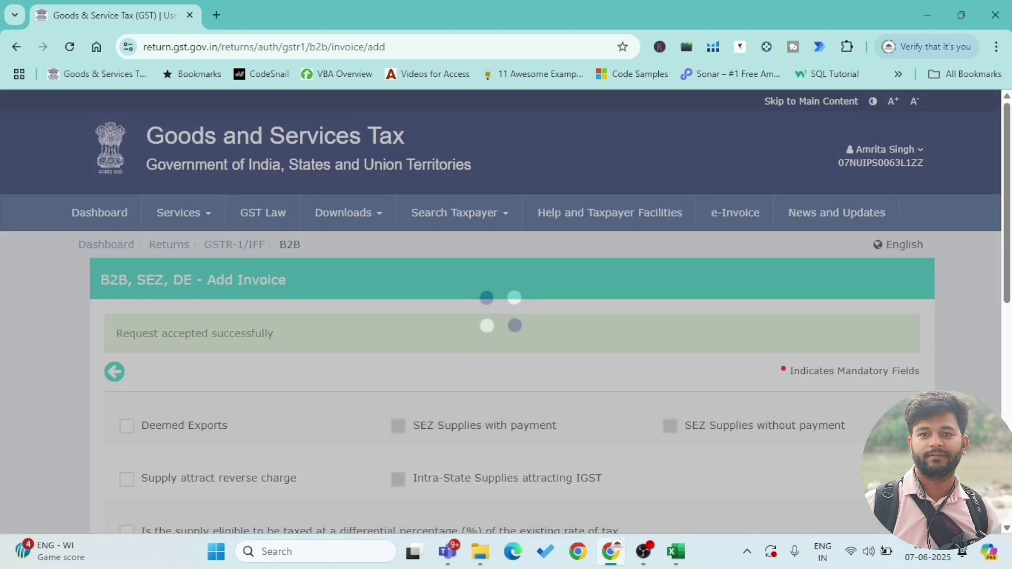
pyautogui.scroll(-8, 875, 423)
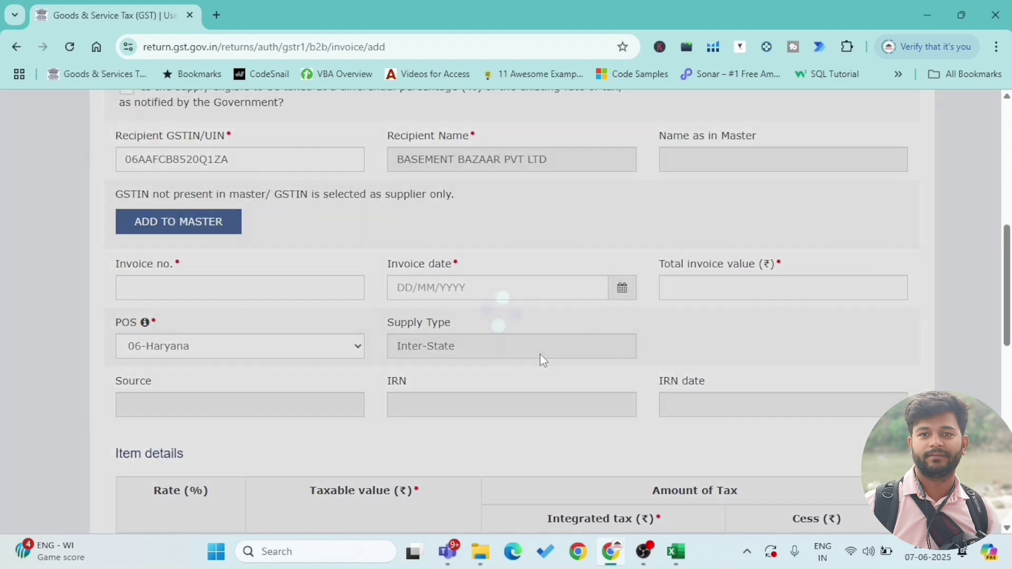
pyautogui.scroll(-10, 540, 363)
pyautogui.scroll(-2, 572, 459)
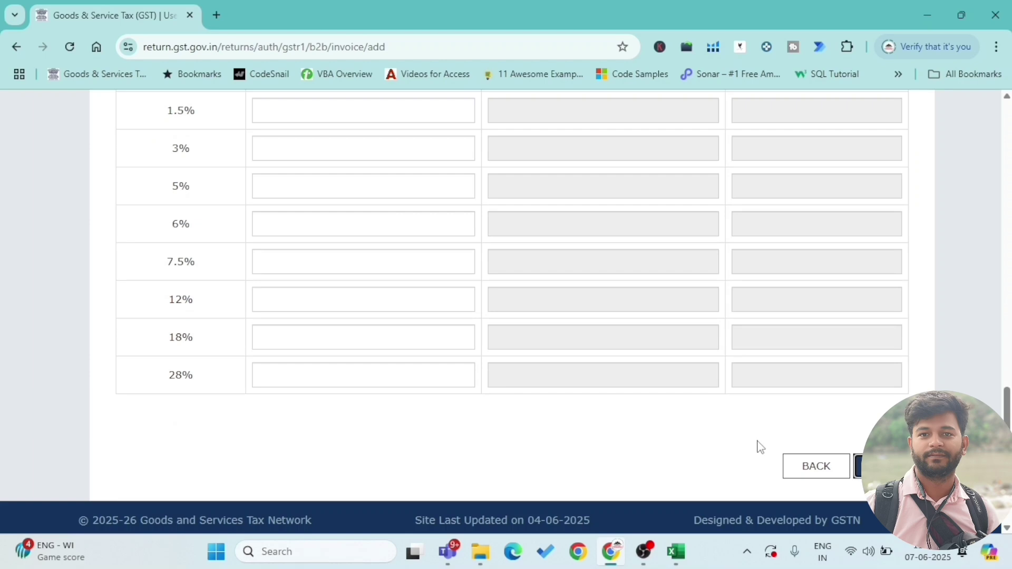
# Step: In Excel, highlight row 5 of the B2B sheet in yellow to mark invoice PNQ2-T-8 as entered
pyautogui.hotkey('alt', 'Tab')
pyautogui.hscroll(-2, 458, 388)
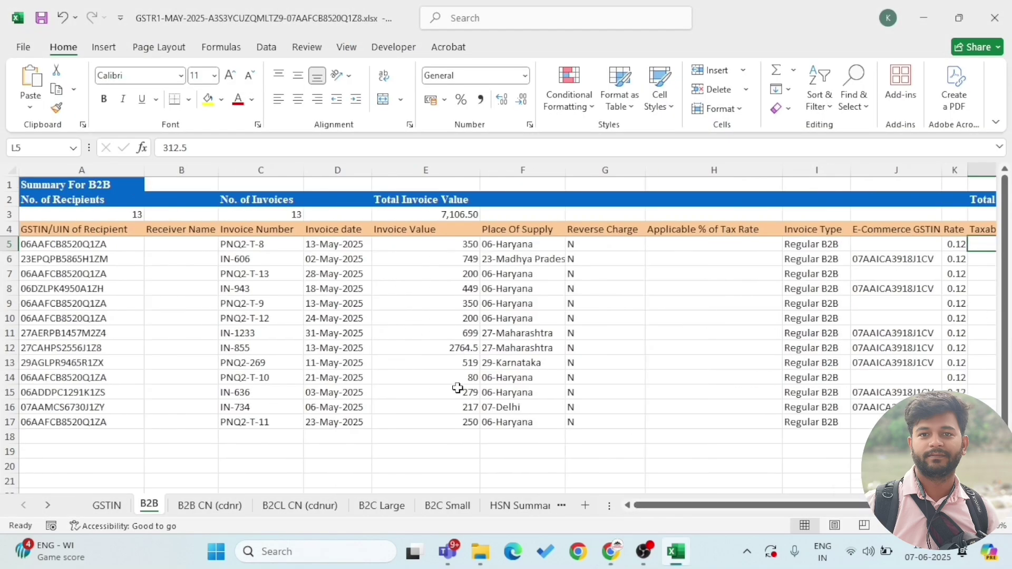
pyautogui.click(252, 244)
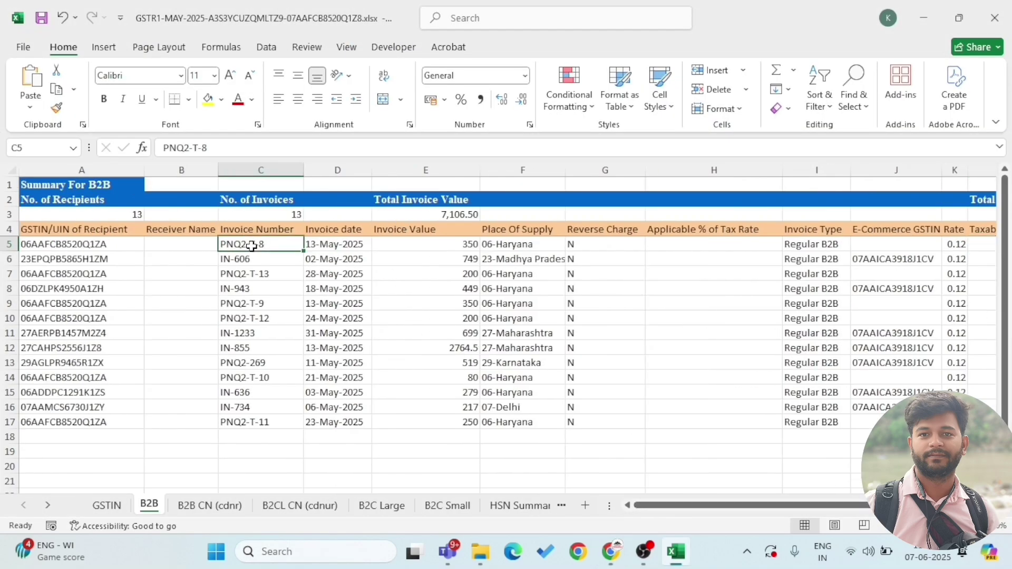
pyautogui.hotkey('ctrl', 'shift', 'Right')
pyautogui.click(208, 99)
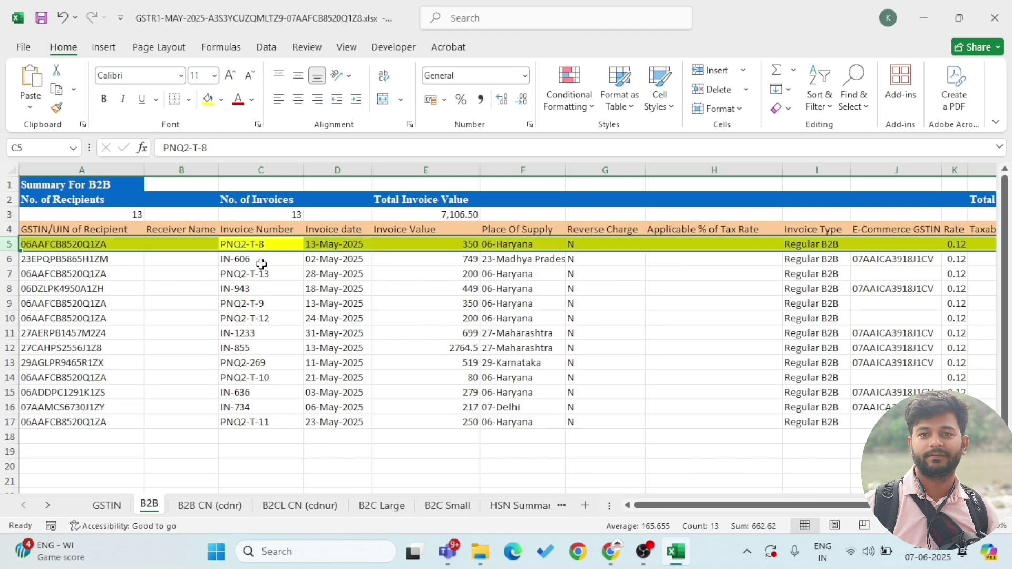
pyautogui.click(262, 262)
pyautogui.click(265, 275)
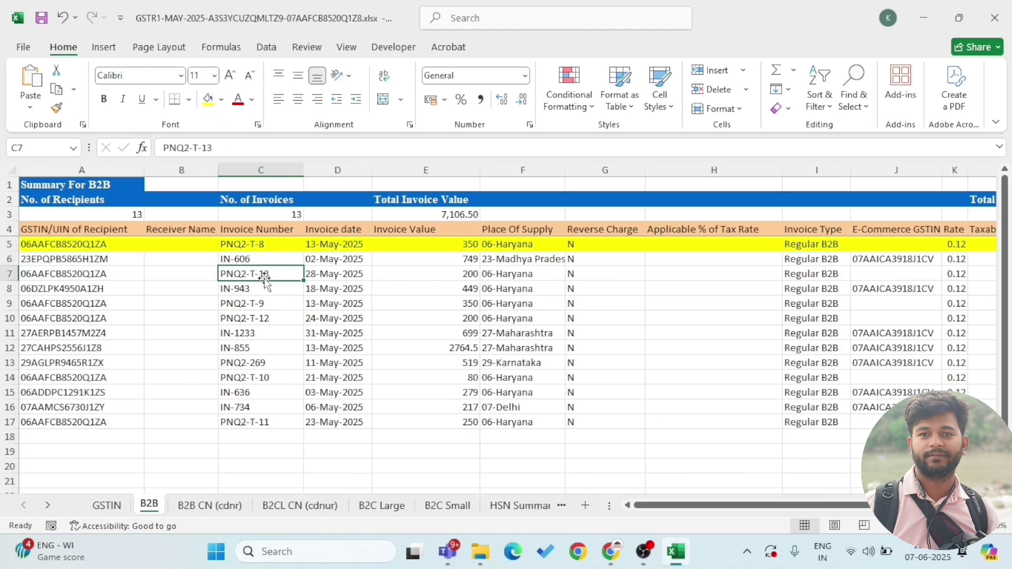
pyautogui.click(264, 287)
# Step: Switch to the GST portal and go back from the invoice form through the B2B record summary to the GSTR-1 page
pyautogui.hotkey('alt', 'Tab')
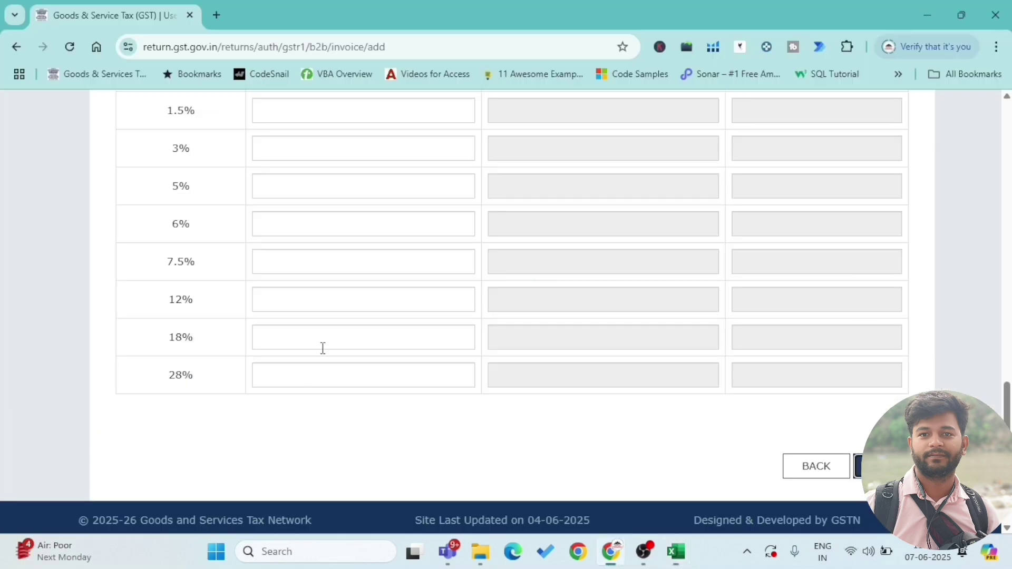
pyautogui.click(817, 467)
pyautogui.scroll(-4, 777, 310)
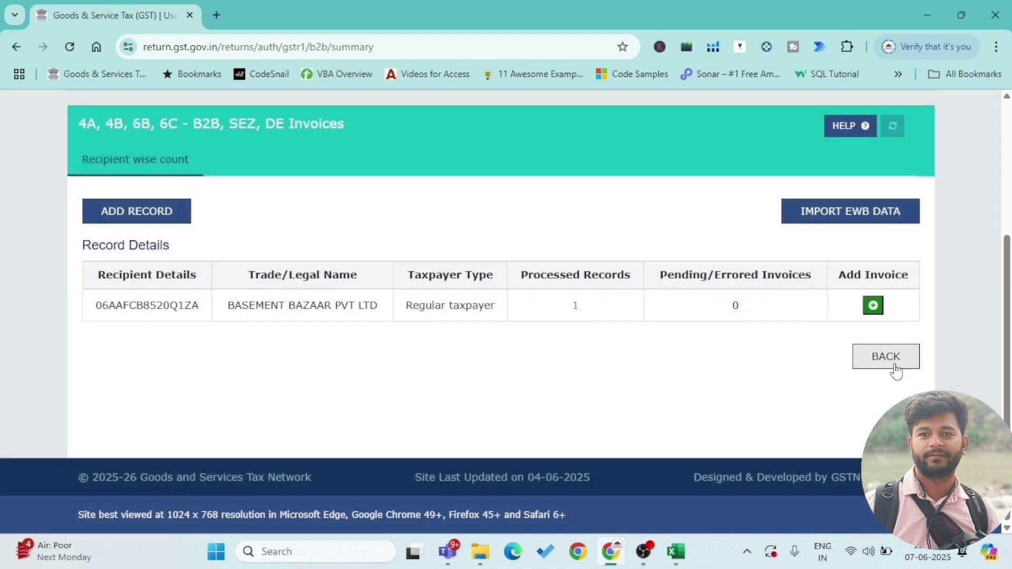
pyautogui.click(891, 358)
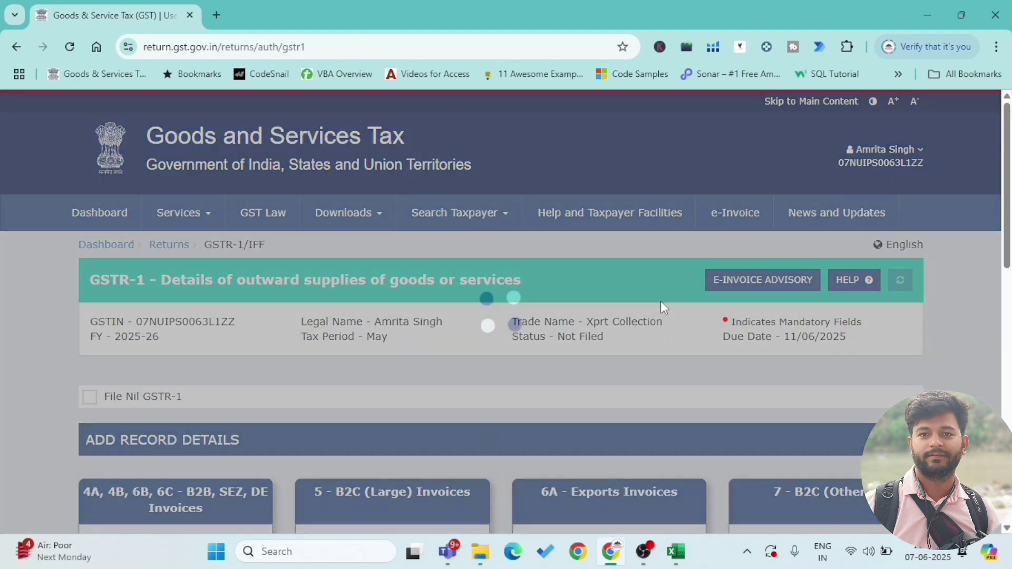
# Step: Compare the portal's GSTR-1 record sections with the Excel report and open the B2B CN (cdnr) sheet in Excel
pyautogui.scroll(-5, 707, 300)
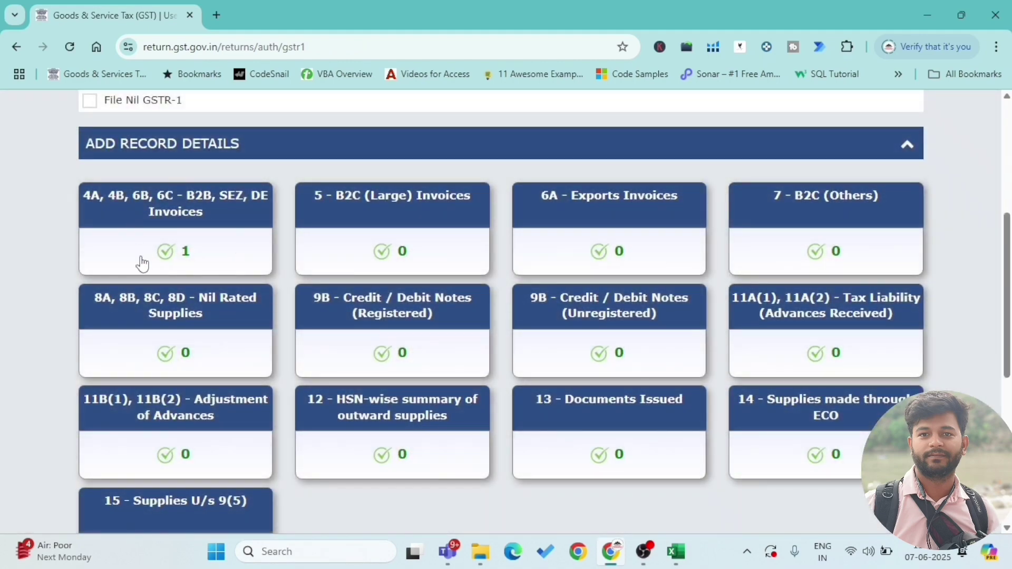
pyautogui.hotkey('alt', 'Tab')
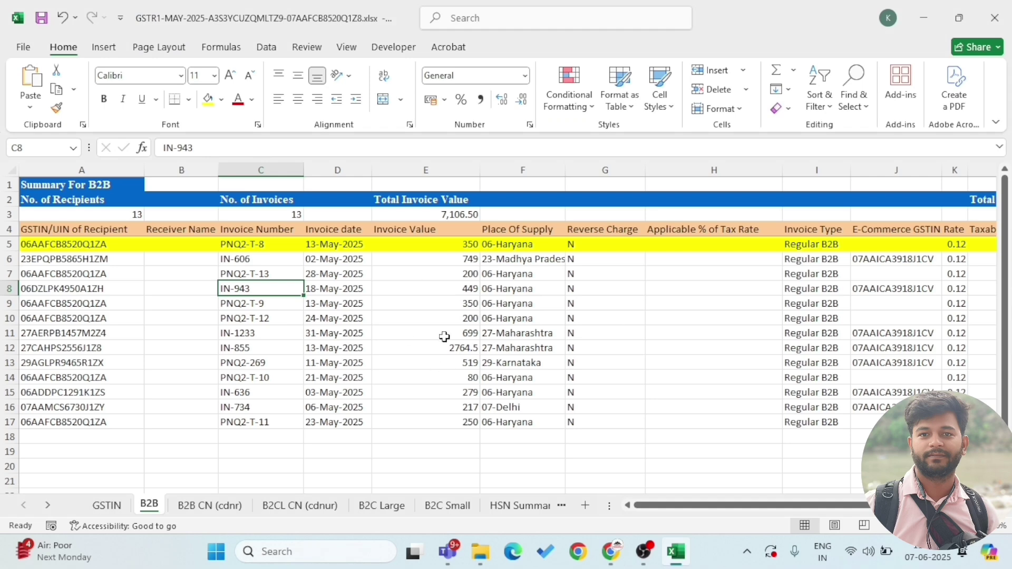
pyautogui.hotkey('alt', 'Tab')
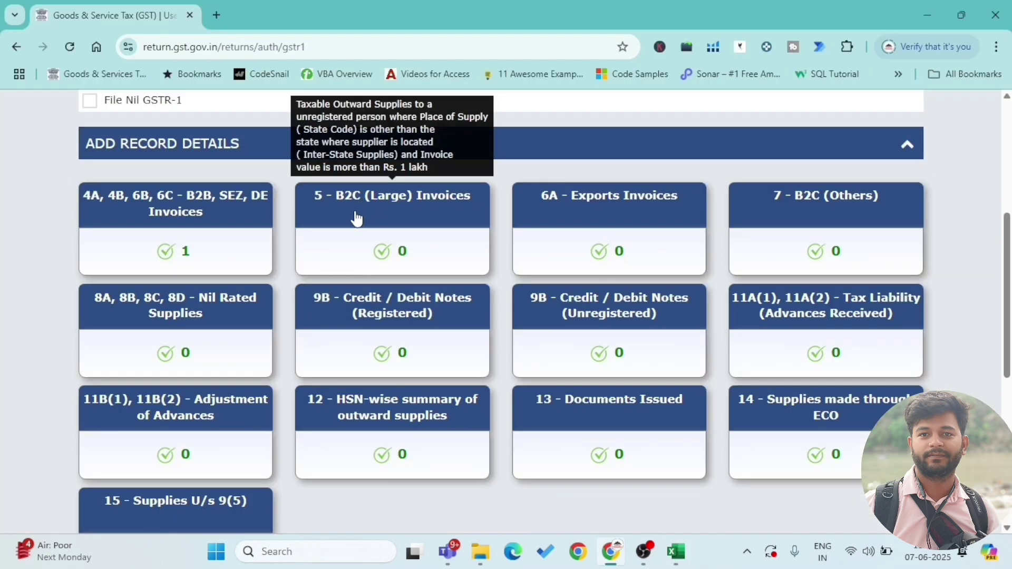
pyautogui.hotkey('alt', 'Tab')
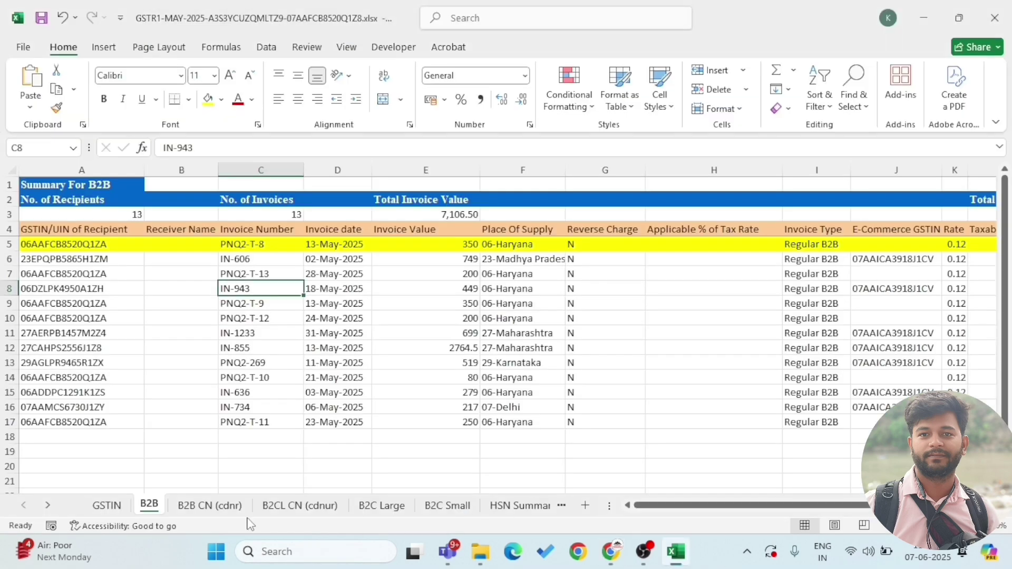
pyautogui.click(203, 510)
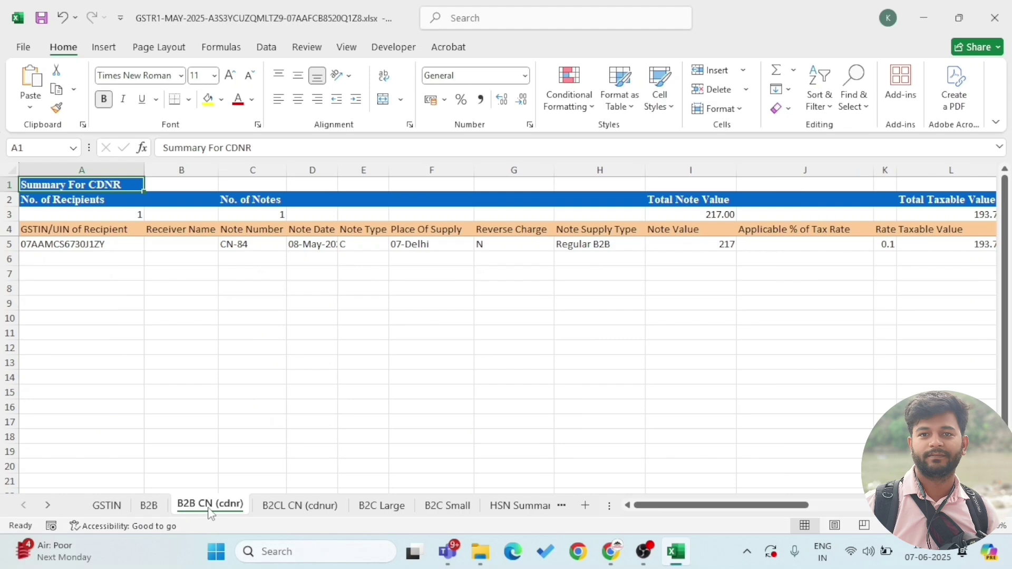
# Step: Switch to the GST portal and start a new record under 9B - Credit / Debit Notes (Registered)
pyautogui.hotkey('alt', 'Tab')
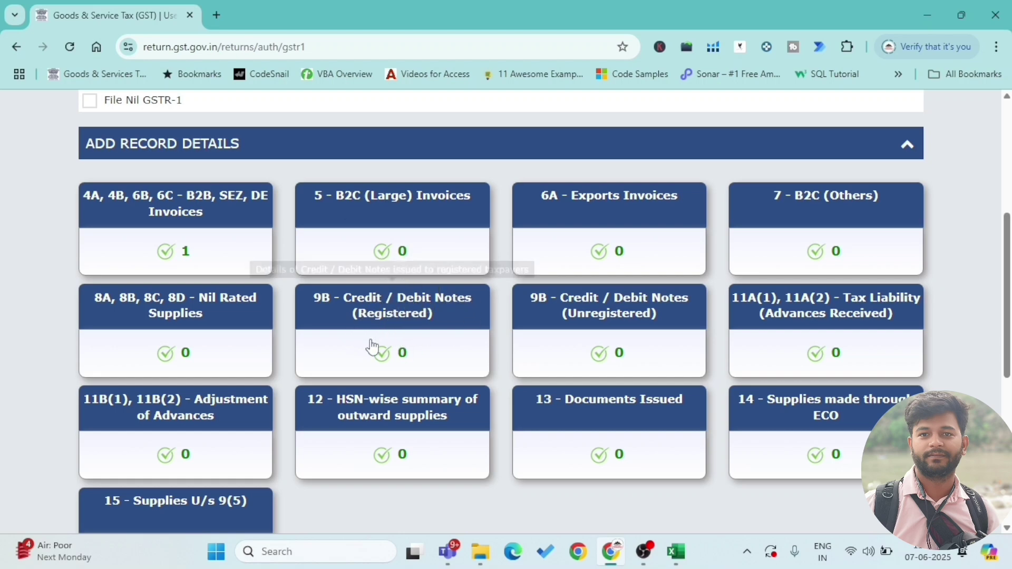
pyautogui.click(372, 321)
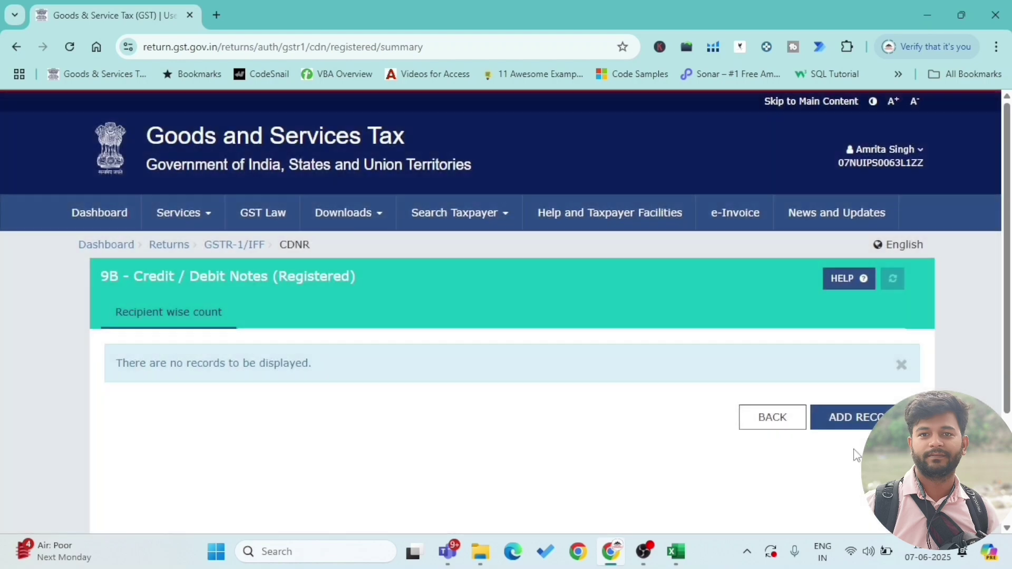
pyautogui.click(850, 414)
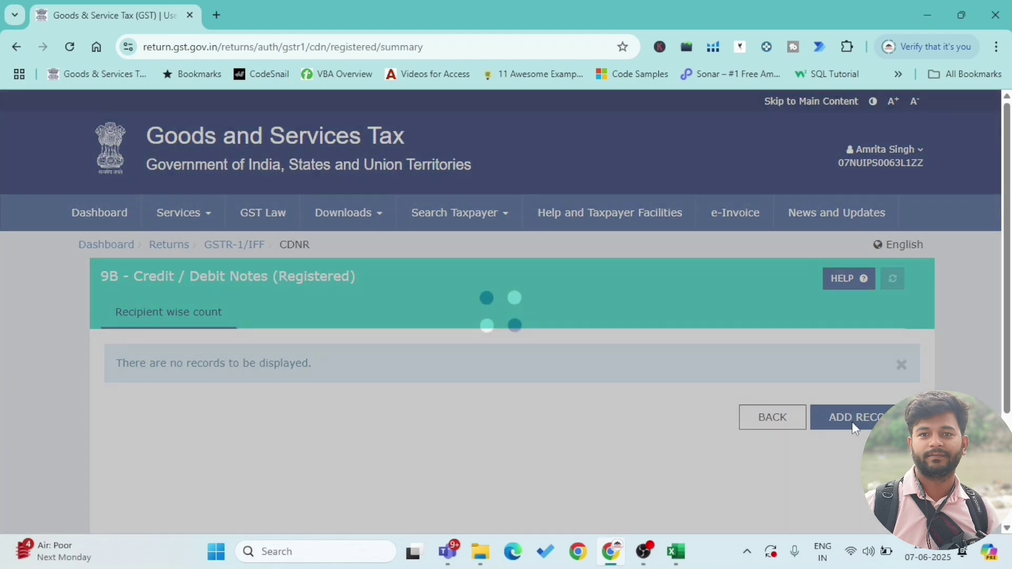
pyautogui.scroll(-8, 630, 388)
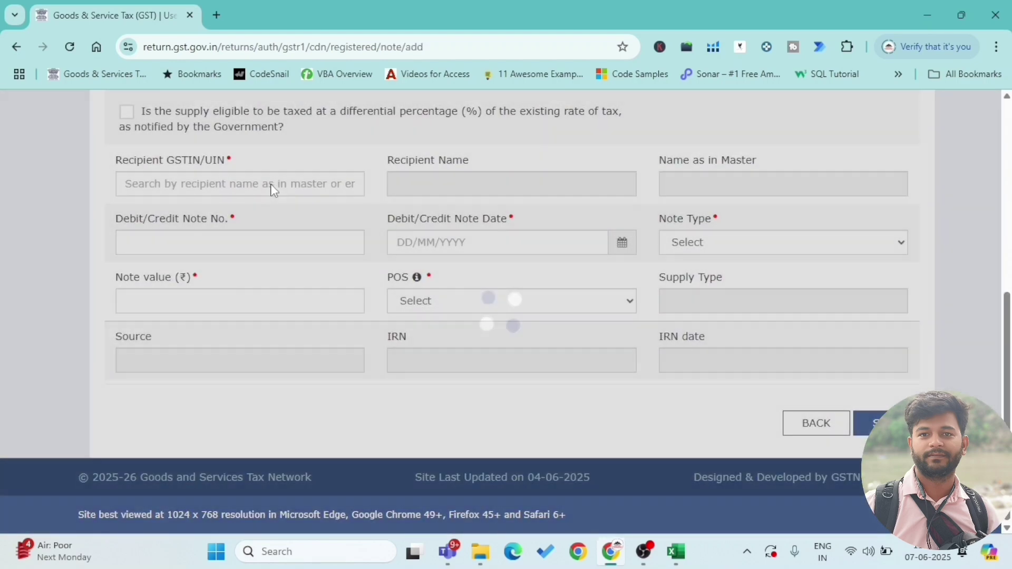
# Step: Copy the recipient's GSTIN from cell A5 of the B2B CN (cdnr) sheet into the portal's Recipient GSTIN/UIN field
pyautogui.click(274, 190)
pyautogui.hotkey('alt', 'Tab')
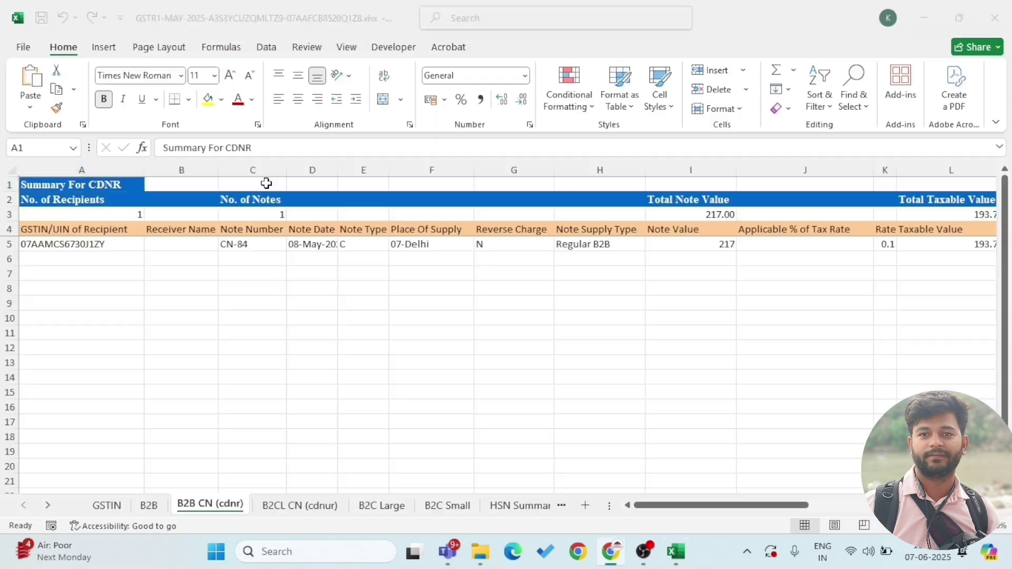
pyautogui.press('Down')
pyautogui.press('Down')
pyautogui.press('Down')
pyautogui.press('Down')
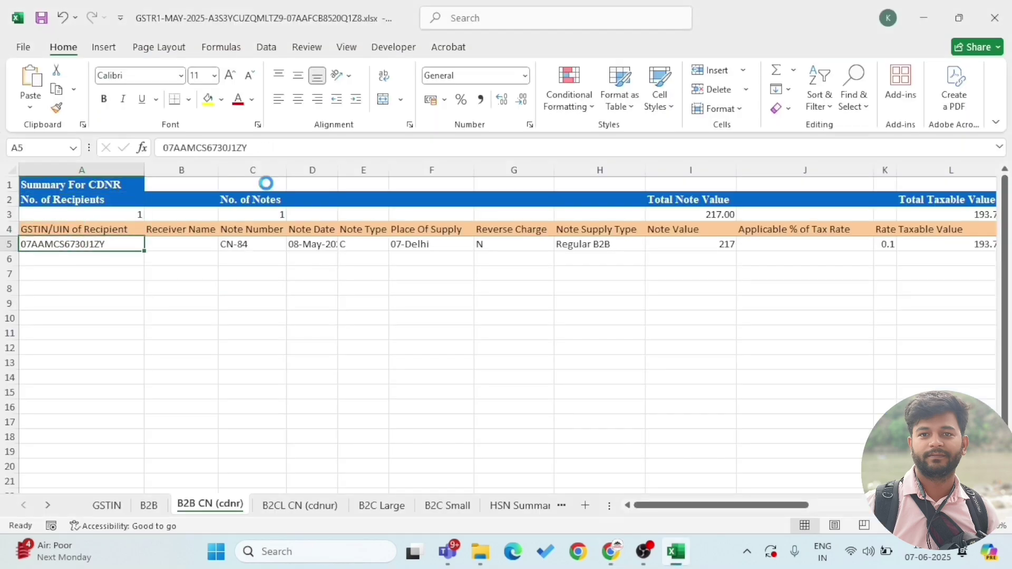
pyautogui.hotkey('ctrl', 'c')
pyautogui.hotkey('alt', 'Tab')
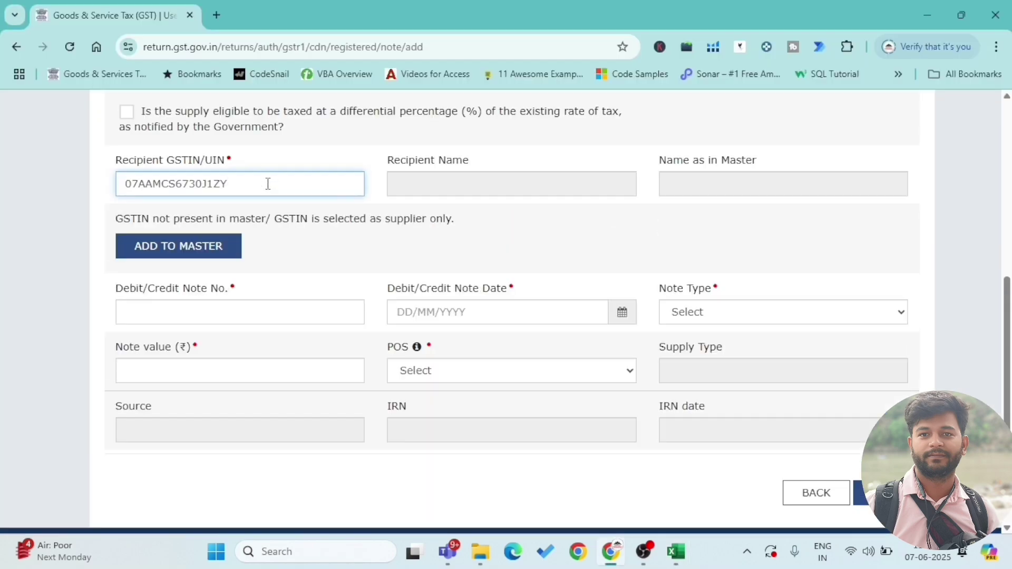
# Step: Copy note number CN-84 from cell C5 of the B2B CN (cdnr) sheet into the portal's Debit/Credit Note No. field
pyautogui.hotkey('alt', 'Tab')
pyautogui.press('Right')
pyautogui.press('Right')
pyautogui.press('Right')
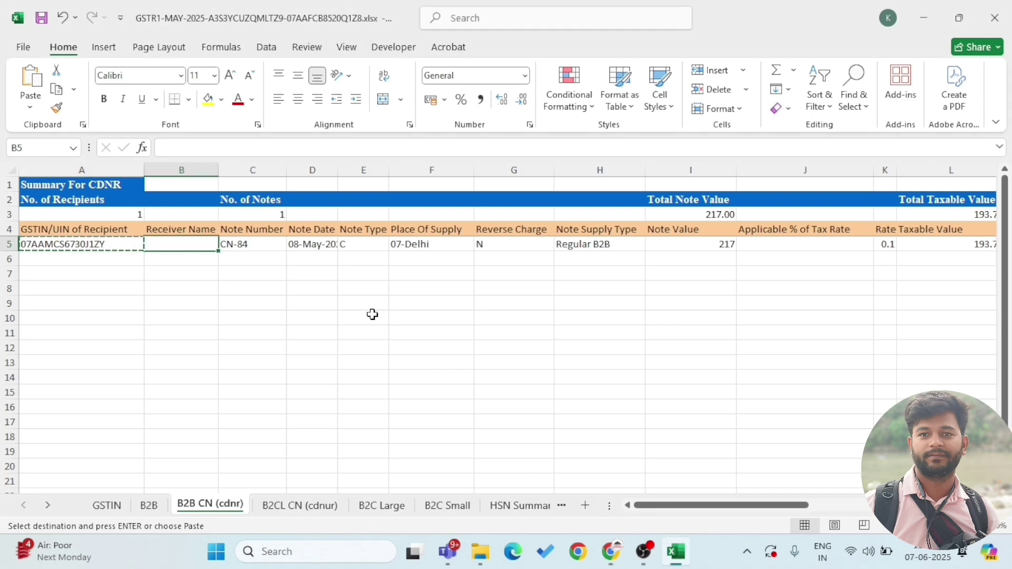
pyautogui.hotkey('alt', 'Tab')
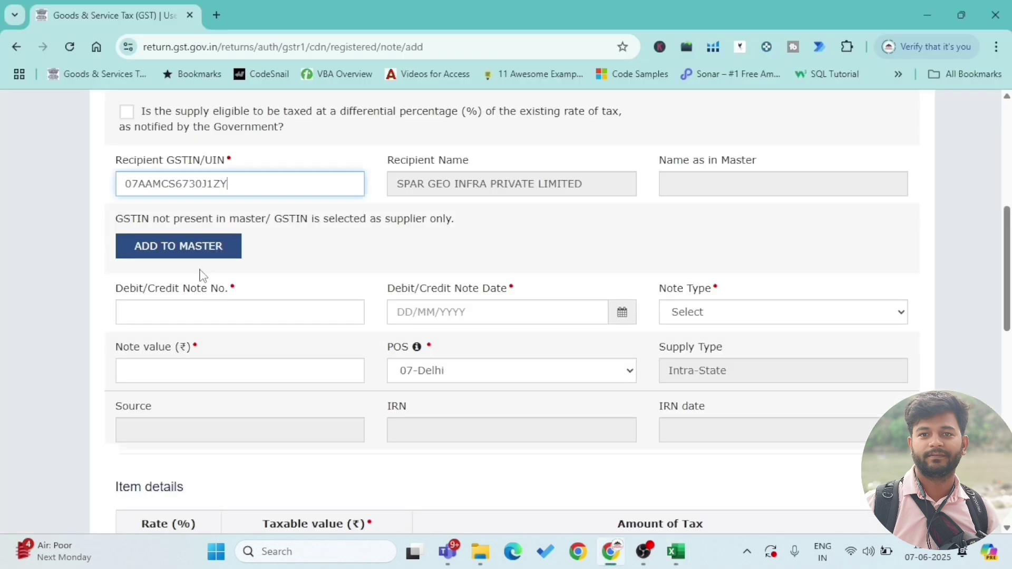
pyautogui.click(262, 316)
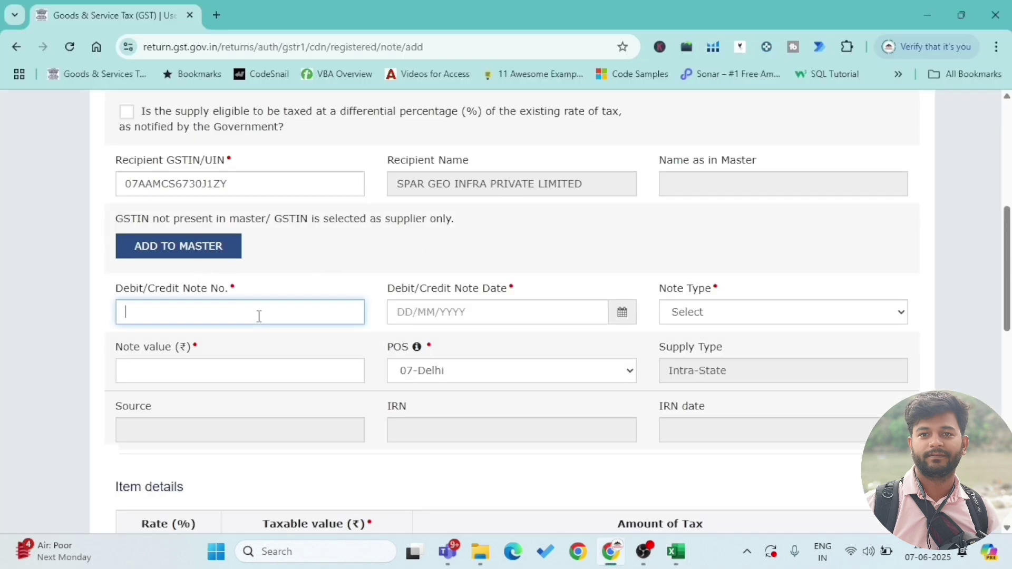
pyautogui.hotkey('alt', 'Tab')
pyautogui.press('Left')
pyautogui.hotkey('ctrl', 'c')
pyautogui.hotkey('alt', 'Tab')
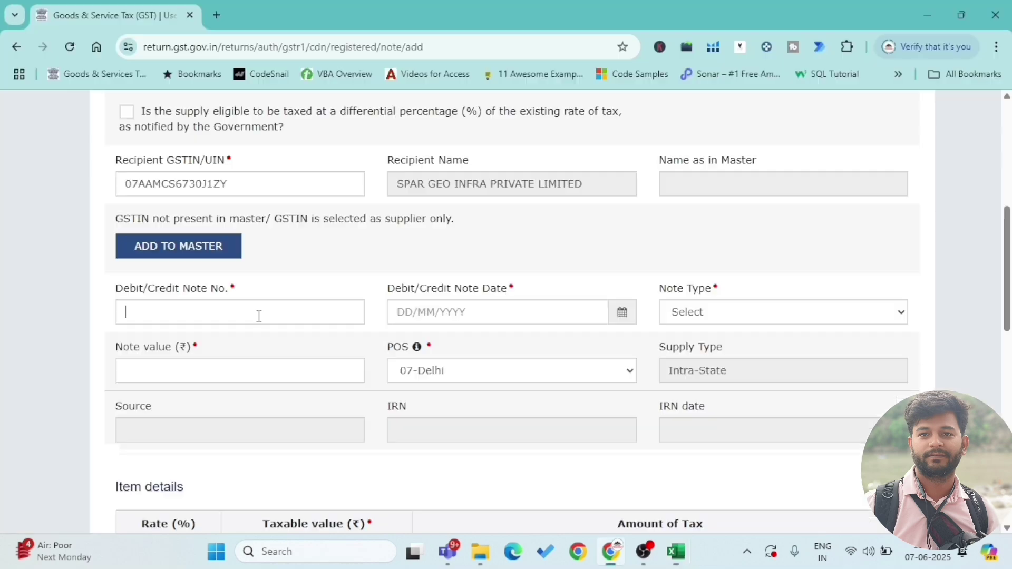
pyautogui.hotkey('ctrl', 'v')
pyautogui.press('Tab')
# Step: Set the note date to 08/05/2025 and the note type to Credit, matching row 5 of the Excel sheet
pyautogui.hotkey('alt', 'Tab')
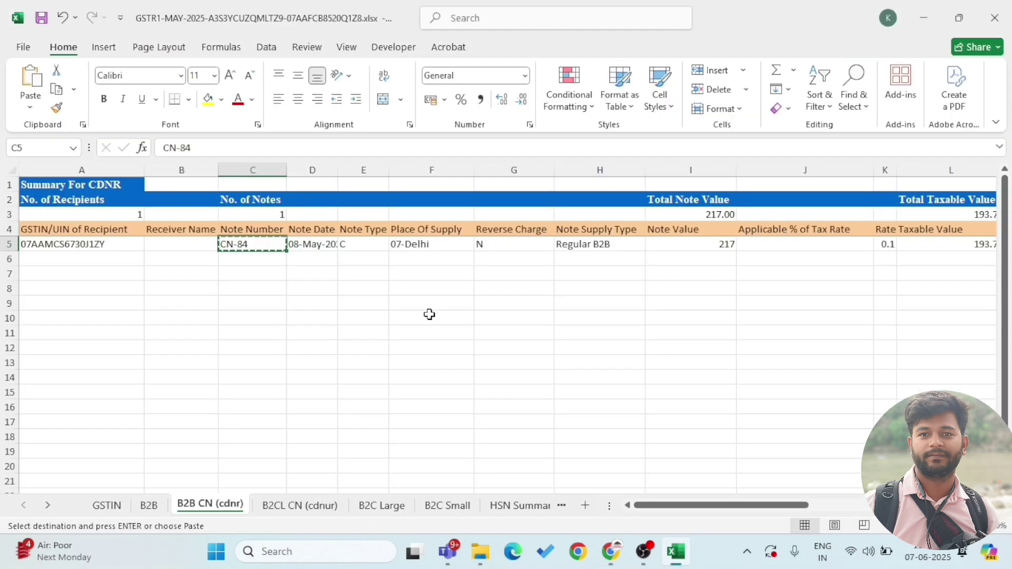
pyautogui.press('Right')
pyautogui.hotkey('alt', 'Tab')
pyautogui.write('08/')
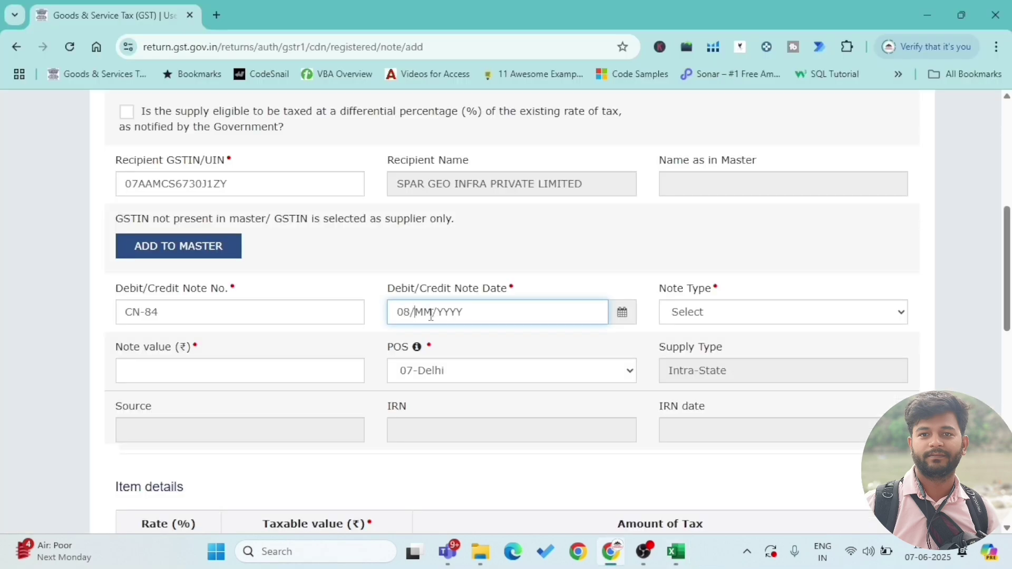
pyautogui.write('05/2025')
pyautogui.press('Tab')
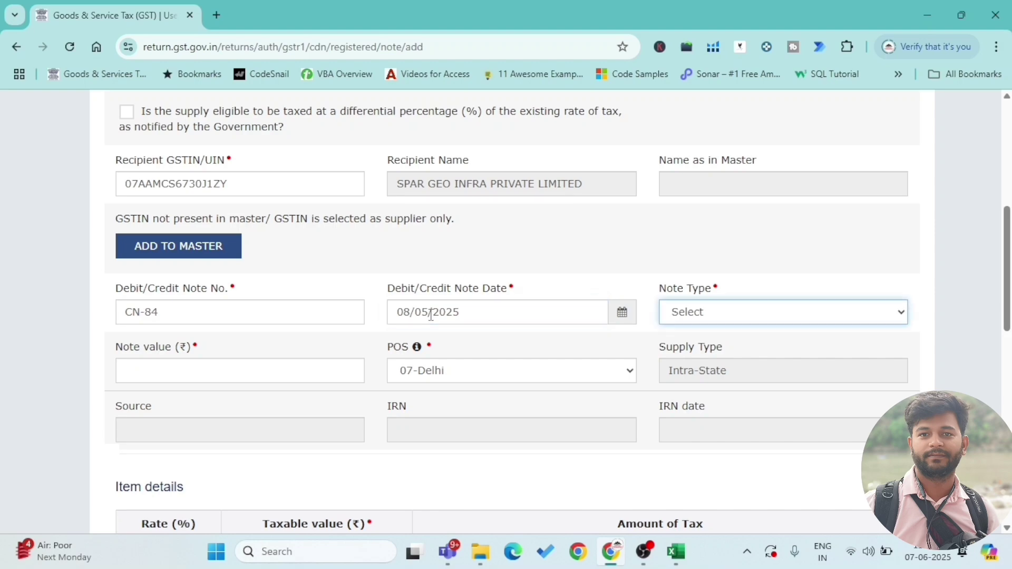
pyautogui.hotkey('alt', 'Tab')
pyautogui.hotkey('alt', 'Tab')
pyautogui.click(719, 312)
pyautogui.click(714, 360)
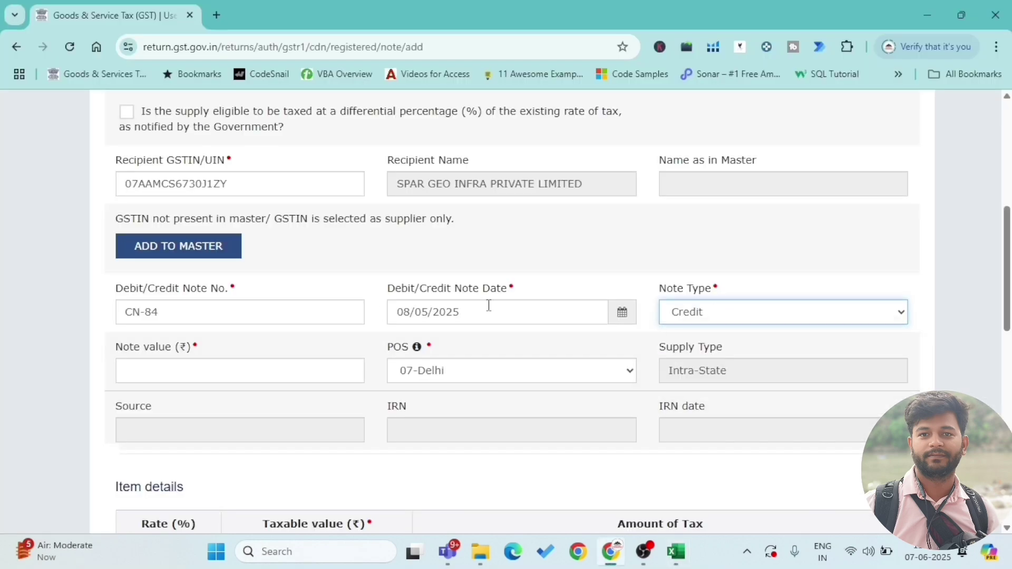
# Step: Enter the note value 217 from cell I5 of the B2B CN (cdnr) sheet in the portal's Note value field
pyautogui.scroll(-1, 226, 357)
pyautogui.click(206, 293)
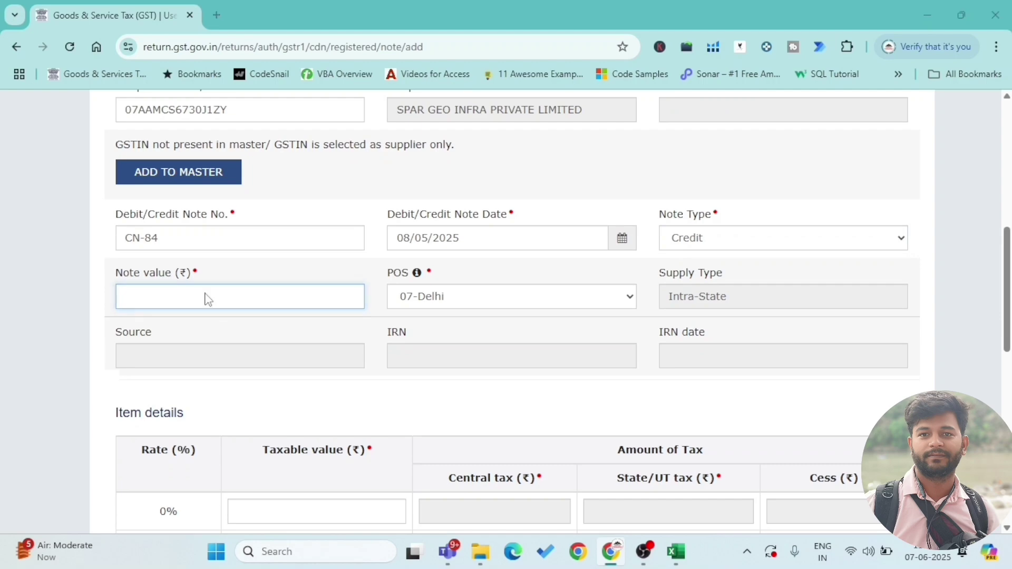
pyautogui.hotkey('alt', 'Tab')
pyautogui.press('Right')
pyautogui.press('Right')
pyautogui.press('Right')
pyautogui.press('Right')
pyautogui.press('Right')
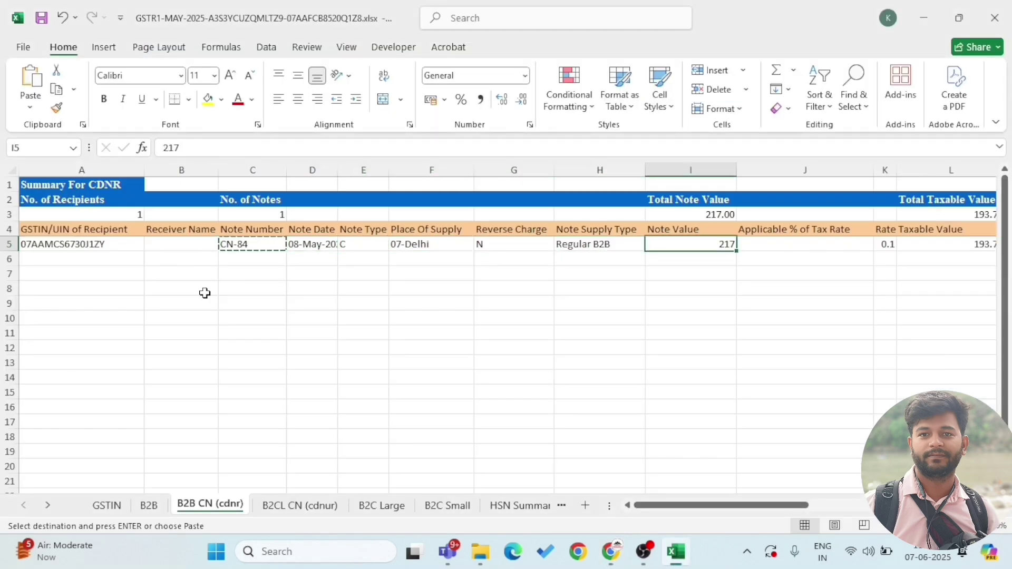
pyautogui.hotkey('alt', 'Tab')
pyautogui.write('2')
pyautogui.press('Tab')
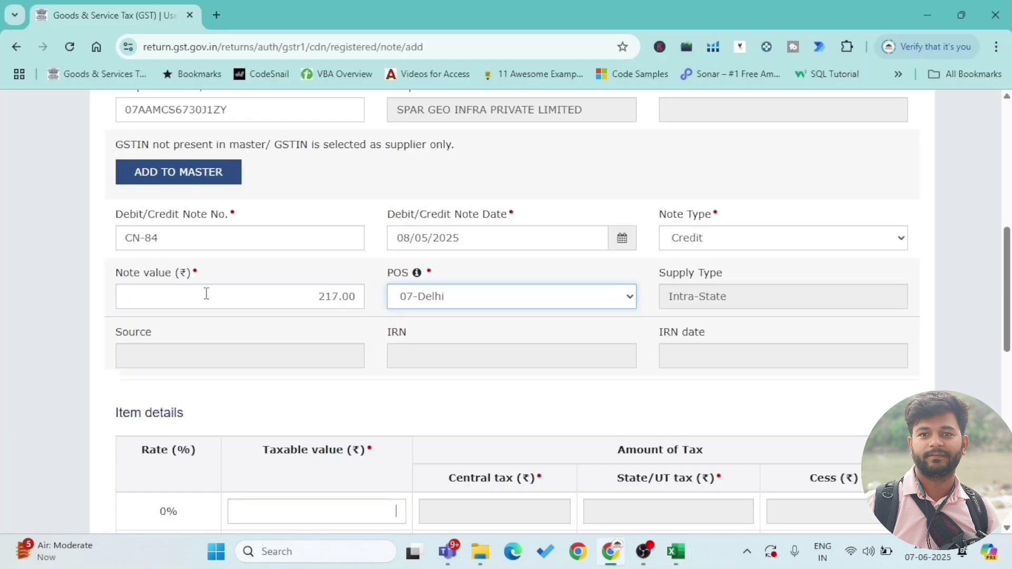
# Step: Go to the note form's 12% rate row and widen the Rate column K in Excel to check the rate
pyautogui.press('Tab')
pyautogui.scroll(-8, 206, 293)
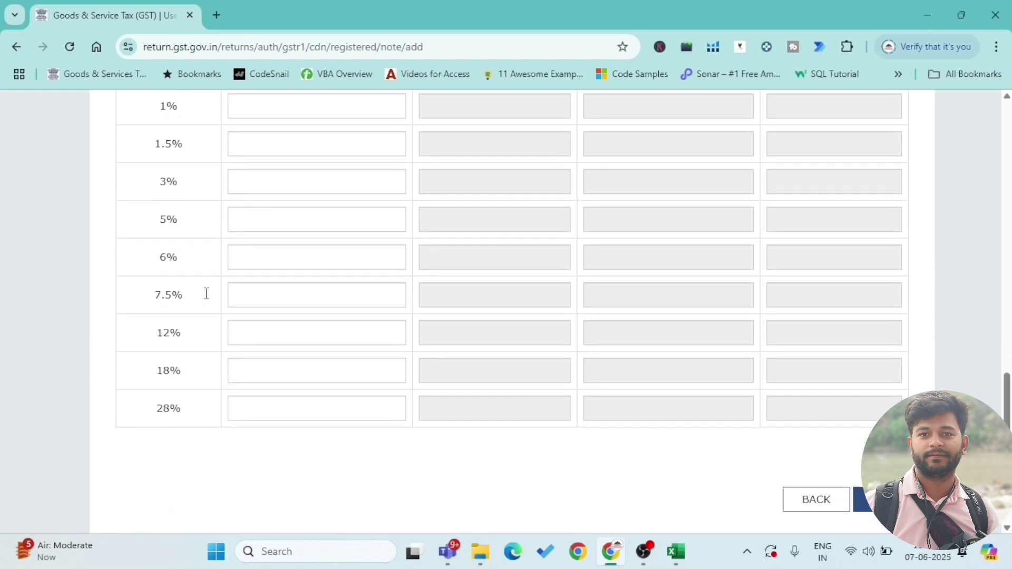
pyautogui.click(264, 335)
pyautogui.hotkey('alt', 'Tab')
pyautogui.press('Right')
pyautogui.press('Right')
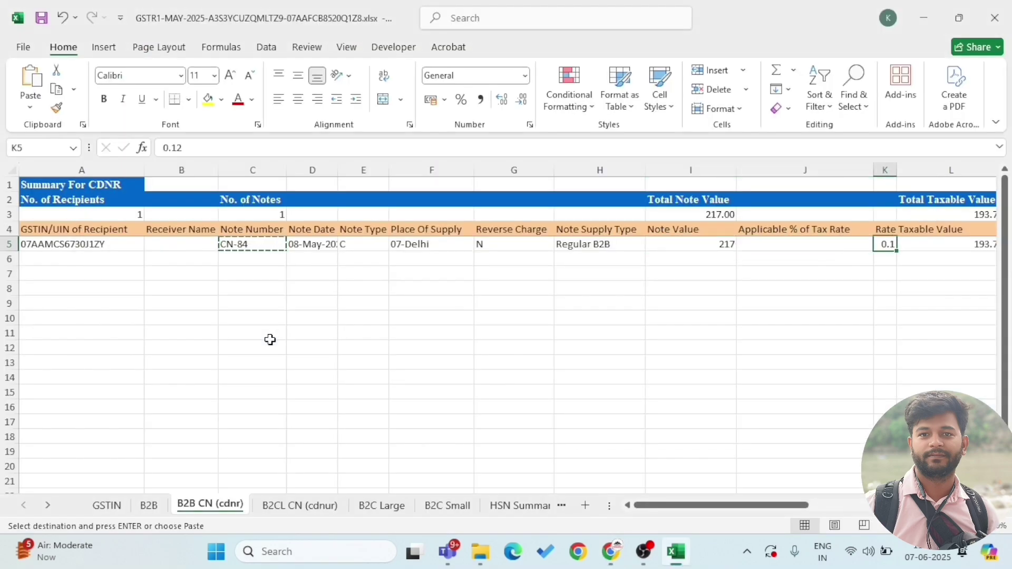
pyautogui.moveTo(897, 170); pyautogui.dragTo(900, 169)
pyautogui.hotkey('alt', 'Tab')
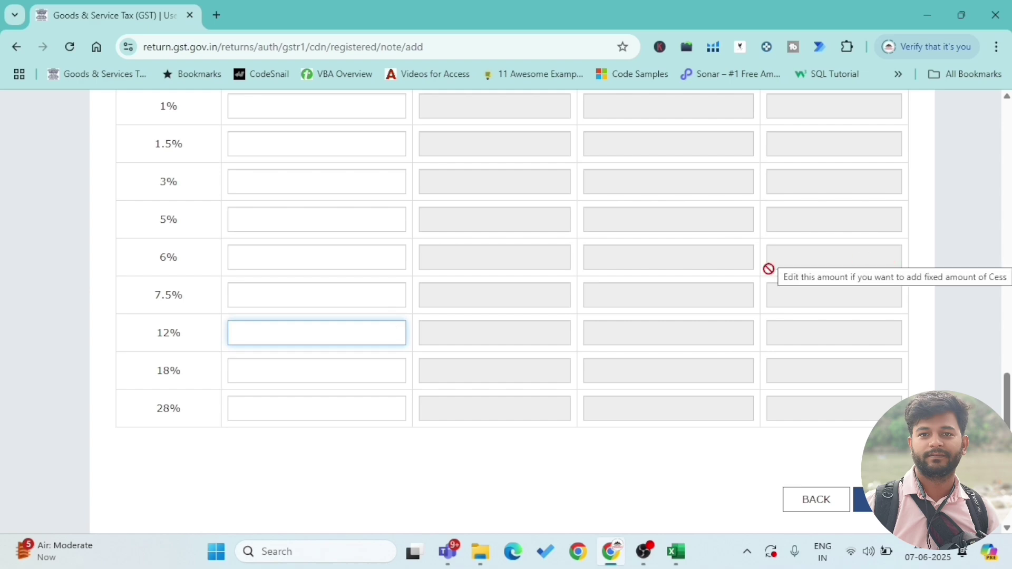
# Step: Enter the taxable value 193.74 from cell L5 of the B2B CN (cdnr) sheet in the portal's 12% row
pyautogui.hotkey('alt', 'Tab')
pyautogui.press('Right')
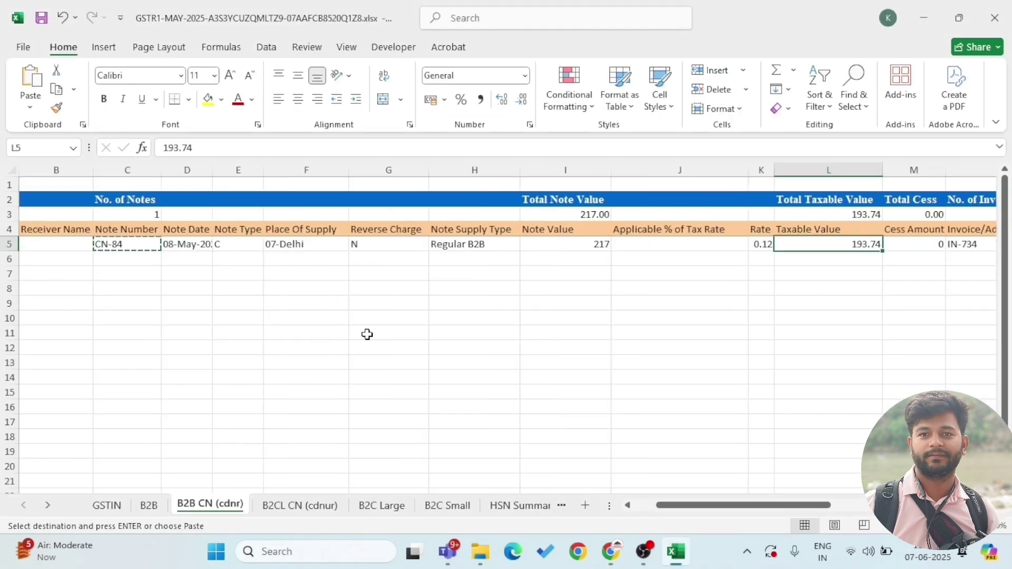
pyautogui.hotkey('alt', 'Tab')
pyautogui.write('193.74')
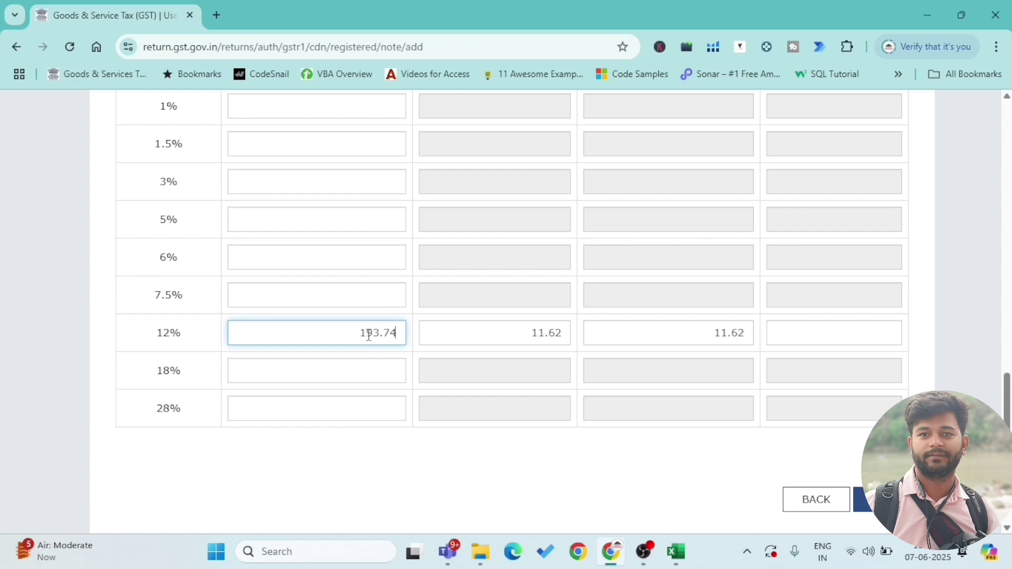
# Step: Compare the 12% row's entries with the remaining columns of row 5 in Excel and save the credit note on the portal
pyautogui.hotkey('alt', 'Tab')
pyautogui.hotkey('alt', 'Tab')
pyautogui.hotkey('alt', 'Tab')
pyautogui.hotkey('alt', 'Tab')
pyautogui.hotkey('alt', 'Tab')
pyautogui.hotkey('alt', 'Tab')
pyautogui.hotkey('alt', 'Tab')
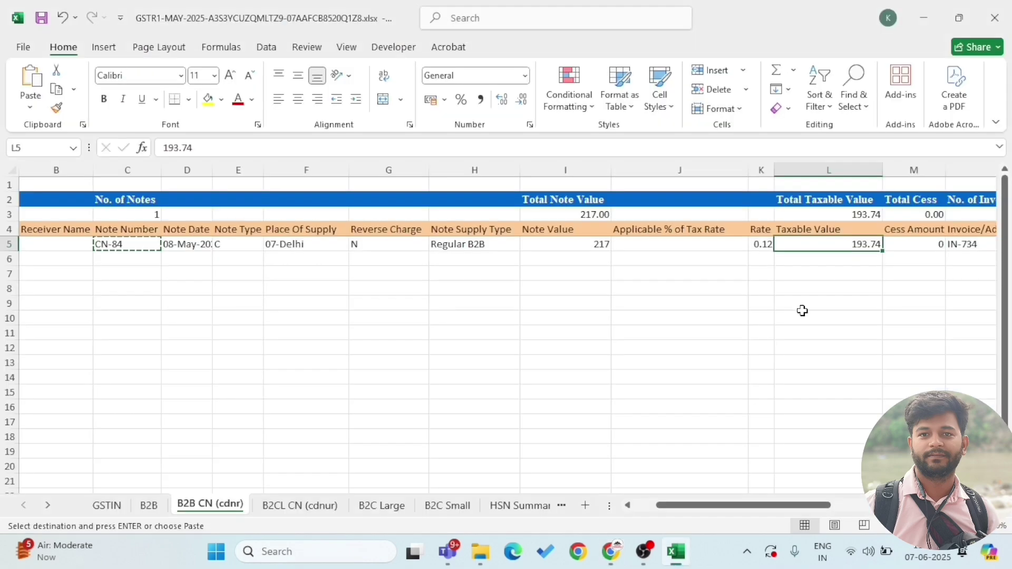
pyautogui.press('Right')
pyautogui.press('Right')
pyautogui.press('Right')
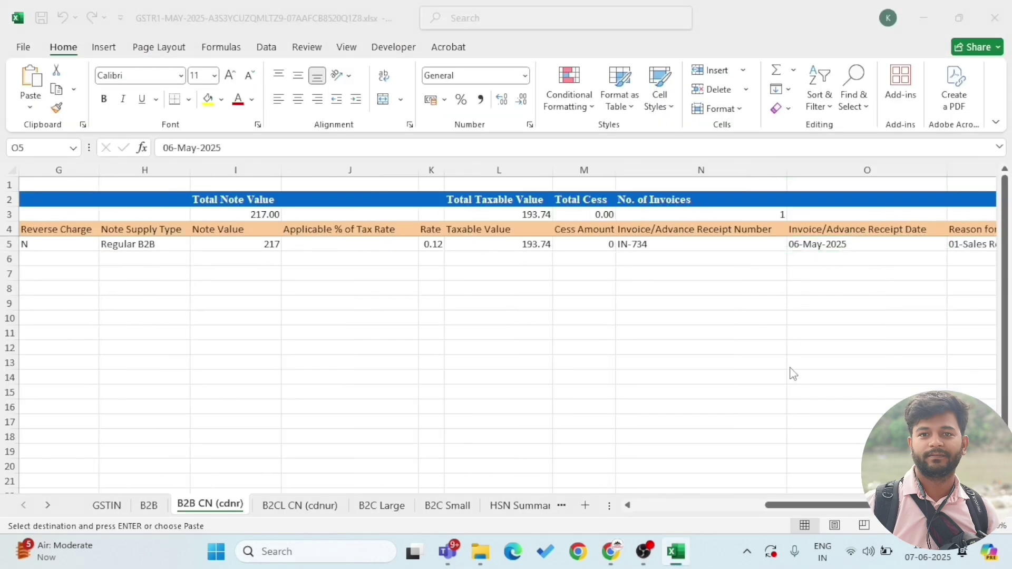
pyautogui.hotkey('alt', 'Tab')
pyautogui.click(862, 499)
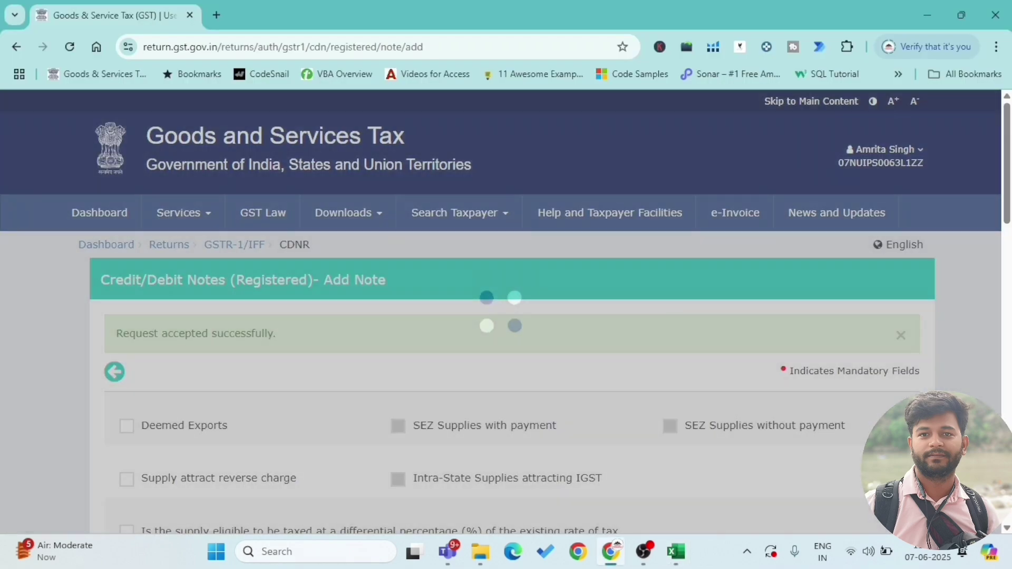
pyautogui.scroll(-5, 733, 366)
pyautogui.scroll(-1, 532, 450)
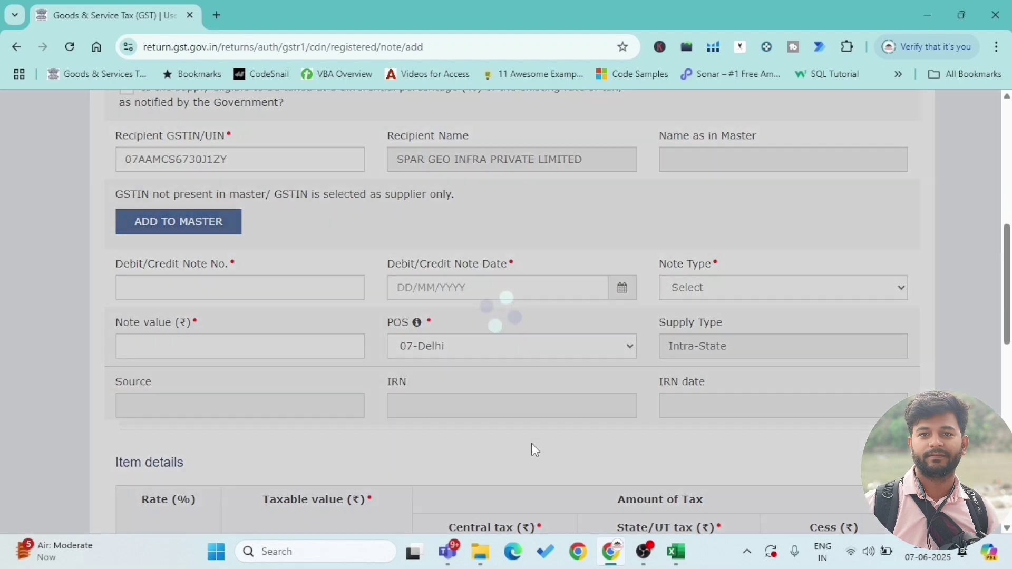
pyautogui.hotkey('alt', 'Tab')
pyautogui.hotkey('alt', 'Tab')
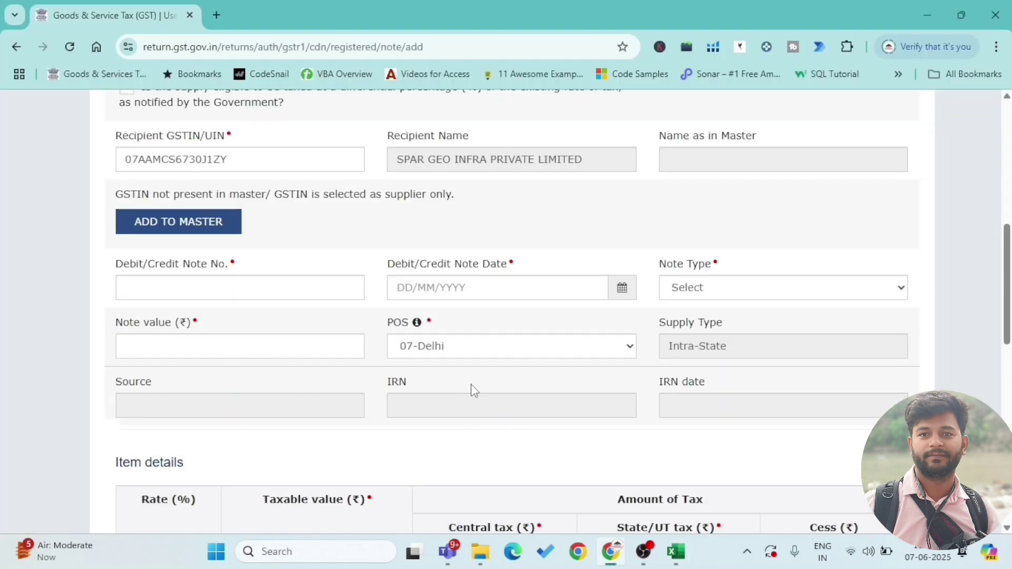
pyautogui.scroll(-1, 474, 391)
pyautogui.scroll(1, 475, 391)
pyautogui.scroll(-3, 475, 391)
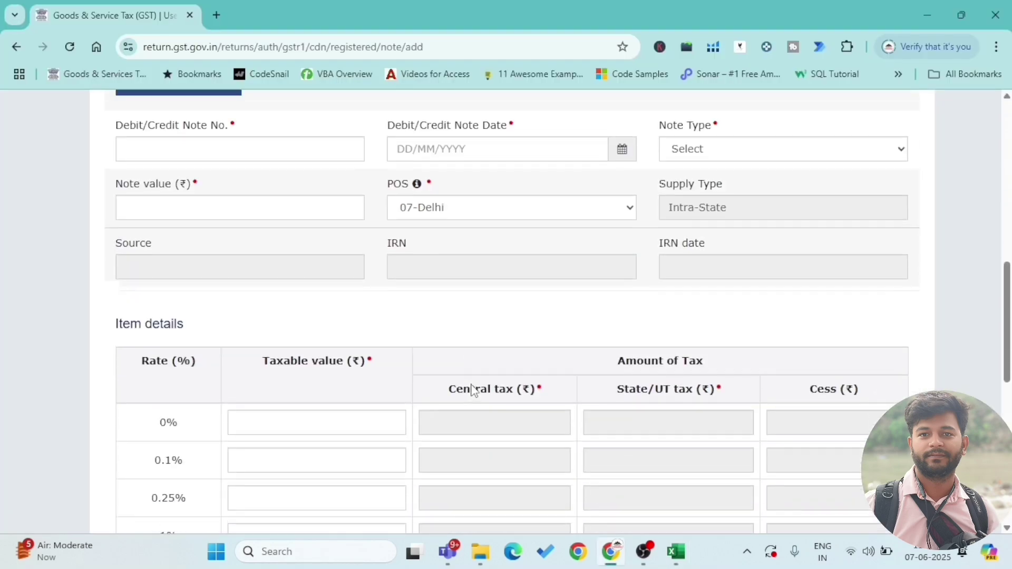
pyautogui.scroll(4, 474, 391)
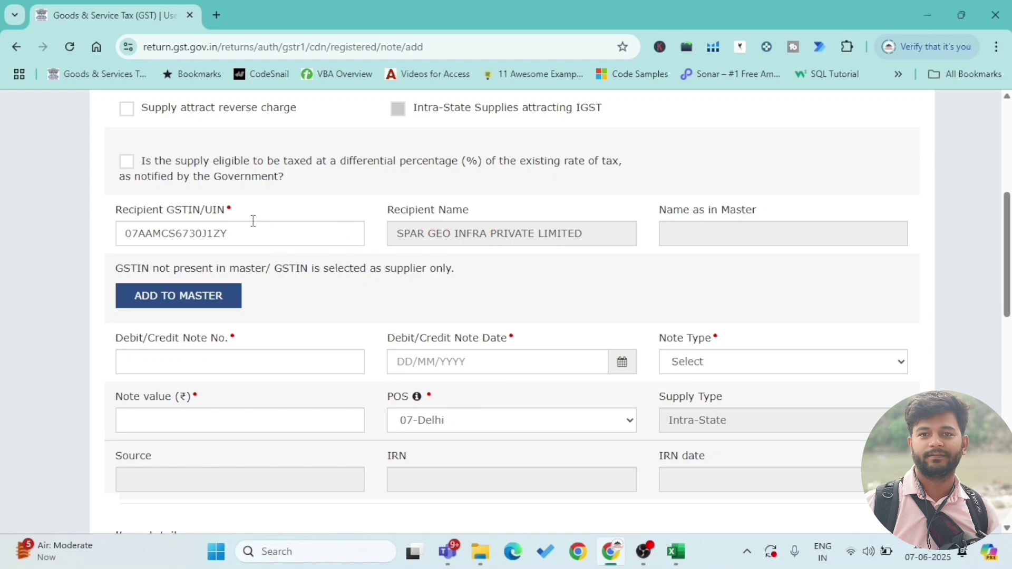
# Step: Clear the recipient GSTIN from the new note form and return to the GSTR-1 section overview on the portal
pyautogui.moveTo(240, 236); pyautogui.dragTo(38, 229)
pyautogui.press('BackSpace')
pyautogui.hotkey('alt', 'Tab')
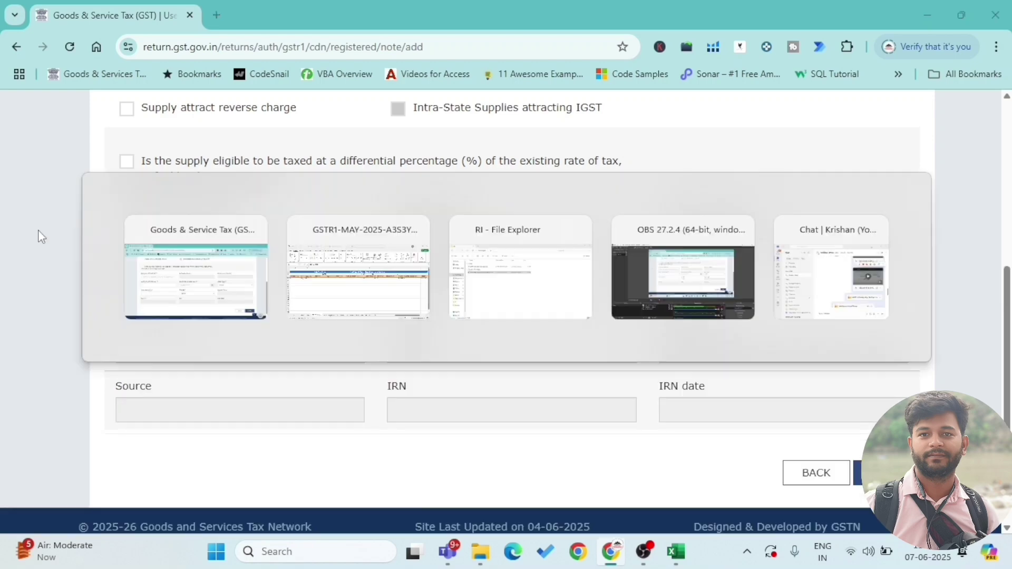
pyautogui.hotkey('alt', 'Tab')
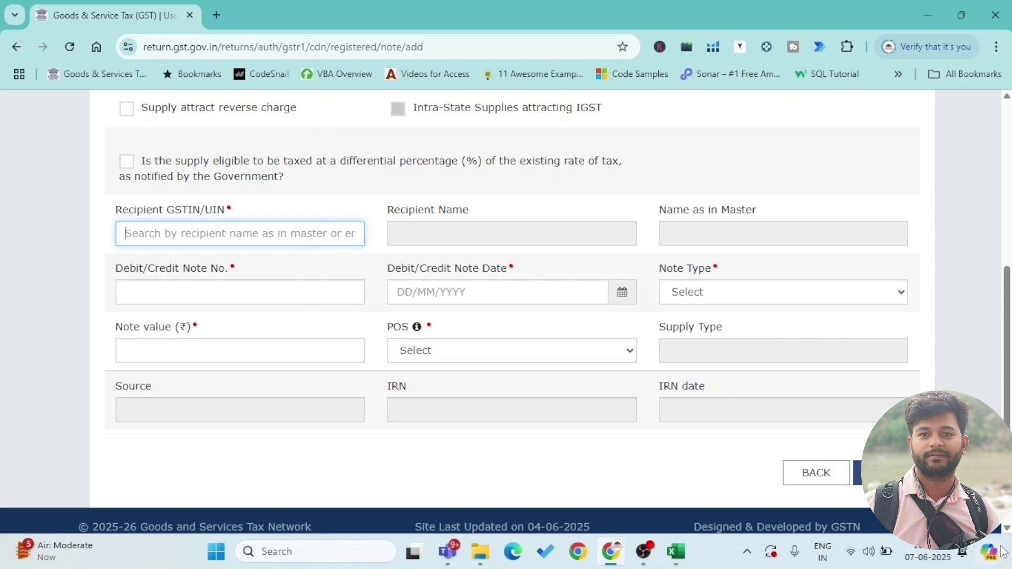
pyautogui.click(815, 472)
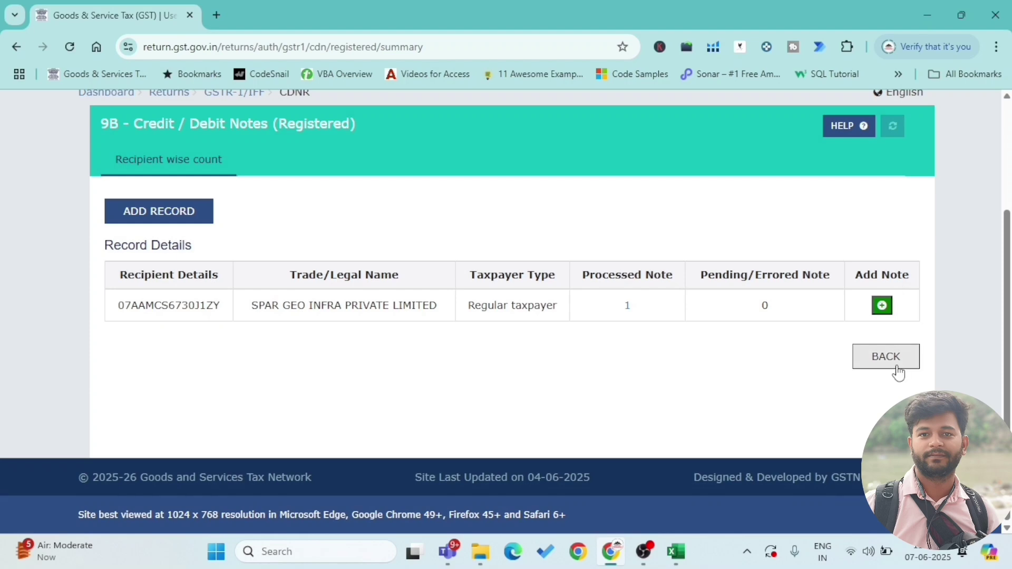
pyautogui.click(897, 368)
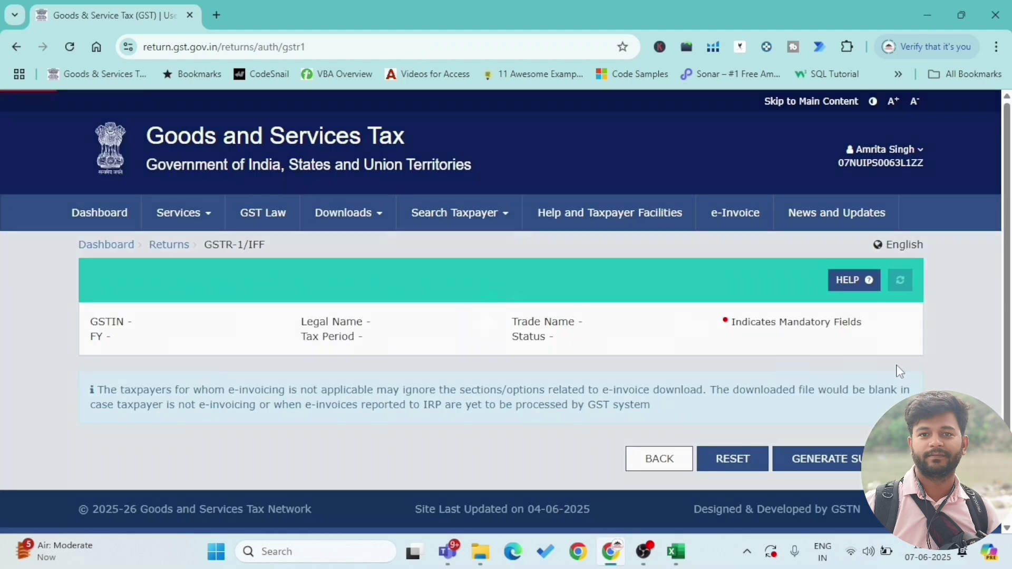
pyautogui.scroll(-7, 882, 376)
# Step: Check the B2CL CN (cdnur) and B2C Large sheets in Excel against the portal's section 5 - B2C (Large) Invoices
pyautogui.hotkey('alt', 'Tab')
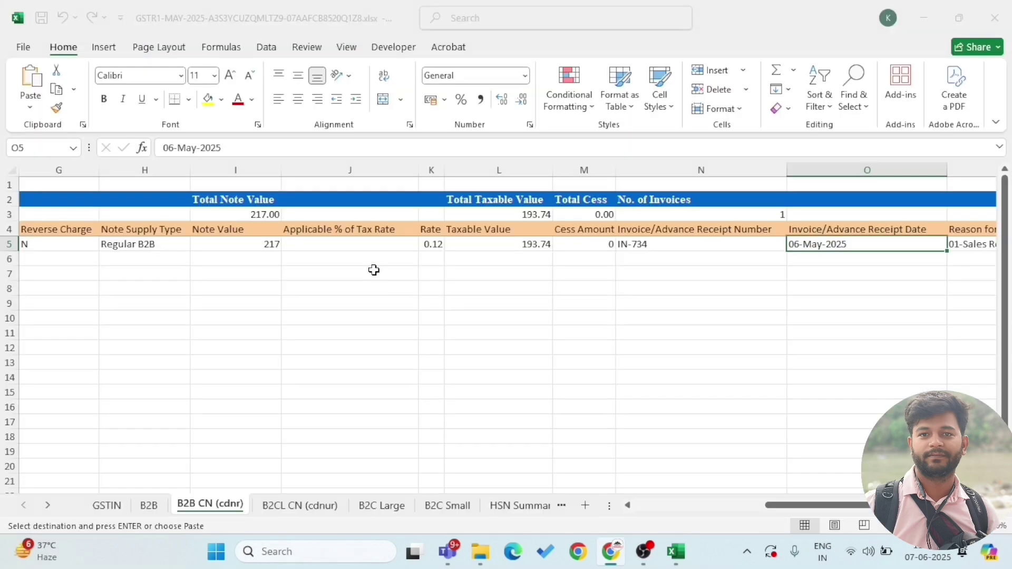
pyautogui.click(300, 506)
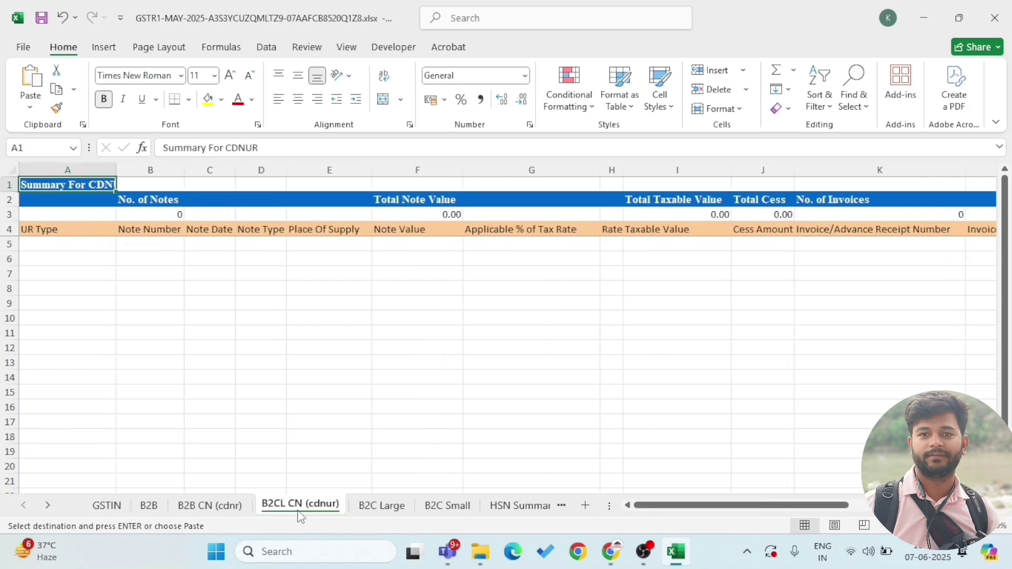
pyautogui.hotkey('alt', 'Tab')
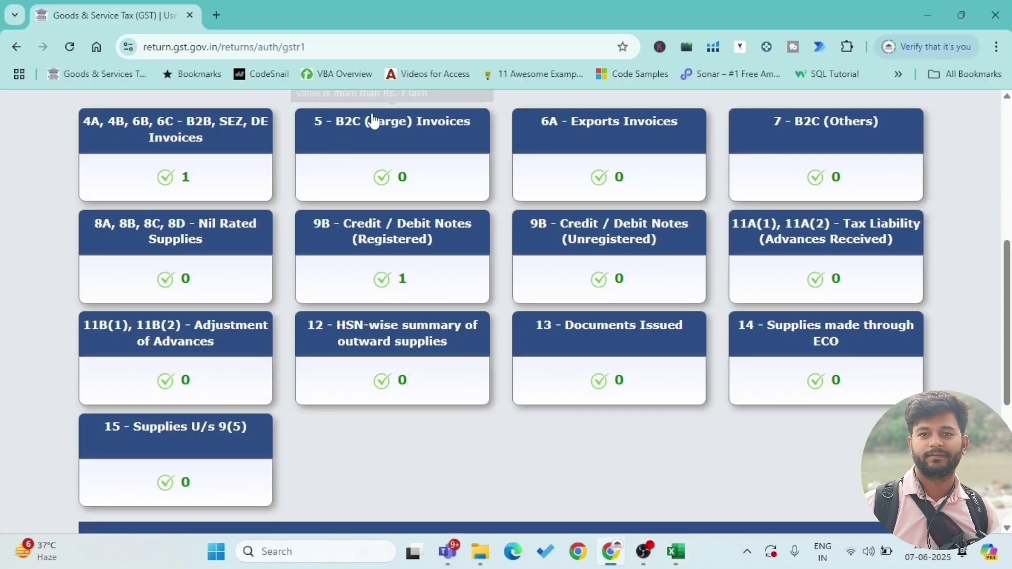
pyautogui.hotkey('alt', 'Tab')
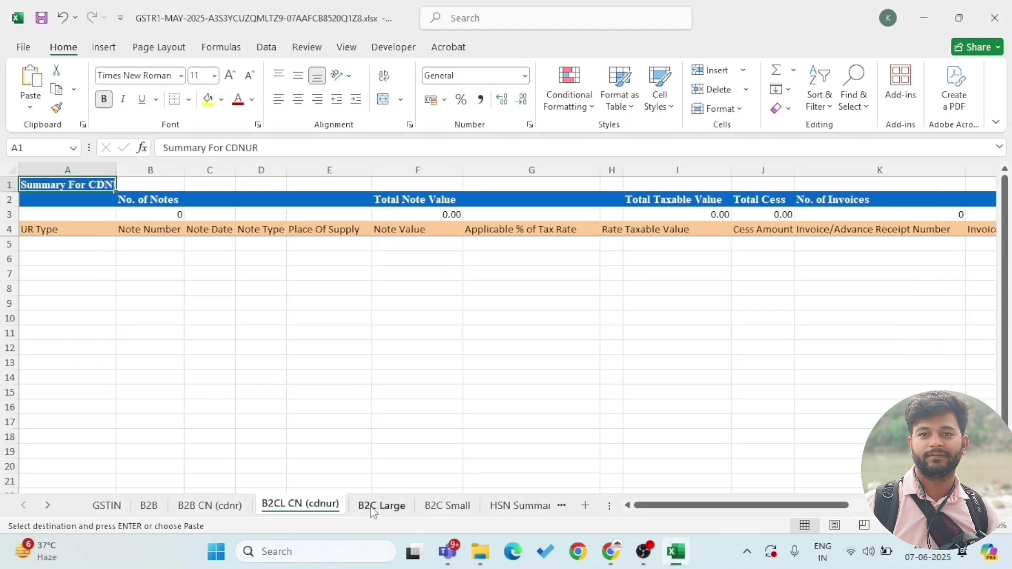
pyautogui.click(378, 505)
pyautogui.hotkey('alt', 'Tab')
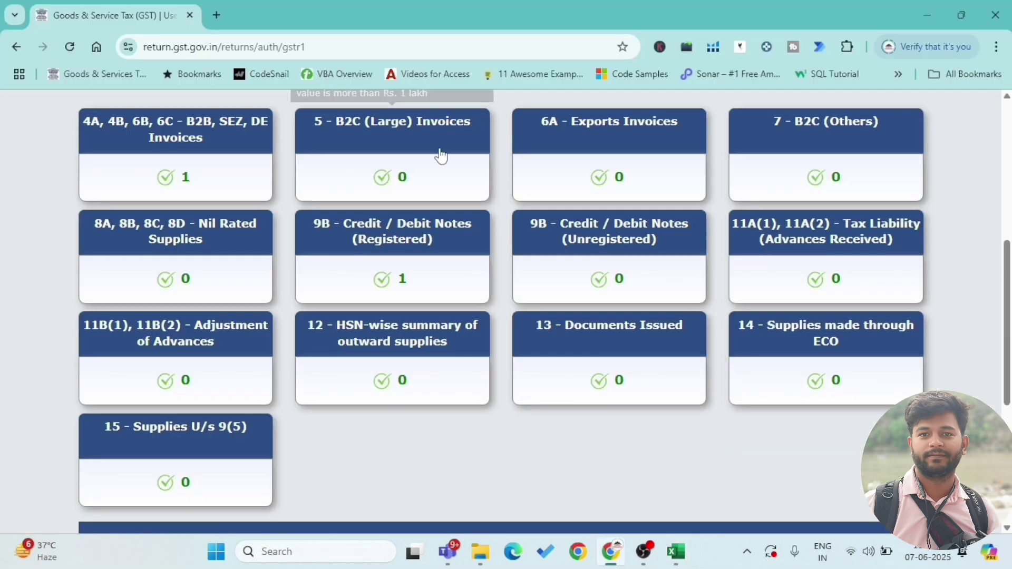
# Step: Match the B2CL CN (cdnur) sheet with the portal's 9B - Credit / Debit Notes (Unregistered) section
pyautogui.hotkey('alt', 'Tab')
pyautogui.click(312, 505)
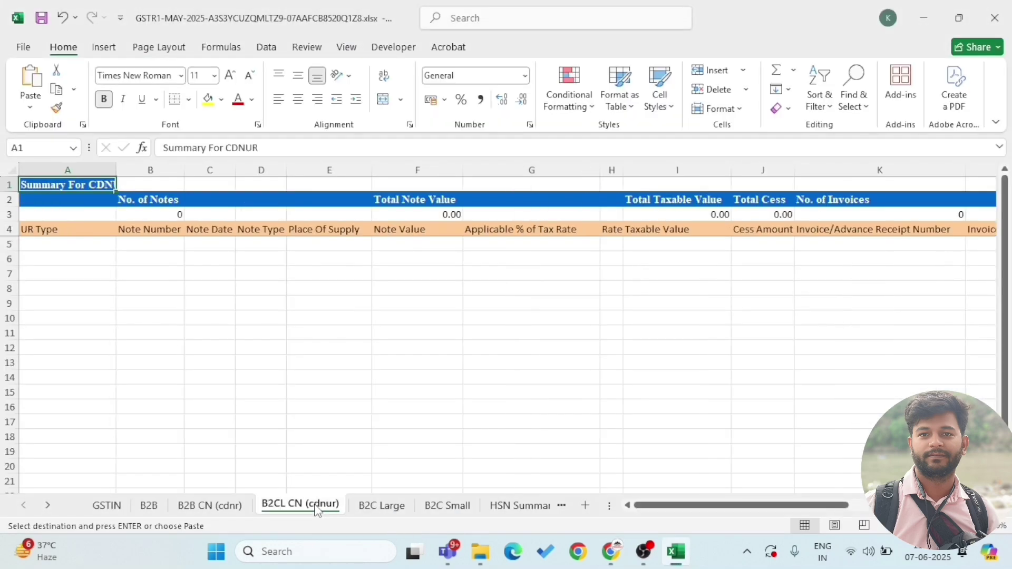
pyautogui.hotkey('alt', 'Tab')
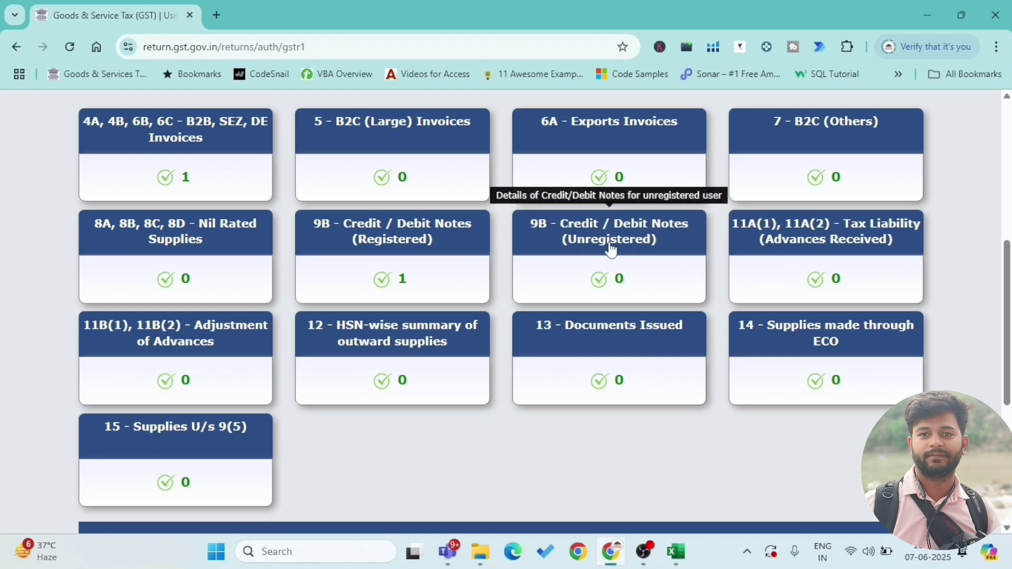
pyautogui.hotkey('alt', 'Tab')
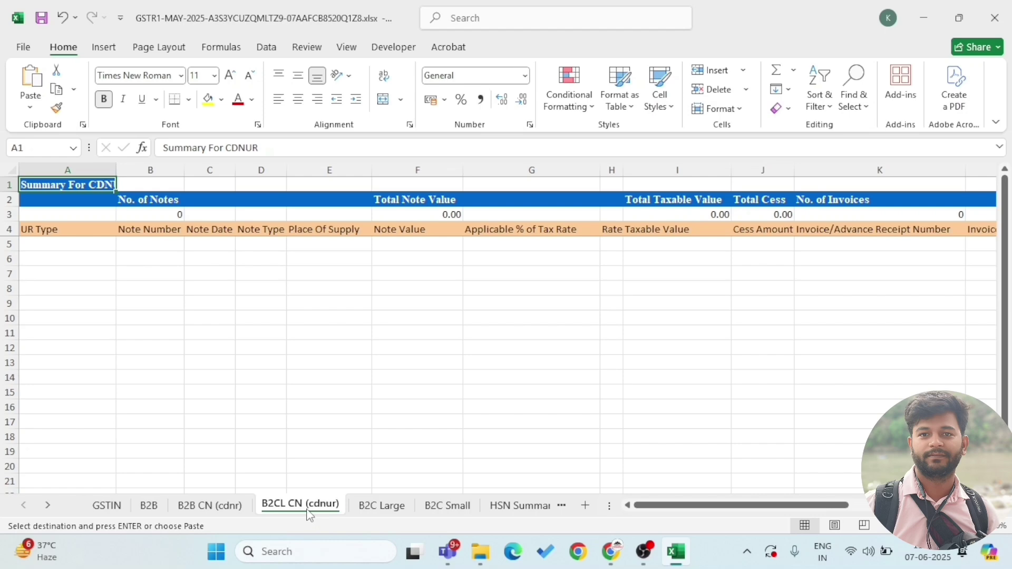
pyautogui.hotkey('alt', 'Tab')
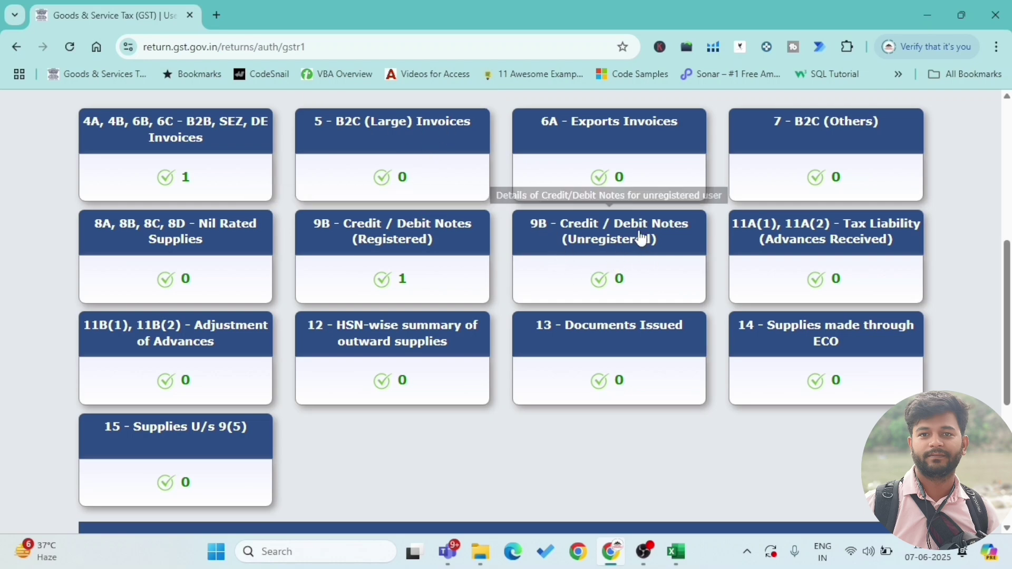
# Step: Show the B2C Small sheet in Excel and open the matching section 7 - B2C (Others) on the portal
pyautogui.hotkey('alt', 'Tab')
pyautogui.click(435, 510)
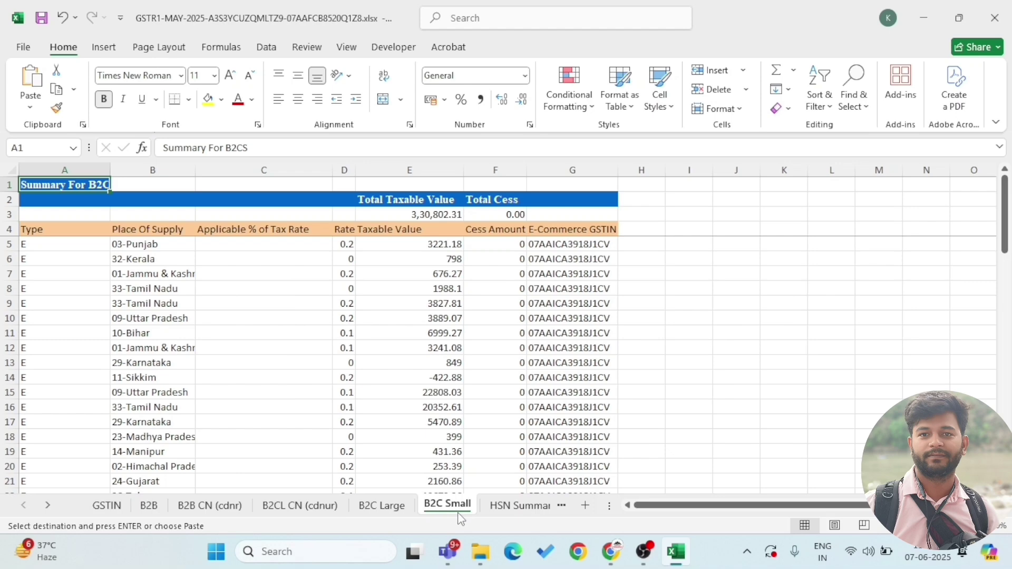
pyautogui.hotkey('alt', 'Tab')
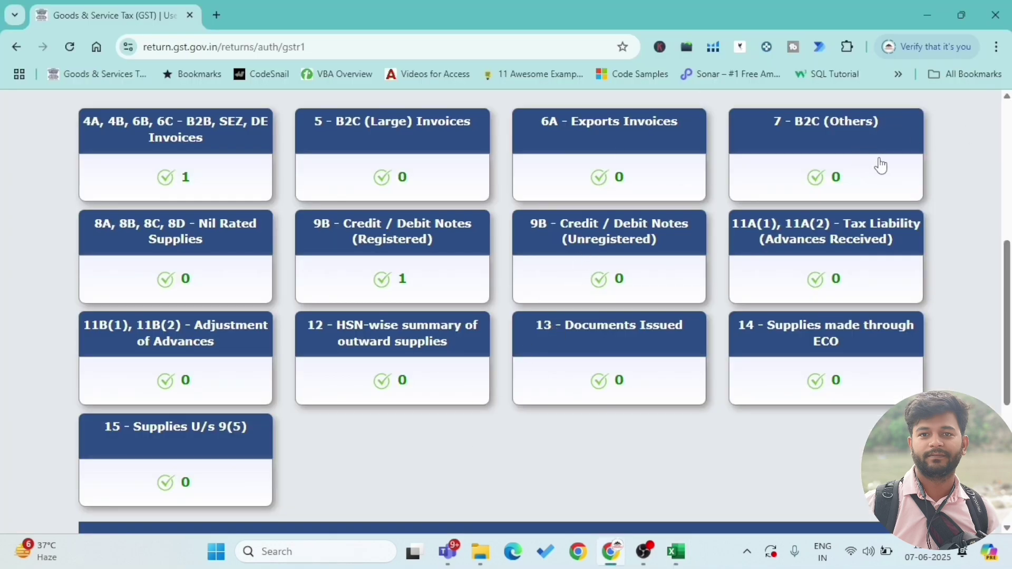
pyautogui.click(838, 149)
# Step: Look through the place-of-supply rows of the B2C Small sheet in Excel
pyautogui.hotkey('alt', 'Tab')
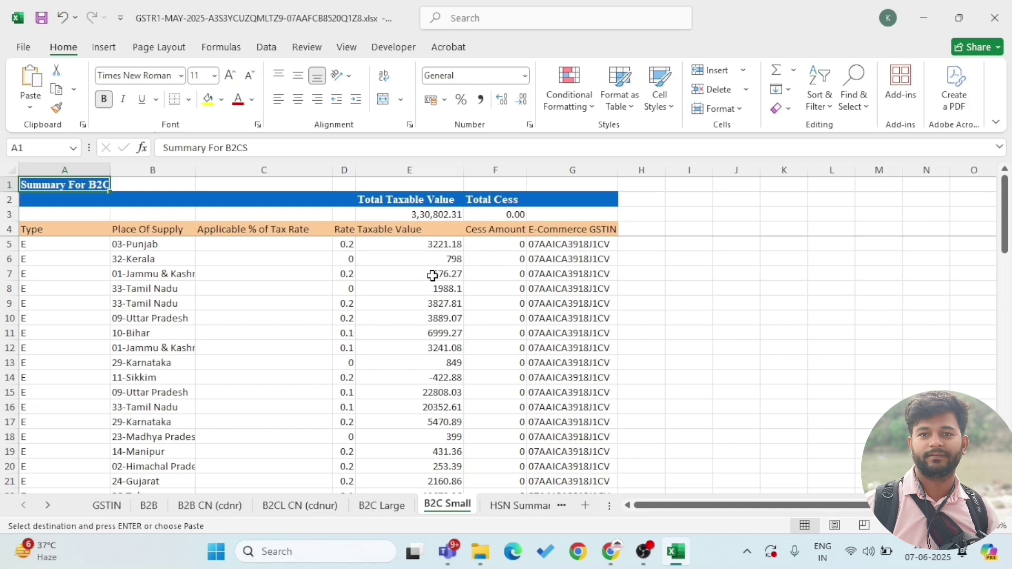
pyautogui.scroll(-2, 211, 341)
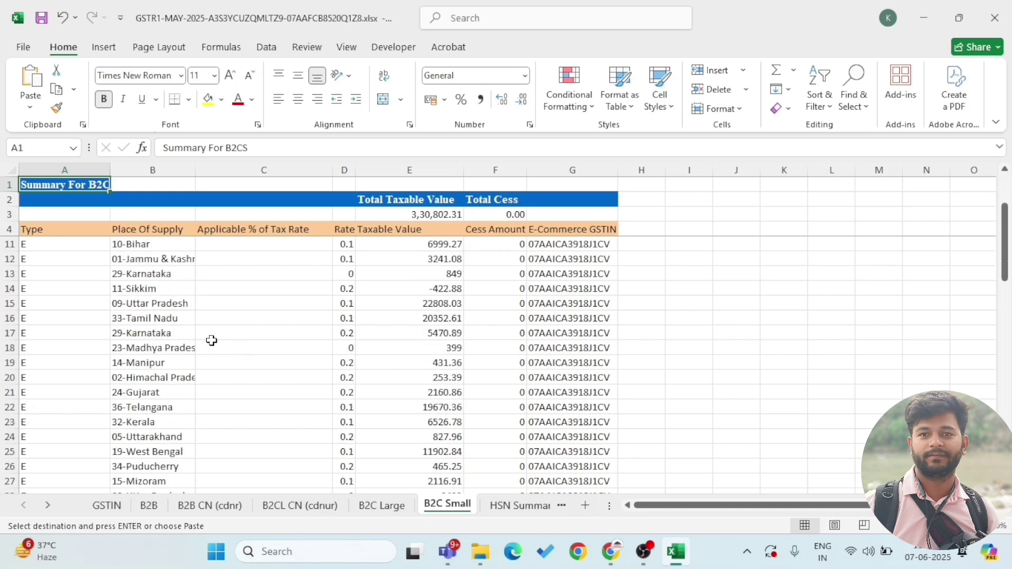
pyautogui.scroll(-1, 211, 346)
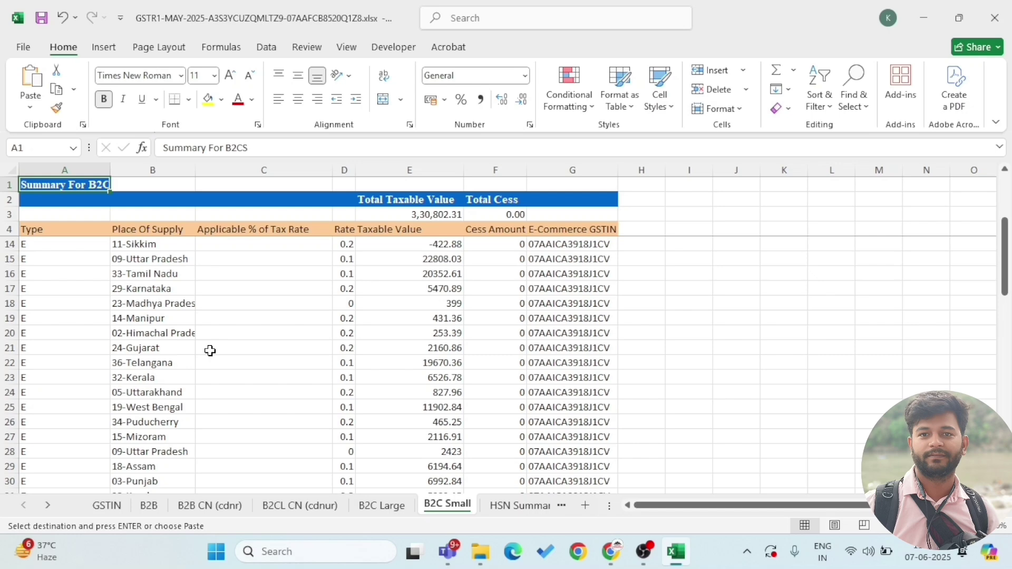
pyautogui.click(756, 288)
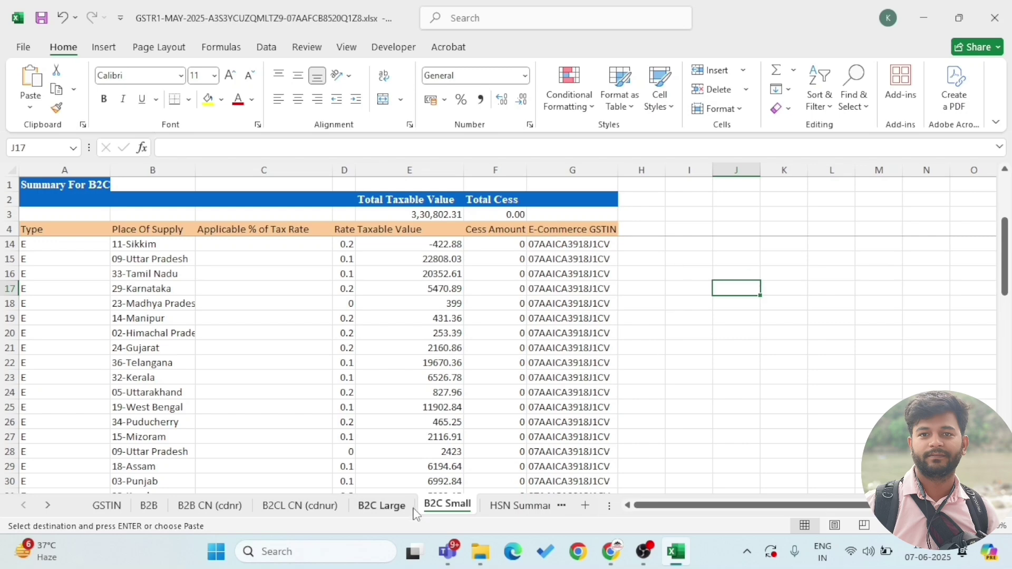
# Step: Enter an example taxable value of 150000 in cell G8 of the B2C Large sheet
pyautogui.click(382, 505)
pyautogui.click(624, 284)
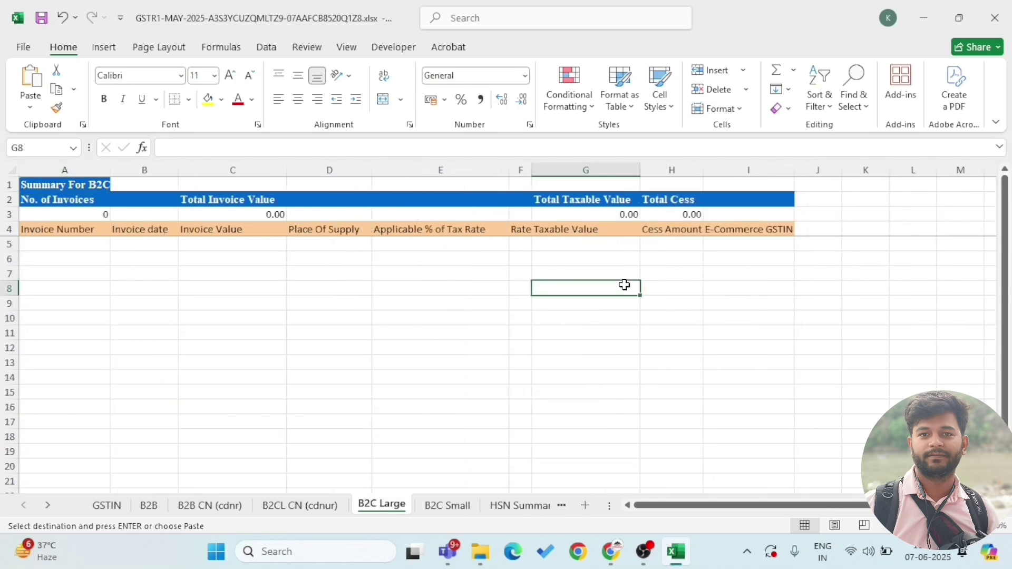
pyautogui.write('150000')
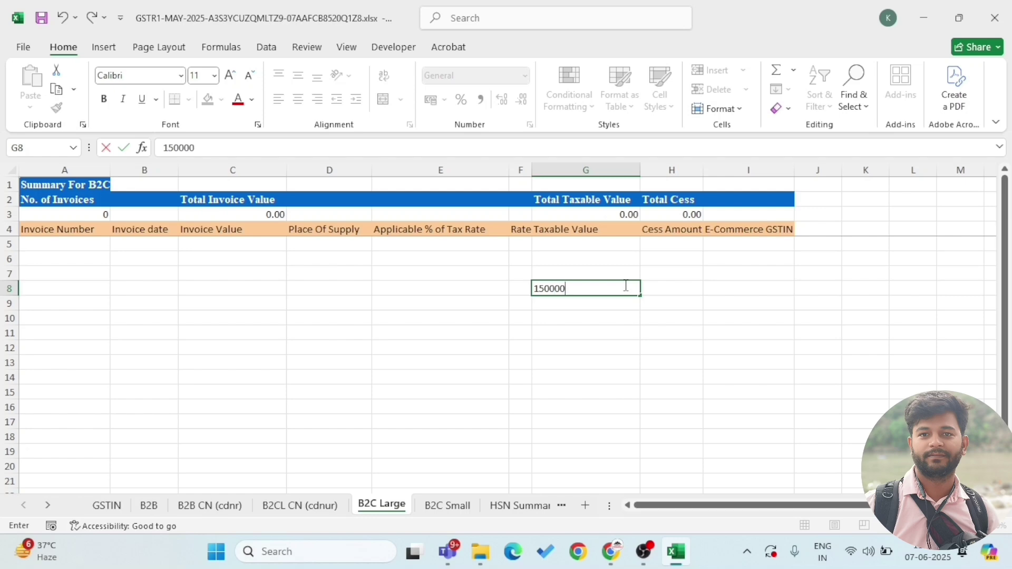
pyautogui.hotkey('ctrl', 'Return')
pyautogui.hotkey('alt', 'Tab')
pyautogui.hotkey('alt', 'Tab')
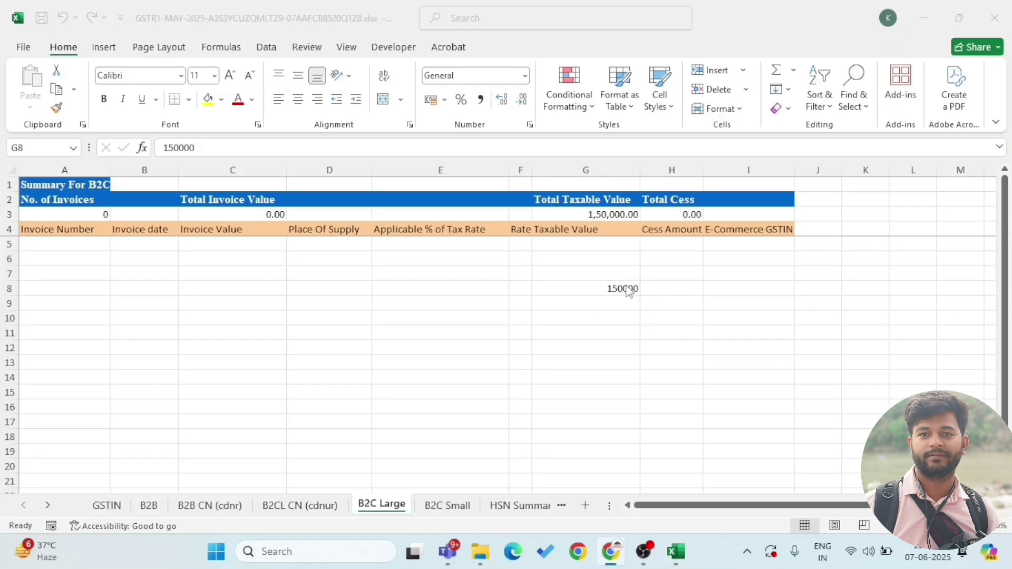
# Step: Enter a second example value of 50000 in cell G9 of the B2C Large sheet and select G8:G9
pyautogui.click(620, 304)
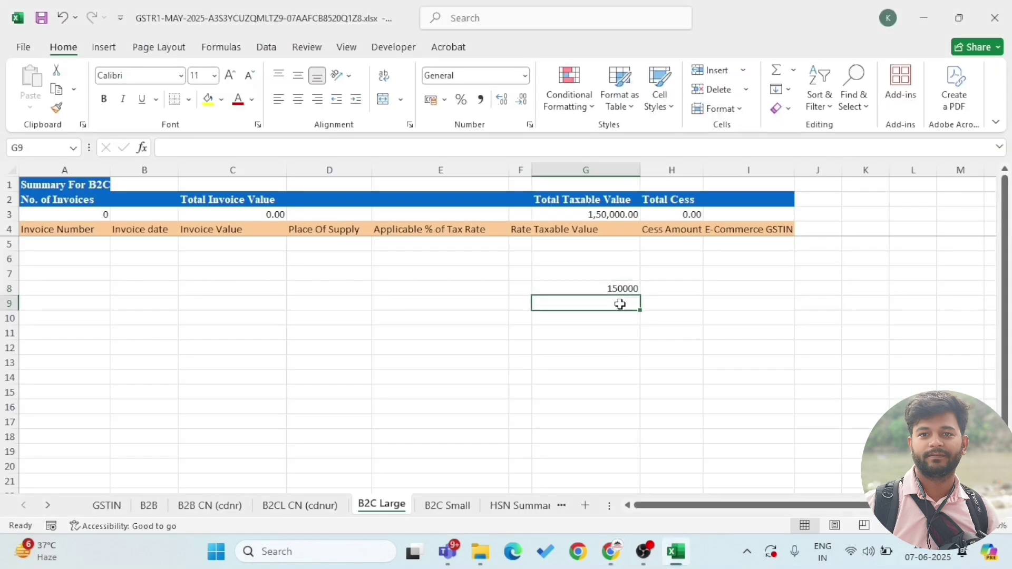
pyautogui.write('500000')
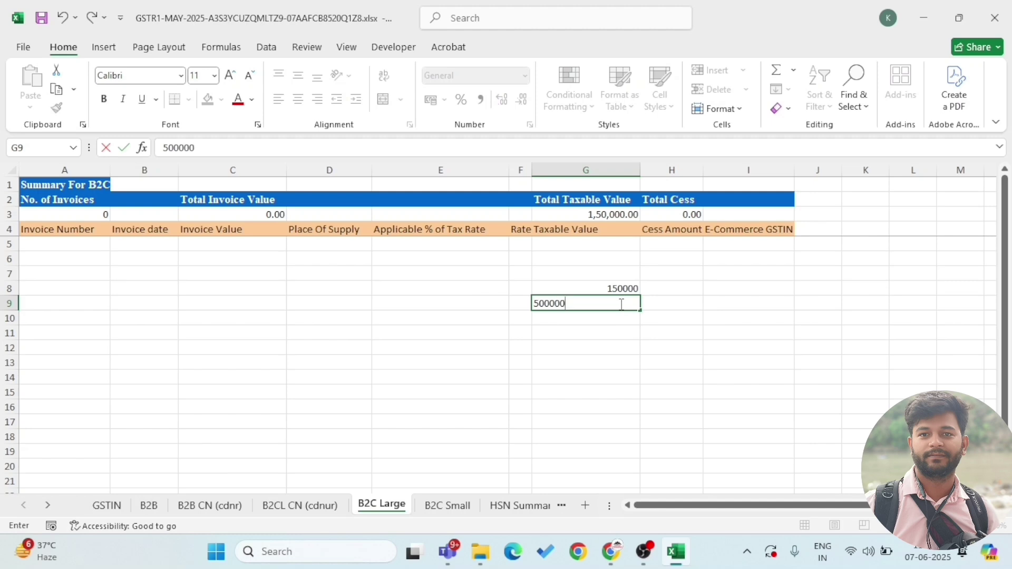
pyautogui.press('Return')
pyautogui.click(620, 304)
pyautogui.write('50000')
pyautogui.press('Return')
pyautogui.click(619, 304)
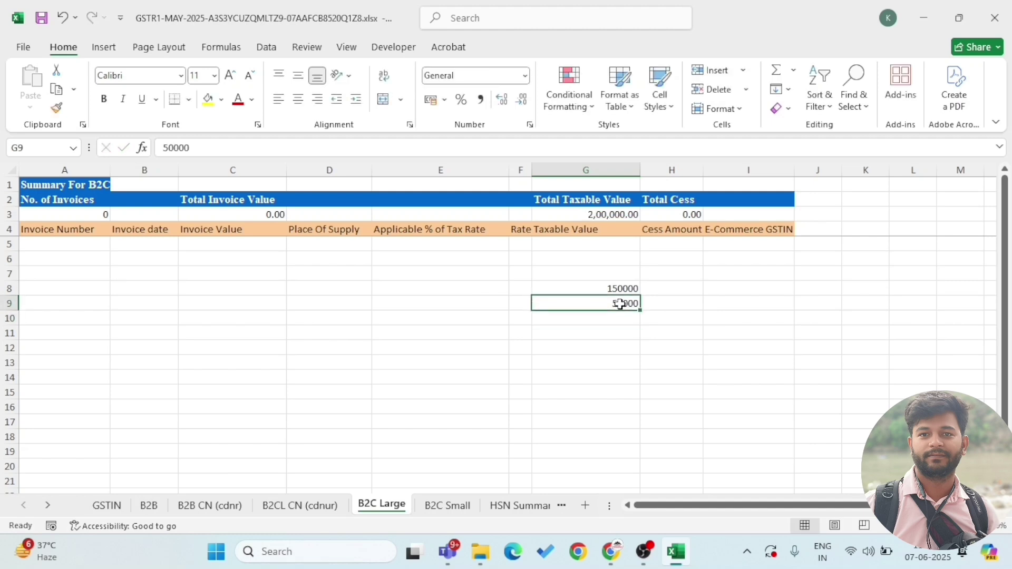
pyautogui.moveTo(620, 289); pyautogui.dragTo(620, 305)
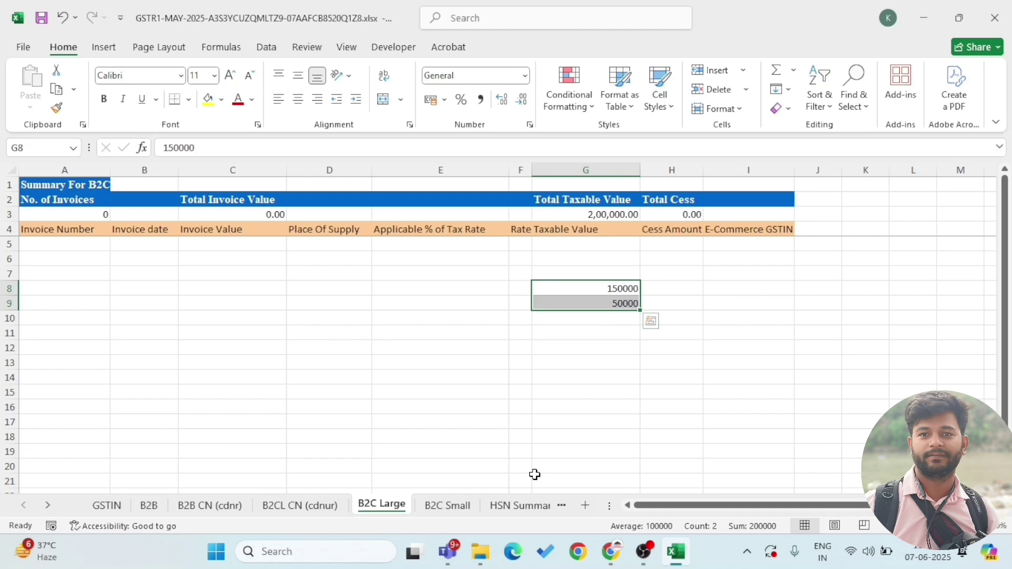
# Step: Add an example on the B2C Small sheet with Haryana in cell H22 and 300 in cell I22
pyautogui.click(448, 506)
pyautogui.click(707, 360)
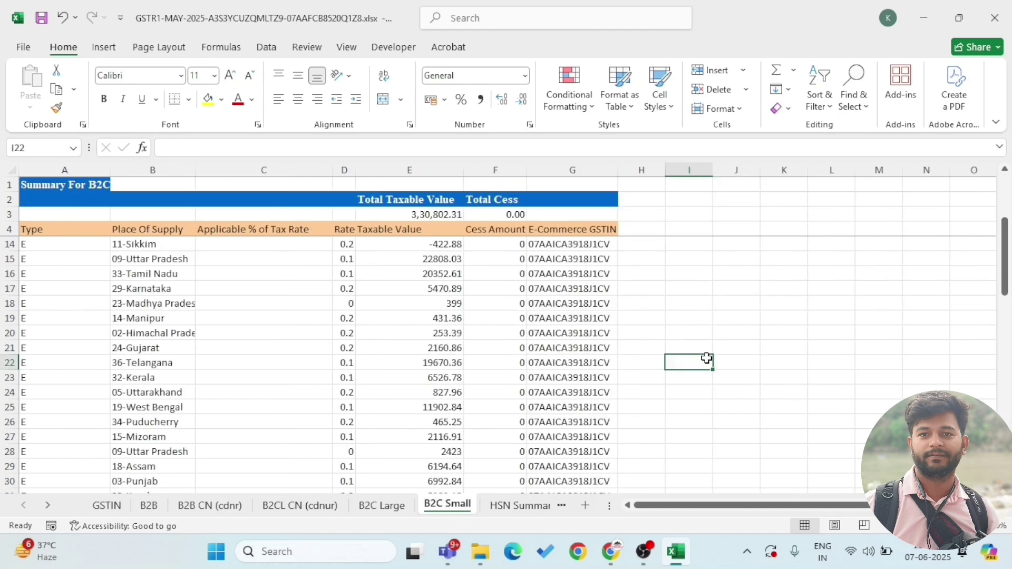
pyautogui.write('3')
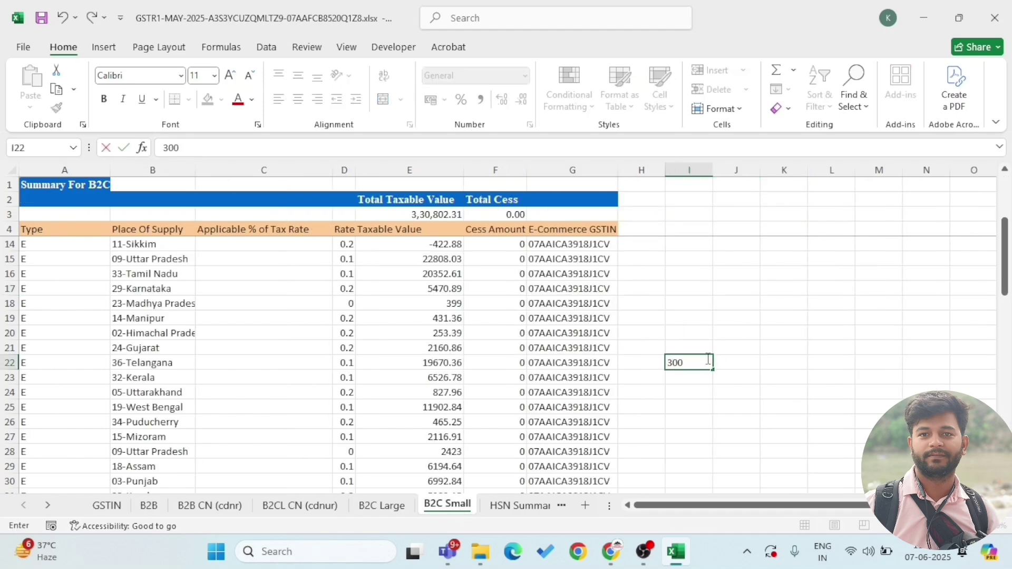
pyautogui.write('00')
pyautogui.hotkey('ctrl', 'Return')
pyautogui.press('Left')
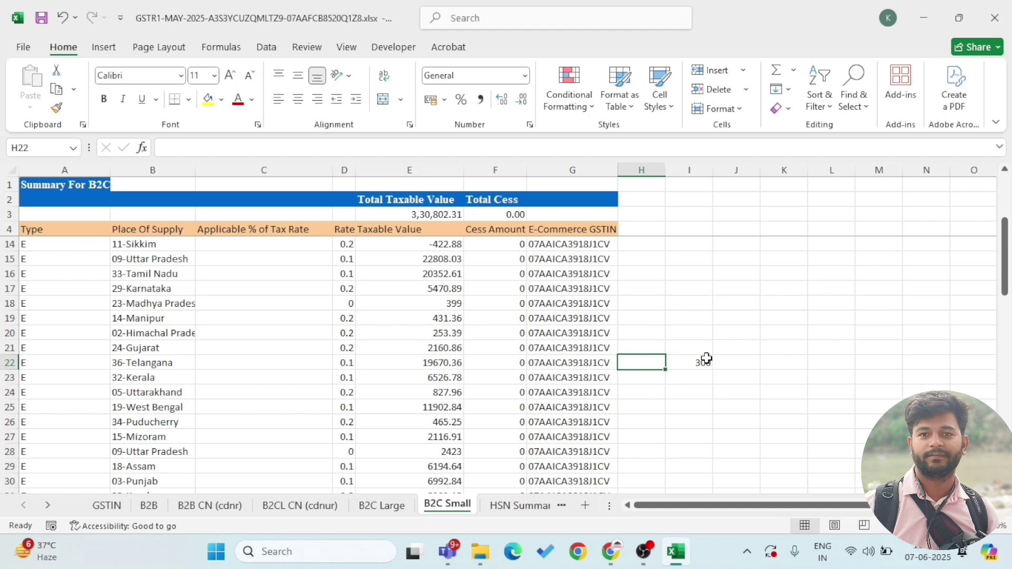
pyautogui.write('Haryana')
pyautogui.press('Return')
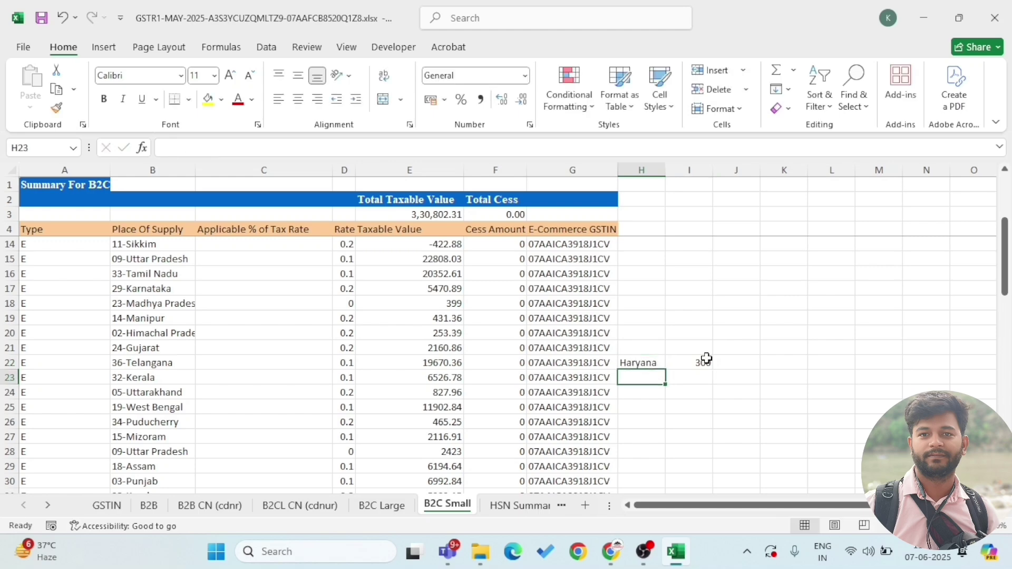
# Step: Add a second example row with Haryana in cell H23 and 200 in cell I23
pyautogui.press('Up')
pyautogui.press('Right')
pyautogui.press('Down')
pyautogui.press('Left')
pyautogui.write('H')
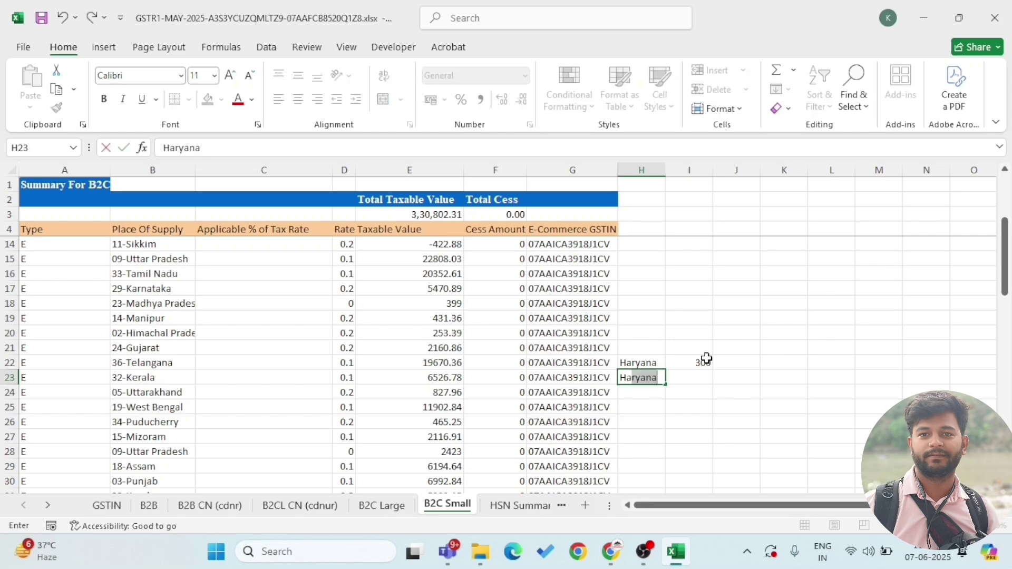
pyautogui.press('Return')
pyautogui.press('Up')
pyautogui.press('Right')
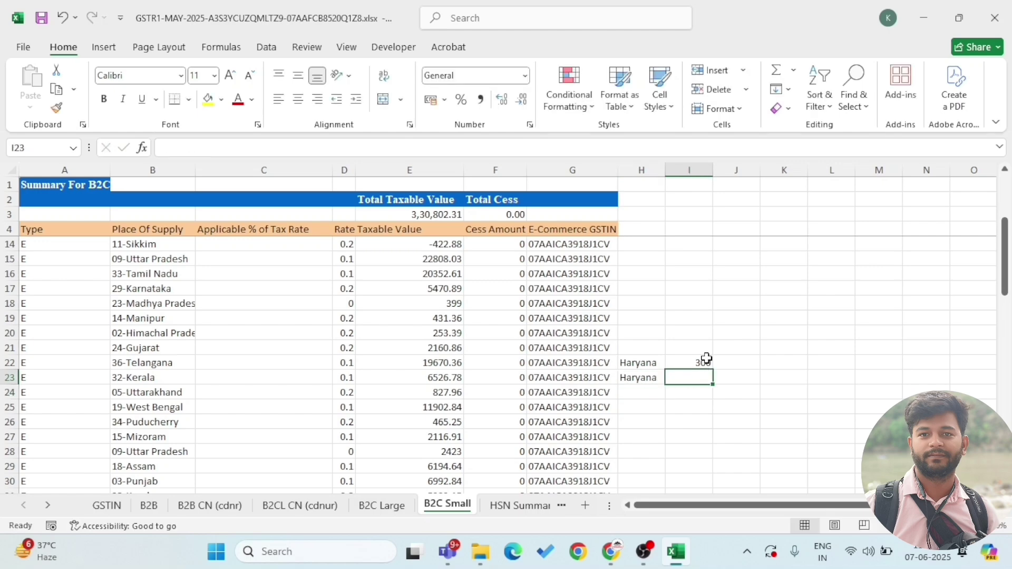
pyautogui.write('200')
pyautogui.press('Return')
pyautogui.press('Left')
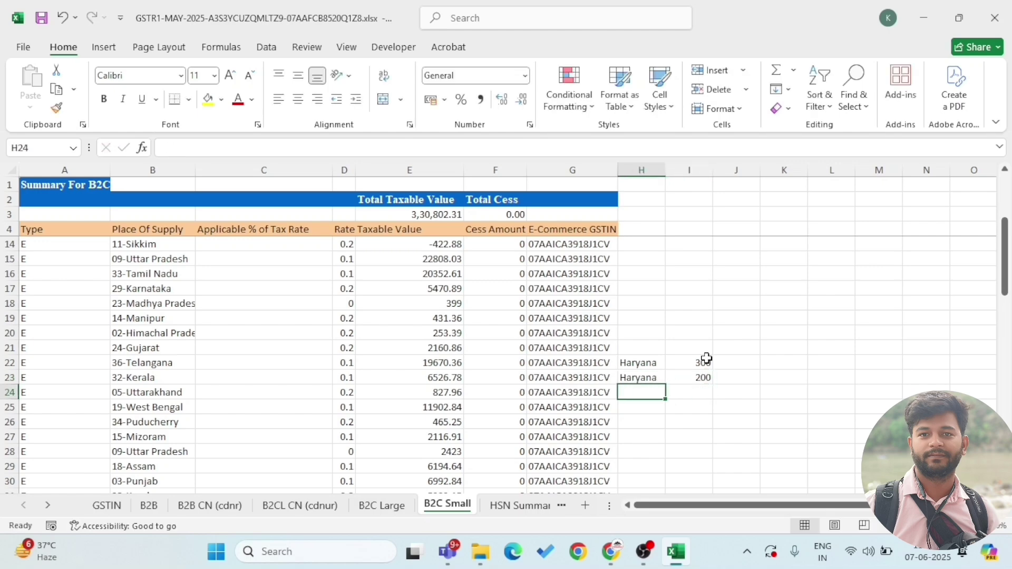
# Step: Calculate the net value of the two Haryana examples in cell I24 with =I22-I23
pyautogui.press('Right')
pyautogui.write('=')
pyautogui.press('Up')
pyautogui.press('Up')
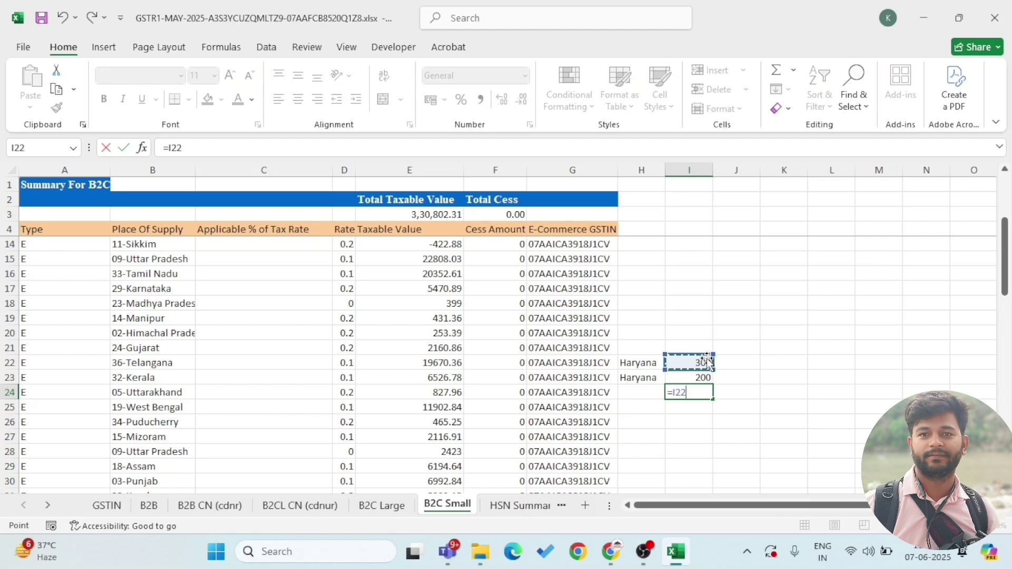
pyautogui.write('-')
pyautogui.press('Up')
pyautogui.press('Return')
pyautogui.press('Up')
pyautogui.press('Left')
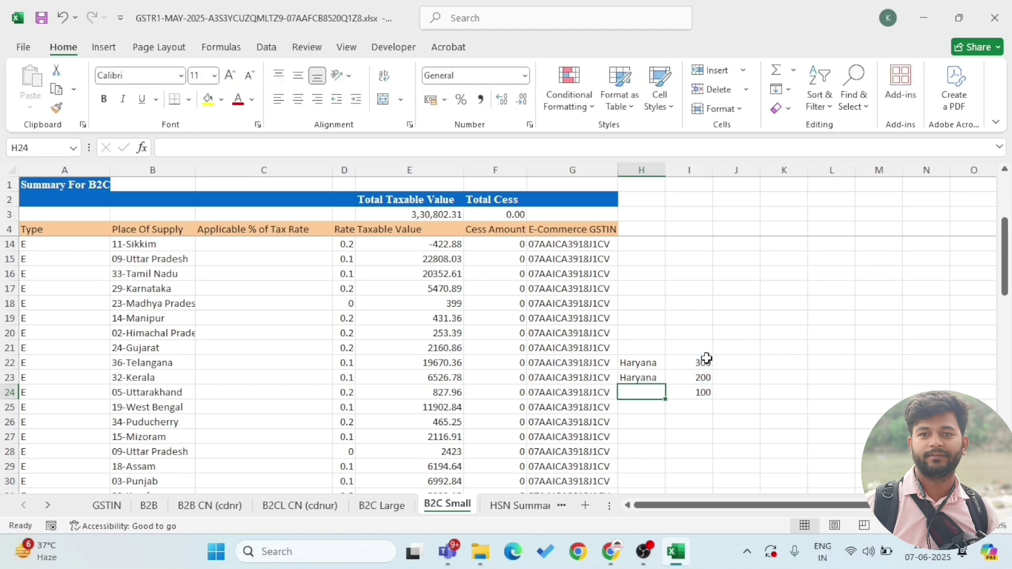
# Step: Copy Haryana from cell H23 into H24 beside the net value of the two examples
pyautogui.press('Up')
pyautogui.hotkey('ctrl', 'c')
pyautogui.hotkey('ctrl', 'Down')
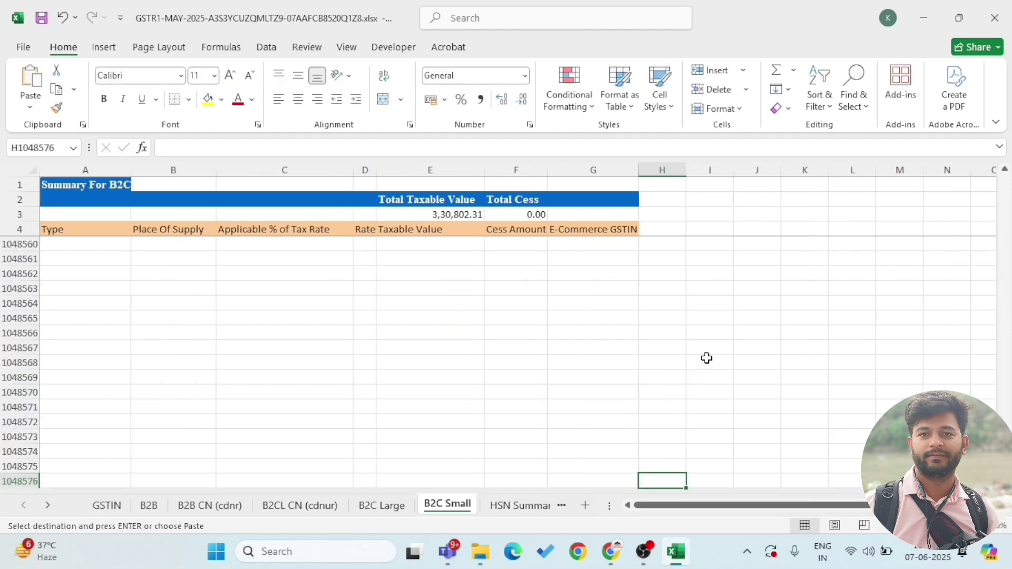
pyautogui.hotkey('ctrl', 'Up')
pyautogui.press('Down')
pyautogui.press('Return')
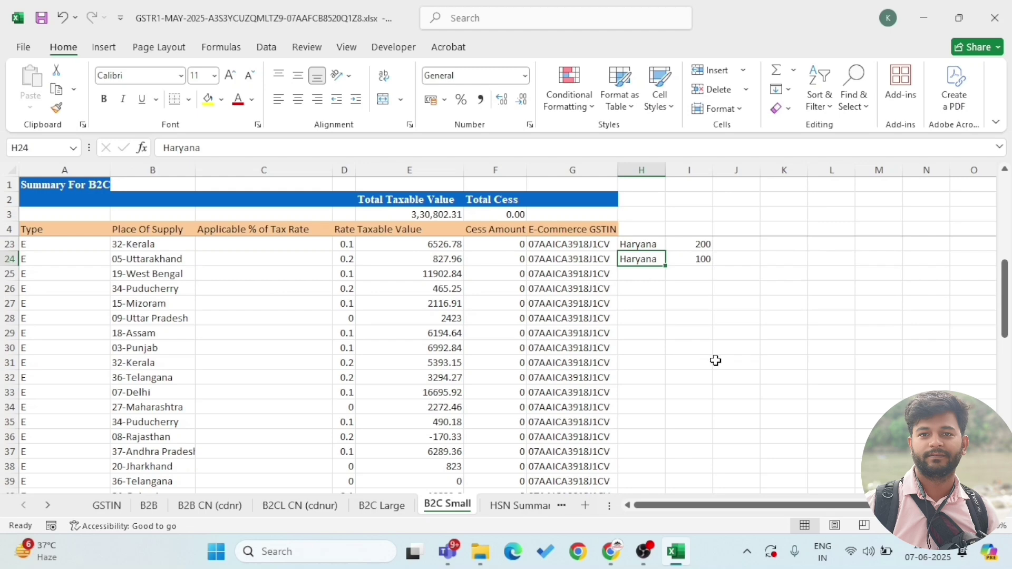
# Step: Clear the Haryana example entries in H23:I24 on the B2C Small sheet
pyautogui.press('Up')
pyautogui.hotkey('shift', 'Right')
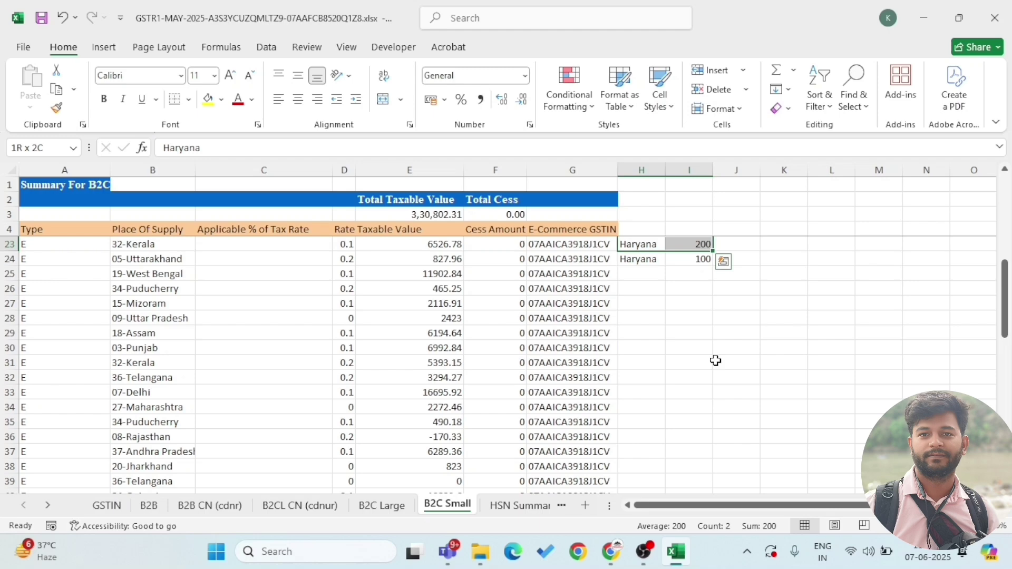
pyautogui.press('Down')
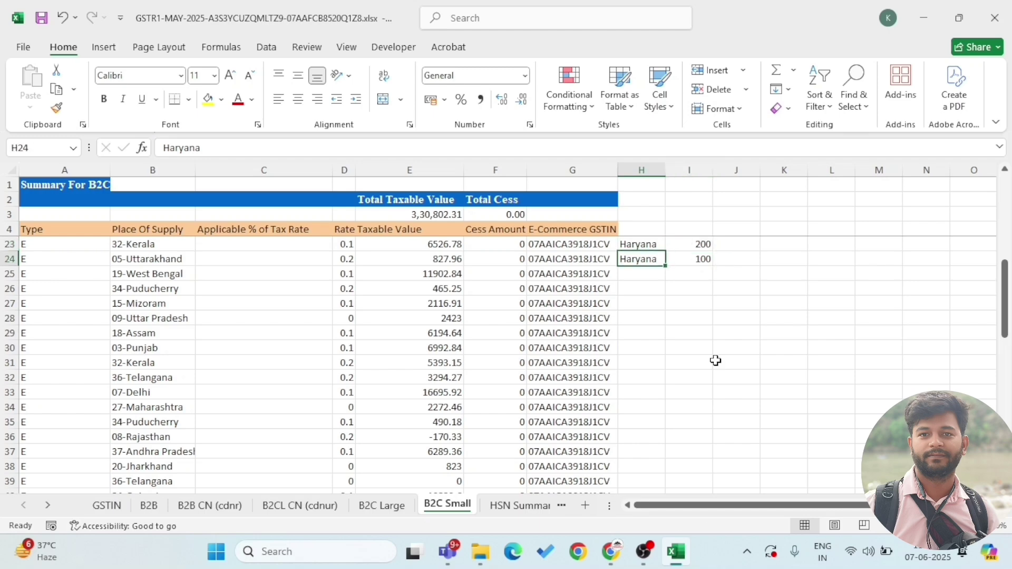
pyautogui.press('Up')
pyautogui.hotkey('shift', 'Right')
pyautogui.hotkey('shift', 'Down')
pyautogui.press('Delete')
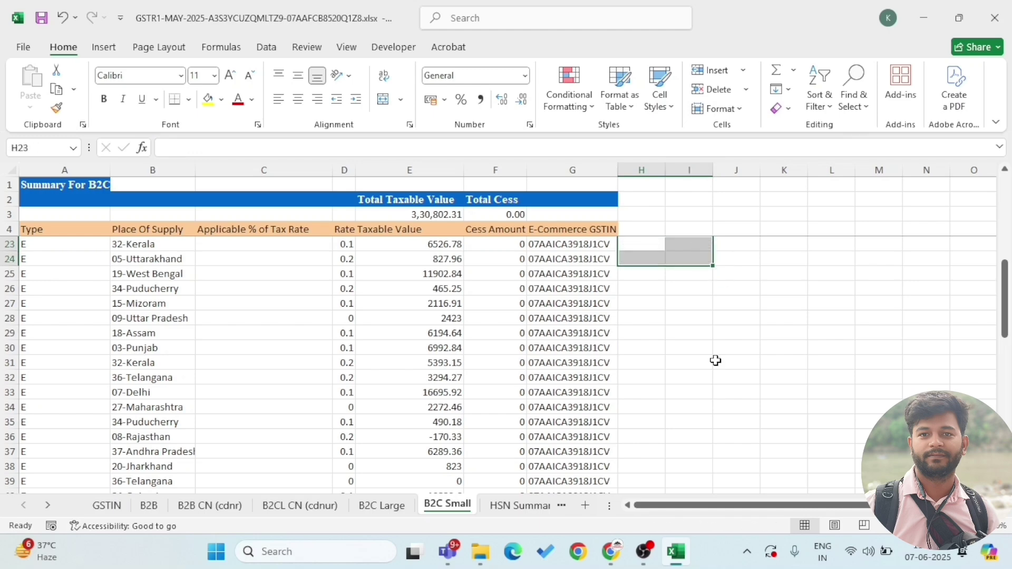
pyautogui.scroll(6, 280, 325)
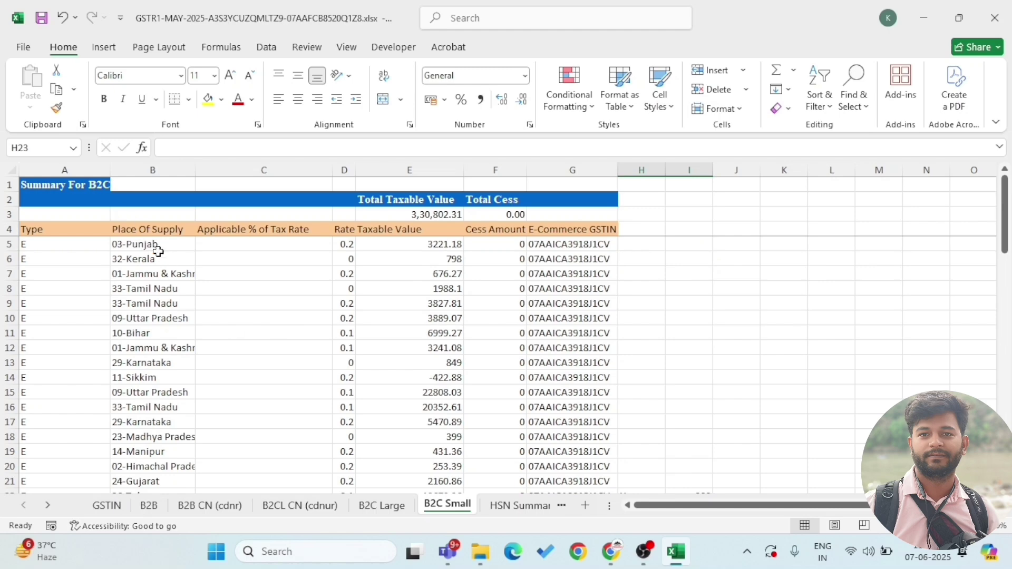
# Step: Switch to the GST portal, reopen 7 - B2C (Others) from the GSTR-1 page and start a new record
pyautogui.hotkey('alt', 'Tab')
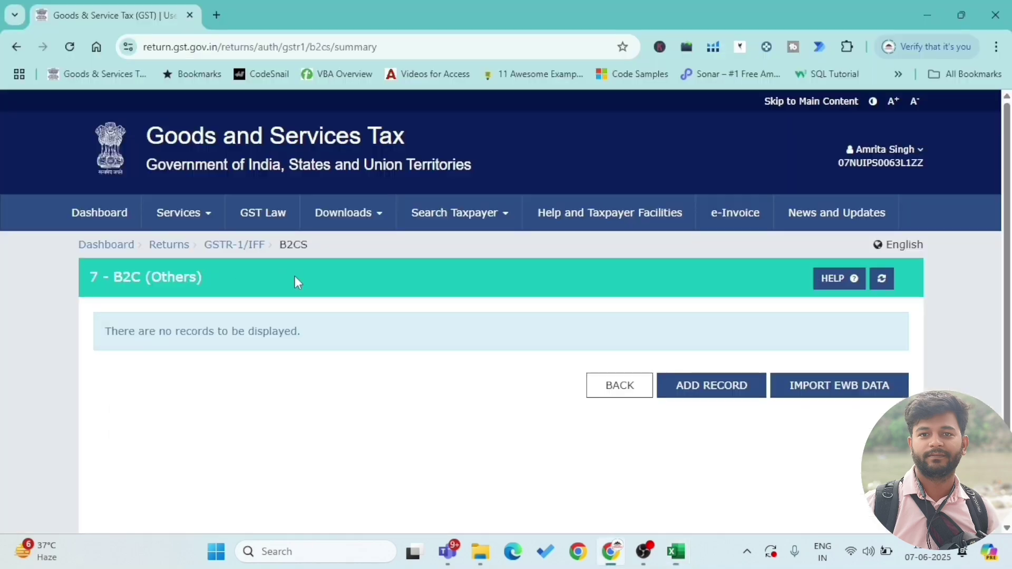
pyautogui.click(618, 391)
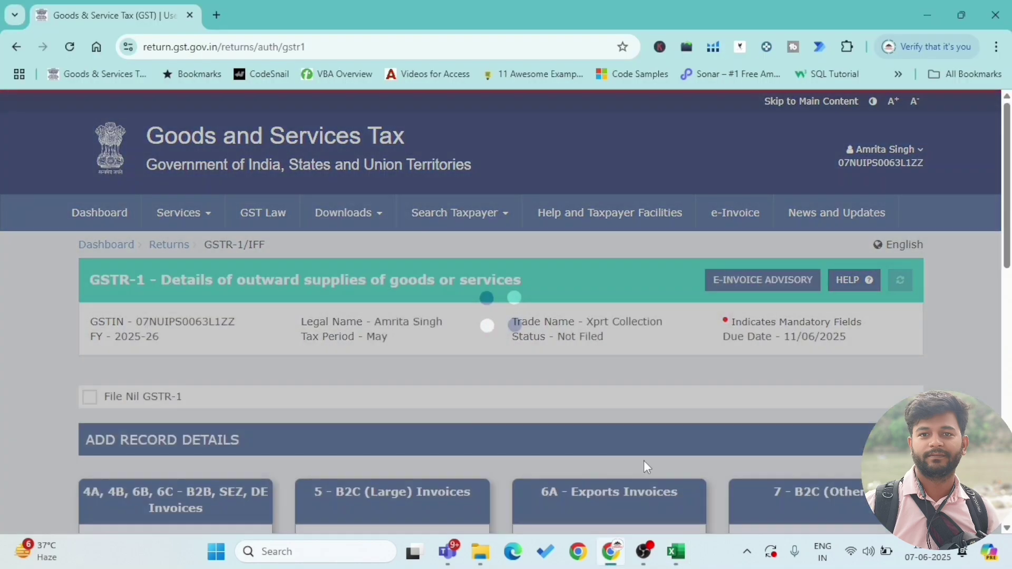
pyautogui.scroll(-1, 641, 427)
pyautogui.scroll(-3, 640, 427)
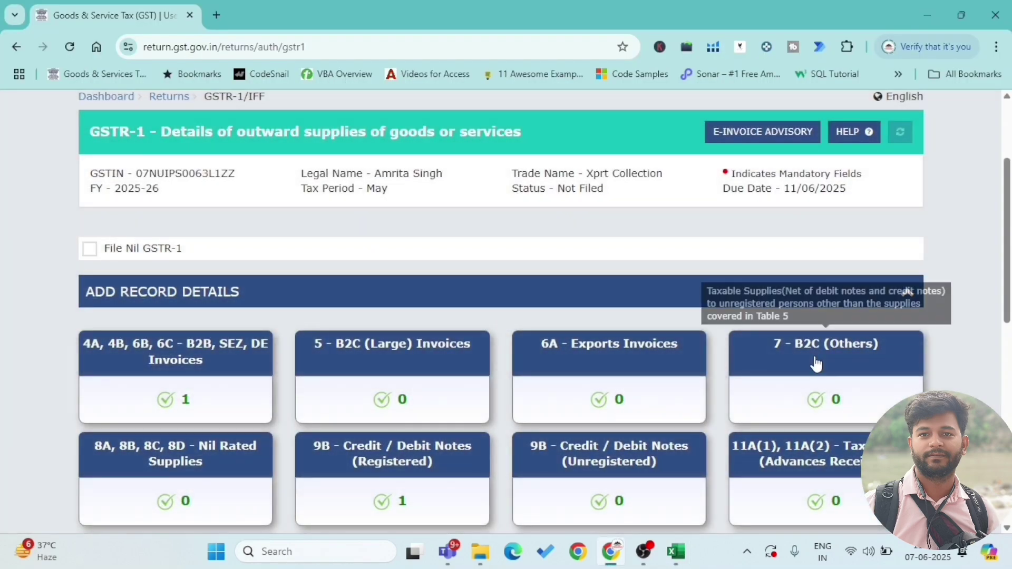
pyautogui.click(815, 360)
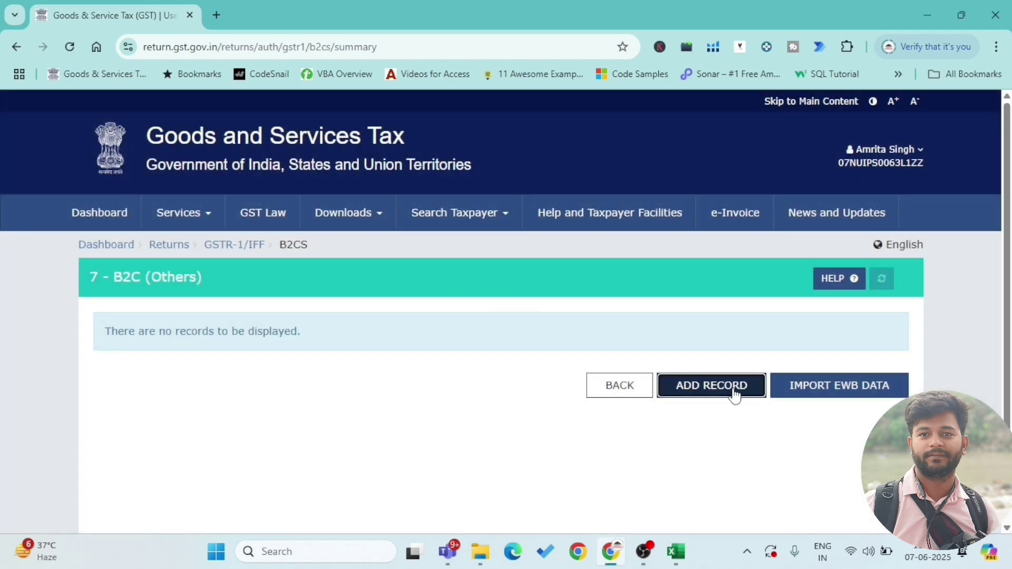
pyautogui.click(735, 388)
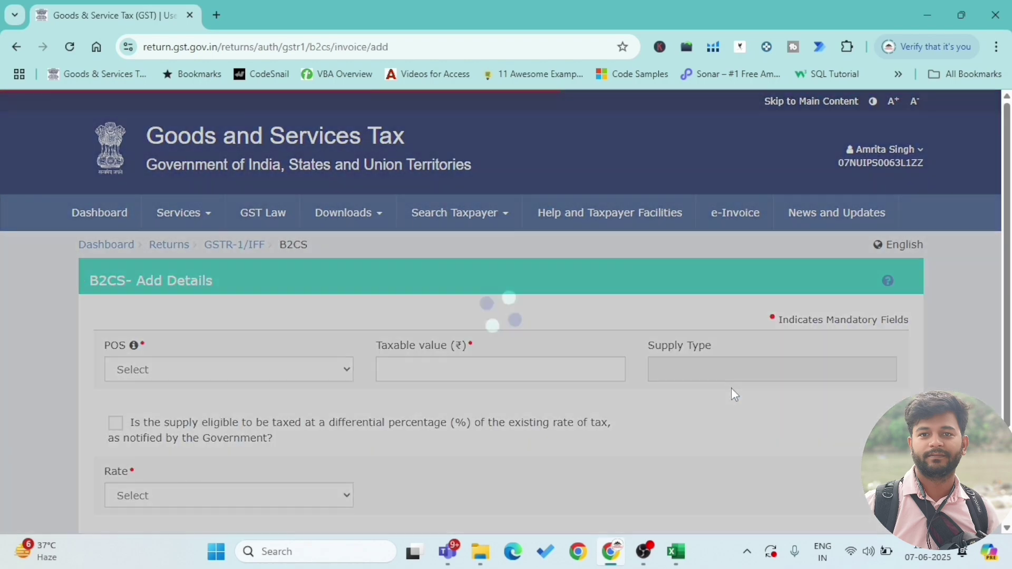
pyautogui.scroll(-2, 537, 371)
pyautogui.hotkey('alt', 'Tab')
pyautogui.hotkey('alt', 'Tab')
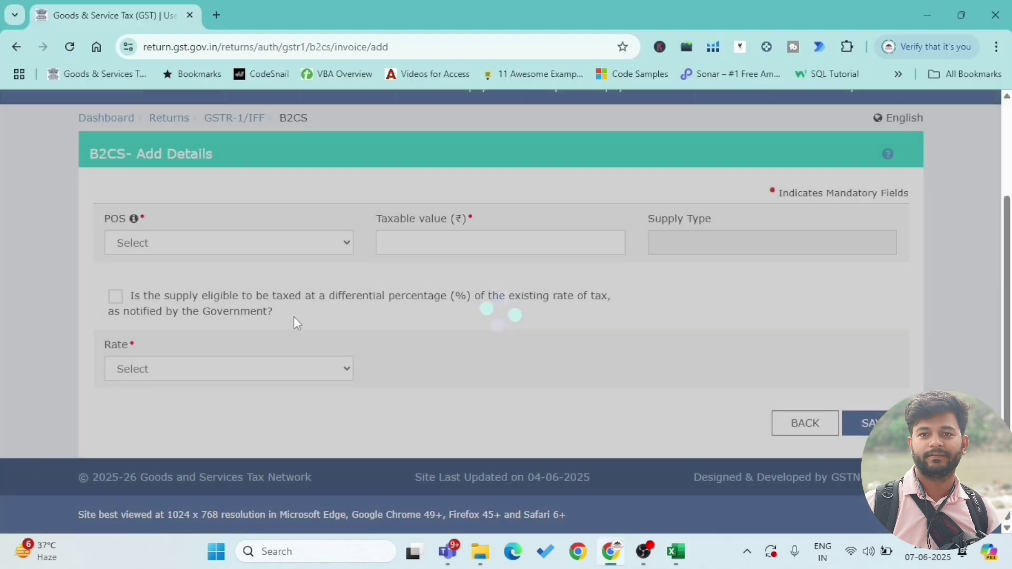
# Step: Look up the first place of supply in cell B5 of the Excel report's B2C Small sheet
pyautogui.click(142, 242)
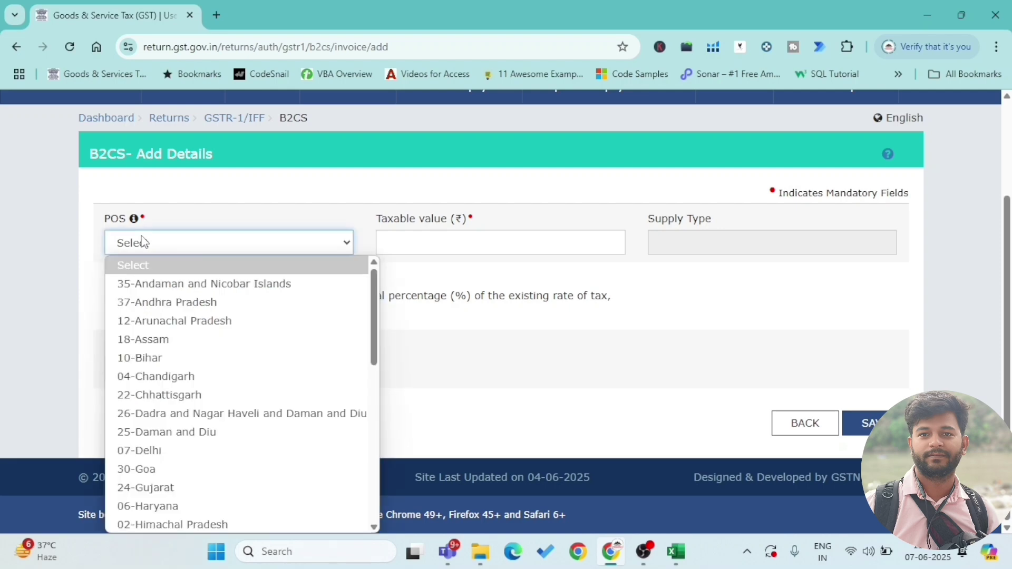
pyautogui.hotkey('alt', 'Tab')
pyautogui.press('Down')
pyautogui.press('Down')
pyautogui.press('Left')
pyautogui.press('Left')
pyautogui.press('Left')
pyautogui.press('Left')
pyautogui.press('Left')
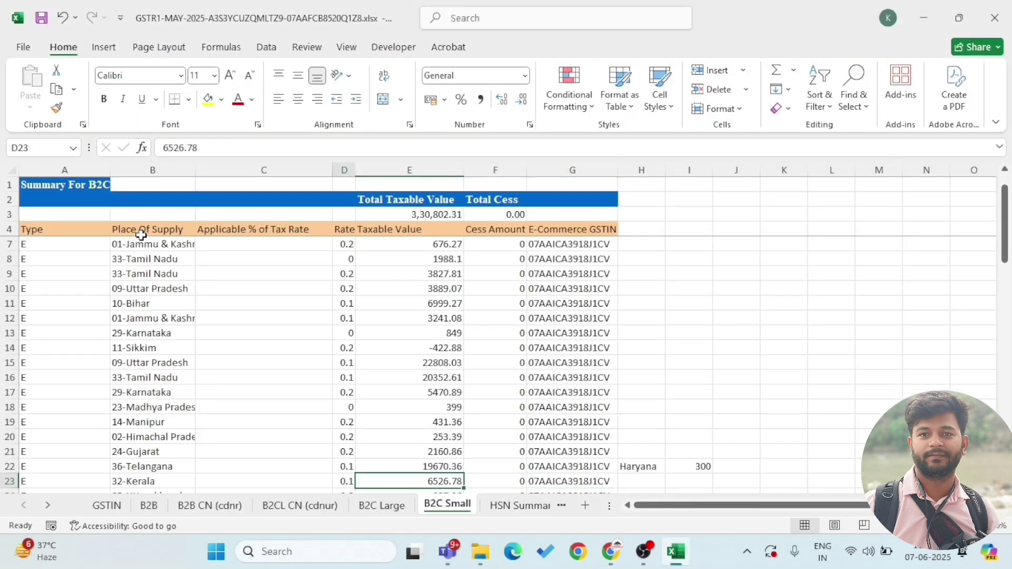
pyautogui.hotkey('ctrl', 'Up')
pyautogui.press('Down')
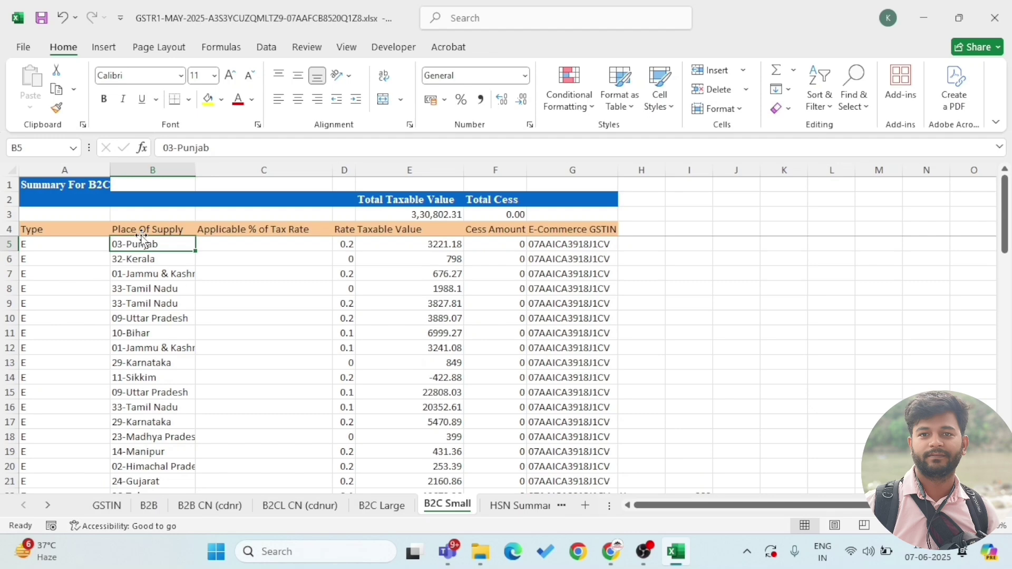
# Step: Back on the GST portal, set the new B2CS record's place of supply to 03-Punjab
pyautogui.hotkey('alt', 'Tab')
pyautogui.click(182, 251)
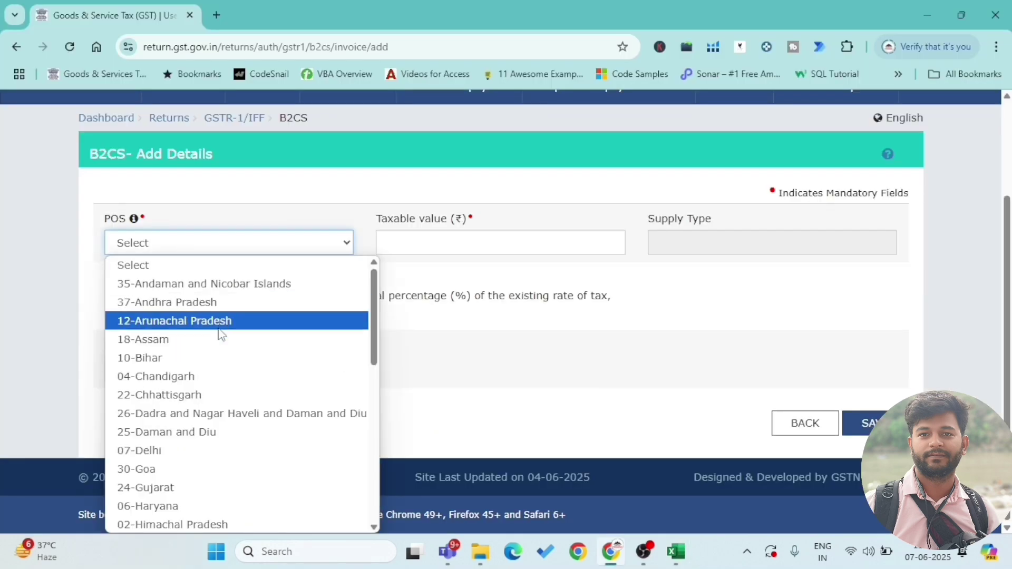
pyautogui.scroll(-8, 224, 390)
pyautogui.scroll(5, 222, 420)
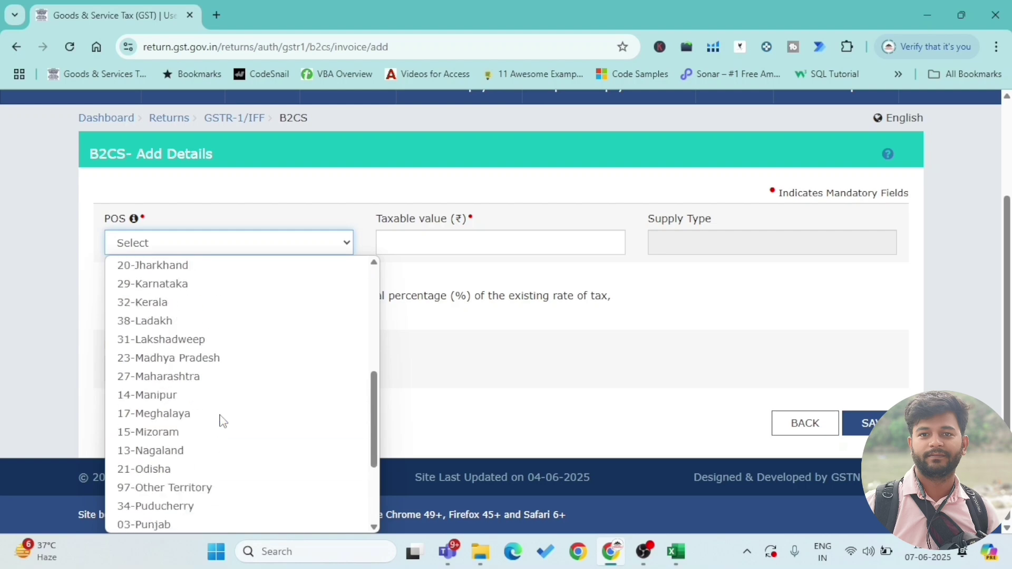
pyautogui.scroll(-5, 221, 421)
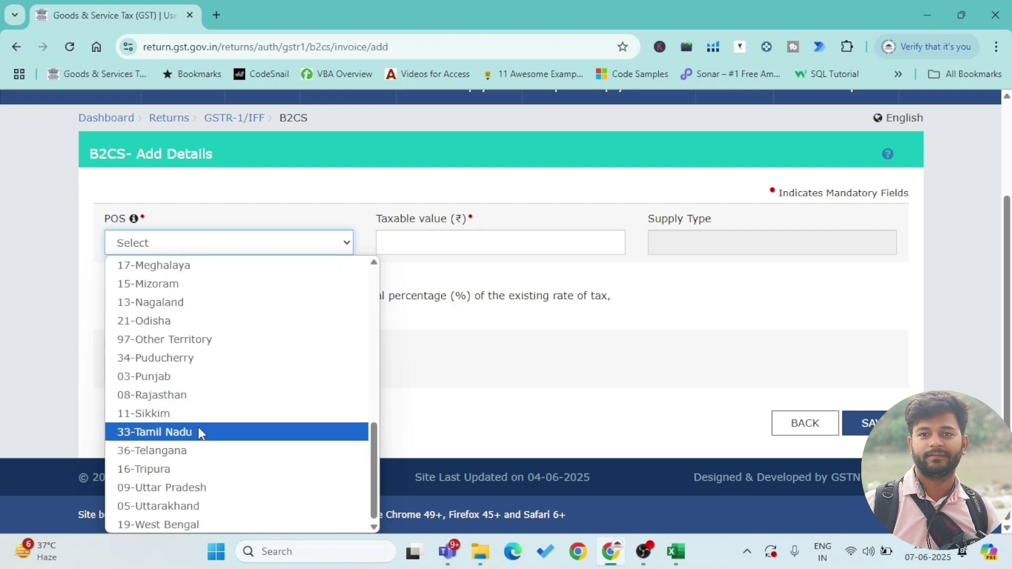
pyautogui.click(201, 376)
# Step: Enter 3221.18 as the Punjab record's taxable value, taken from cell E5 of the B2C Small sheet
pyautogui.click(405, 243)
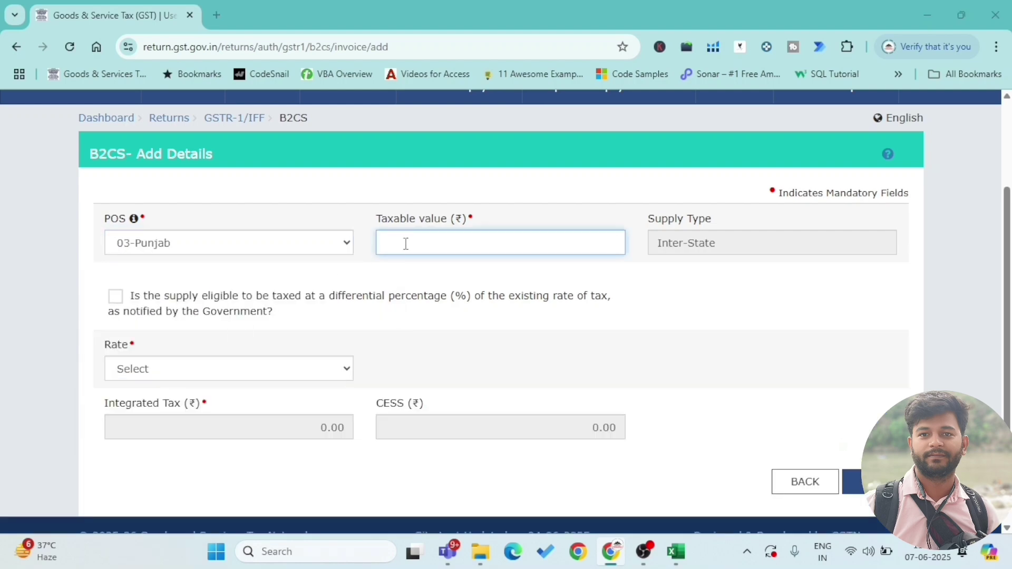
pyautogui.hotkey('alt', 'Tab')
pyautogui.press('Right')
pyautogui.press('Right')
pyautogui.press('Right')
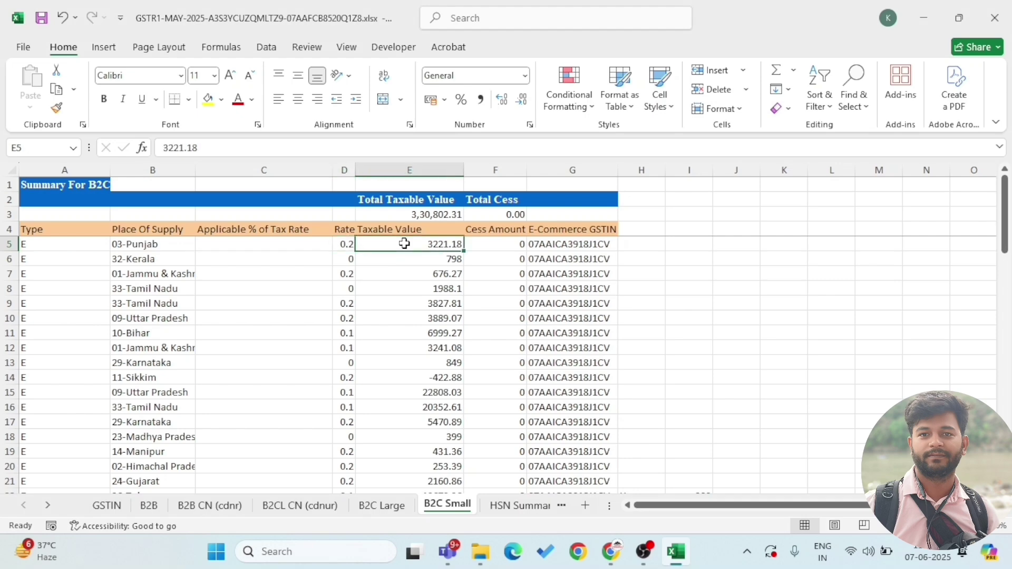
pyautogui.hotkey('alt', 'Tab')
pyautogui.write('3')
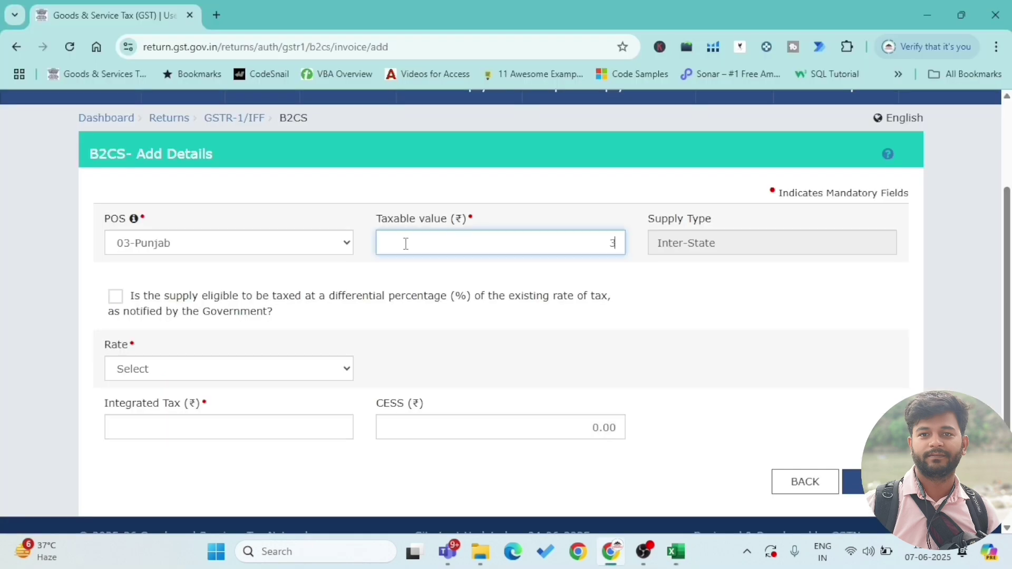
pyautogui.write('221.18')
pyautogui.click(522, 336)
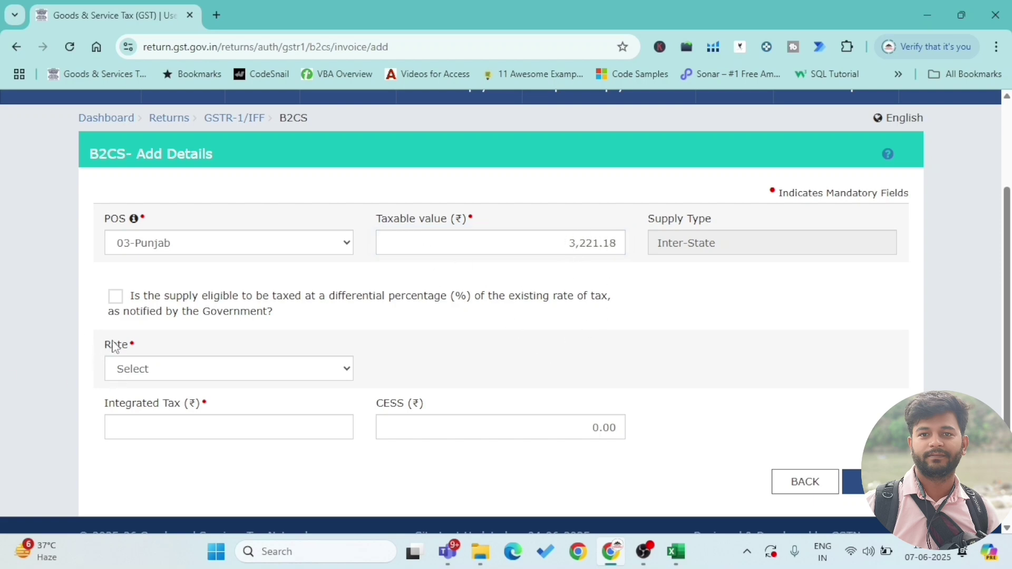
# Step: Return to the Excel report and auto-fit the Rate column so the rates show two decimals
pyautogui.hotkey('alt', 'Tab')
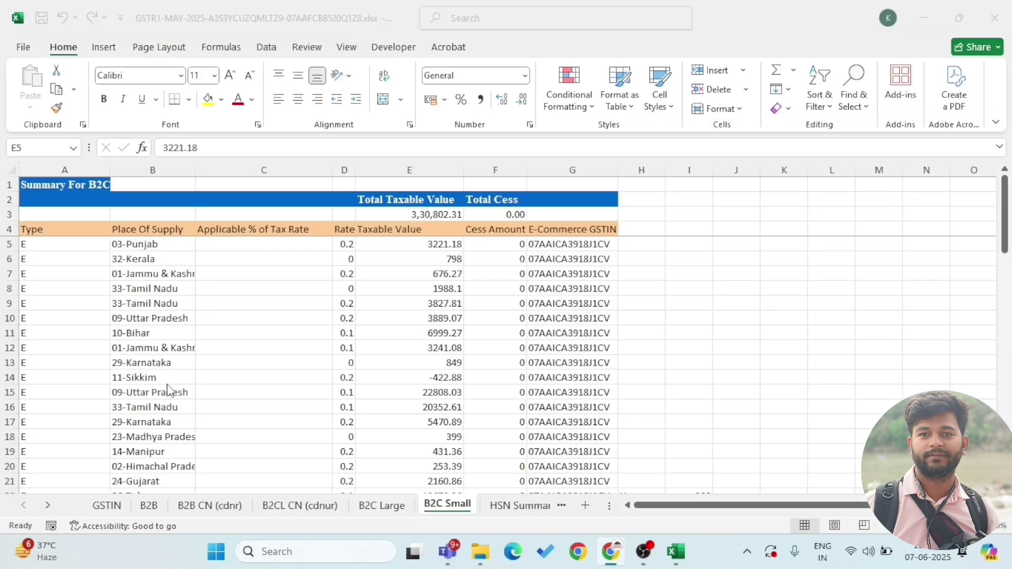
pyautogui.press('Left')
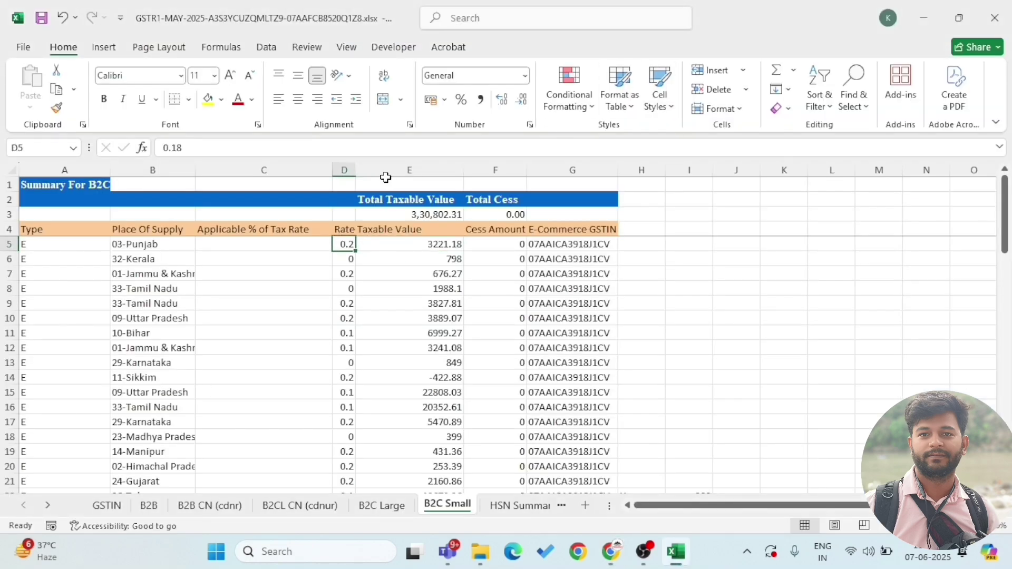
pyautogui.doubleClick(354, 168)
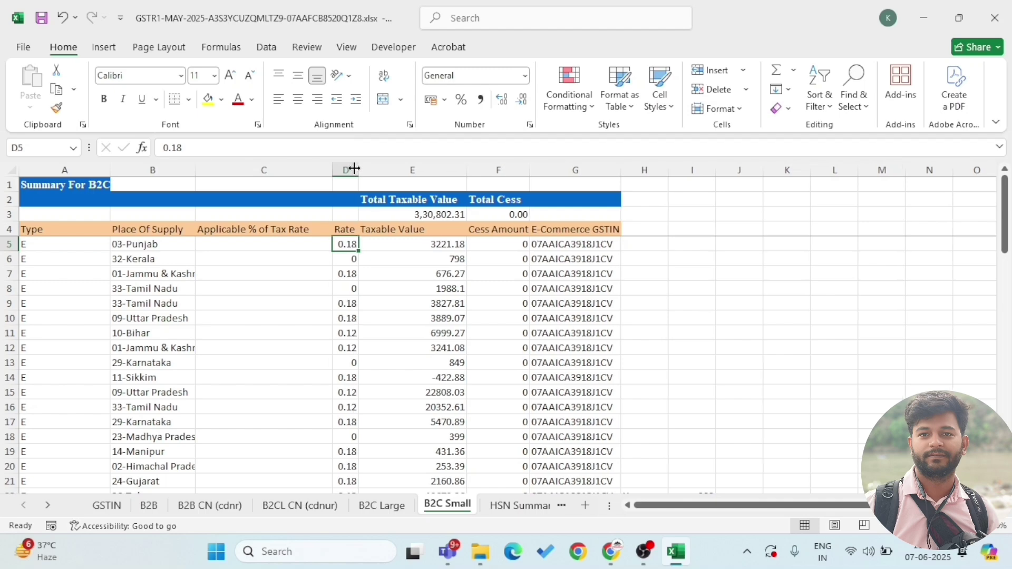
# Step: On the GST portal, set the Punjab record's rate to 18, copy the computed integrated tax and save the record
pyautogui.hotkey('alt', 'Tab')
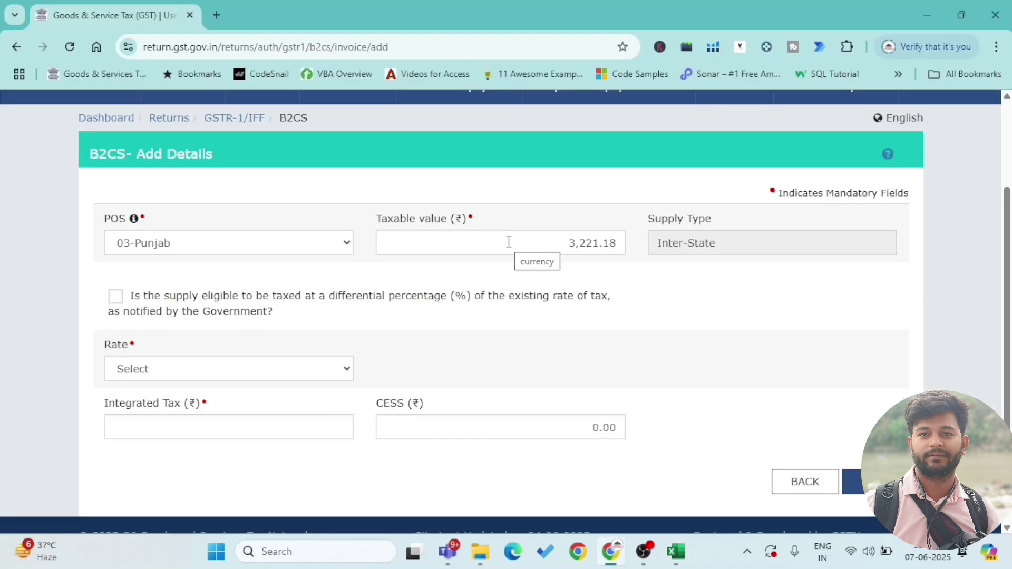
pyautogui.click(222, 380)
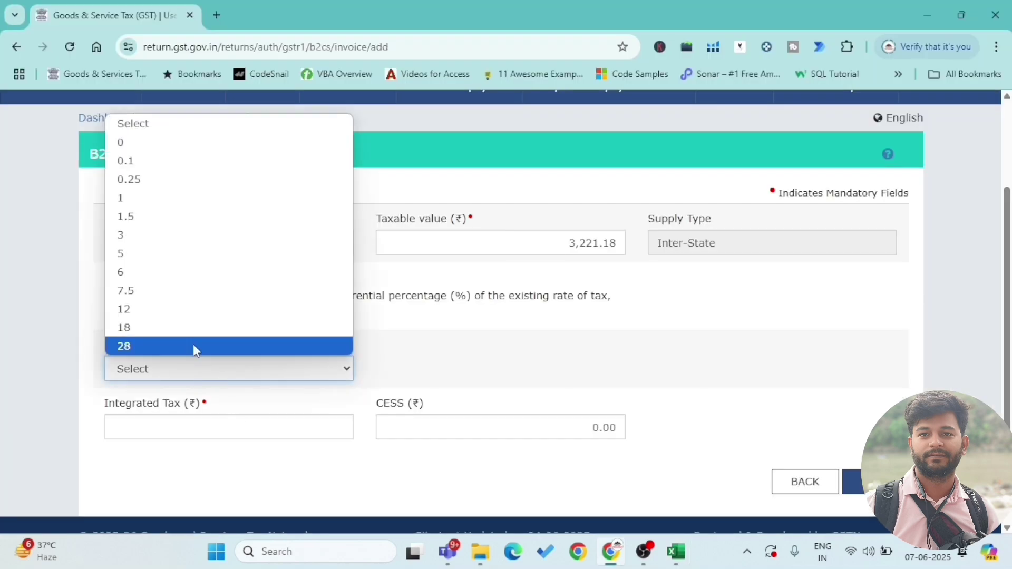
pyautogui.click(179, 331)
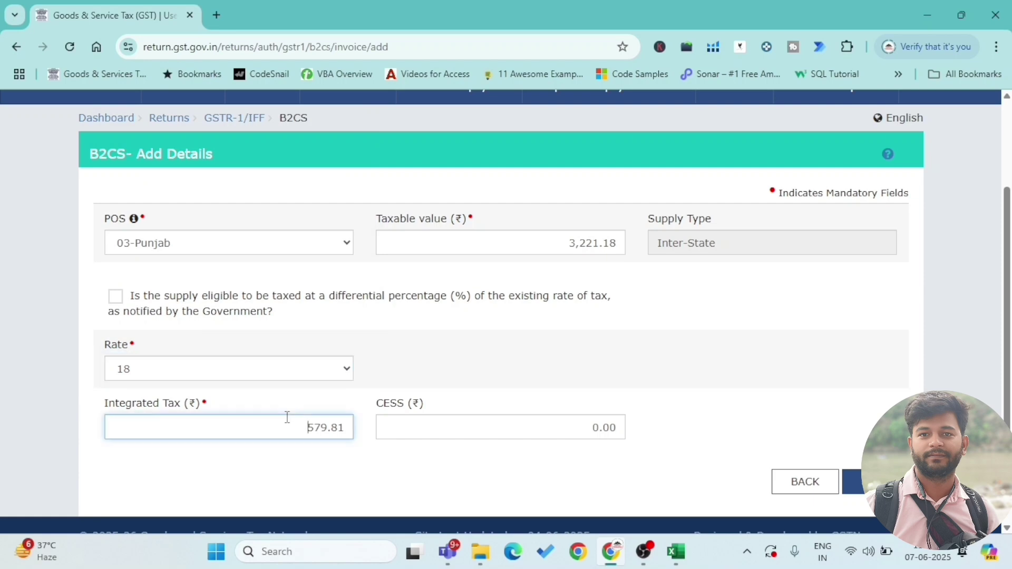
pyautogui.moveTo(288, 419); pyautogui.dragTo(344, 425)
pyautogui.hotkey('ctrl', 'c')
pyautogui.hotkey('alt', 'Tab')
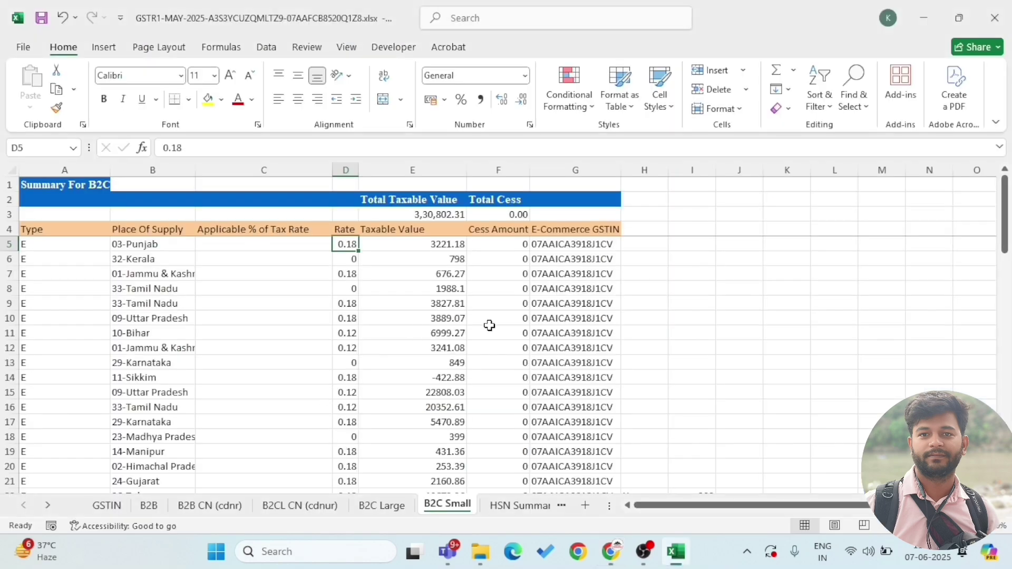
pyautogui.hotkey('alt', 'Tab')
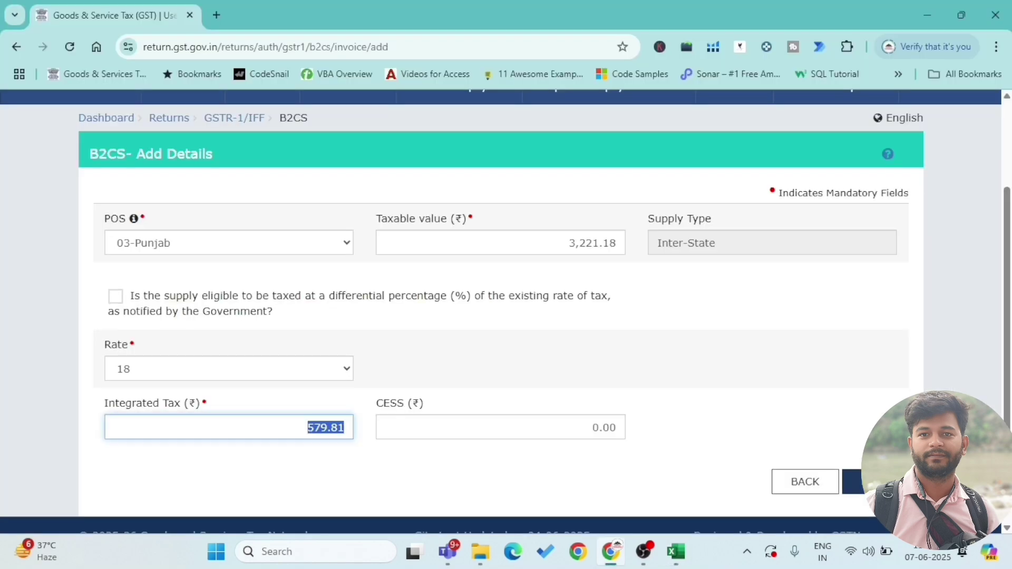
pyautogui.click(875, 482)
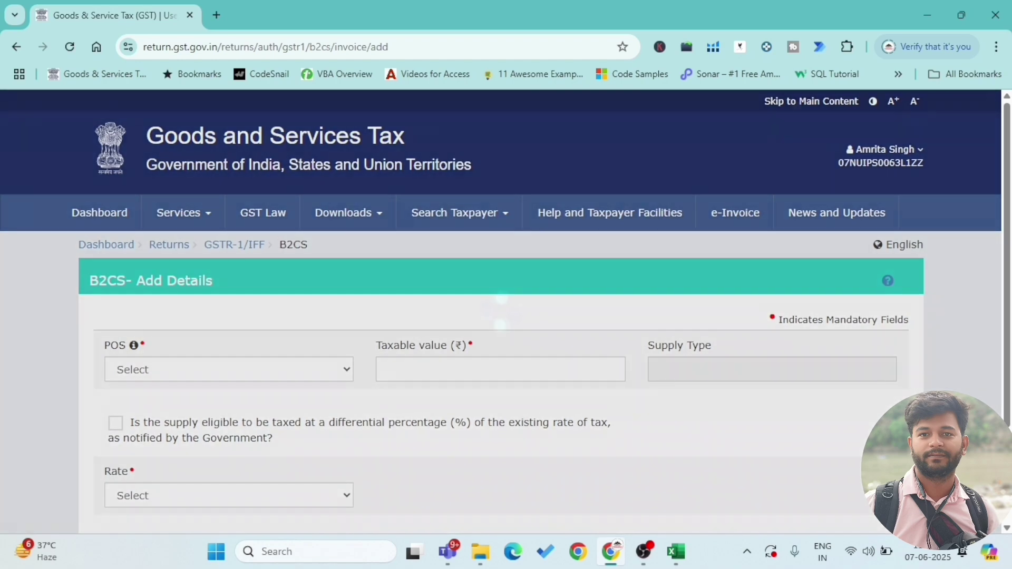
# Step: Select the next place of supply in the Excel report and set the new portal record's POS to 32-Kerala
pyautogui.hotkey('alt', 'Tab')
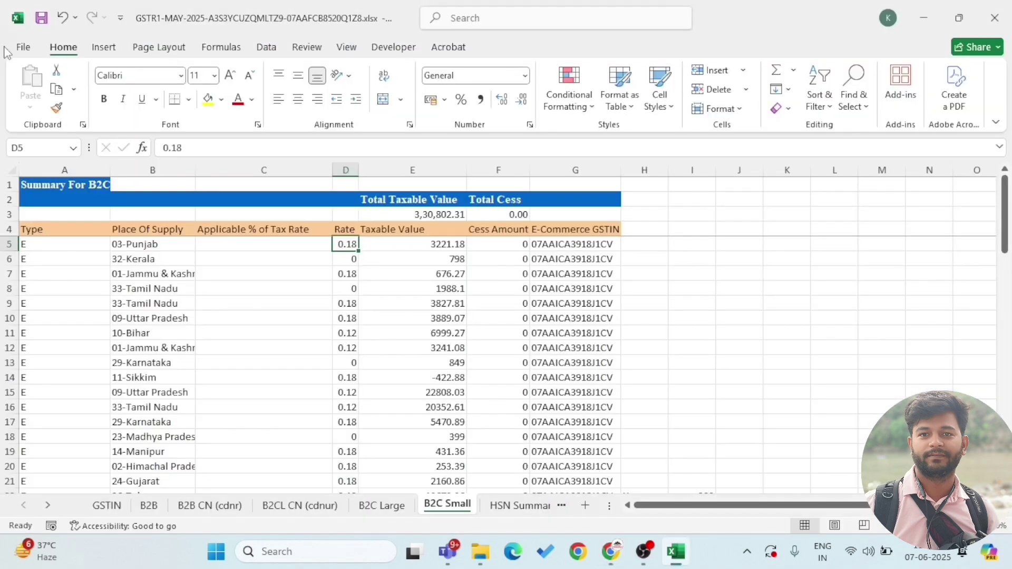
pyautogui.click(168, 254)
pyautogui.hotkey('alt', 'Tab')
pyautogui.click(194, 375)
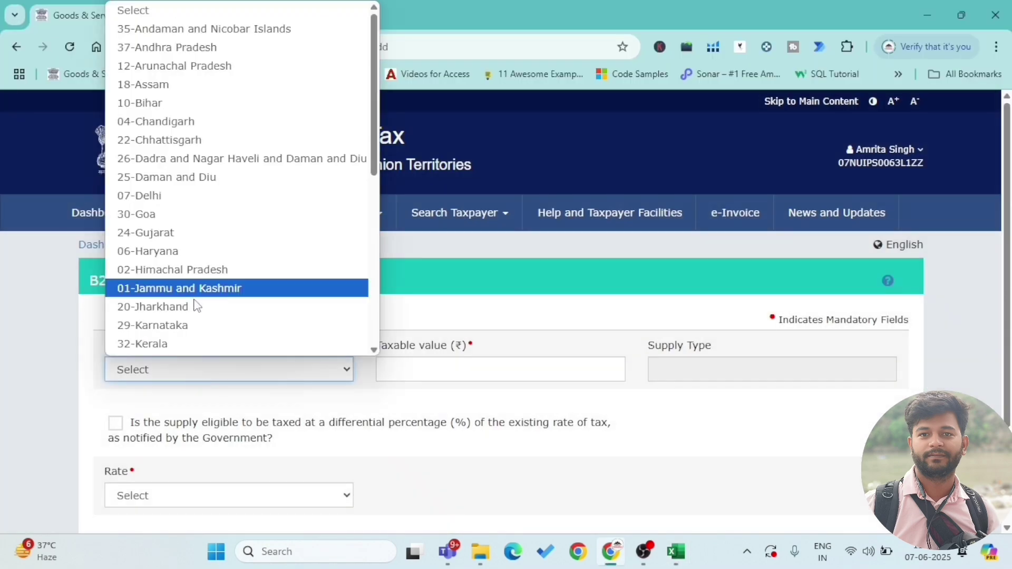
pyautogui.click(179, 343)
# Step: Enter 798 as the Kerala record's taxable value, taken from cell E6 of the B2C Small sheet
pyautogui.click(407, 368)
pyautogui.hotkey('alt', 'Tab')
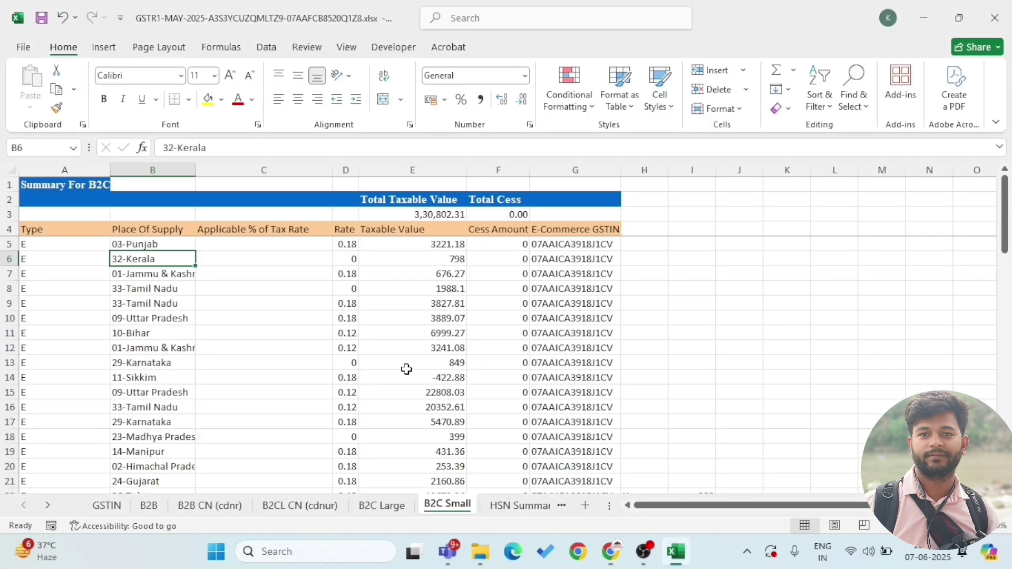
pyautogui.press('Right')
pyautogui.press('Right')
pyautogui.press('Right')
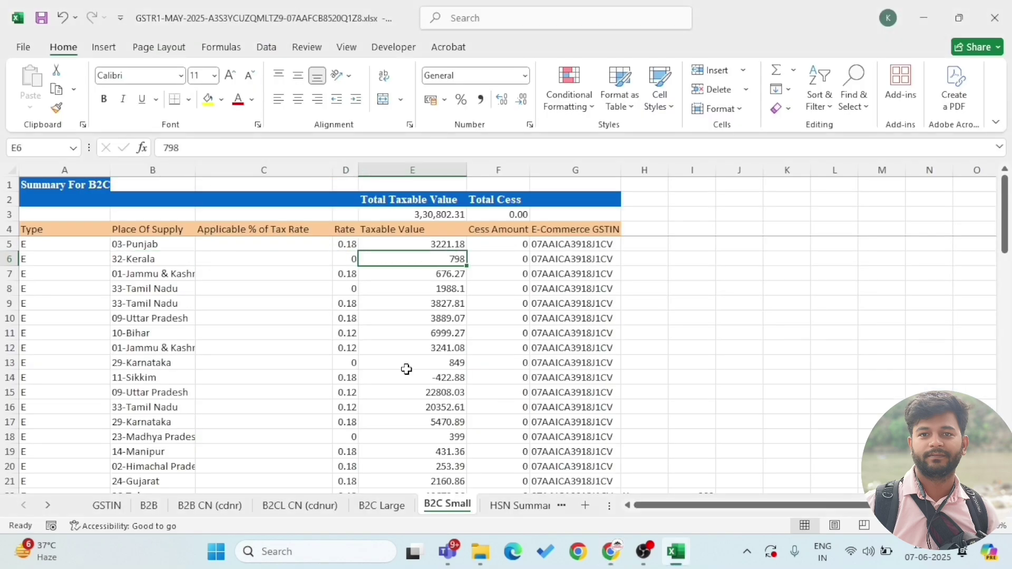
pyautogui.hotkey('alt', 'Tab')
pyautogui.write('7')
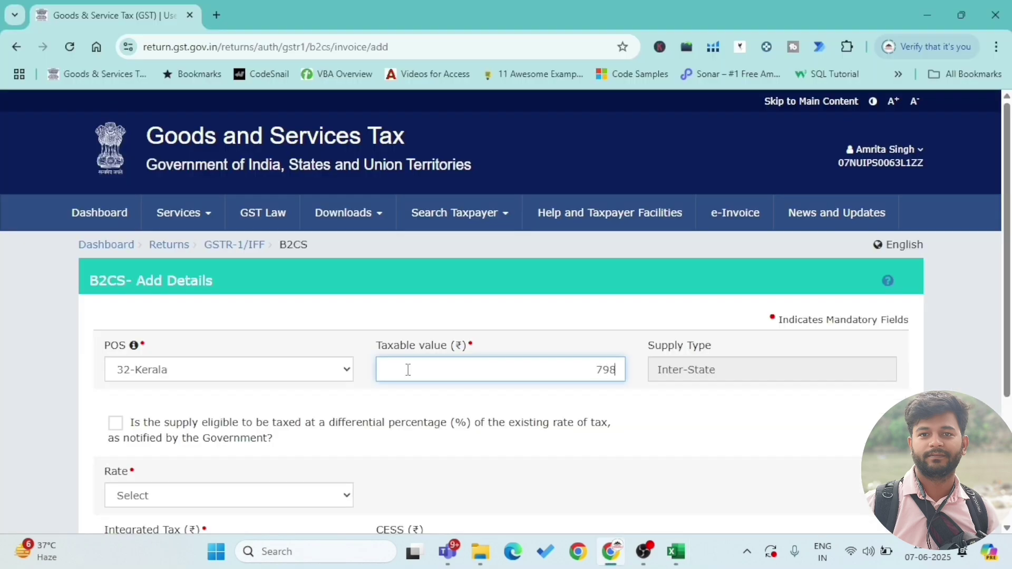
# Step: Check the Kerala row's rate in the B2C Small sheet and compare the row with the portal record
pyautogui.hotkey('alt', 'Tab')
pyautogui.click(349, 258)
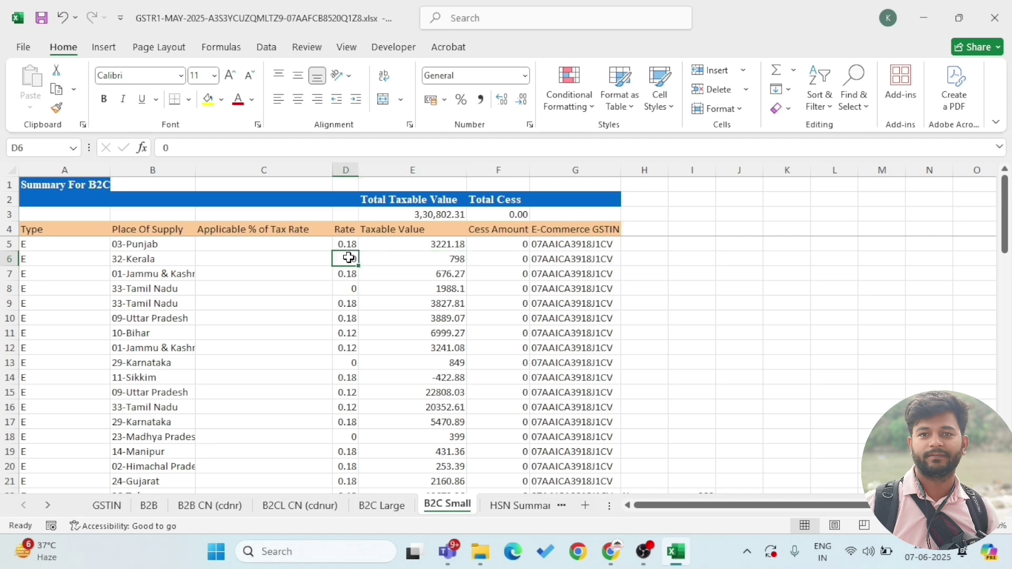
pyautogui.scroll(-6, 349, 258)
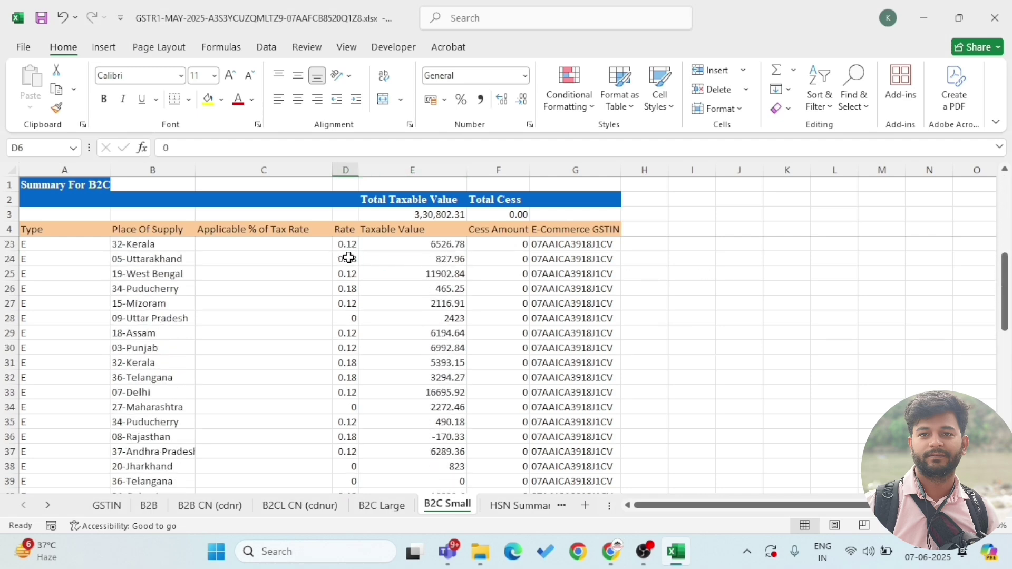
pyautogui.scroll(5, 348, 257)
pyautogui.scroll(1, 348, 257)
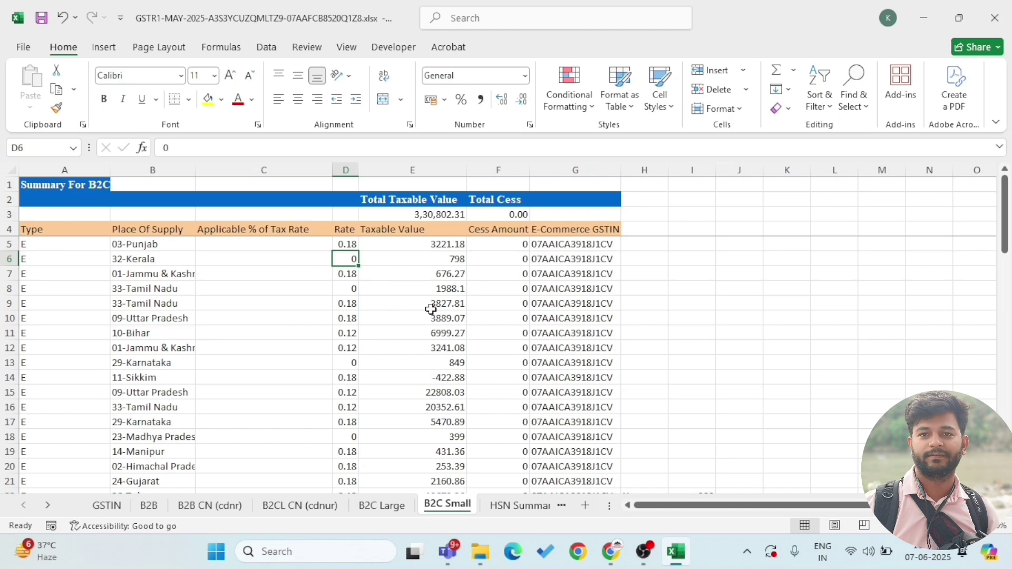
pyautogui.press('Left')
pyautogui.press('Left')
pyautogui.press('Left')
pyautogui.press('Right')
pyautogui.press('Right')
pyautogui.press('Right')
pyautogui.hotkey('alt', 'Tab')
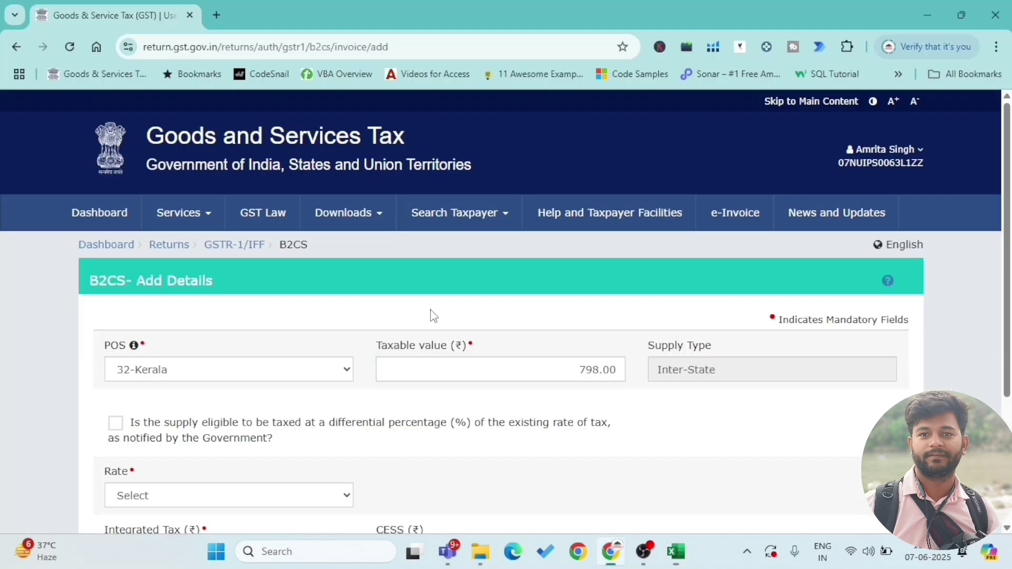
pyautogui.hotkey('alt', 'Tab')
pyautogui.hotkey('alt', 'Tab')
# Step: Set the Kerala record's rate to 0 on the GST portal and save the record
pyautogui.scroll(-3, 301, 455)
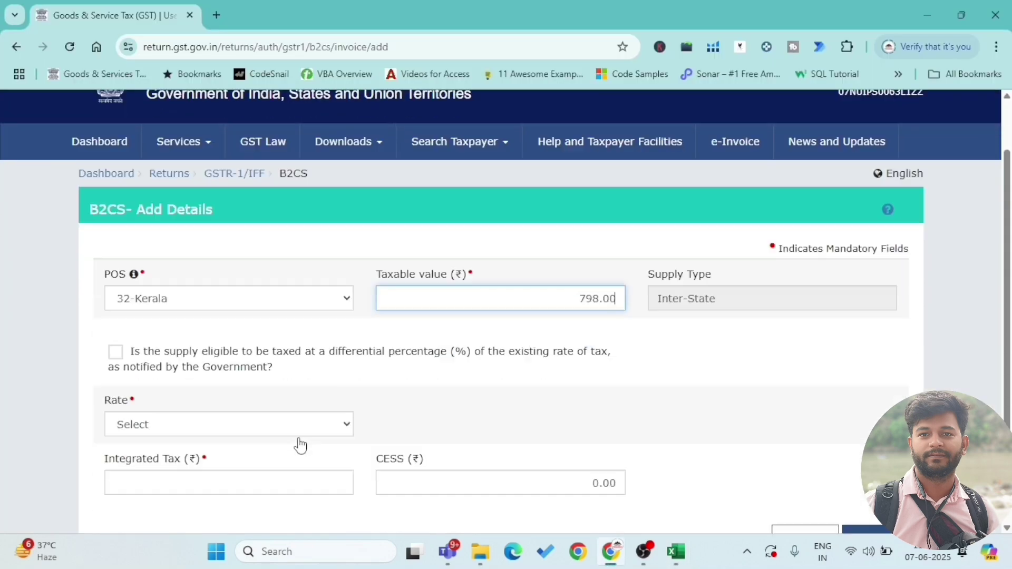
pyautogui.click(202, 346)
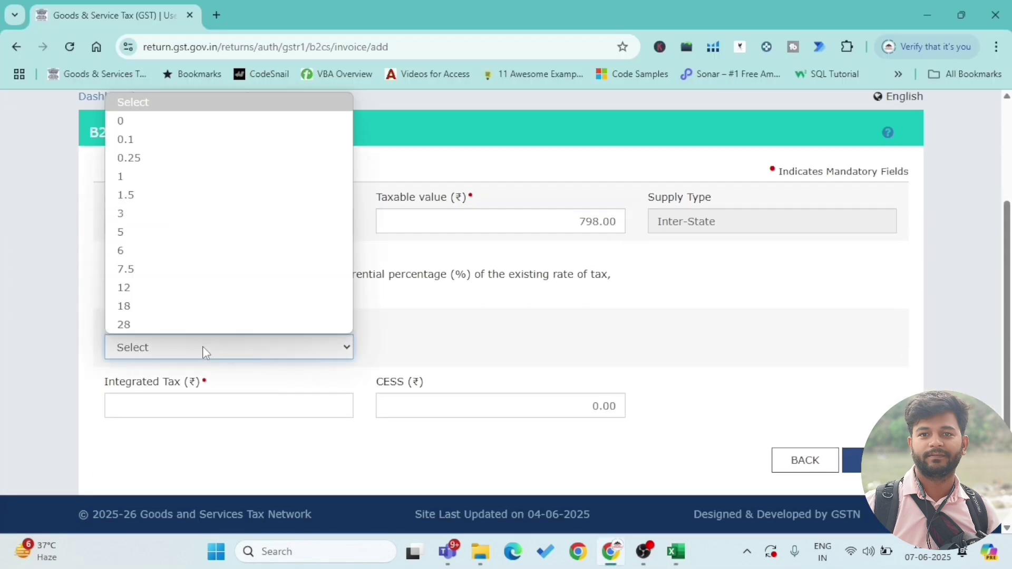
pyautogui.click(124, 121)
pyautogui.hotkey('alt', 'Tab')
pyautogui.hotkey('alt', 'Tab')
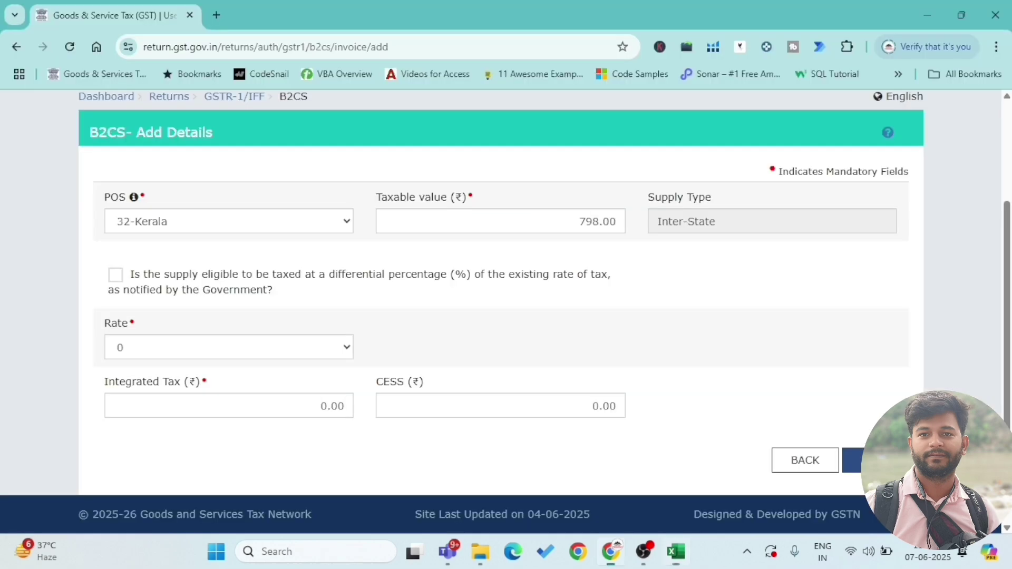
pyautogui.click(892, 458)
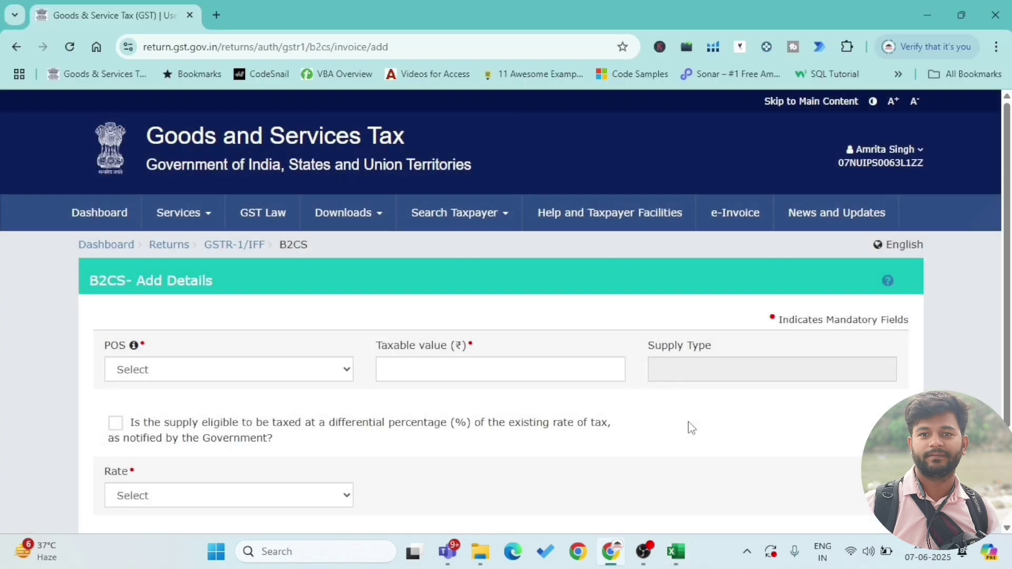
# Step: Select the next place of supply in cell B7 of the Excel report and set the new portal record's POS to 01-Jammu and Kashmir
pyautogui.hotkey('alt', 'Tab')
pyautogui.click(164, 273)
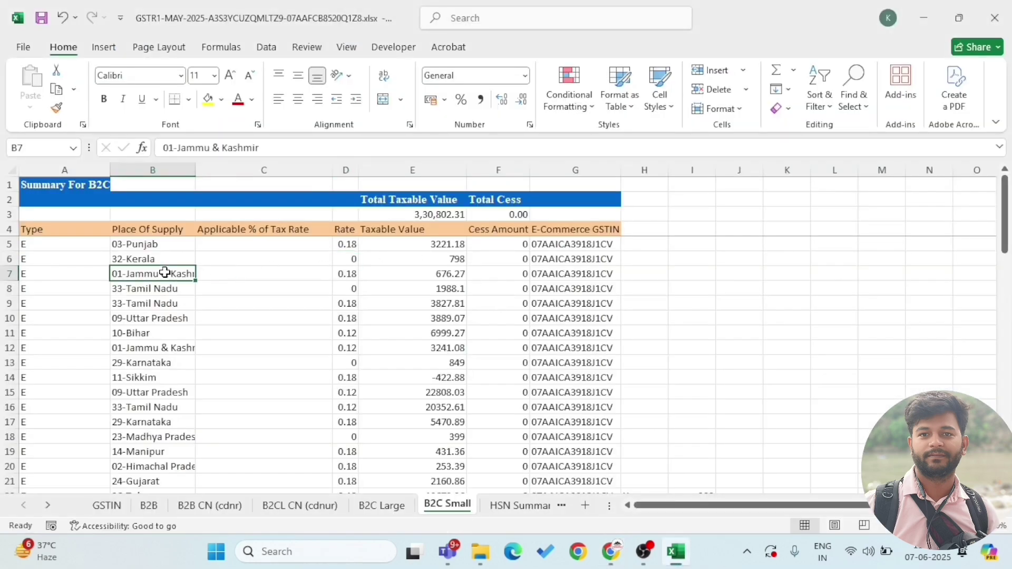
pyautogui.hotkey('alt', 'Tab')
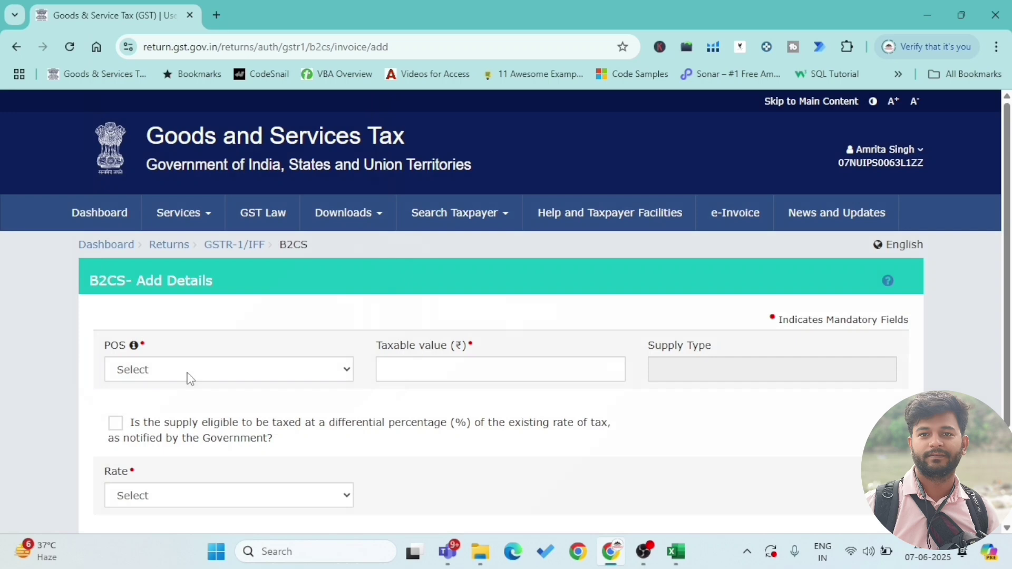
pyautogui.click(188, 371)
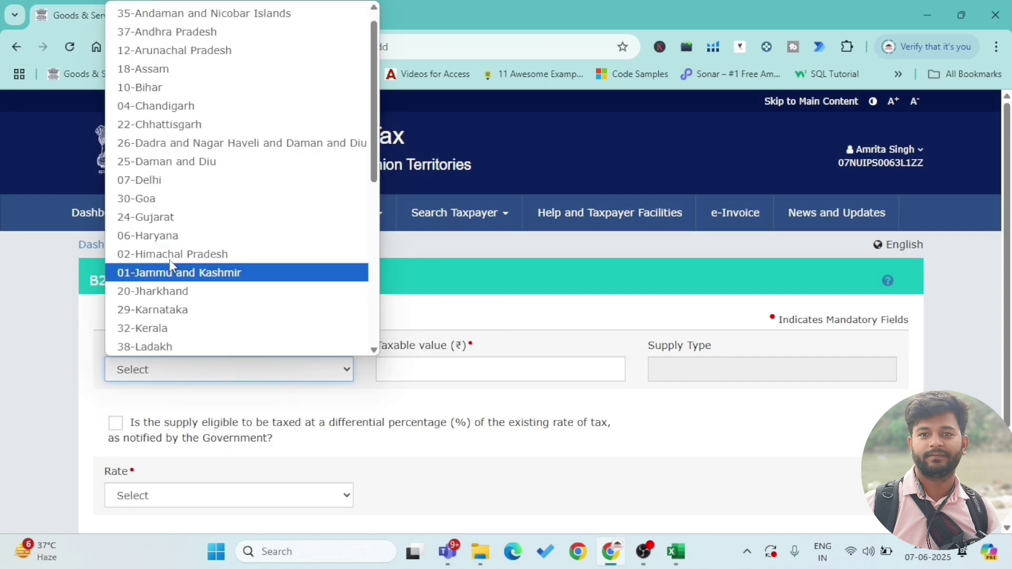
pyautogui.scroll(1, 189, 48)
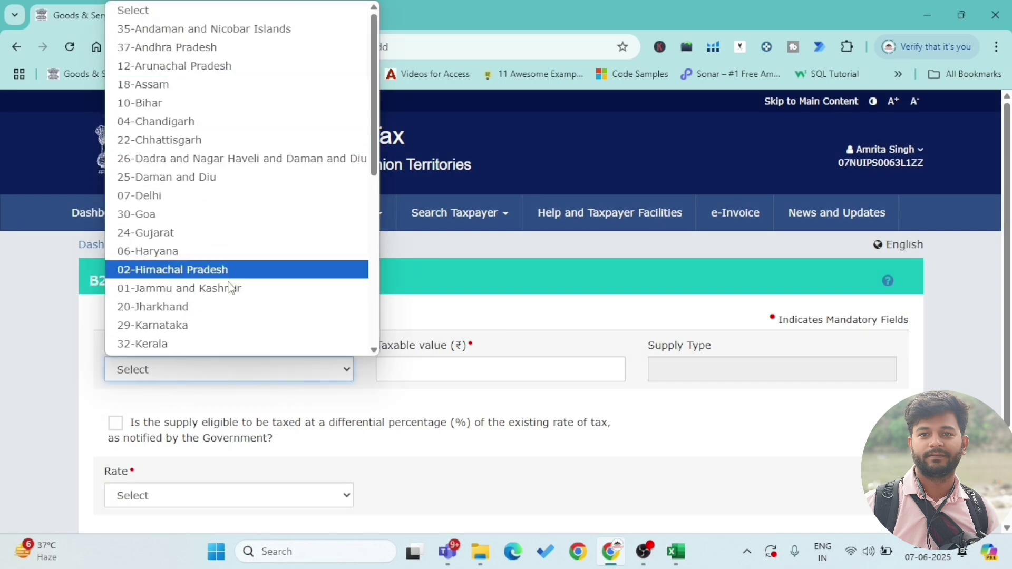
pyautogui.scroll(-5, 197, 240)
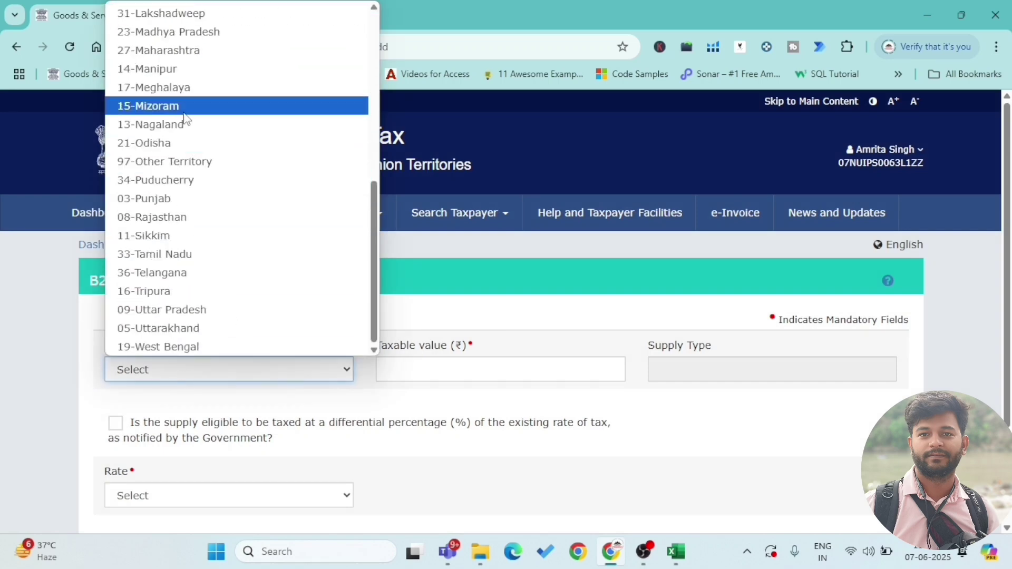
pyautogui.scroll(5, 193, 235)
pyautogui.click(193, 219)
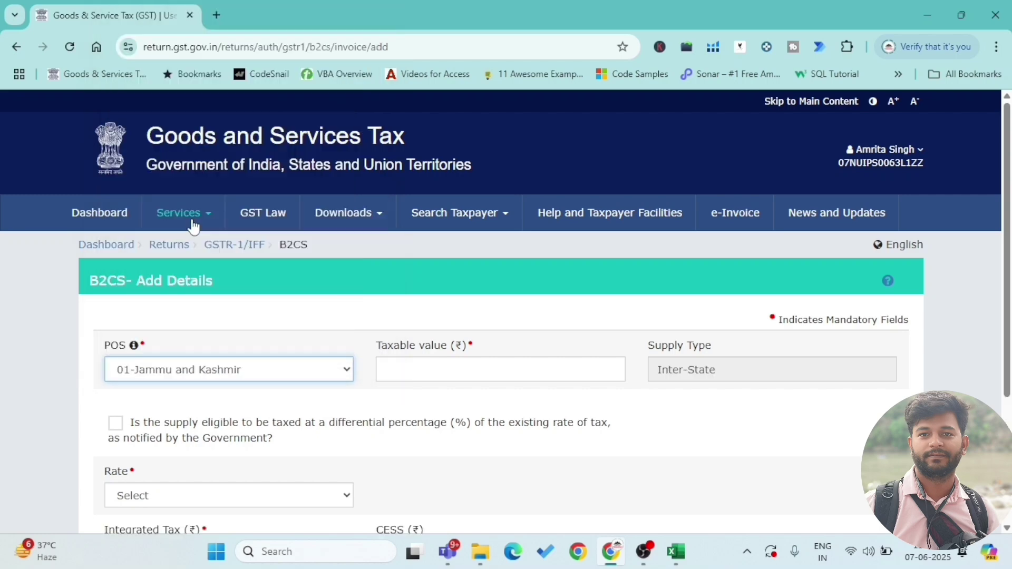
# Step: Enter 676.27 as the Jammu and Kashmir record's taxable value, taken from cell E7 of the B2C Small sheet
pyautogui.click(507, 363)
pyautogui.hotkey('alt', 'Tab')
pyautogui.press('Right')
pyautogui.press('Right')
pyautogui.press('Right')
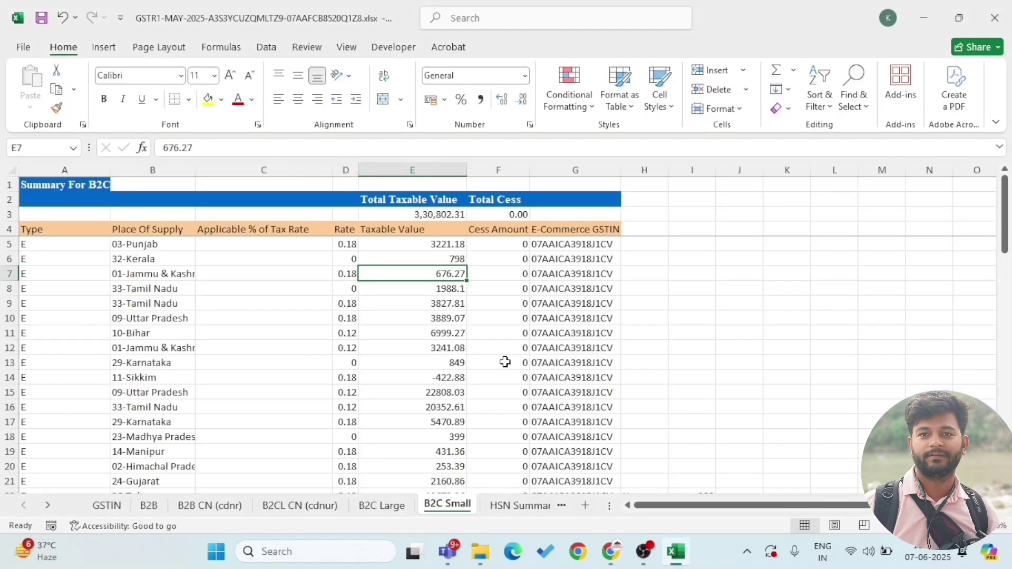
pyautogui.hotkey('alt', 'Tab')
pyautogui.write('67')
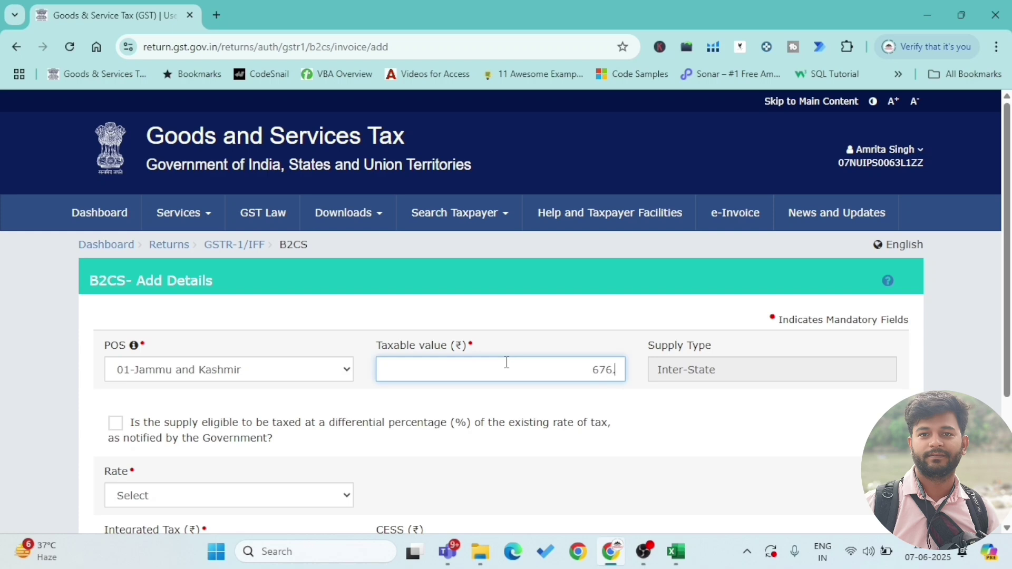
pyautogui.write('6')
pyautogui.hotkey('alt', 'Tab')
pyautogui.hotkey('alt', 'Tab')
pyautogui.press('BackSpace')
pyautogui.press('BackSpace')
pyautogui.write('27')
# Step: Check the Jammu and Kashmir rate in cell D7 of the Excel report and set the portal record's rate to 18
pyautogui.hotkey('alt', 'Tab')
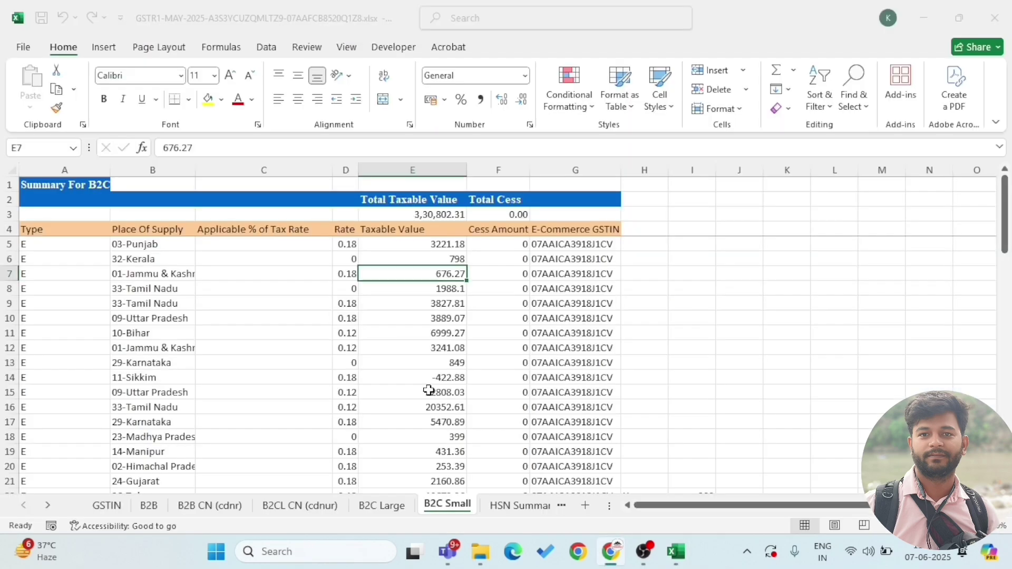
pyautogui.click(348, 273)
pyautogui.hotkey('alt', 'Tab')
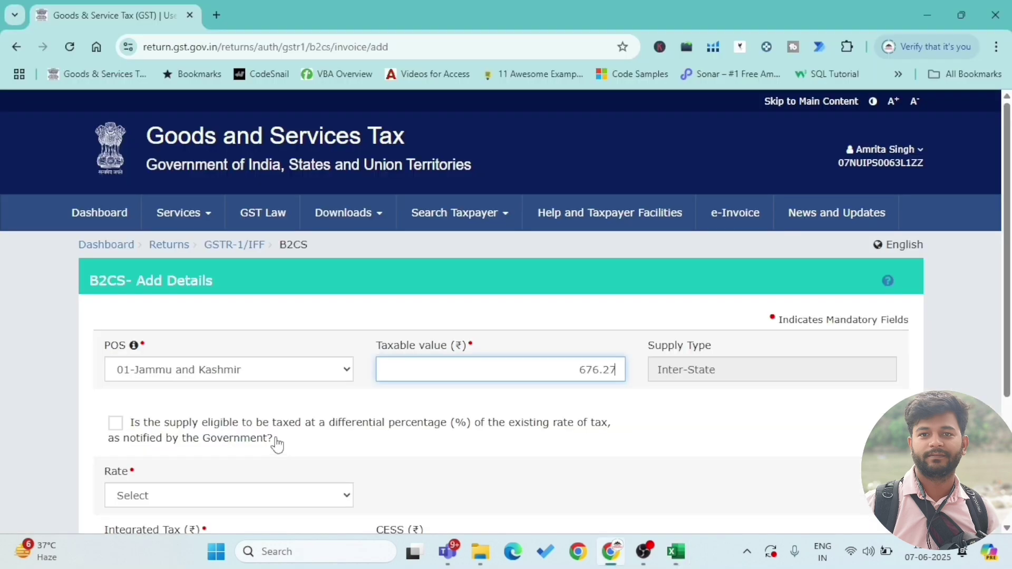
pyautogui.click(231, 510)
pyautogui.click(221, 505)
pyautogui.click(198, 454)
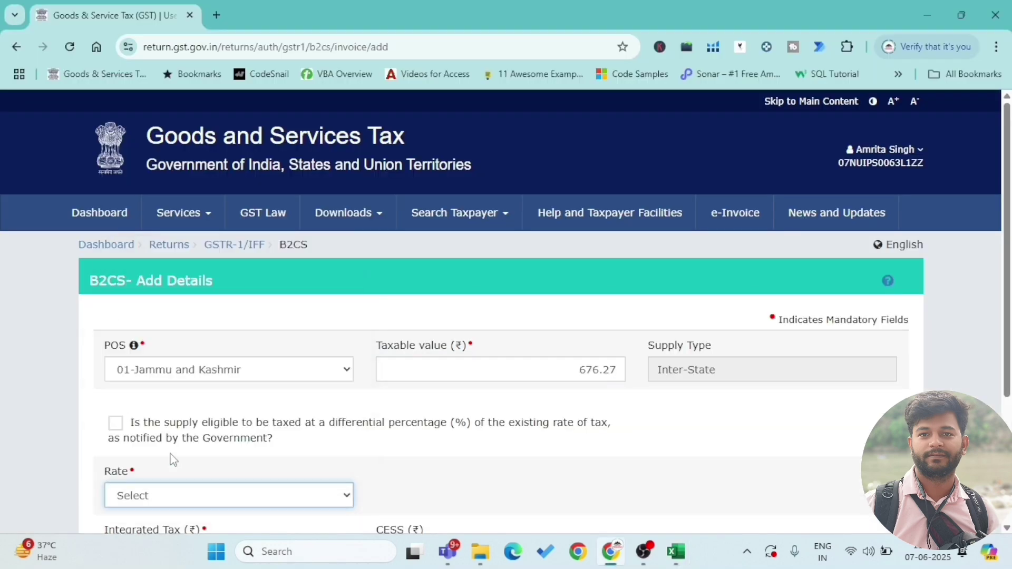
# Step: In the Excel report, add filters to the B2C Small header row and exclude the 0 rate from the Rate column
pyautogui.hotkey('alt', 'Tab')
pyautogui.scroll(-4, 318, 355)
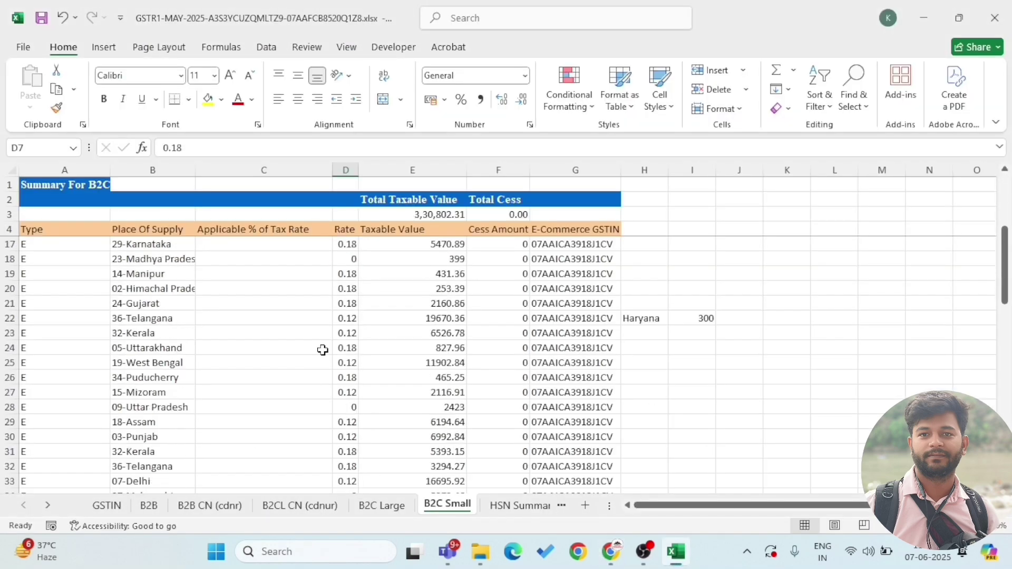
pyautogui.click(354, 407)
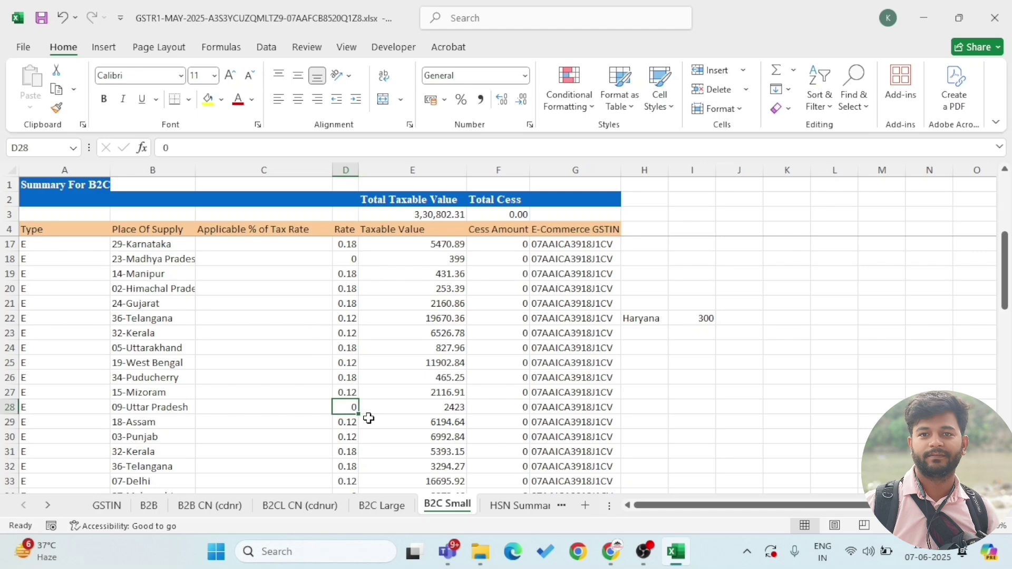
pyautogui.scroll(4, 368, 418)
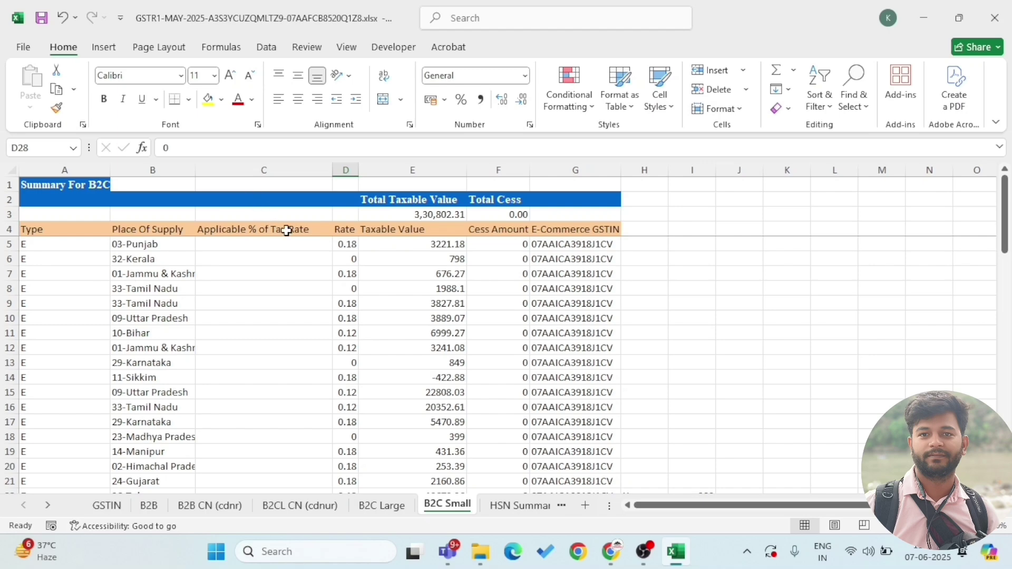
pyautogui.click(286, 230)
pyautogui.hotkey('shift', 'space')
pyautogui.hotkey('ctrl', 'shift', 'l')
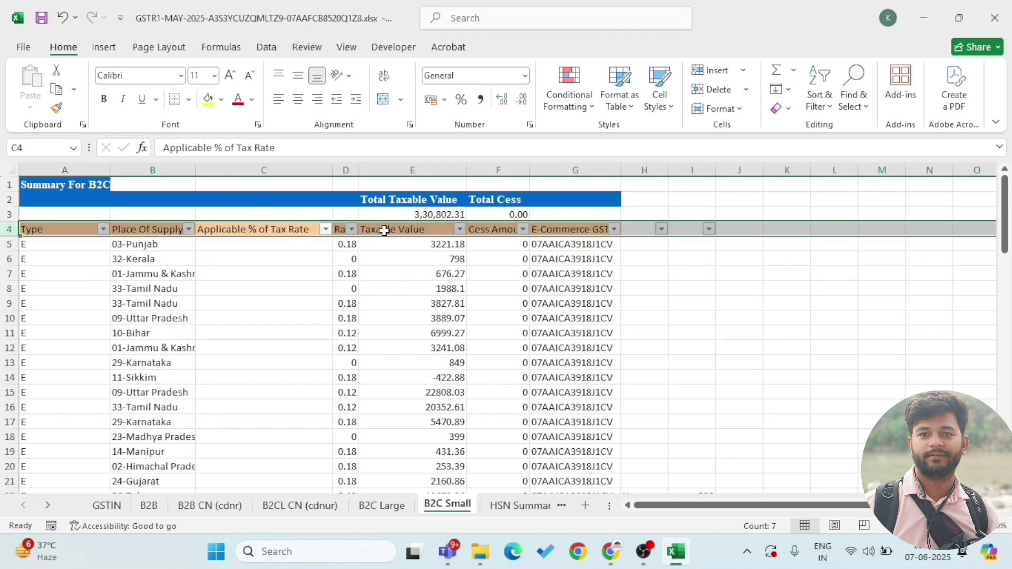
pyautogui.click(351, 229)
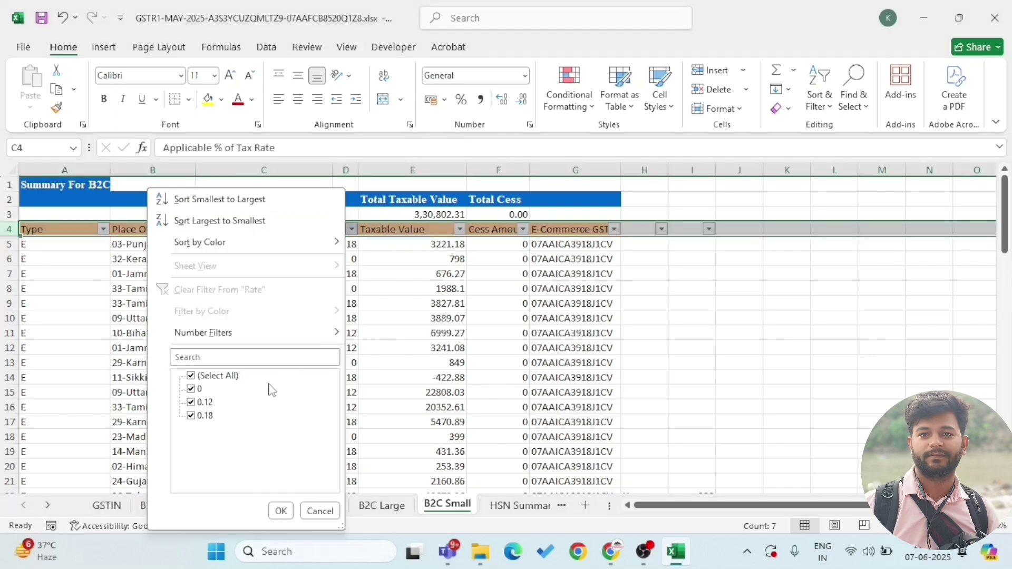
pyautogui.click(200, 390)
pyautogui.click(280, 510)
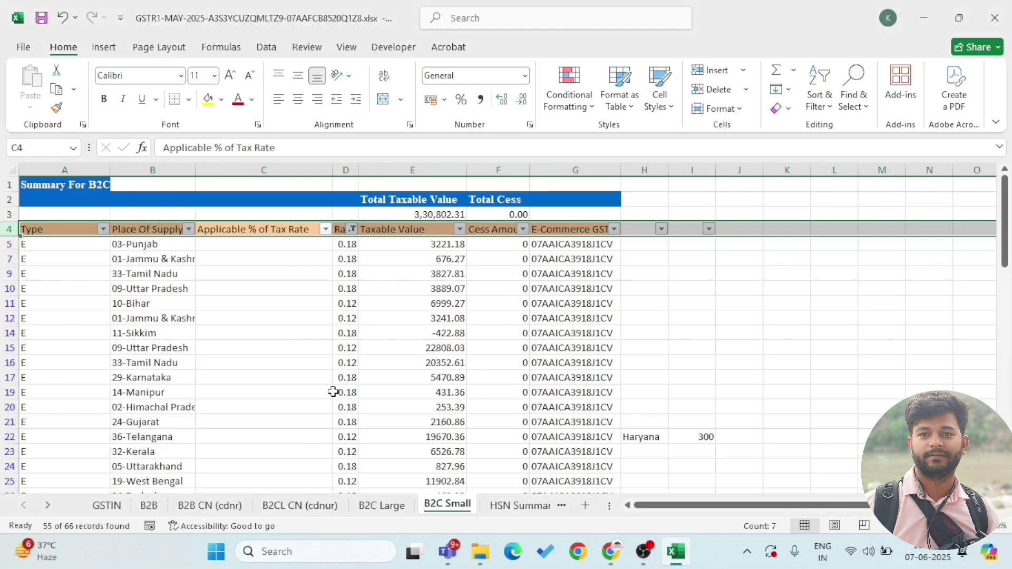
# Step: Review the filtered B2C Small rows in the Excel report against the Jammu and Kashmir record on the GST portal
pyautogui.hotkey('alt', 'Tab')
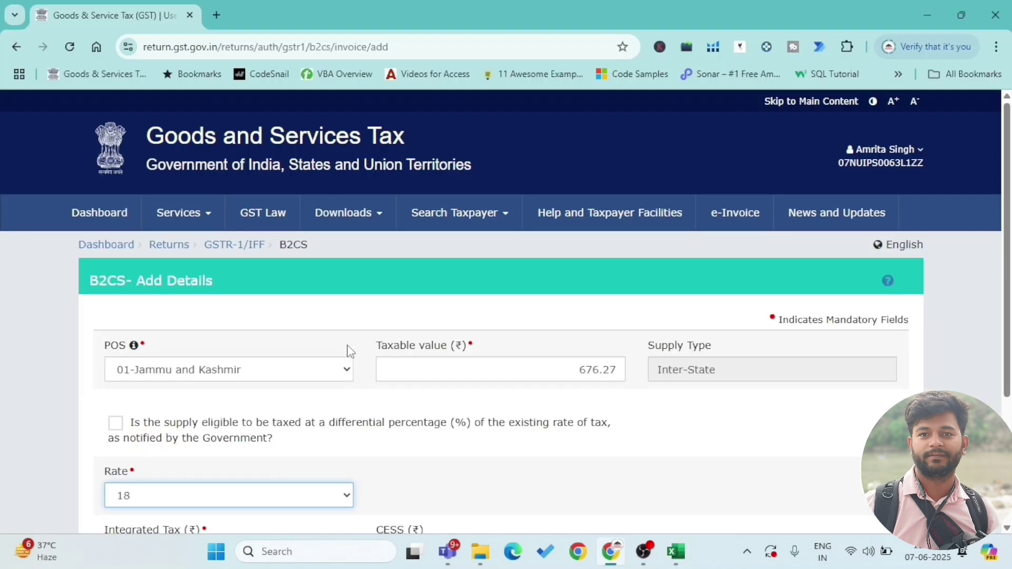
pyautogui.hotkey('alt', 'Tab')
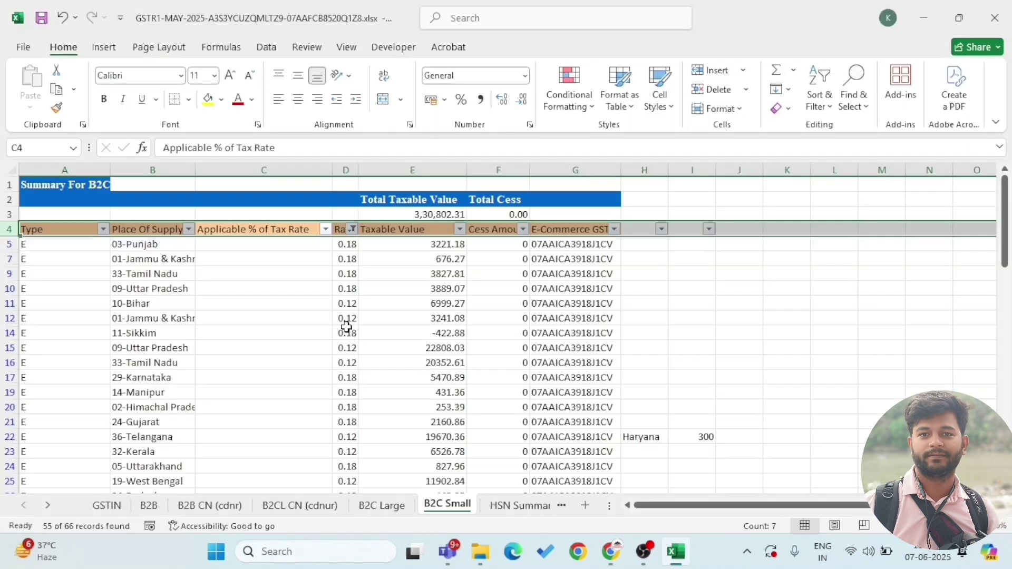
pyautogui.hotkey('alt', 'Tab')
pyautogui.hotkey('alt', 'Tab')
pyautogui.click(161, 279)
pyautogui.hotkey('alt', 'Tab')
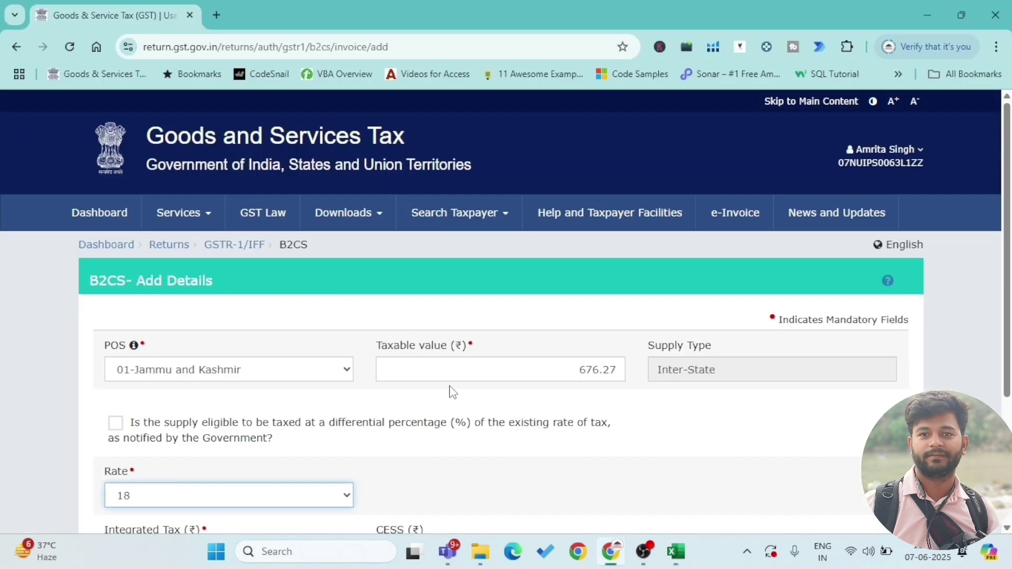
pyautogui.hotkey('alt', 'Tab')
pyautogui.scroll(-10, 289, 343)
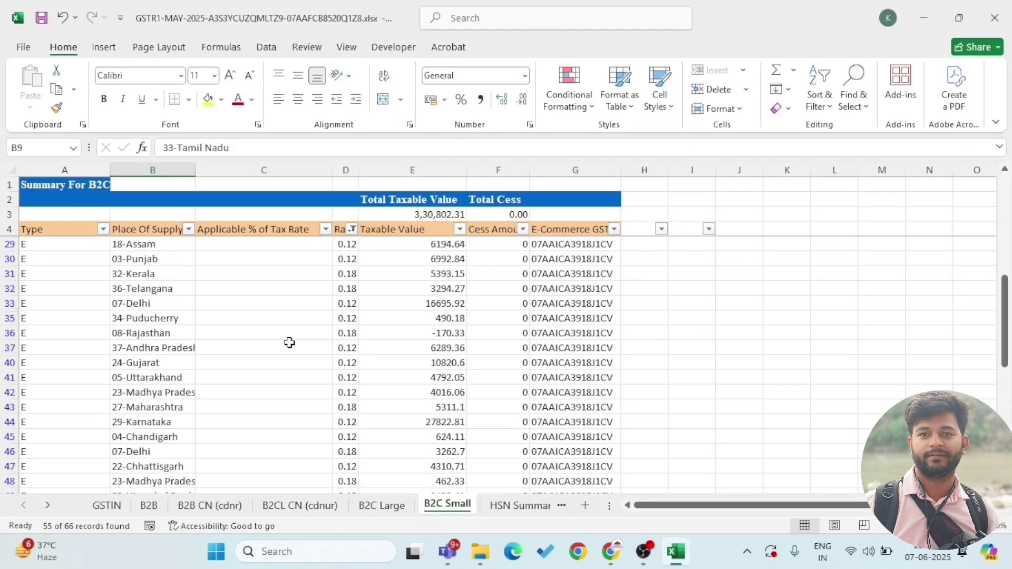
pyautogui.scroll(-5, 289, 343)
# Step: Switch to the GST portal and leave the Jammu and Kashmir record unsaved, going back to the B2C (Others) summary
pyautogui.hotkey('alt', 'Tab')
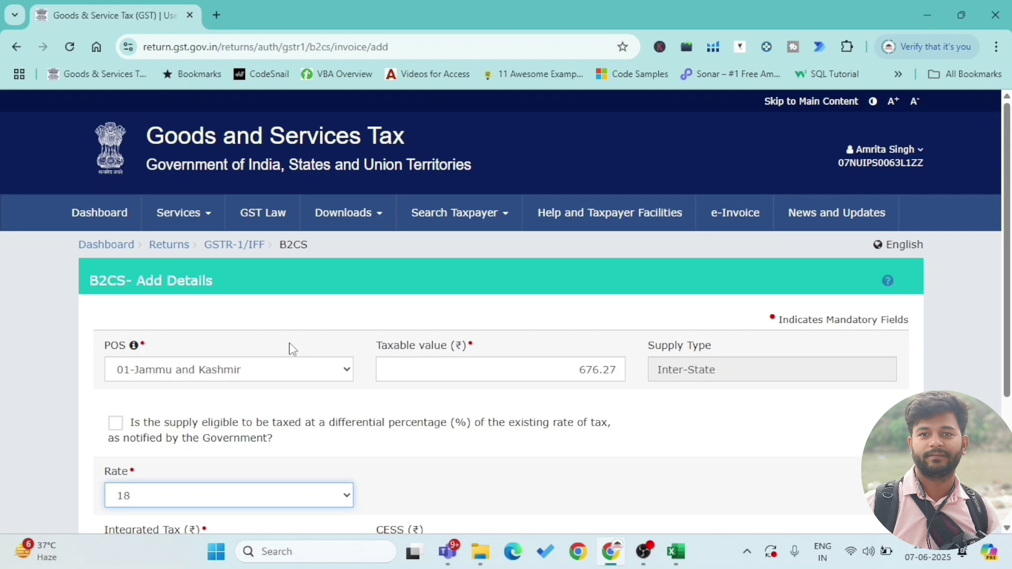
pyautogui.scroll(-3, 406, 407)
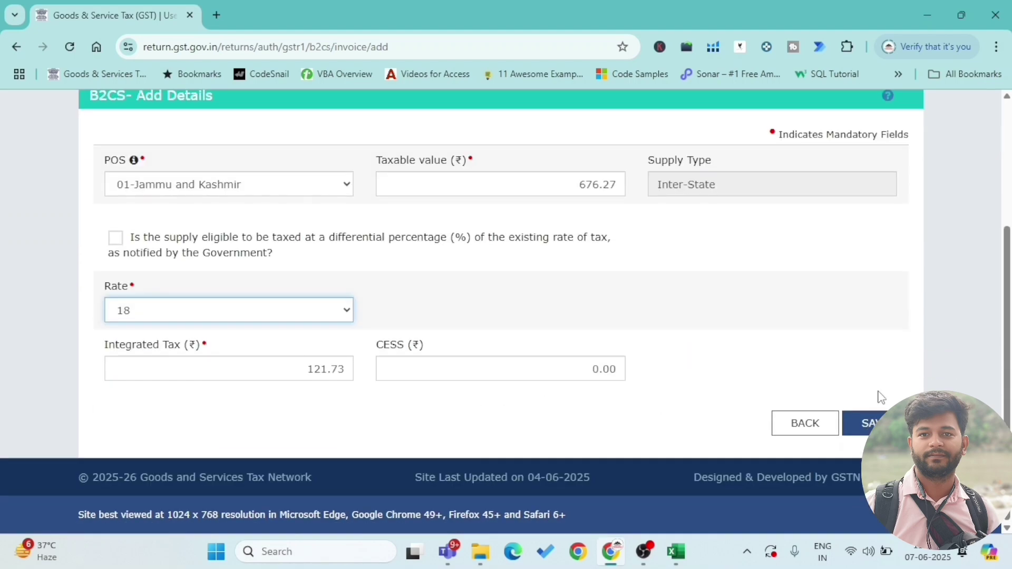
pyautogui.click(809, 419)
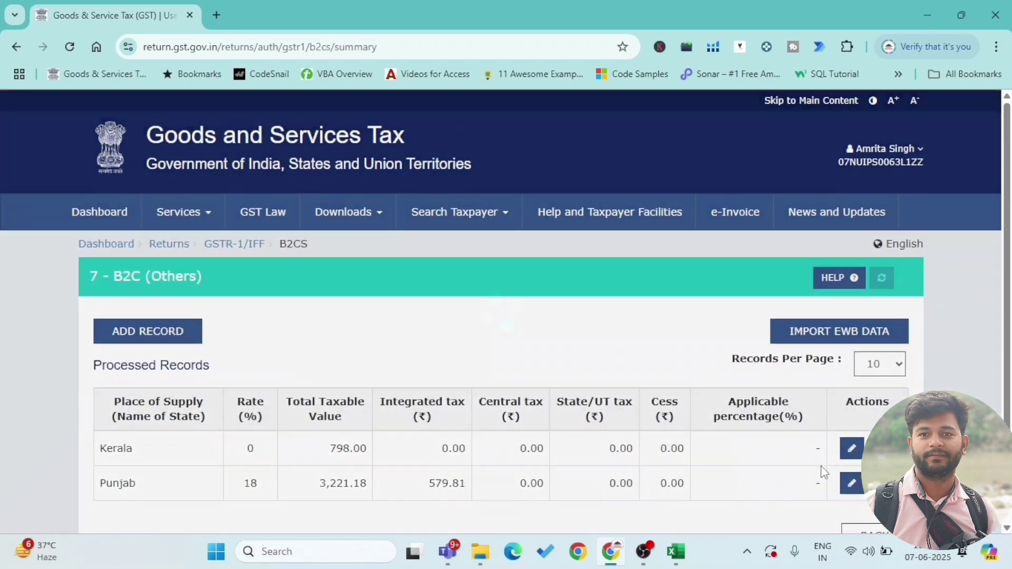
# Step: Go back to the GSTR-1 overview on the GST portal and open the HSN Summary sheet in the Excel report
pyautogui.scroll(-3, 824, 471)
pyautogui.click(871, 416)
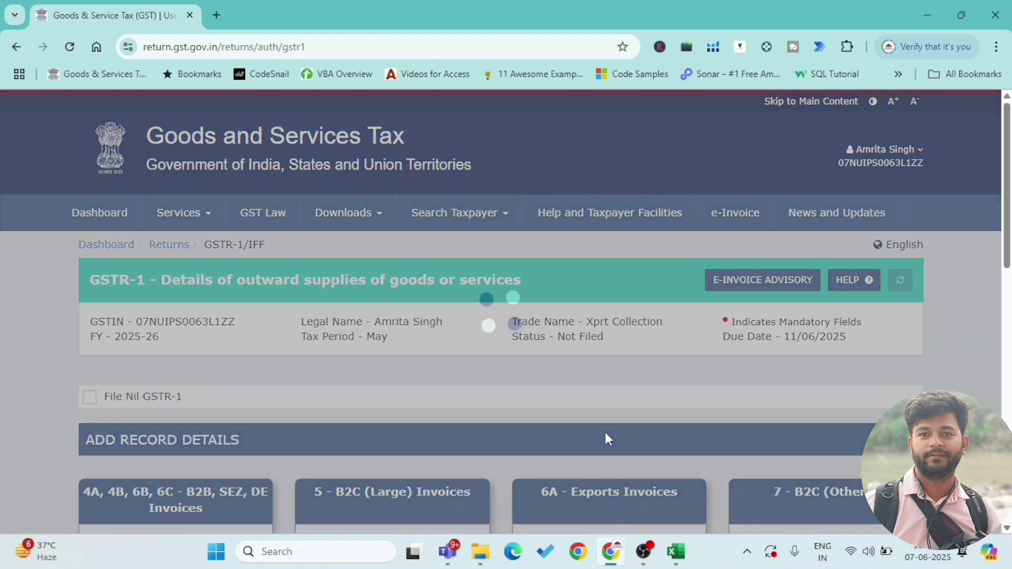
pyautogui.hotkey('alt', 'Tab')
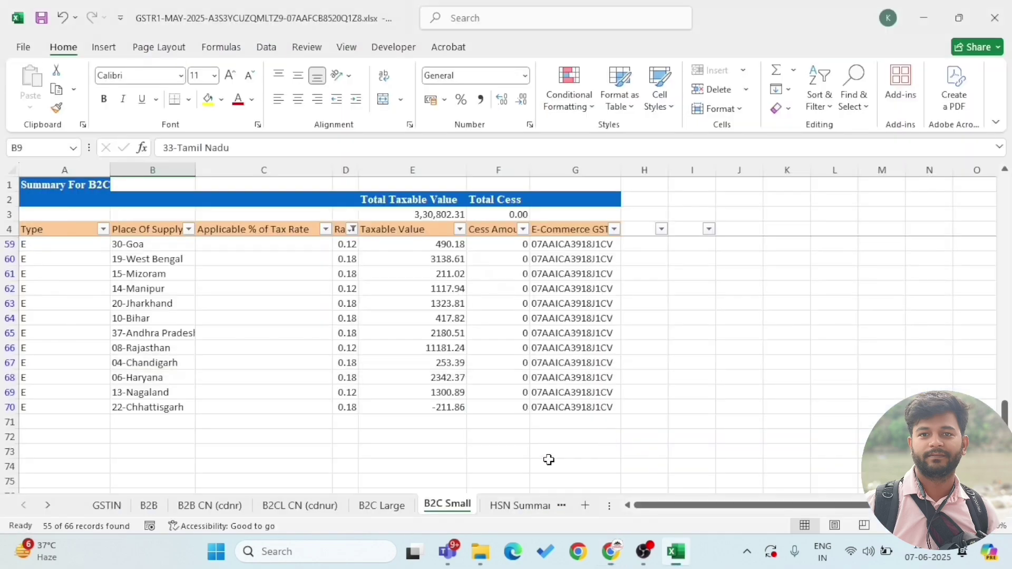
pyautogui.click(511, 506)
# Step: Switch to the GST portal and open section 12 - HSN-wise summary of outward supplies
pyautogui.hotkey('alt', 'Tab')
pyautogui.scroll(-1, 503, 442)
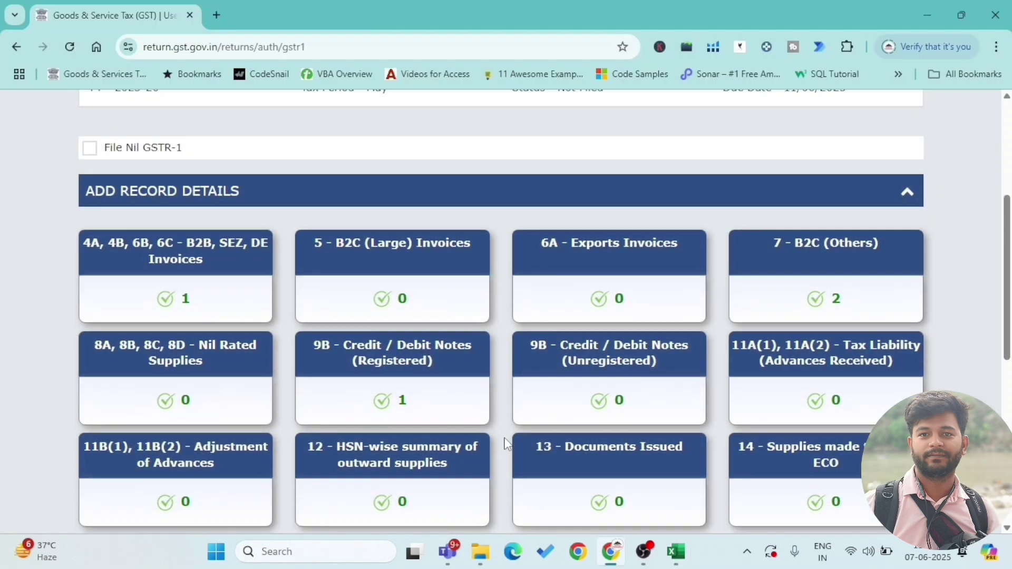
pyautogui.scroll(-2, 507, 444)
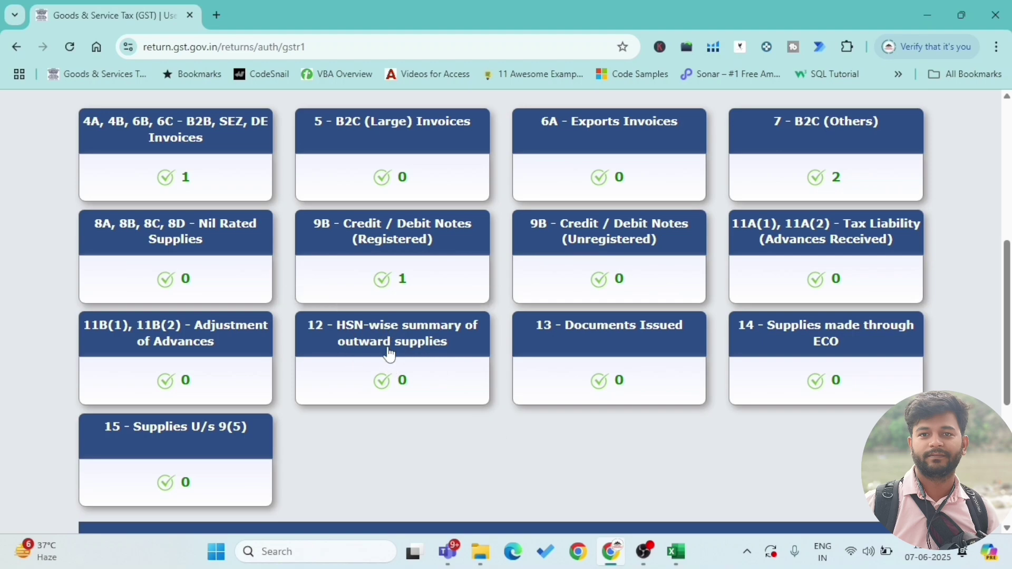
pyautogui.click(437, 361)
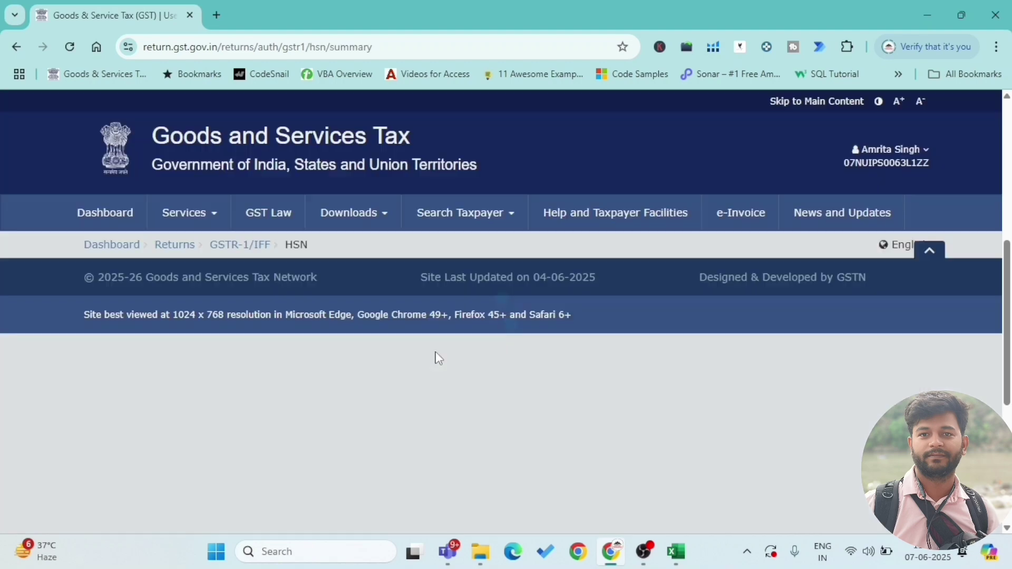
pyautogui.scroll(-3, 358, 352)
# Step: Copy the HSN code 83062120 from cell A5 of the Excel report into the portal's HSN field
pyautogui.hotkey('alt', 'Tab')
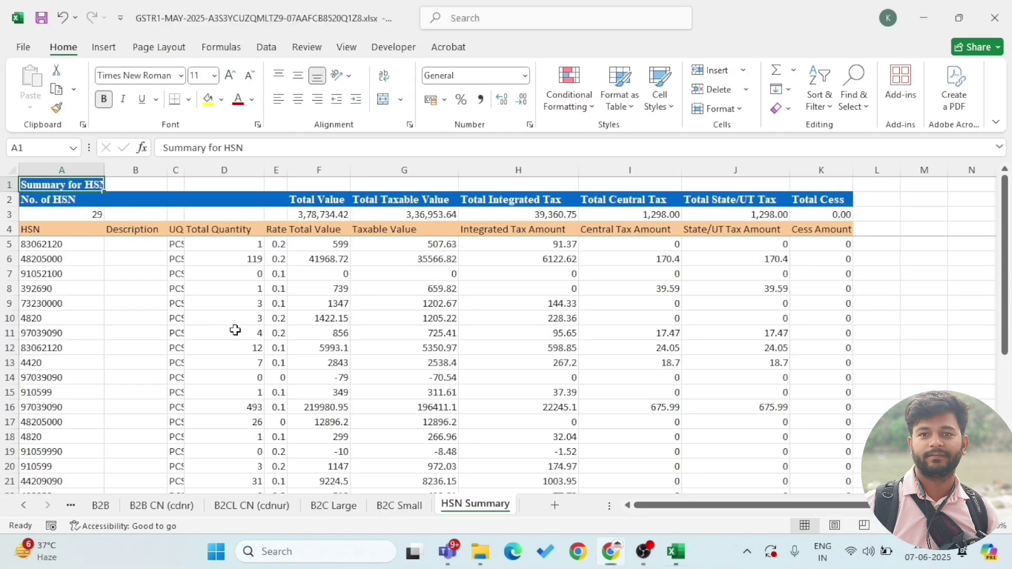
pyautogui.click(62, 243)
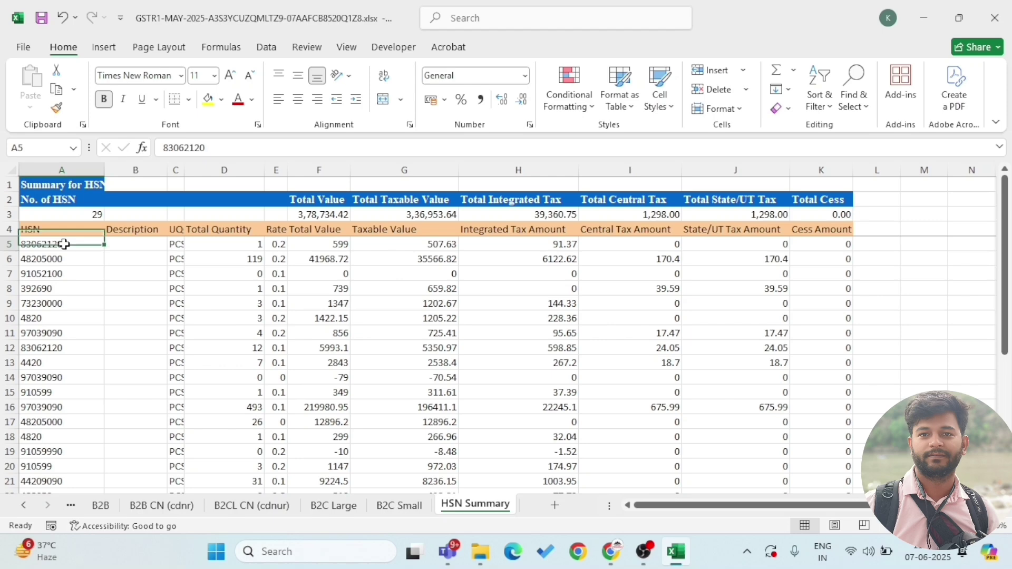
pyautogui.doubleClick(237, 143)
pyautogui.hotkey('ctrl', 'c')
pyautogui.hotkey('alt', 'Tab')
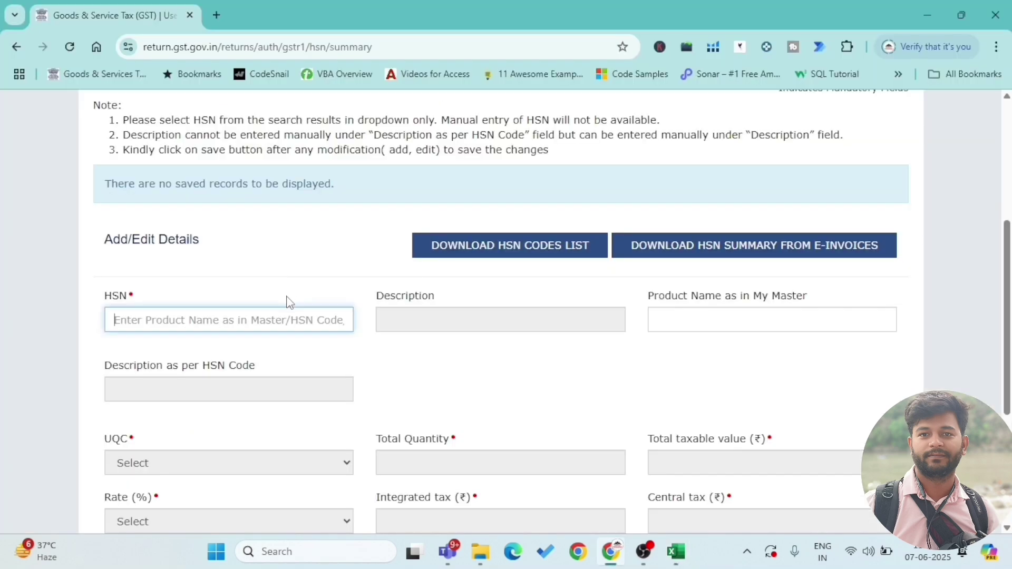
pyautogui.hotkey('ctrl', 'v')
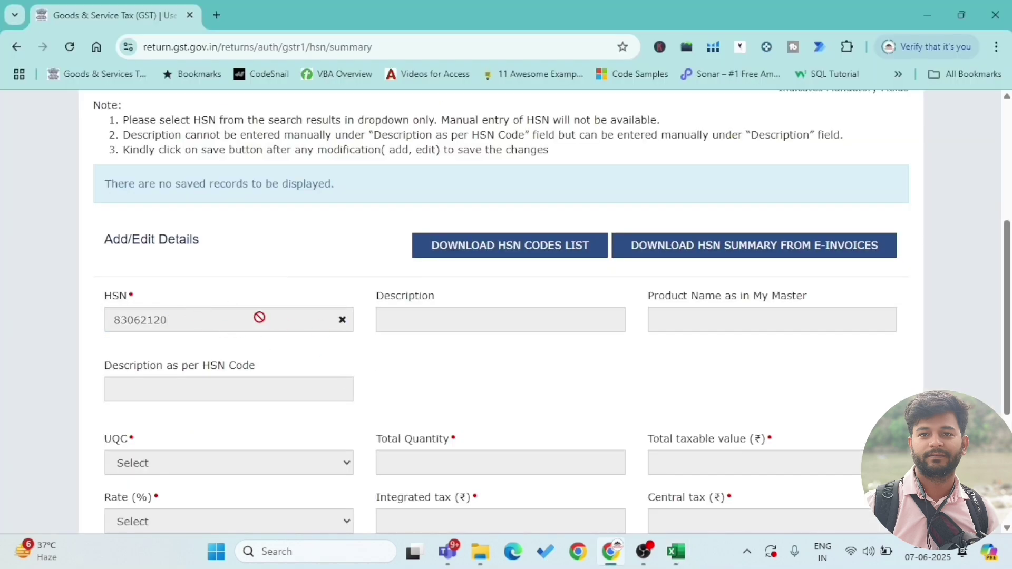
# Step: Clear the HSN entry, enter 83062120 again and choose the suggested 83062120- TROPHIES
pyautogui.scroll(-3, 212, 341)
pyautogui.scroll(1, 253, 319)
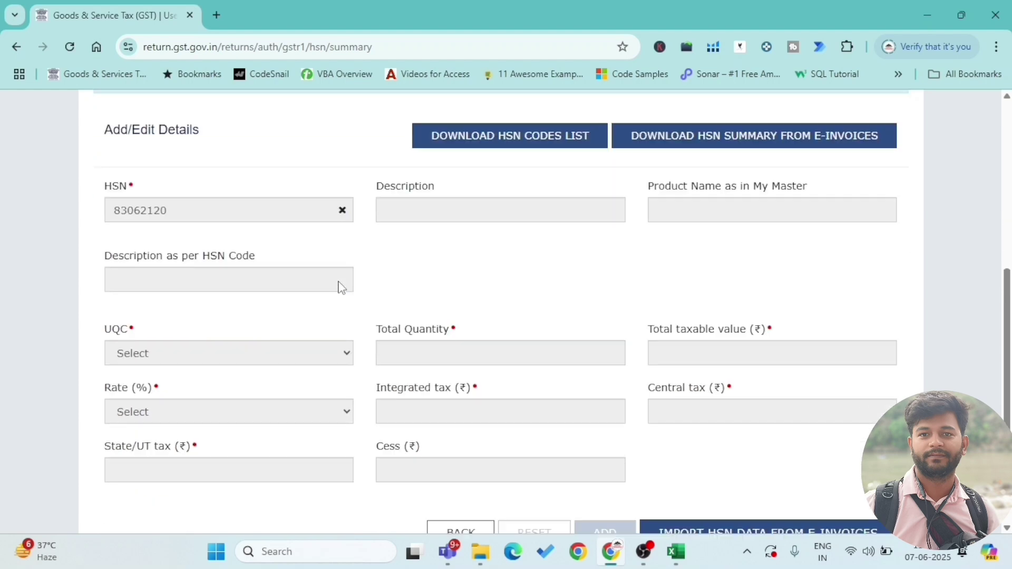
pyautogui.scroll(2, 342, 287)
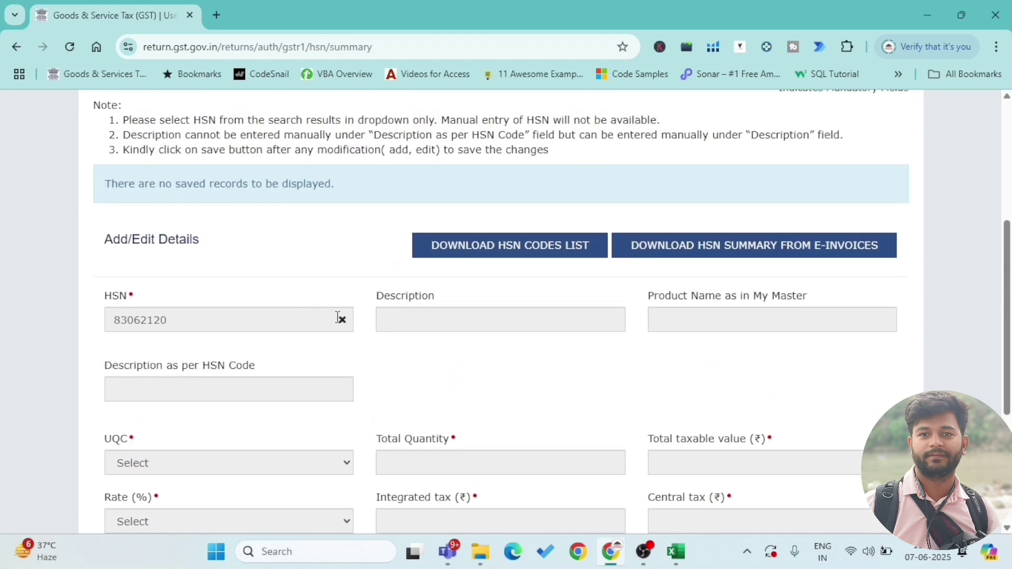
pyautogui.click(342, 320)
pyautogui.click(302, 314)
pyautogui.hotkey('ctrl', 'v')
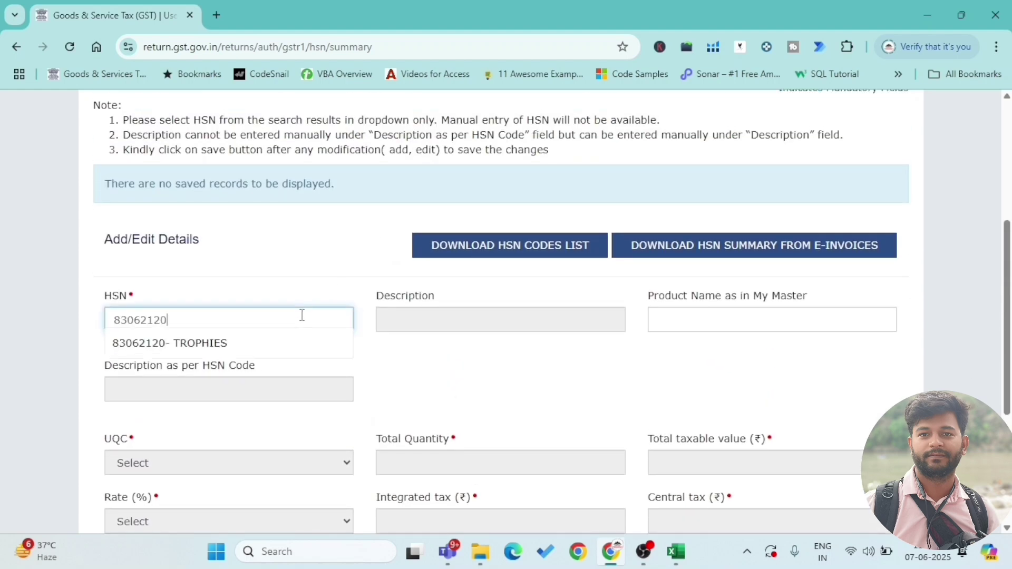
pyautogui.click(201, 349)
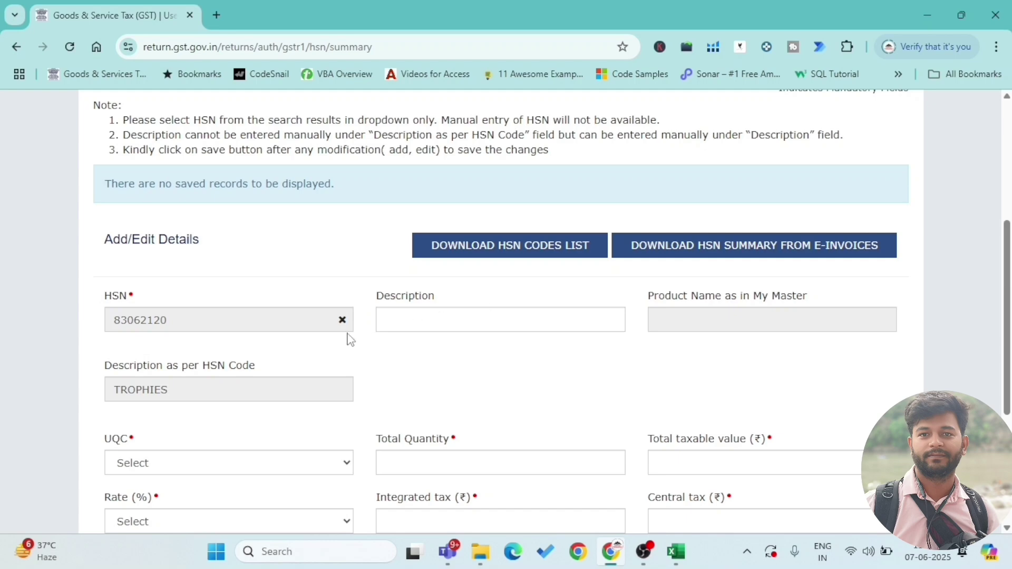
# Step: In the Excel report, widen the Rate column slightly to read the full rate in row 5, and return to the GST portal
pyautogui.scroll(-1, 350, 340)
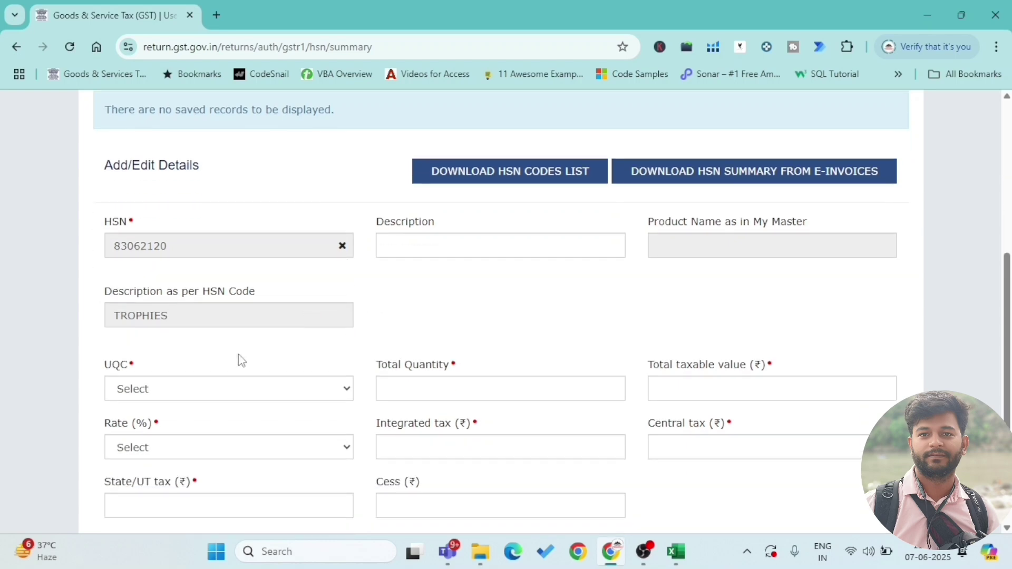
pyautogui.hotkey('alt', 'Tab')
pyautogui.press('Right')
pyautogui.press('Right')
pyautogui.press('Right')
pyautogui.press('Right')
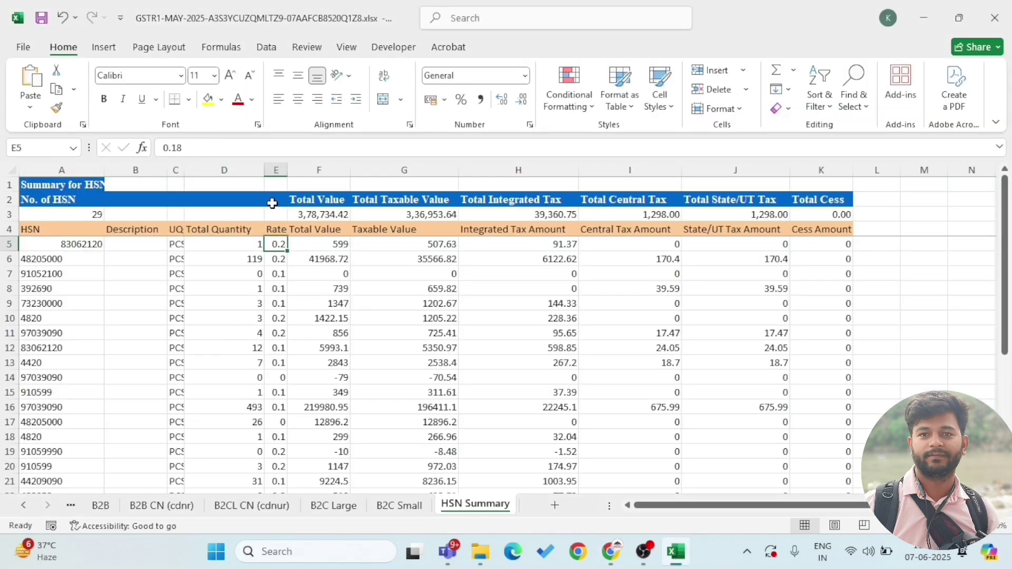
pyautogui.moveTo(288, 170); pyautogui.dragTo(290, 170)
pyautogui.hotkey('alt', 'Tab')
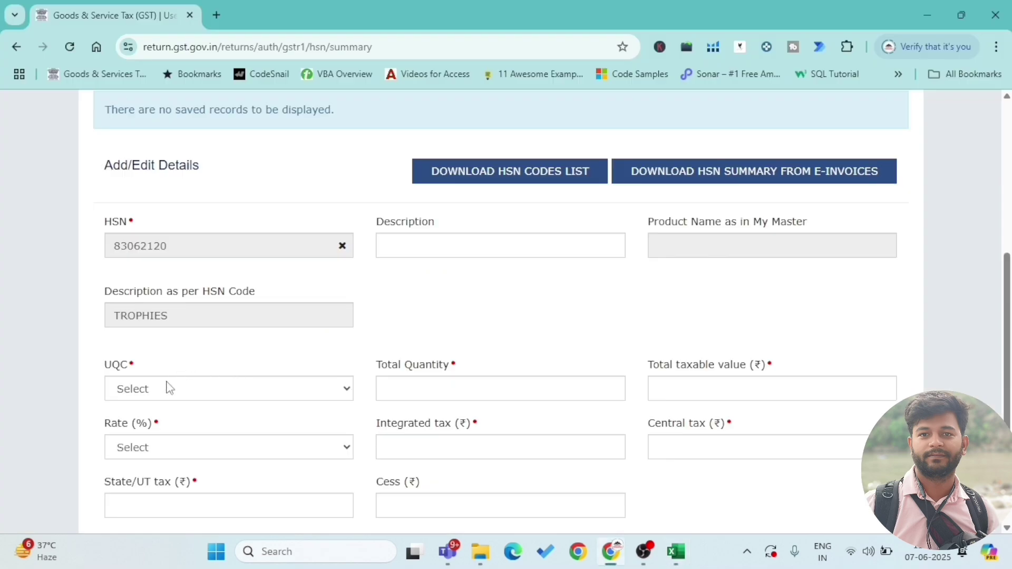
# Step: Check the unit in the Excel report and set the portal record's UQC to PCS-PIECES
pyautogui.click(168, 388)
pyautogui.hotkey('alt', 'Tab')
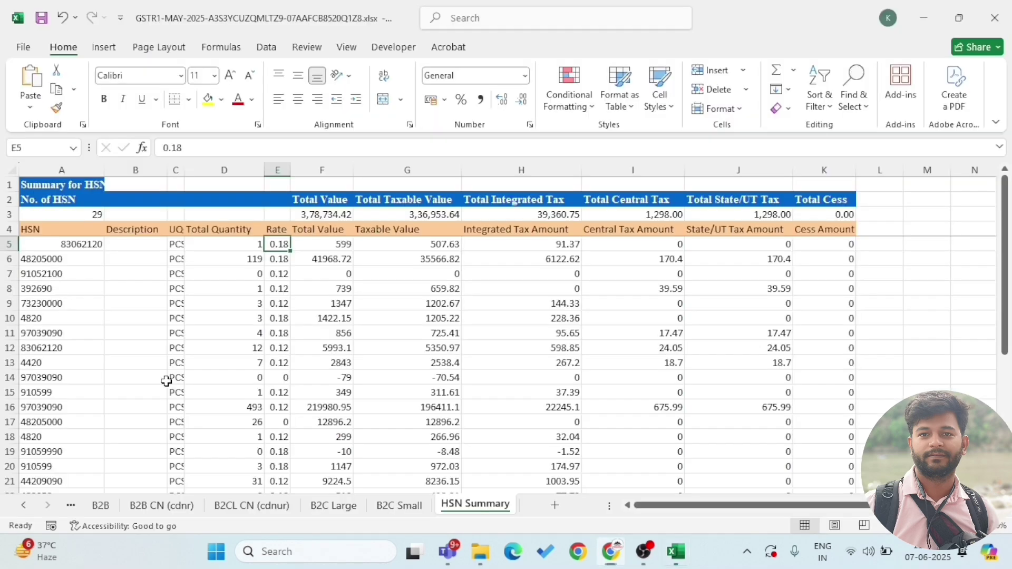
pyautogui.hotkey('alt', 'Tab')
pyautogui.hotkey('alt', 'Tab')
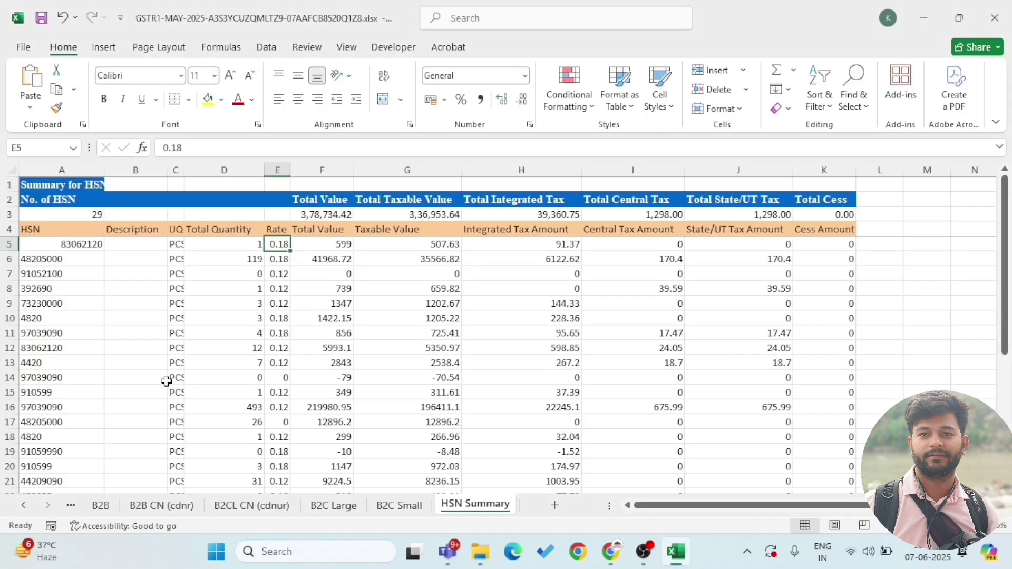
pyautogui.hotkey('alt', 'Tab')
pyautogui.click(168, 388)
pyautogui.press('p')
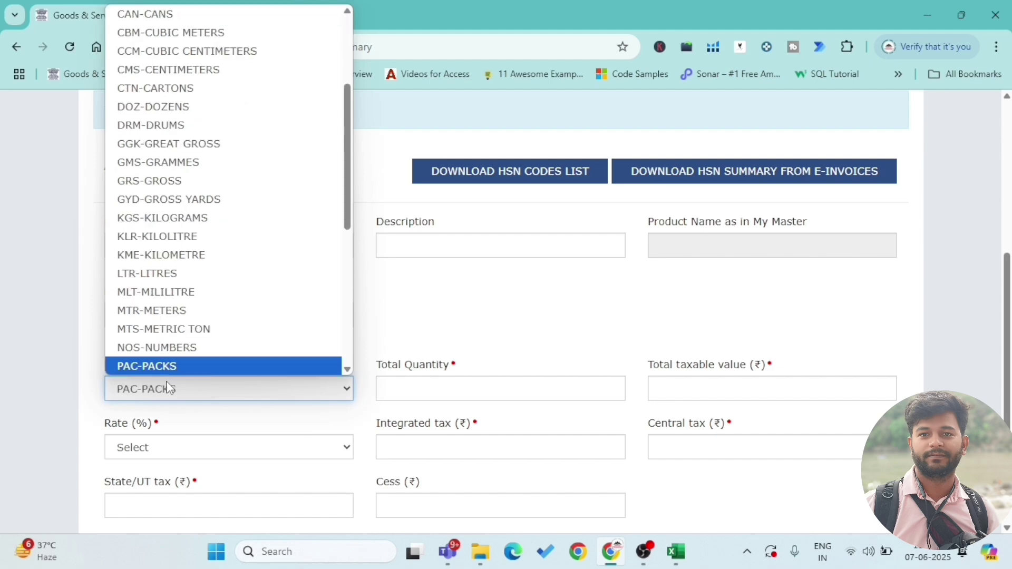
pyautogui.press('Down')
pyautogui.click(167, 372)
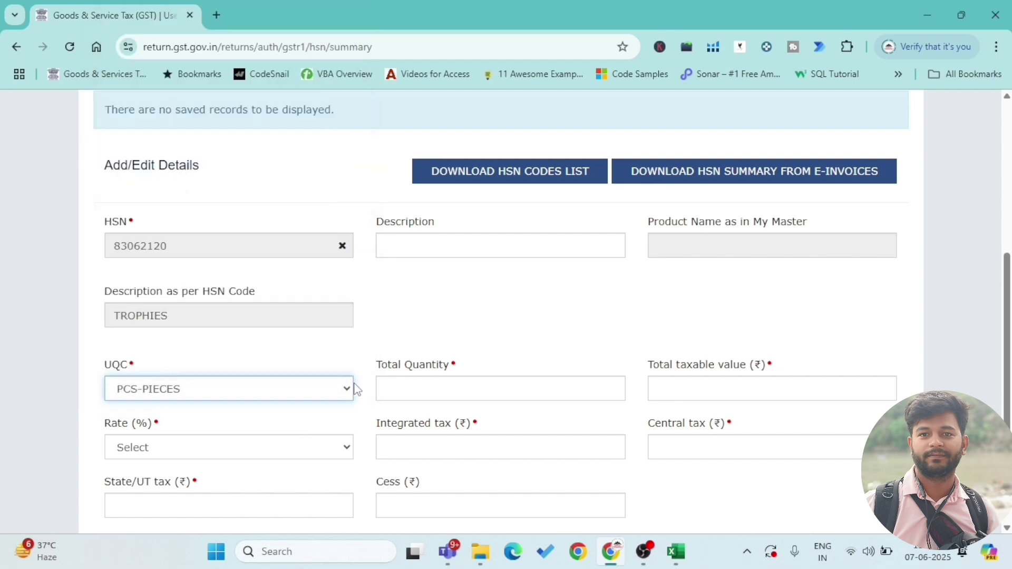
# Step: Copy the quantity 1 from cell D5 of the Excel report into the portal's Total Quantity
pyautogui.click(383, 386)
pyautogui.hotkey('alt', 'Tab')
pyautogui.click(248, 245)
pyautogui.hotkey('ctrl', 'c')
pyautogui.hotkey('alt', 'Tab')
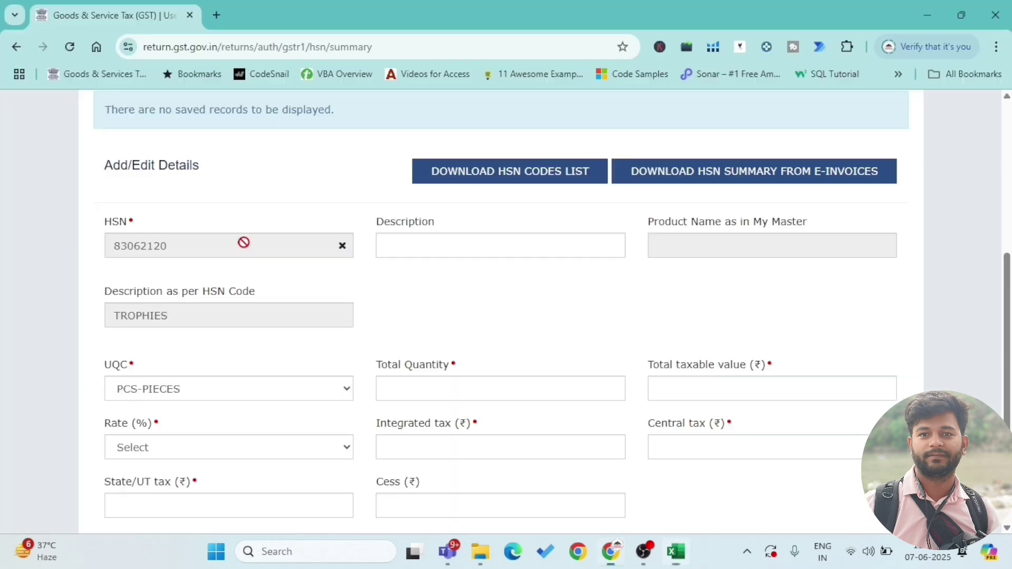
pyautogui.hotkey('ctrl', 'v')
pyautogui.press('Tab')
# Step: Take the Total Value 599 from cell F5 of the Excel report and enter it as the portal's total taxable value
pyautogui.hotkey('alt', 'Tab')
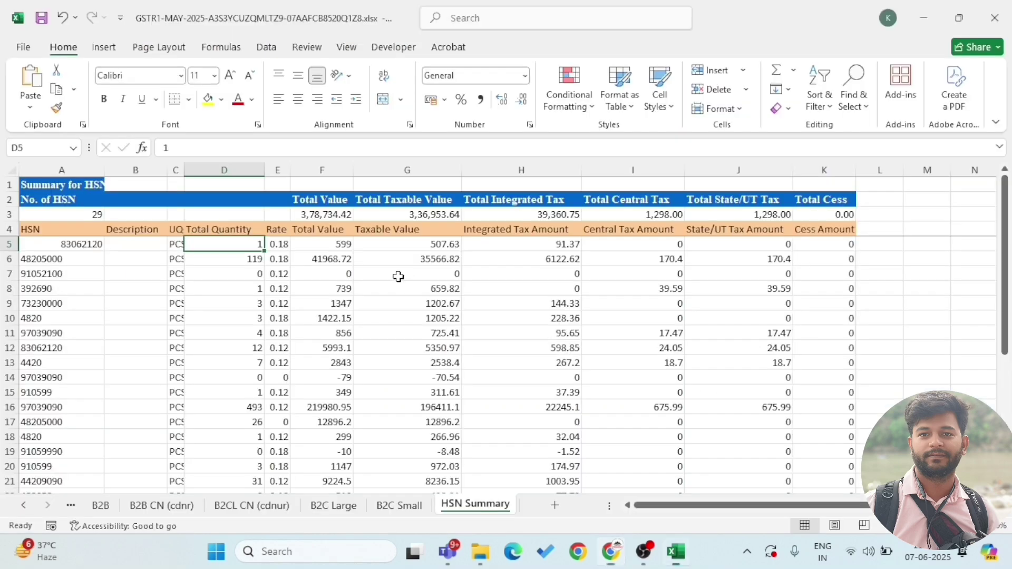
pyautogui.click(321, 248)
pyautogui.hotkey('ctrl', 'c')
pyautogui.hotkey('alt', 'Tab')
pyautogui.write('599')
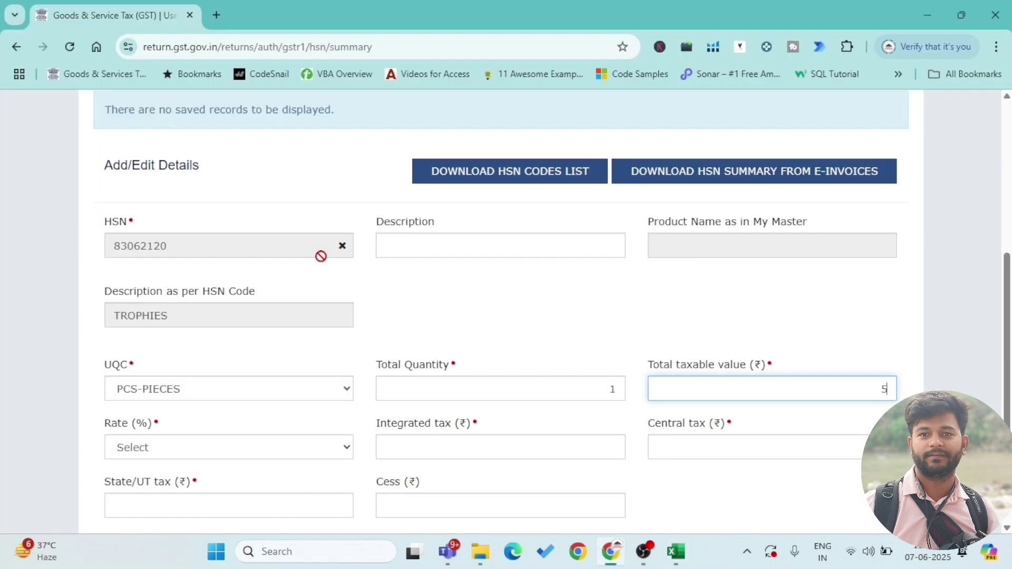
pyautogui.hotkey('alt', 'Tab')
pyautogui.hotkey('alt', 'Tab')
pyautogui.hotkey('alt', 'Tab')
pyautogui.hotkey('alt', 'Tab')
# Step: Check row 5's rate in the Excel report and set the portal record's rate to 18
pyautogui.hotkey('alt', 'Tab')
pyautogui.press('Right')
pyautogui.press('Right')
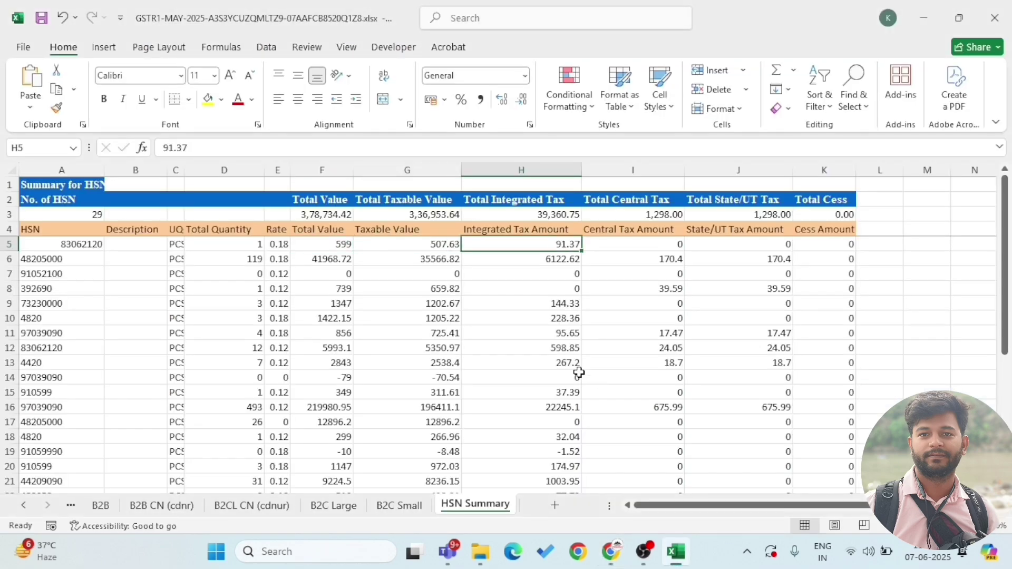
pyautogui.hotkey('alt', 'Tab')
pyautogui.click(178, 448)
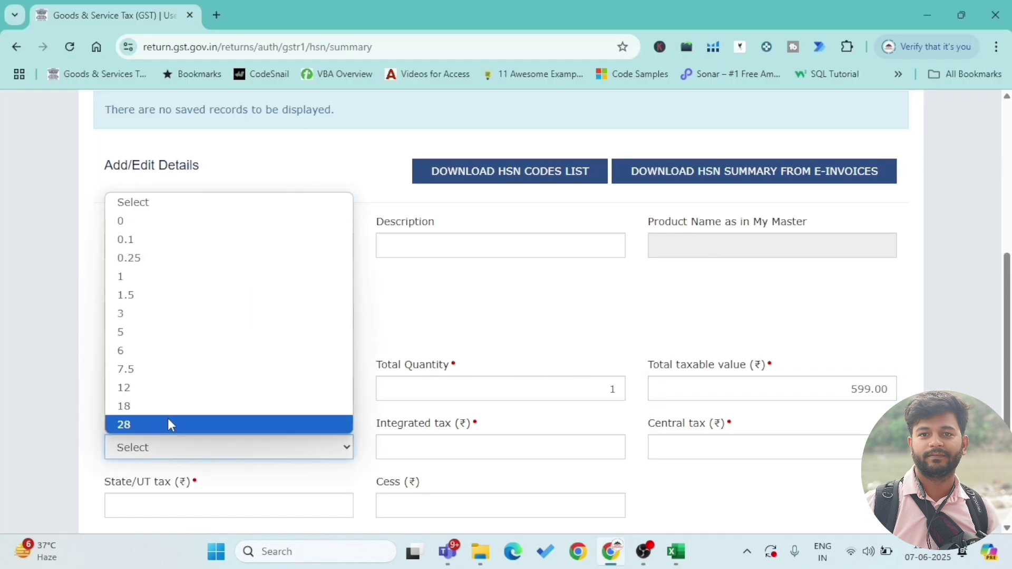
pyautogui.press('Escape')
pyautogui.hotkey('alt', 'Tab')
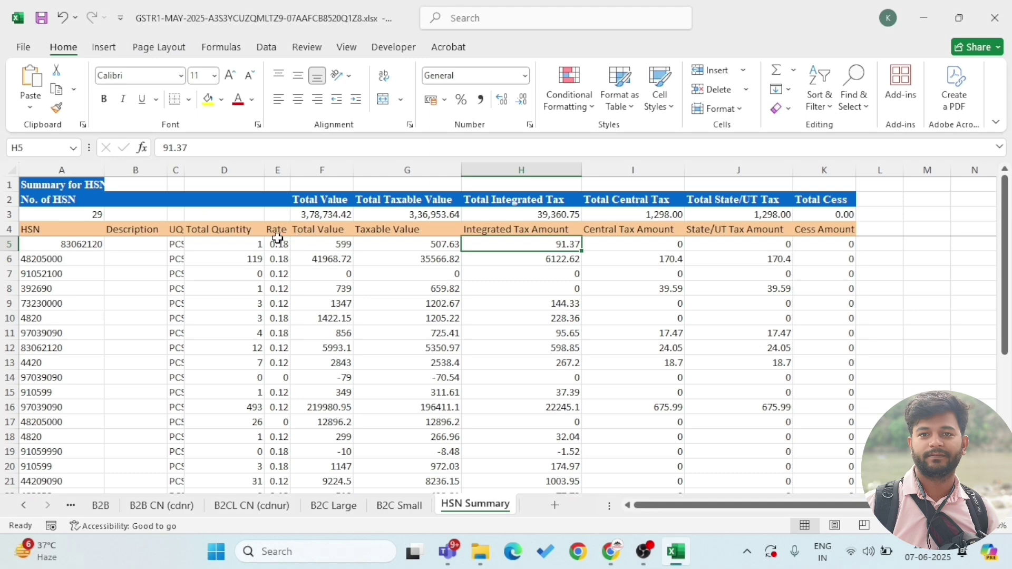
pyautogui.hotkey('alt', 'Tab')
pyautogui.press('1')
pyautogui.press('8')
# Step: Compare the portal's Integrated, Central and State/UT tax fields with the tax amounts in row 5 of the HSN Summary sheet
pyautogui.scroll(-3, 398, 407)
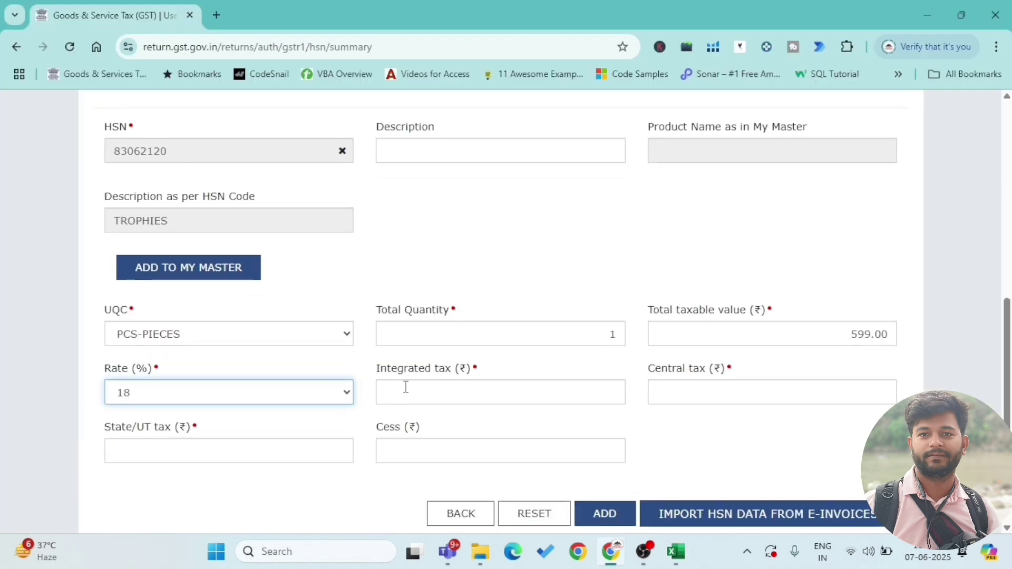
pyautogui.click(462, 391)
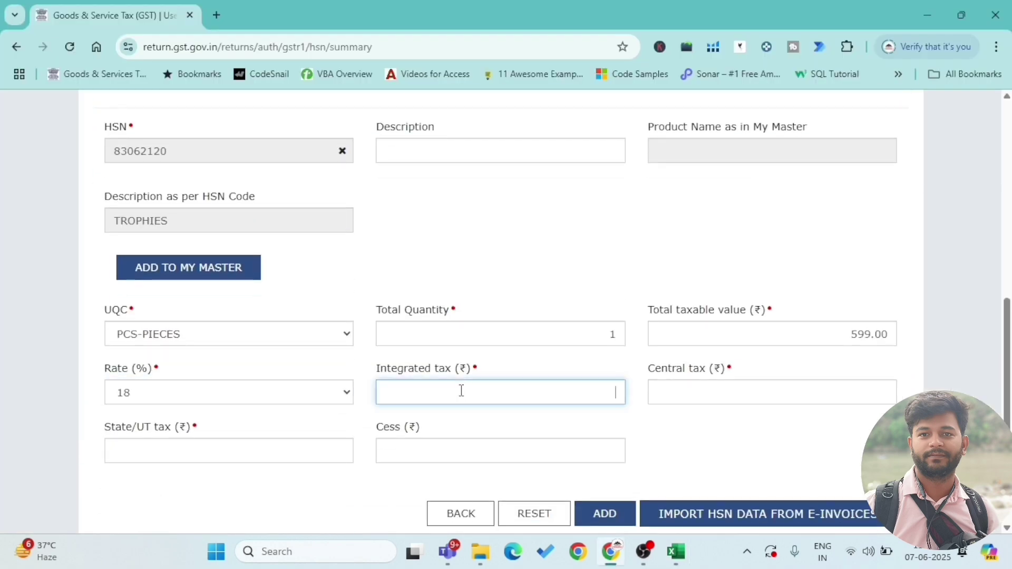
pyautogui.click(745, 392)
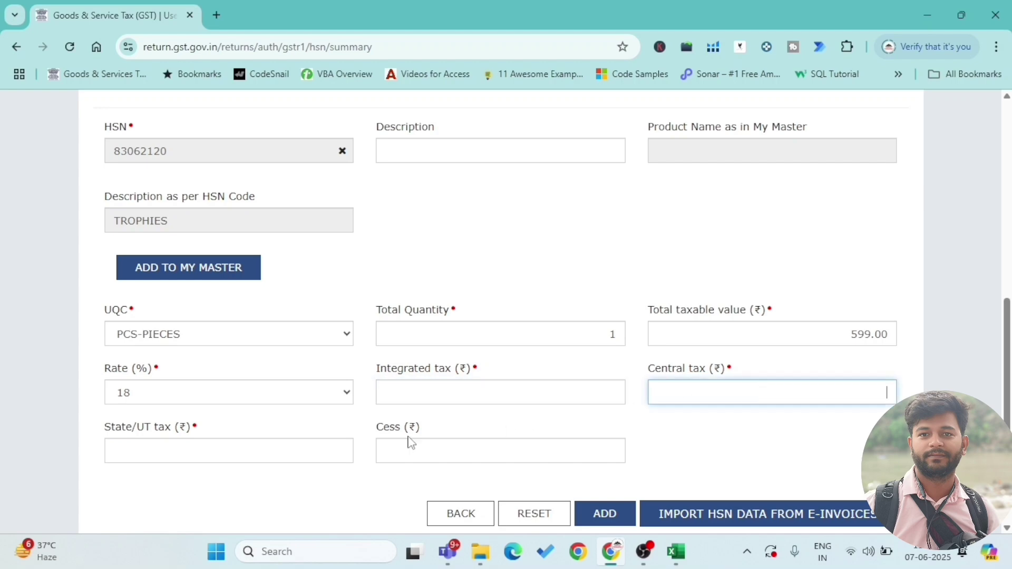
pyautogui.click(264, 446)
pyautogui.hotkey('alt', 'Tab')
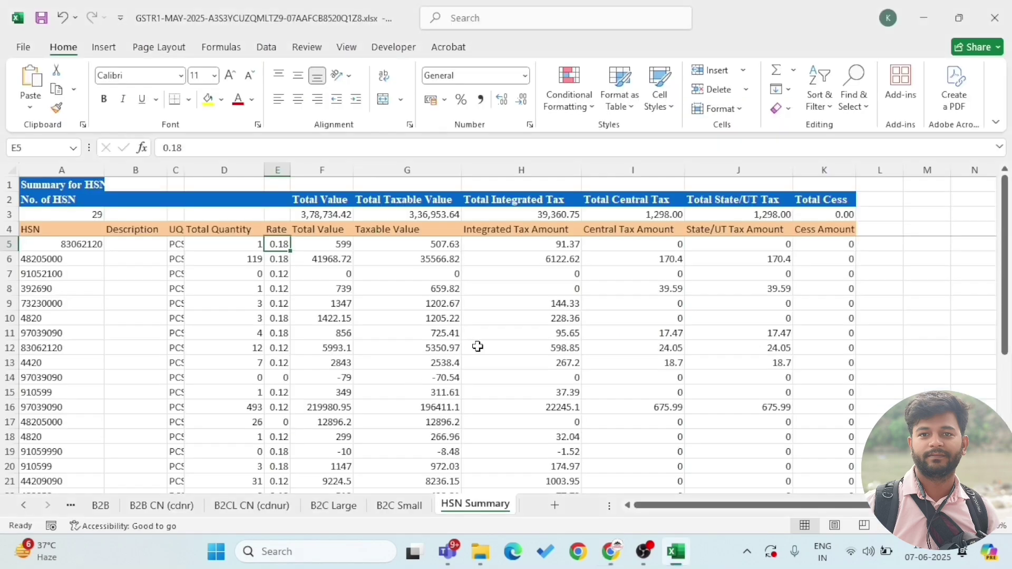
pyautogui.press('Right')
pyautogui.press('Right')
pyautogui.press('Right')
pyautogui.press('Right')
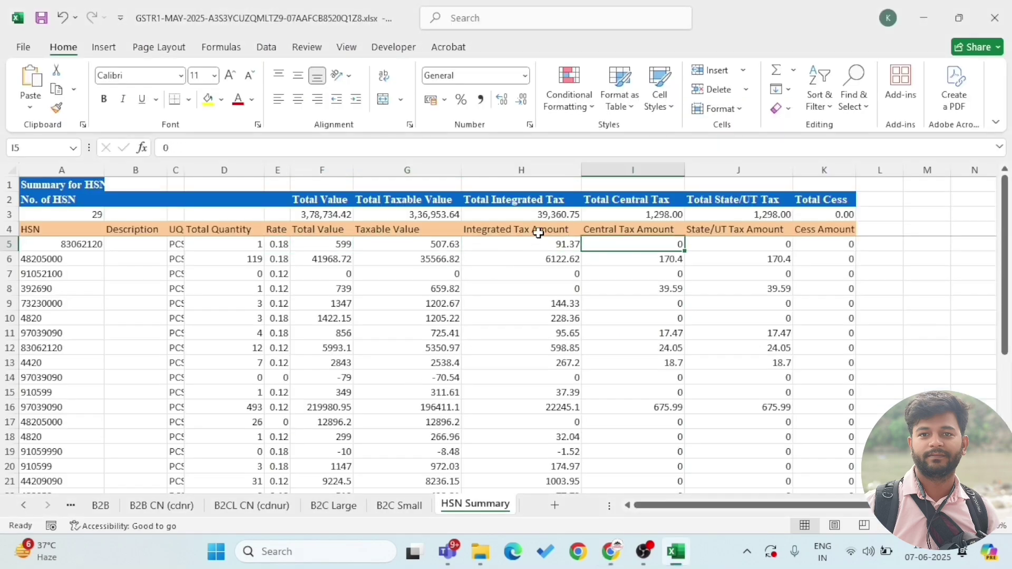
pyautogui.press('Left')
pyautogui.hotkey('alt', 'Tab')
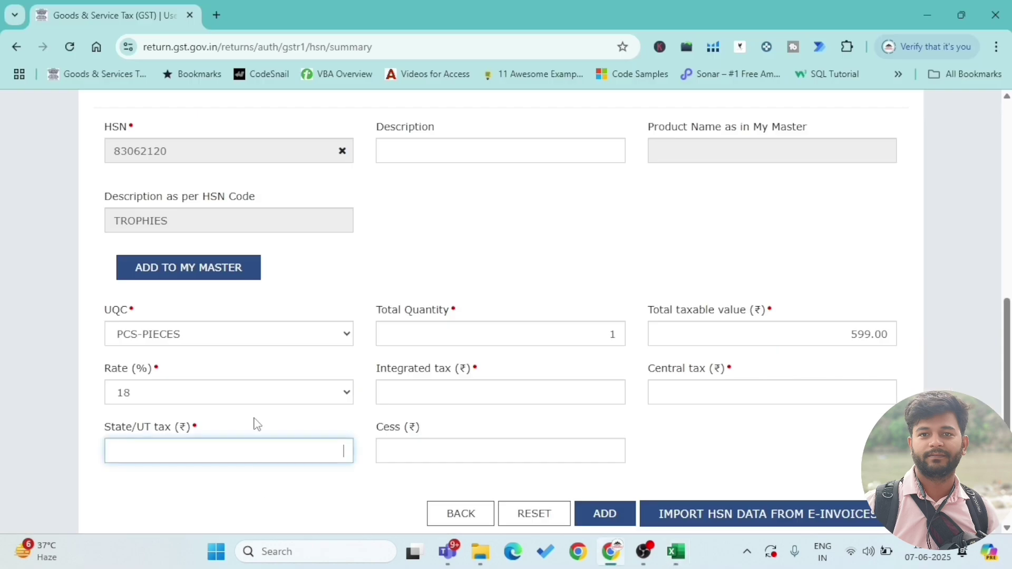
# Step: Enter 91.37 from cell H5 of the Excel report as the State/UT tax on the portal
pyautogui.hotkey('alt', 'Tab')
pyautogui.hotkey('alt', 'Tab')
pyautogui.write('91.67')
pyautogui.press('BackSpace')
pyautogui.hotkey('alt', 'Tab')
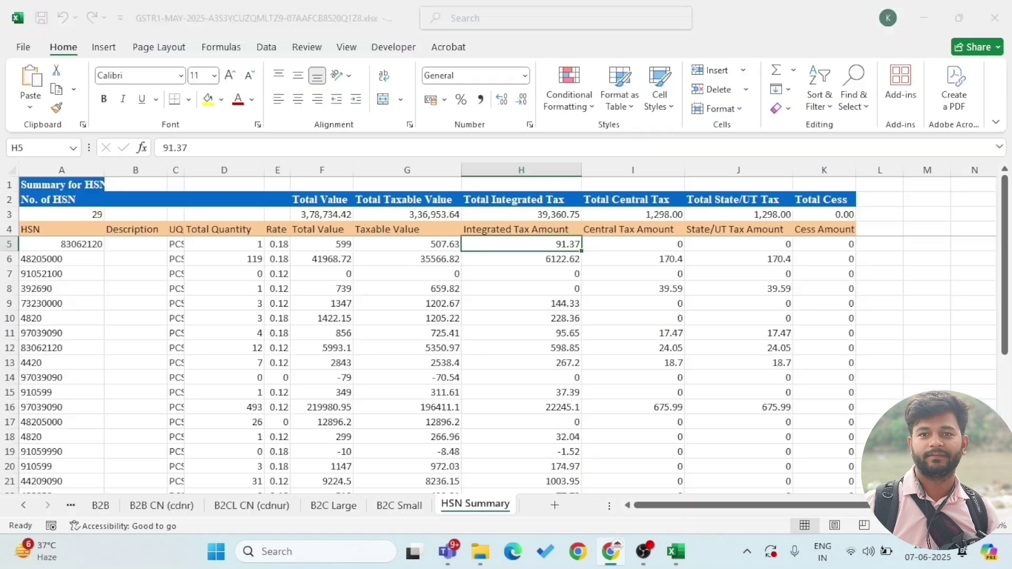
pyautogui.hotkey('alt', 'Tab')
# Step: Set the portal record's State/UT tax to 0 and enter 91.37 from cell H5 as its Integrated tax
pyautogui.moveTo(285, 447); pyautogui.dragTo(355, 468)
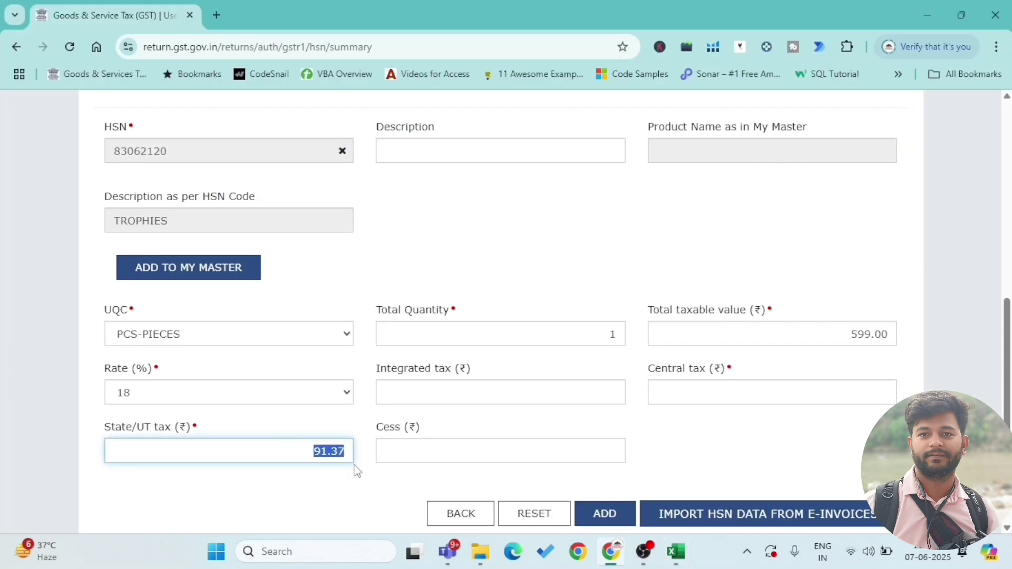
pyautogui.write('0')
pyautogui.click(575, 384)
pyautogui.hotkey('alt', 'Tab')
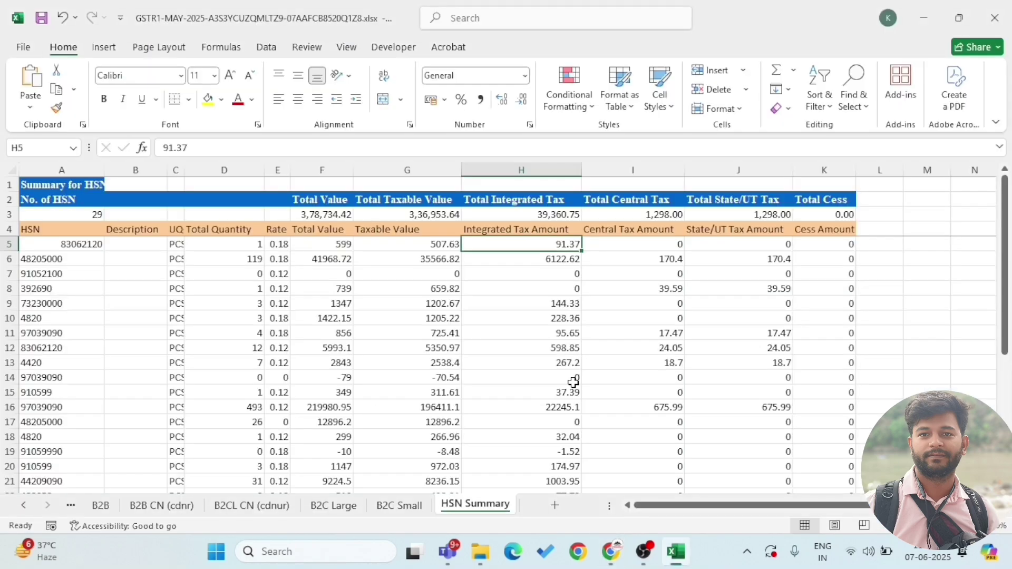
pyautogui.hotkey('alt', 'Tab')
pyautogui.write('9')
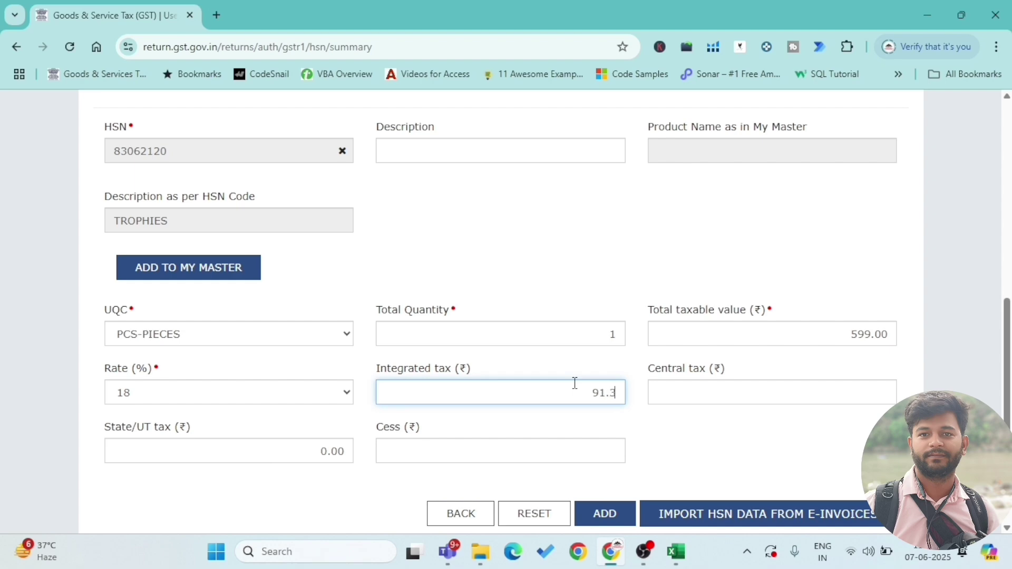
pyautogui.click(641, 456)
# Step: Set the Central tax and Cess of the HSN 83062120 record to 0
pyautogui.click(691, 395)
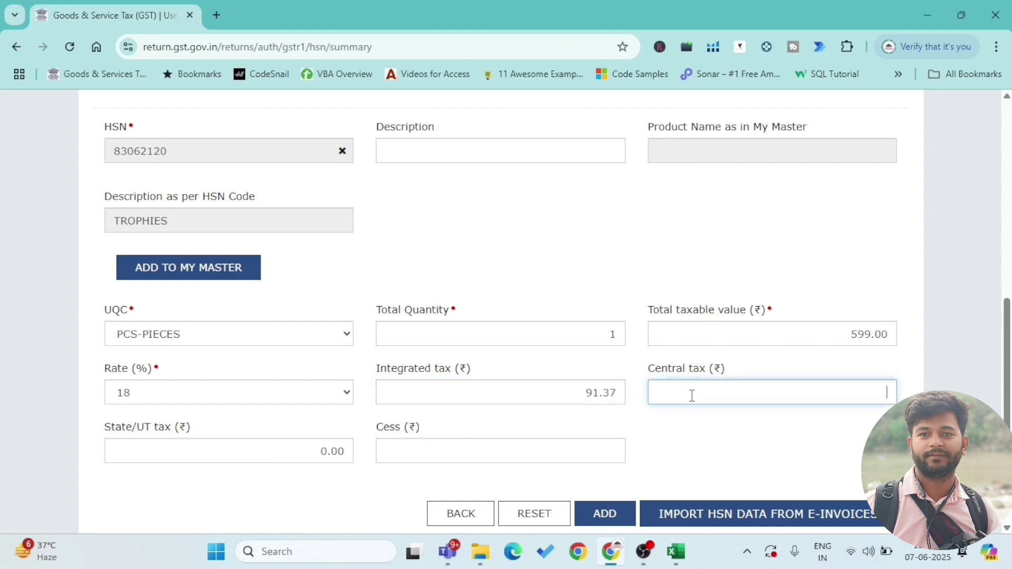
pyautogui.write('0')
pyautogui.click(611, 450)
# Step: Add the completed HSN 83062120 record to the B2B supplies summary and save it
pyautogui.click(605, 514)
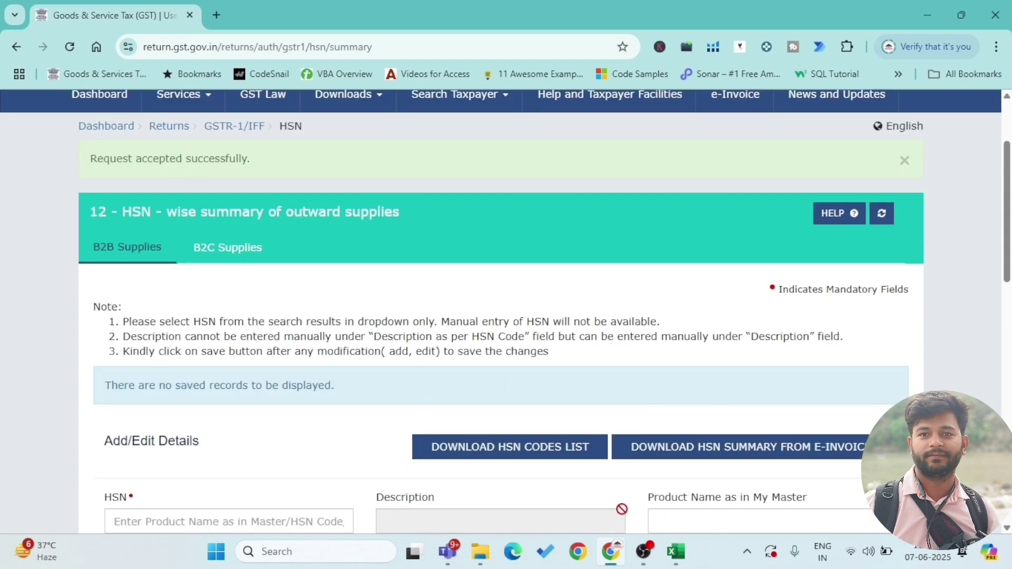
pyautogui.scroll(-7, 566, 431)
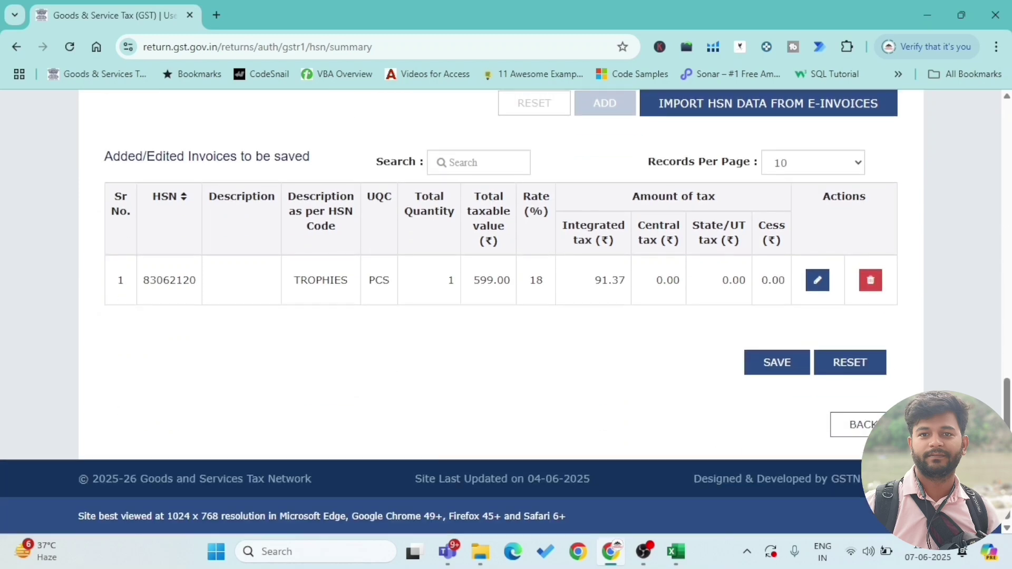
pyautogui.click(777, 363)
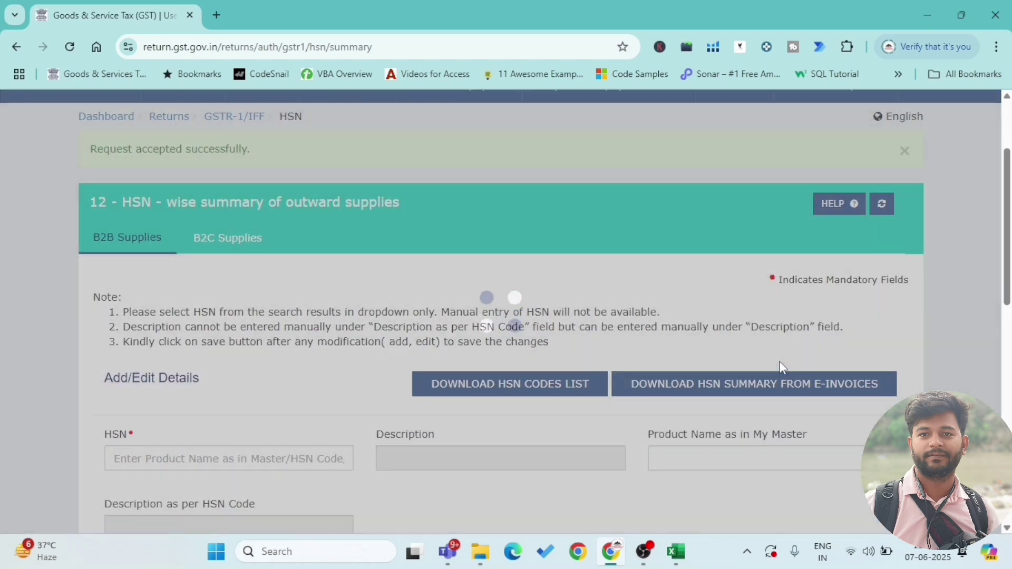
# Step: Copy HSN code 83062120 from cell A12 of the Excel report and select its TROPHIES match for a new portal record
pyautogui.scroll(-3, 779, 363)
pyautogui.hotkey('alt', 'Tab')
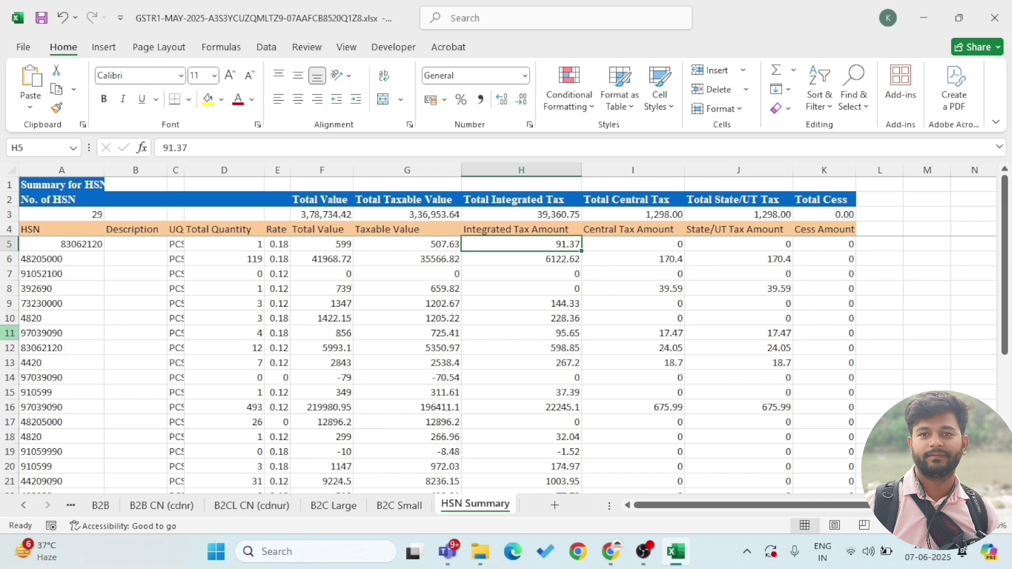
pyautogui.click(23, 348)
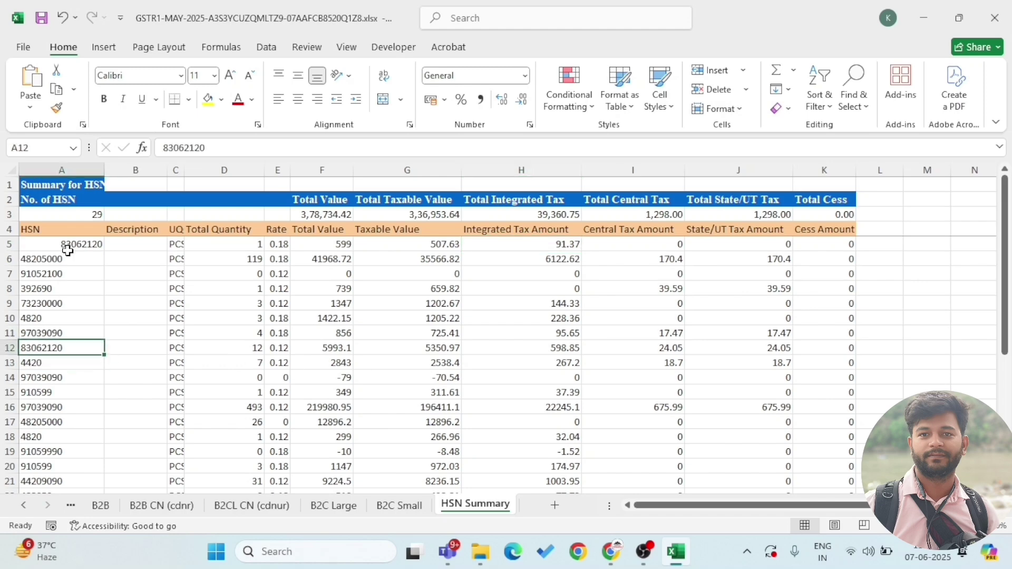
pyautogui.doubleClick(281, 147)
pyautogui.hotkey('ctrl', 'c')
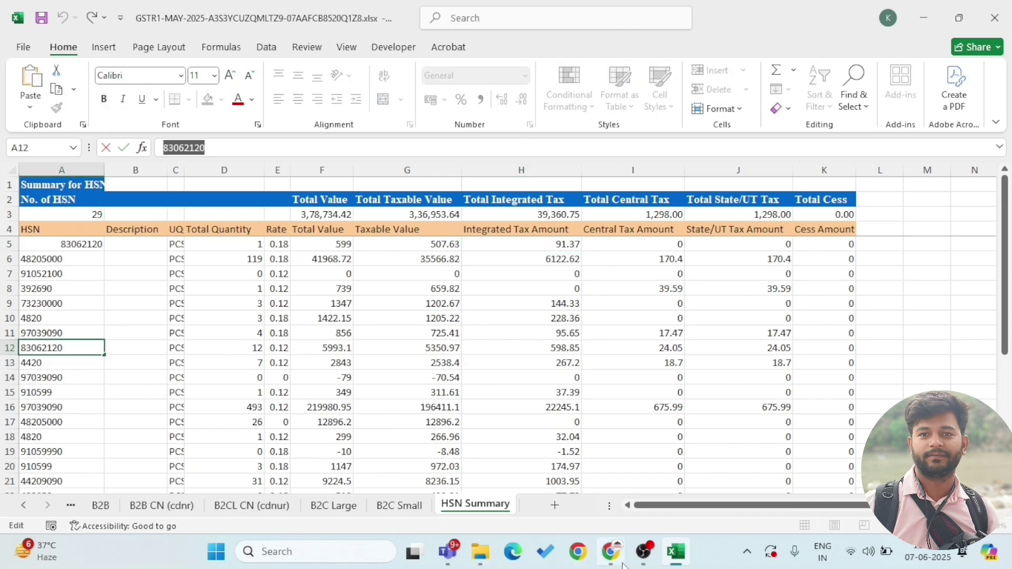
pyautogui.click(611, 551)
pyautogui.click(214, 238)
pyautogui.hotkey('ctrl', 'v')
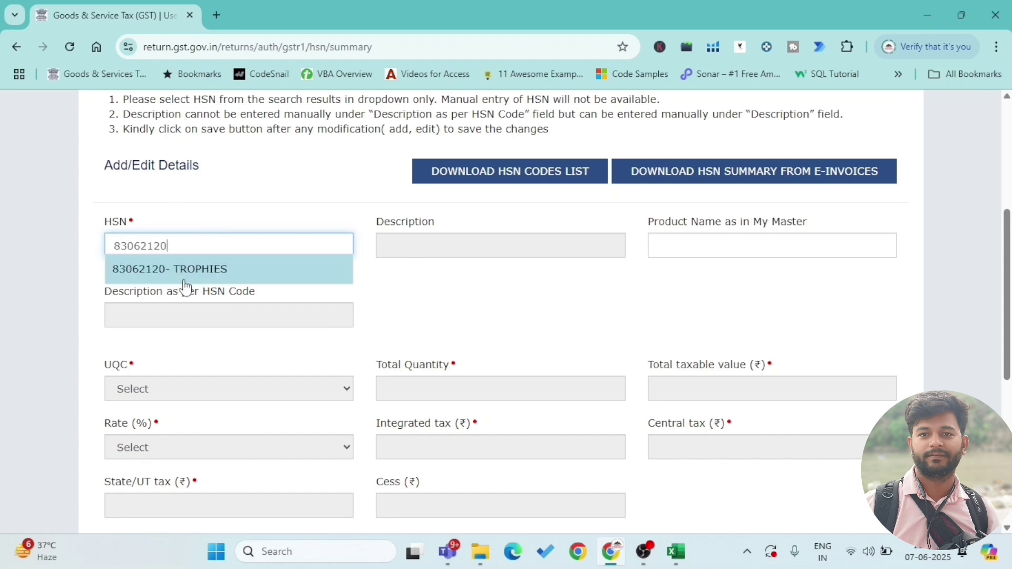
pyautogui.click(226, 270)
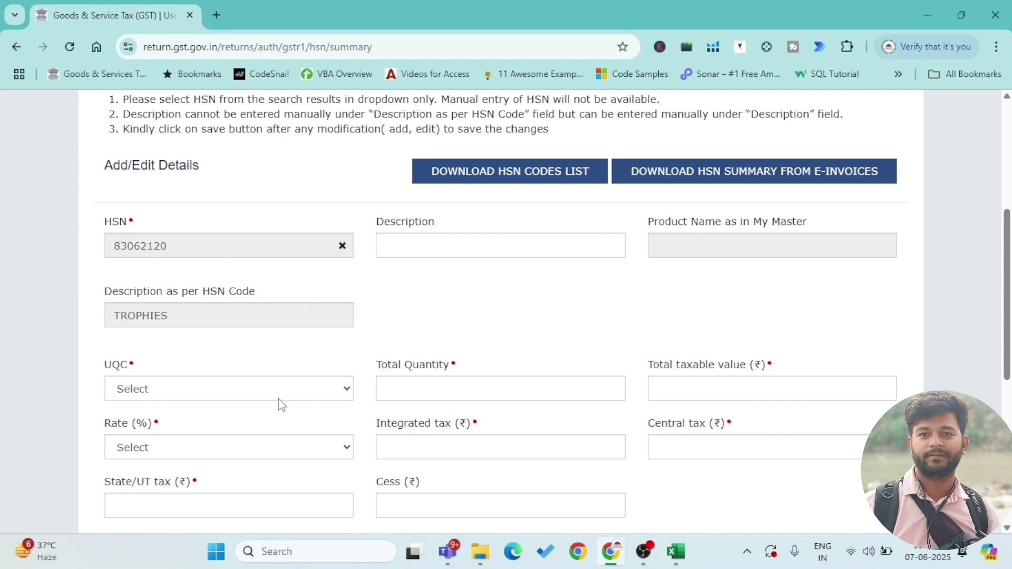
# Step: Check row 12's unit in the HSN Summary sheet and set the new record's UQC to PCS-PIECES
pyautogui.hotkey('alt', 'Tab')
pyautogui.press('Right')
pyautogui.press('Right')
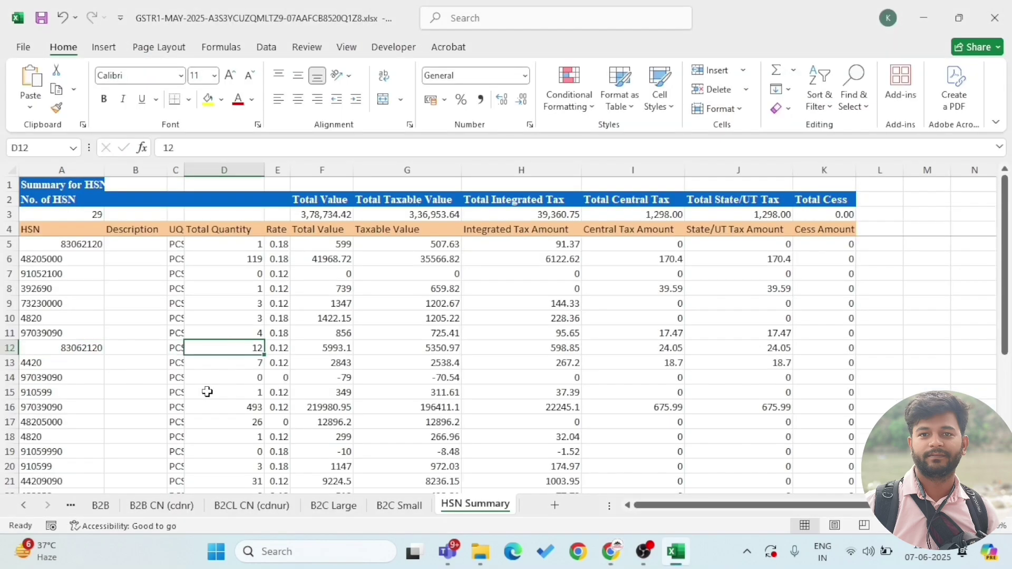
pyautogui.hotkey('alt', 'Tab')
pyautogui.click(204, 393)
pyautogui.click(253, 388)
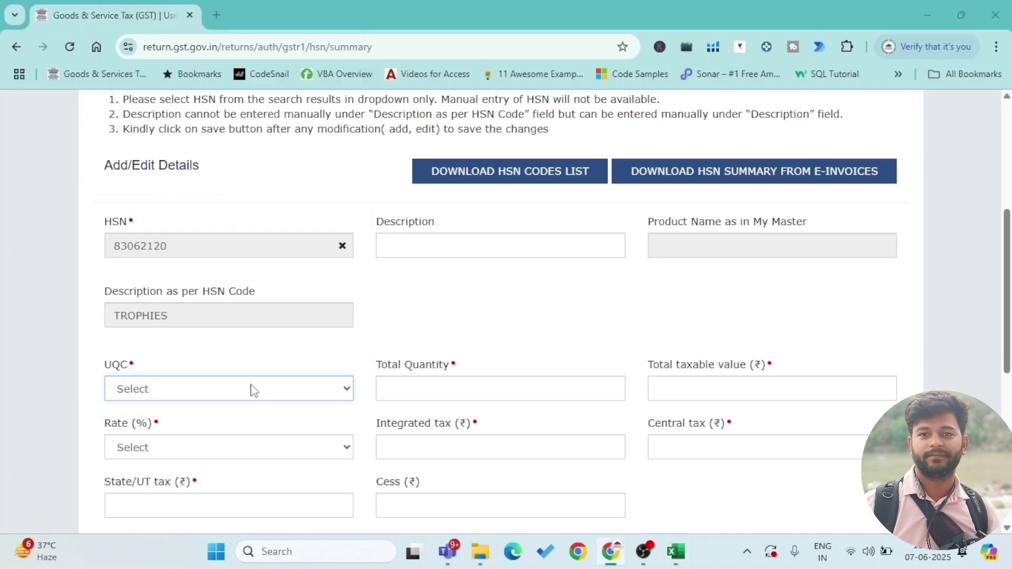
pyautogui.hotkey('alt', 'Tab')
pyautogui.hotkey('alt', 'Tab')
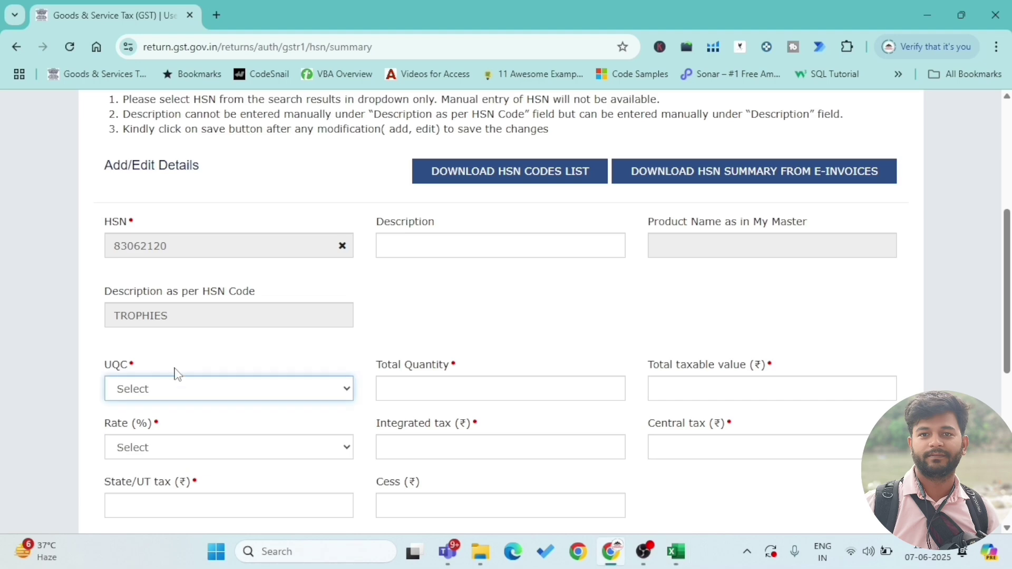
pyautogui.click(182, 404)
pyautogui.press('p')
pyautogui.press('c')
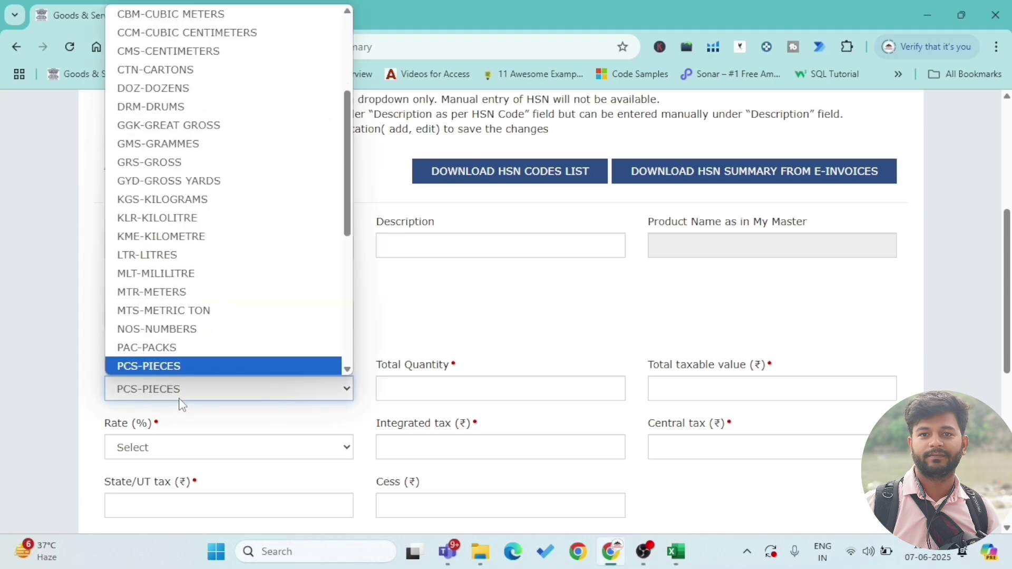
pyautogui.click(176, 364)
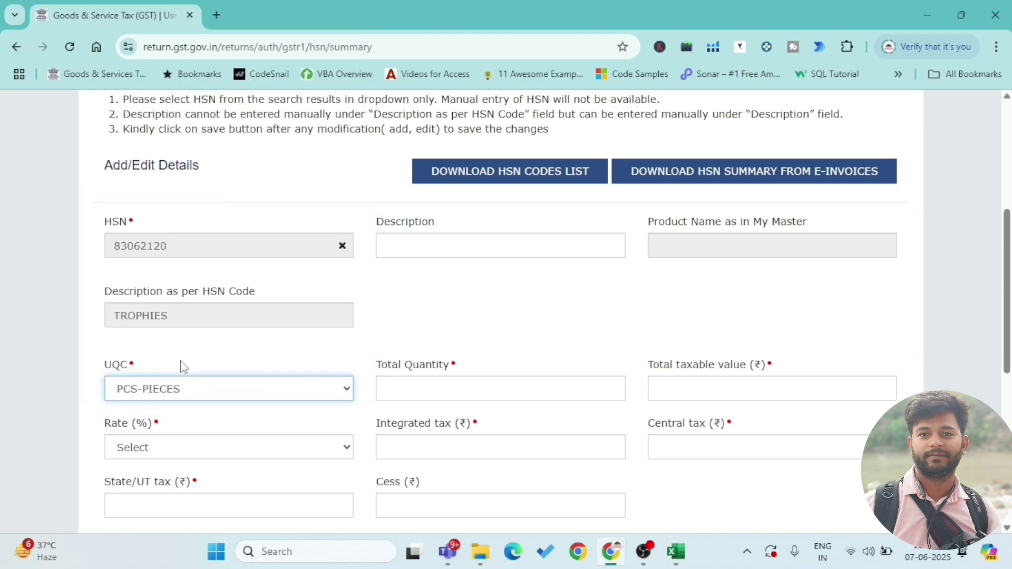
# Step: Enter 12 from cell D12 of the Excel report as the portal record's total quantity
pyautogui.click(427, 395)
pyautogui.hotkey('alt', 'Tab')
pyautogui.press('Right')
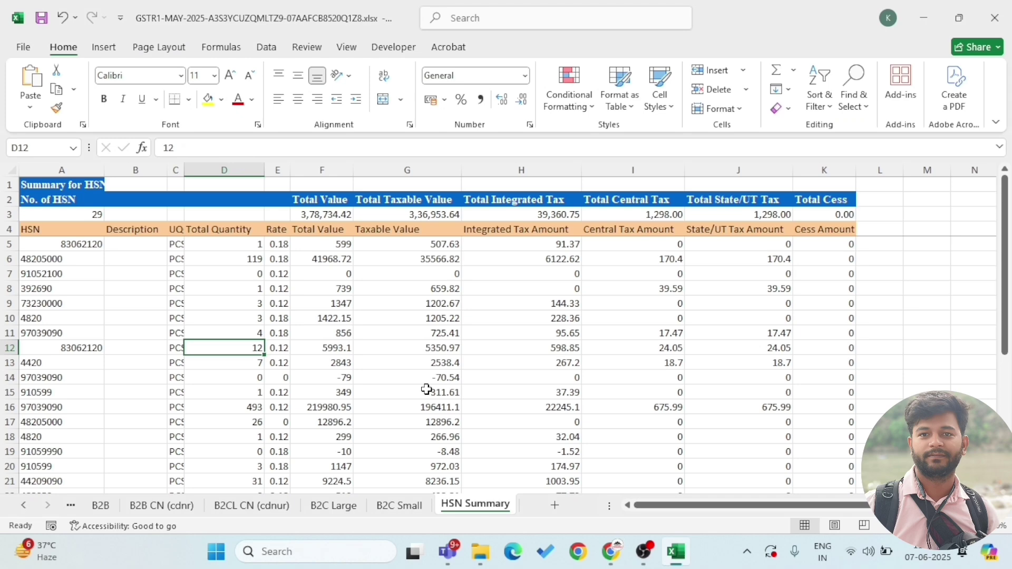
pyautogui.hotkey('alt', 'Tab')
pyautogui.write('12')
# Step: Take the Total Value 5993.1 from cell F12 and enter it as the portal record's total taxable value
pyautogui.hotkey('alt', 'Tab')
pyautogui.press('Right')
pyautogui.press('Right')
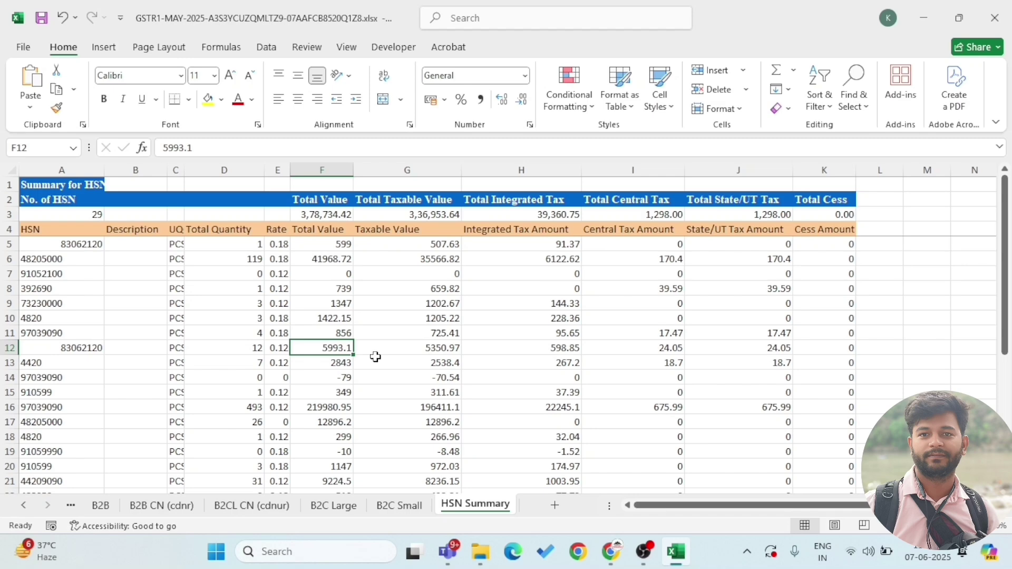
pyautogui.hotkey('alt', 'Tab')
pyautogui.press('Tab')
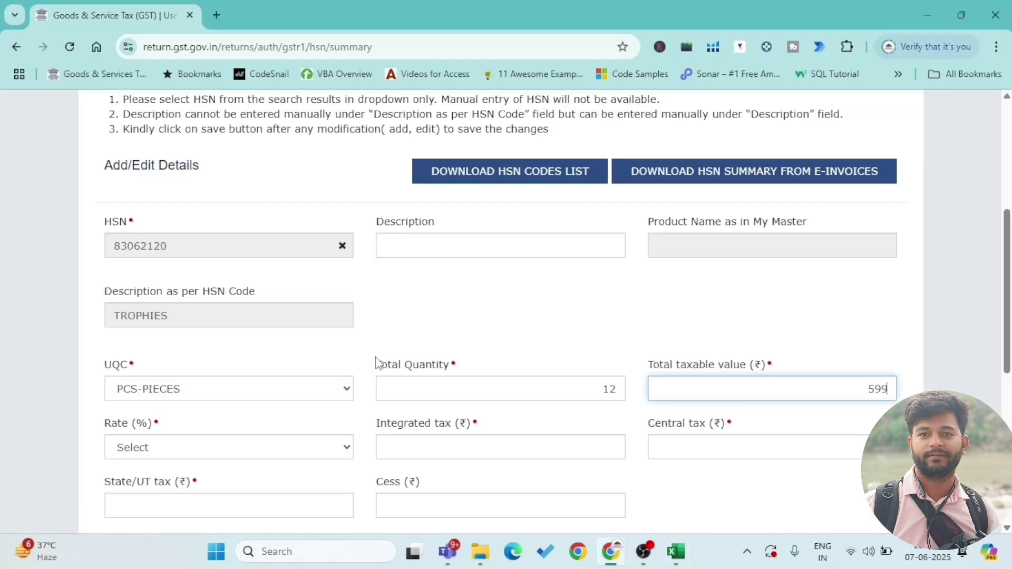
pyautogui.write('5993.00')
pyautogui.hotkey('alt', 'Tab')
pyautogui.hotkey('alt', 'Tab')
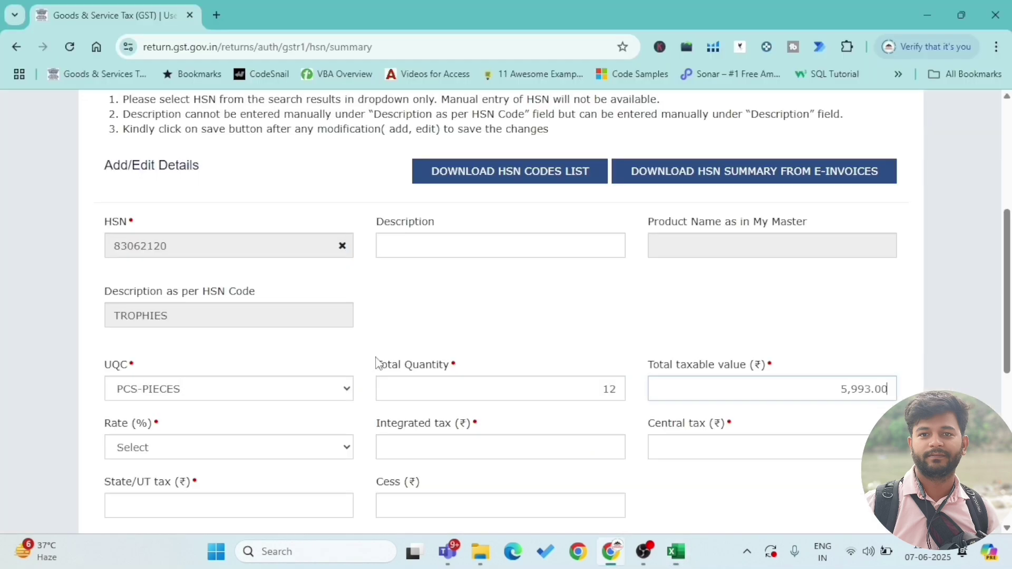
pyautogui.press('BackSpace')
pyautogui.press('BackSpace')
pyautogui.write('1')
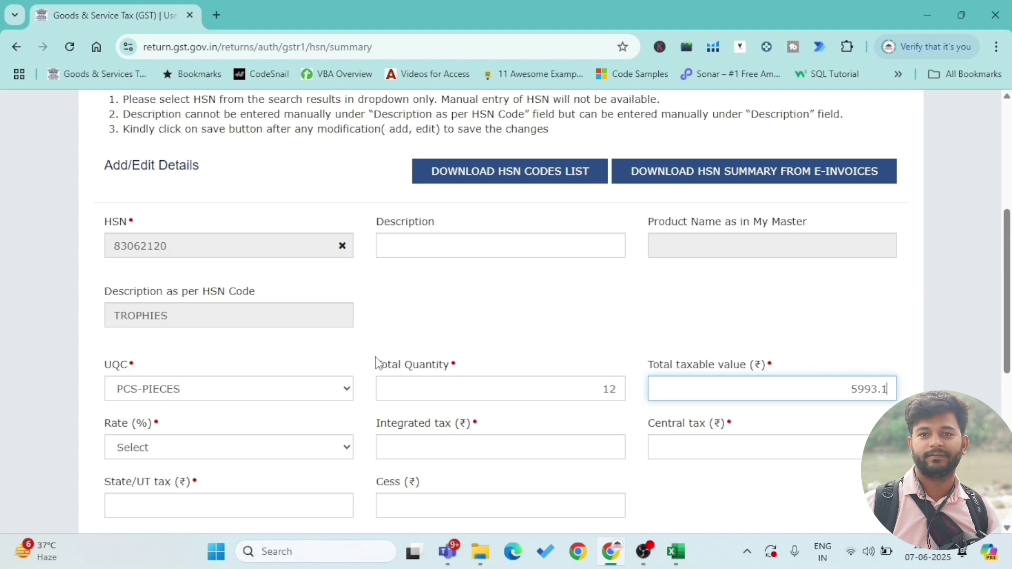
# Step: Check row 12's rate in the Excel report and set the portal record's rate to 12
pyautogui.hotkey('alt', 'Tab')
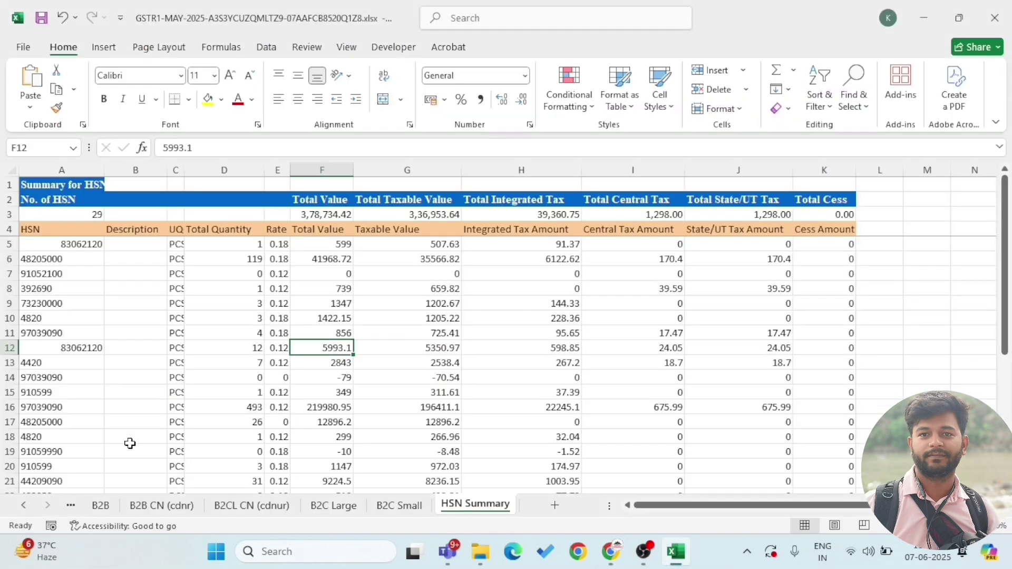
pyautogui.hotkey('alt', 'Tab')
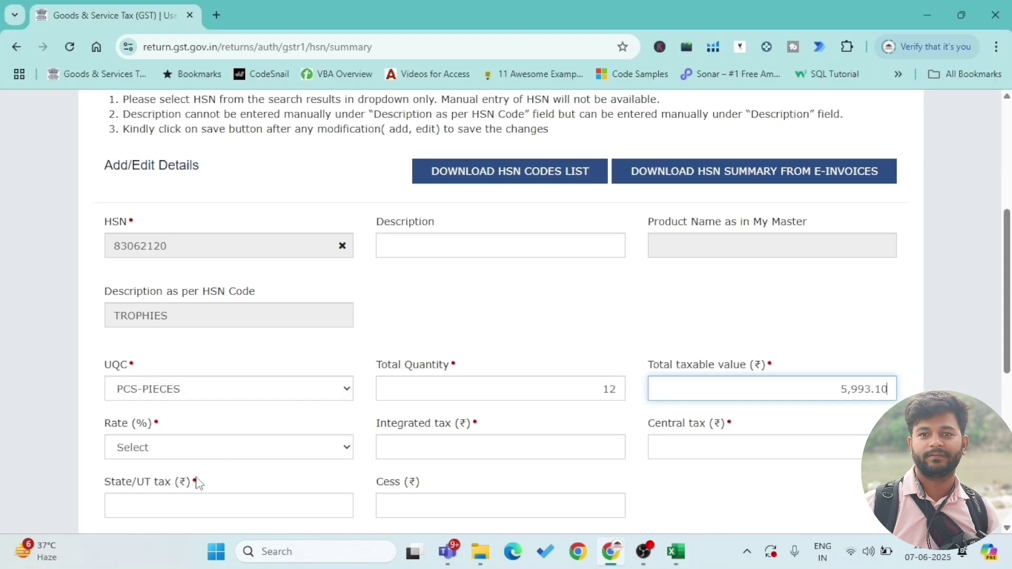
pyautogui.click(188, 458)
pyautogui.click(162, 388)
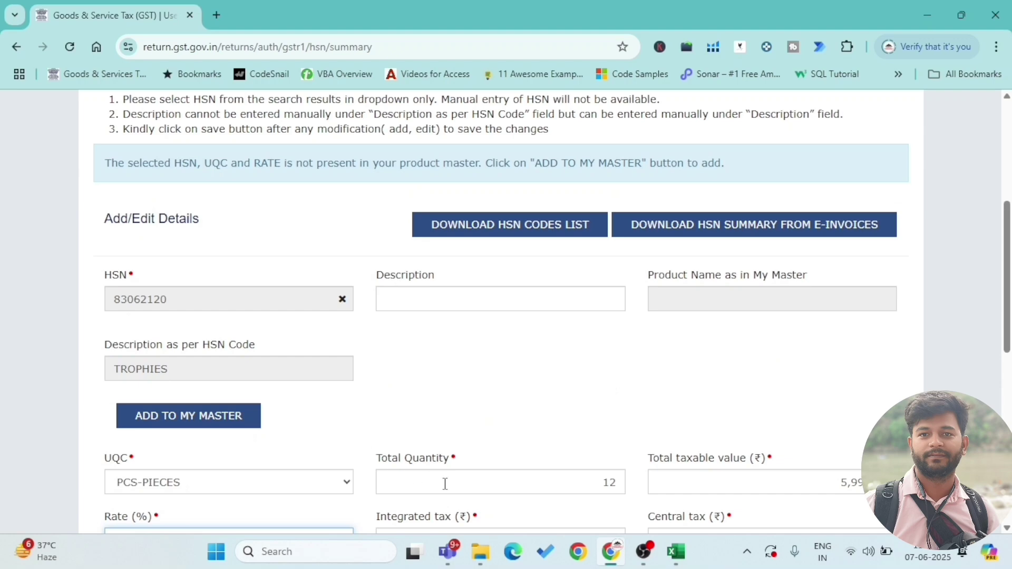
# Step: Find the integrated tax amount 598.85 in cell H12 and enter it as the portal record's Integrated tax
pyautogui.scroll(-4, 445, 483)
pyautogui.click(440, 316)
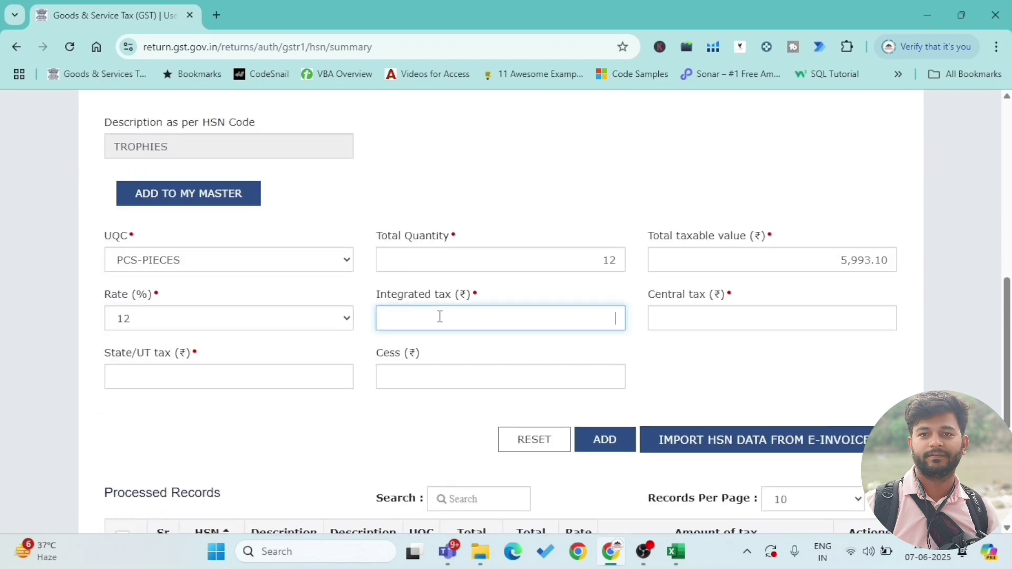
pyautogui.hotkey('alt', 'Tab')
pyautogui.press('Right')
pyautogui.press('Right')
pyautogui.press('Right')
pyautogui.press('Right')
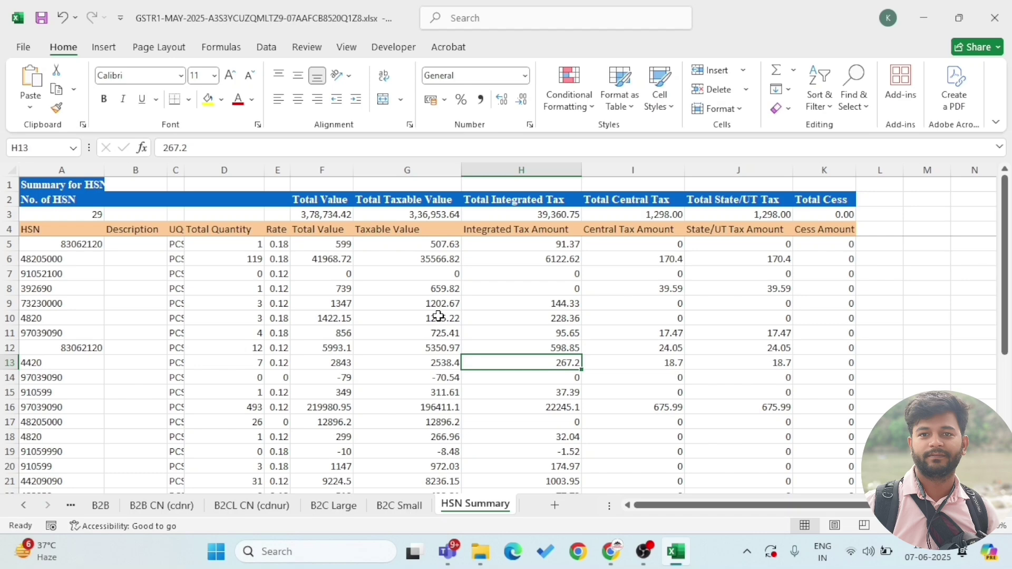
pyautogui.click(403, 350)
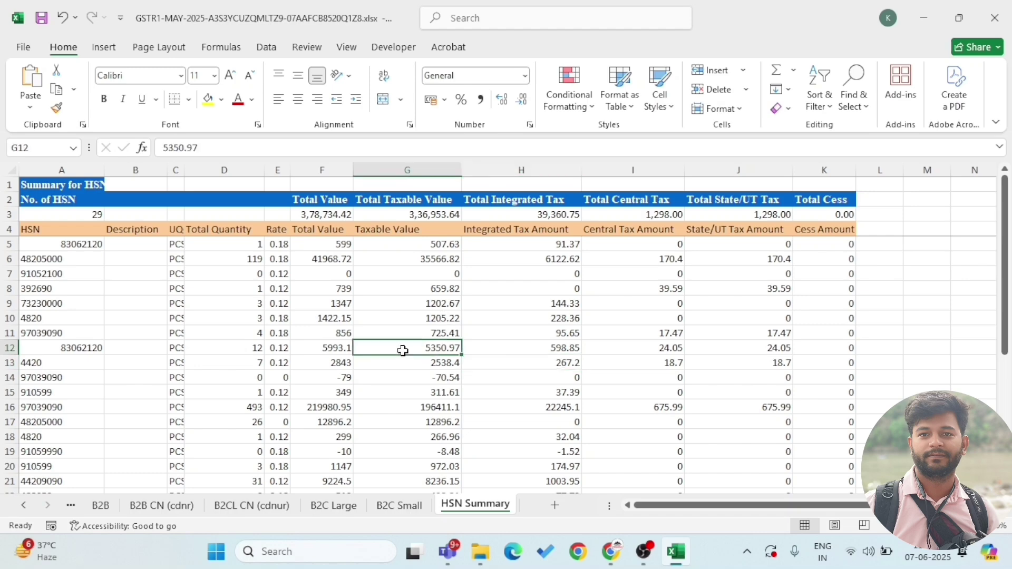
pyautogui.press('Right')
pyautogui.press('Right')
pyautogui.press('Left')
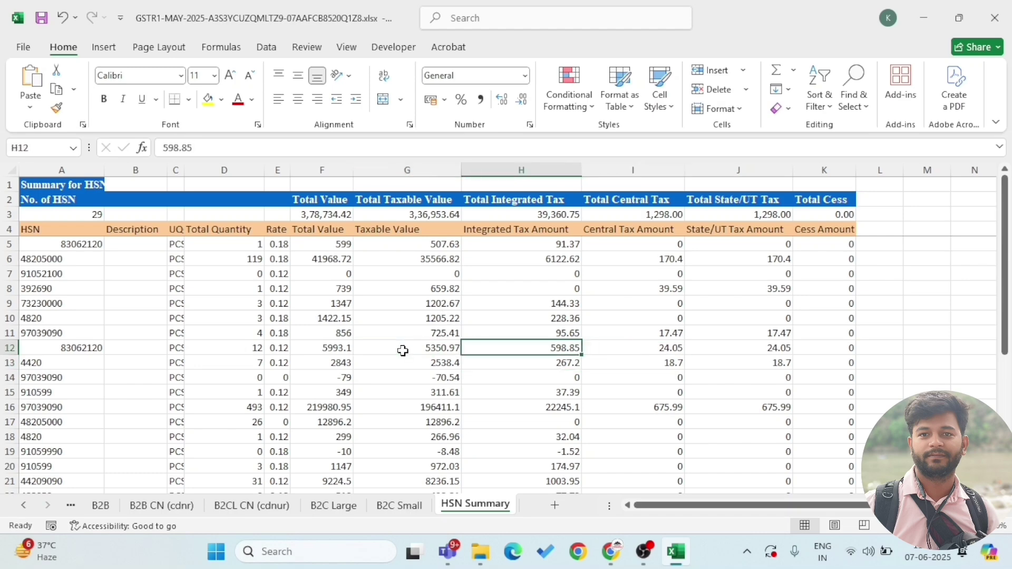
pyautogui.hotkey('alt', 'Tab')
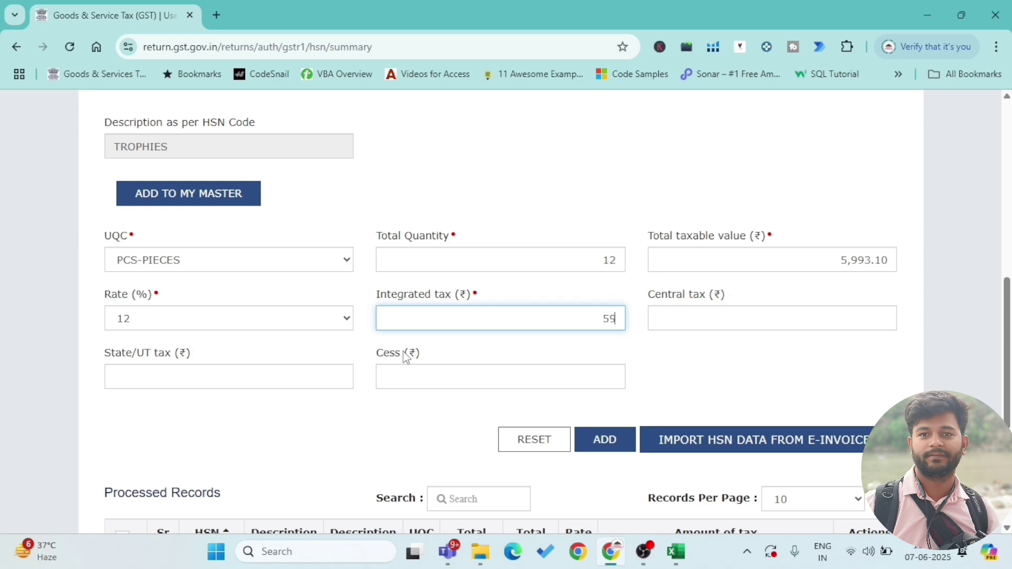
pyautogui.write('598.85')
# Step: Enter 24.05 from row 12 of the HSN Summary sheet as both the Central tax and the State/UT tax
pyautogui.click(679, 319)
pyautogui.hotkey('alt', 'Tab')
pyautogui.press('Right')
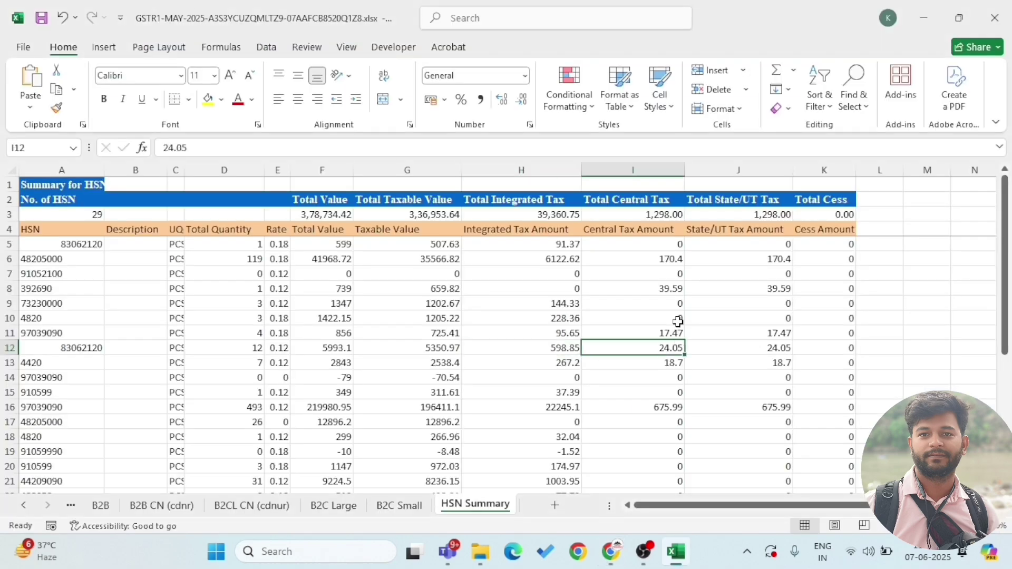
pyautogui.hotkey('alt', 'Tab')
pyautogui.write('2')
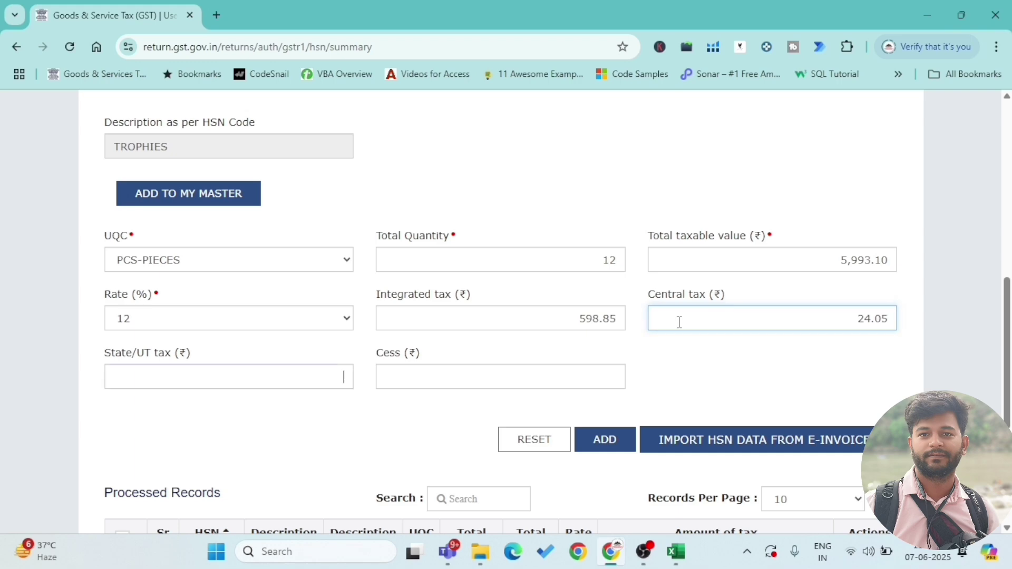
pyautogui.press('Tab')
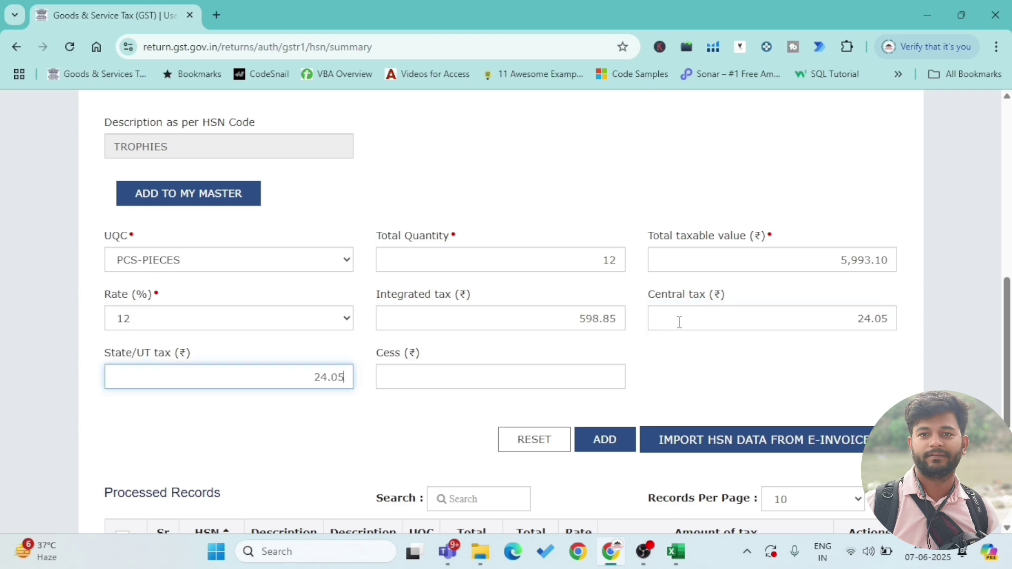
# Step: Check row 12's cess amount in the Excel report and set the portal record's Cess to 0
pyautogui.press('Tab')
pyautogui.hotkey('alt', 'Tab')
pyautogui.click(756, 364)
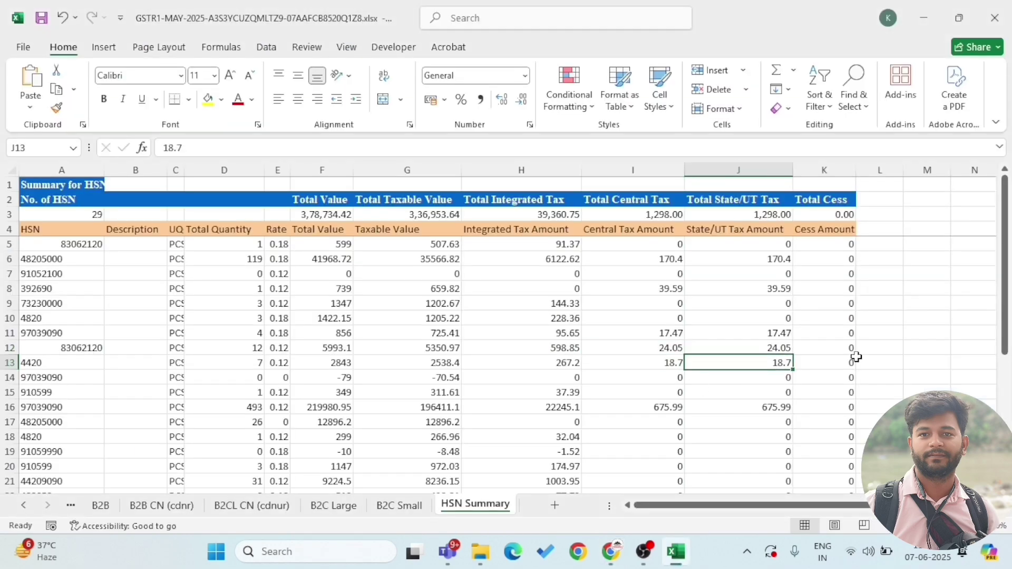
pyautogui.hotkey('alt', 'Tab')
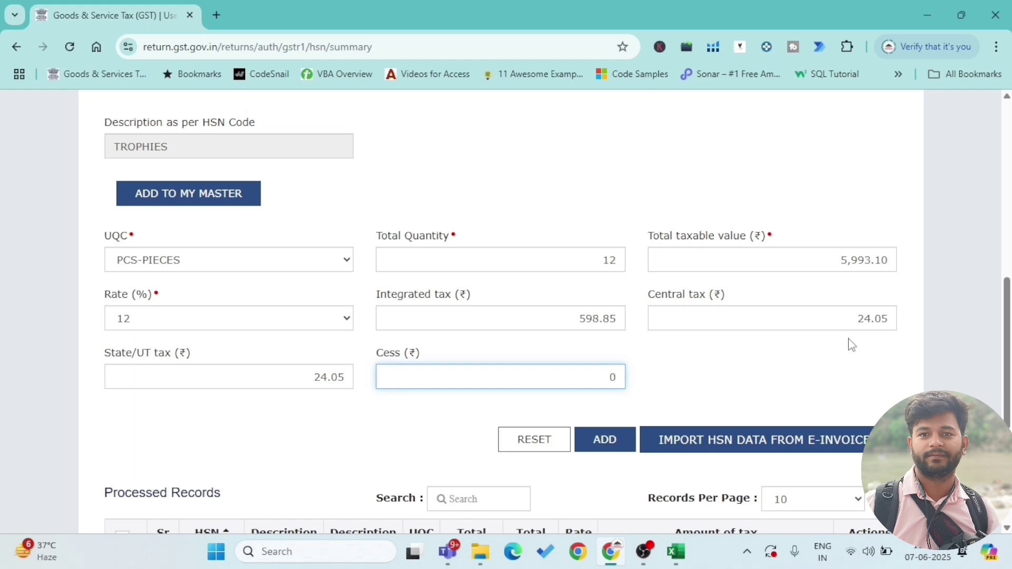
# Step: Add the TROPHIES record for HSN 83062120 at 12% and save it, returning to the GSTR-1 record overview
pyautogui.click(598, 449)
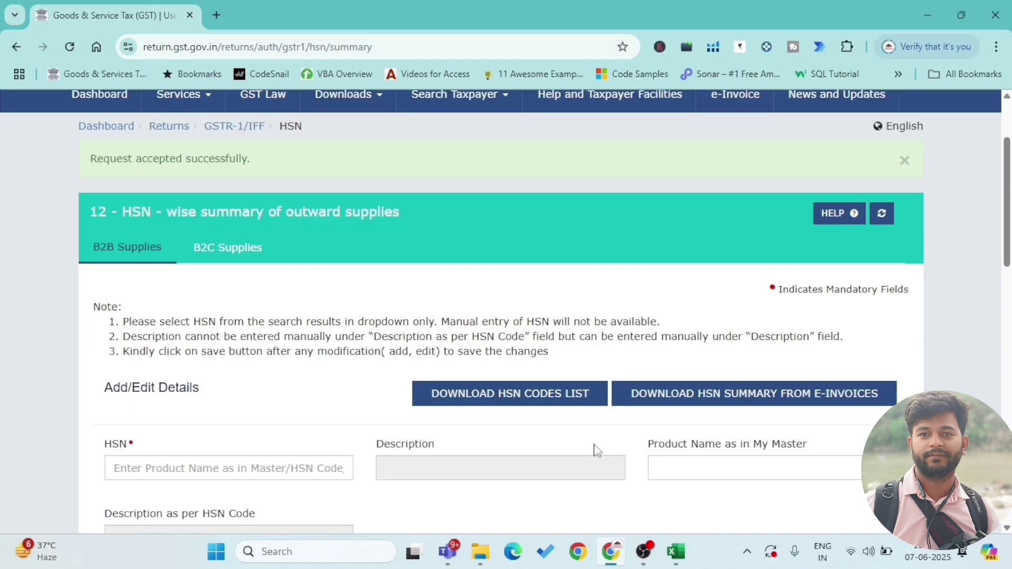
pyautogui.scroll(-10, 595, 448)
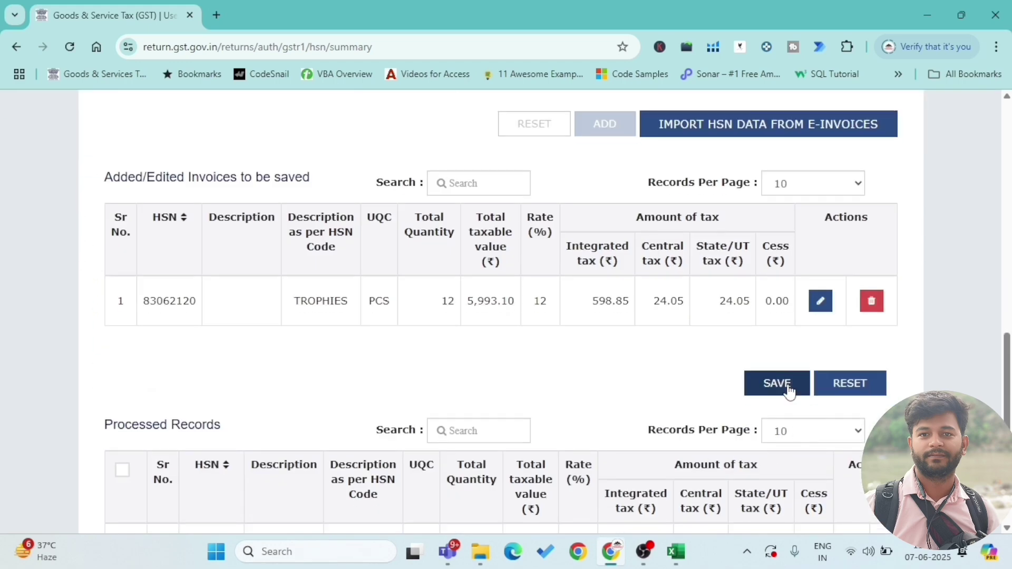
pyautogui.click(777, 383)
pyautogui.scroll(-10, 788, 389)
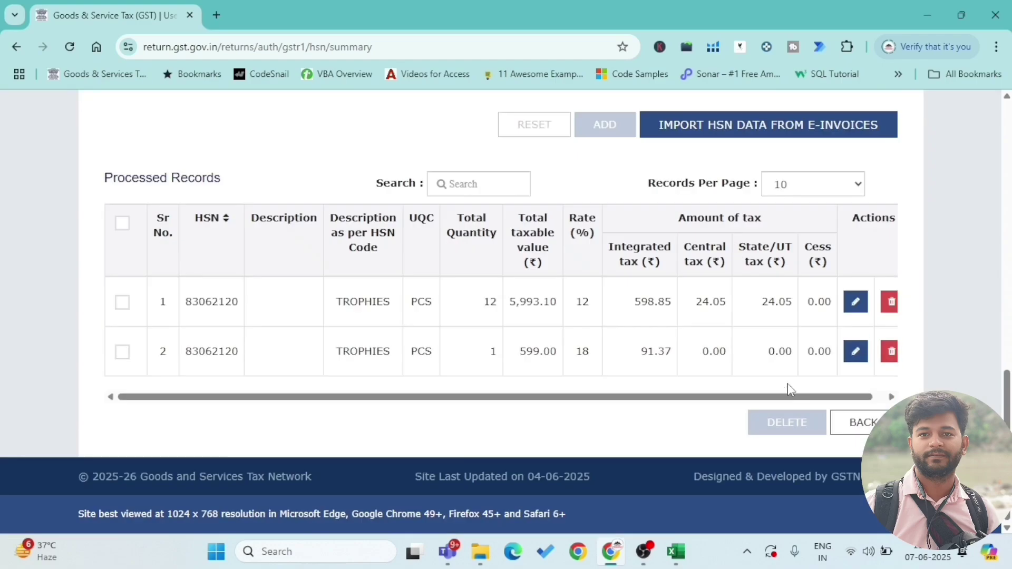
pyautogui.click(852, 424)
pyautogui.scroll(-5, 529, 289)
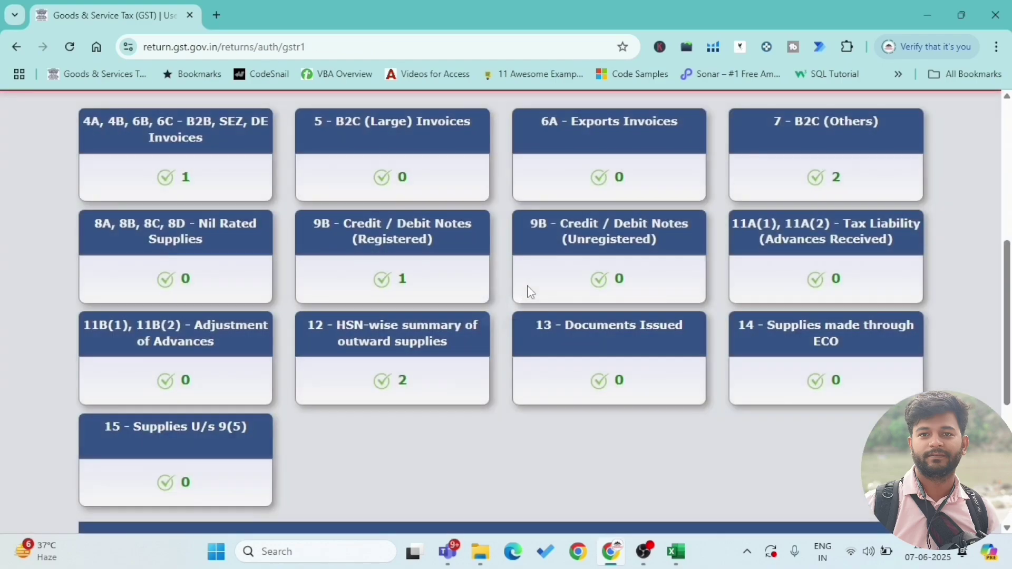
# Step: Review the remaining HSN Summary rows in the Excel report against the portal's GSTR-1 record sections
pyautogui.hotkey('alt', 'Tab')
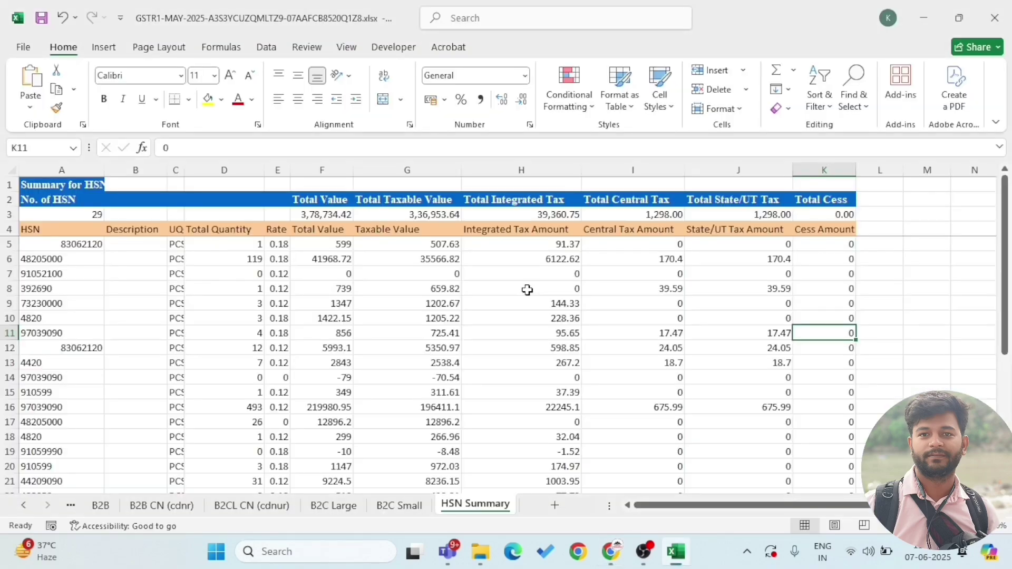
pyautogui.scroll(-4, 527, 306)
pyautogui.scroll(5, 527, 307)
pyautogui.hotkey('alt', 'Tab')
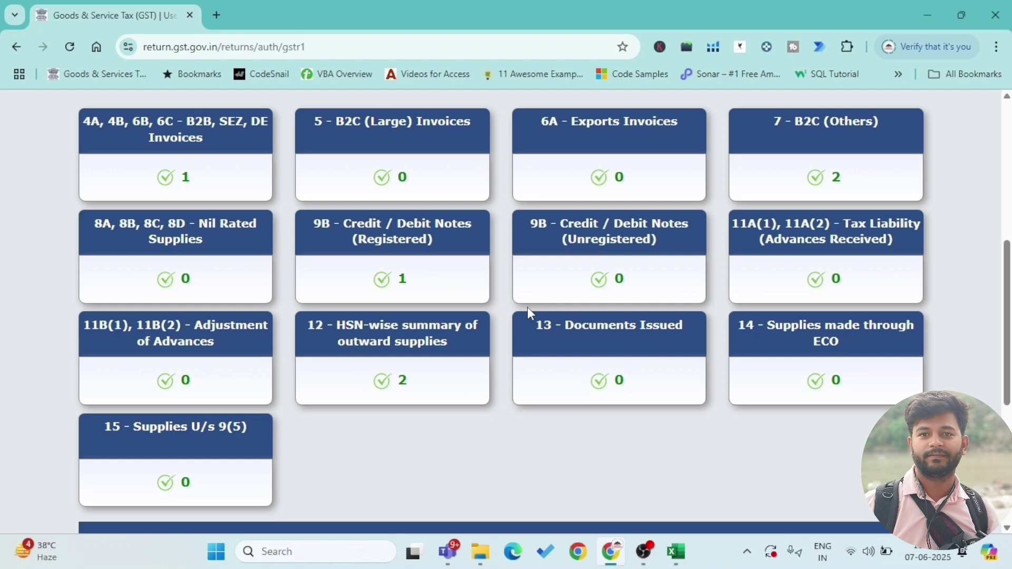
pyautogui.hotkey('alt', 'Tab')
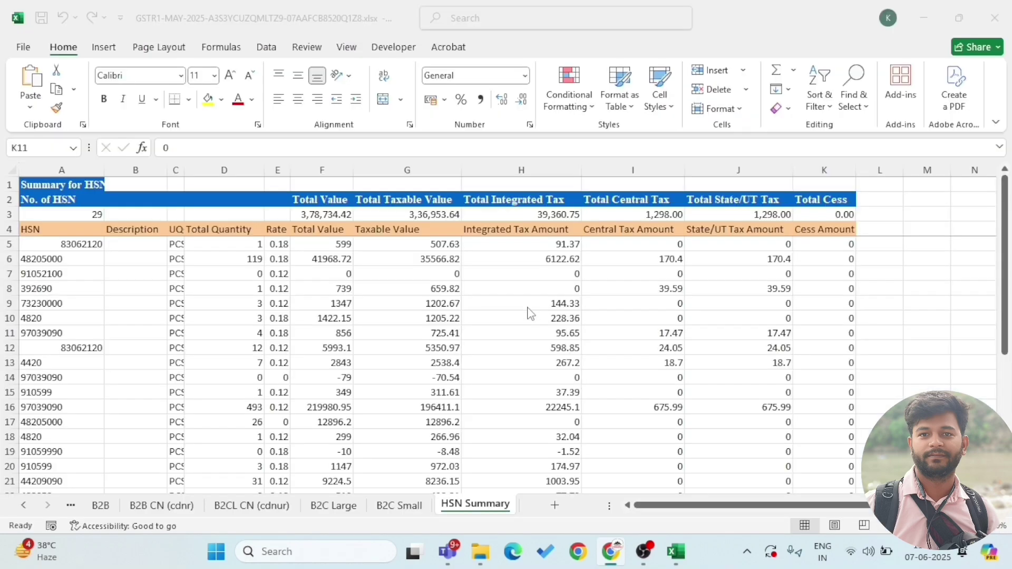
pyautogui.hotkey('alt', 'Tab')
pyautogui.hotkey('alt', 'Tab')
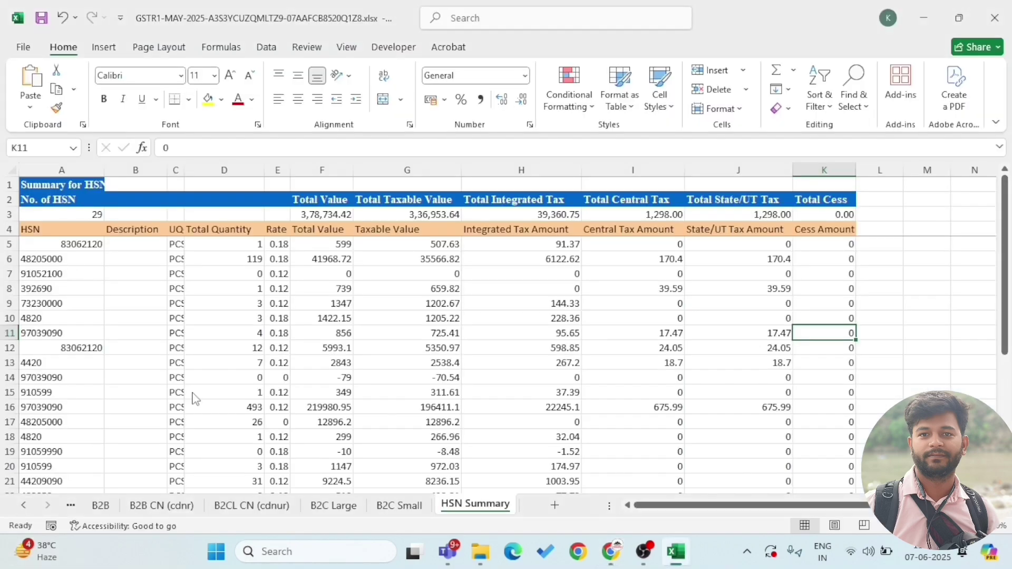
pyautogui.hotkey('alt', 'Tab')
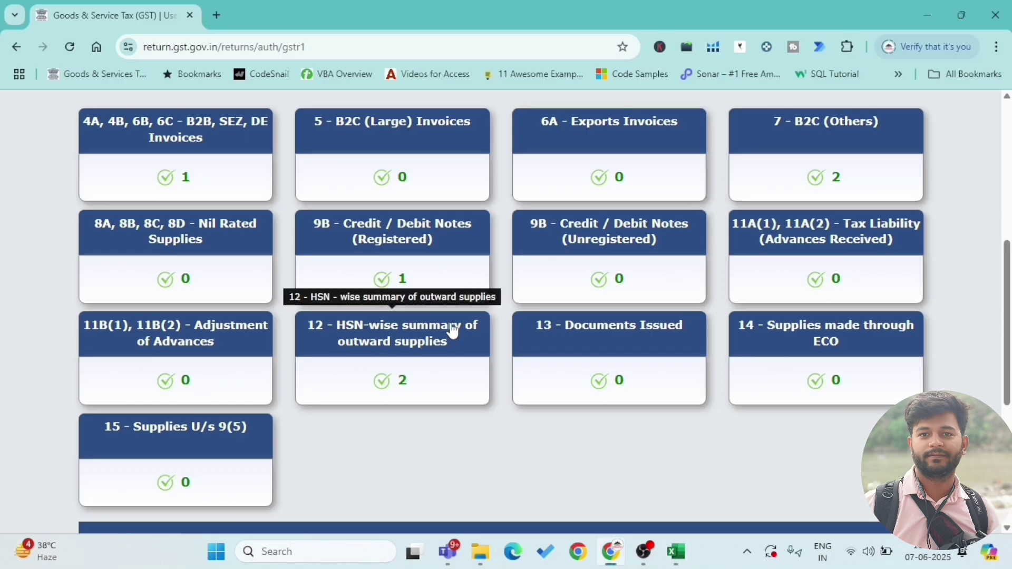
# Step: Generate the GSTR-1 summary for May and refresh the return's status
pyautogui.scroll(-5, 482, 382)
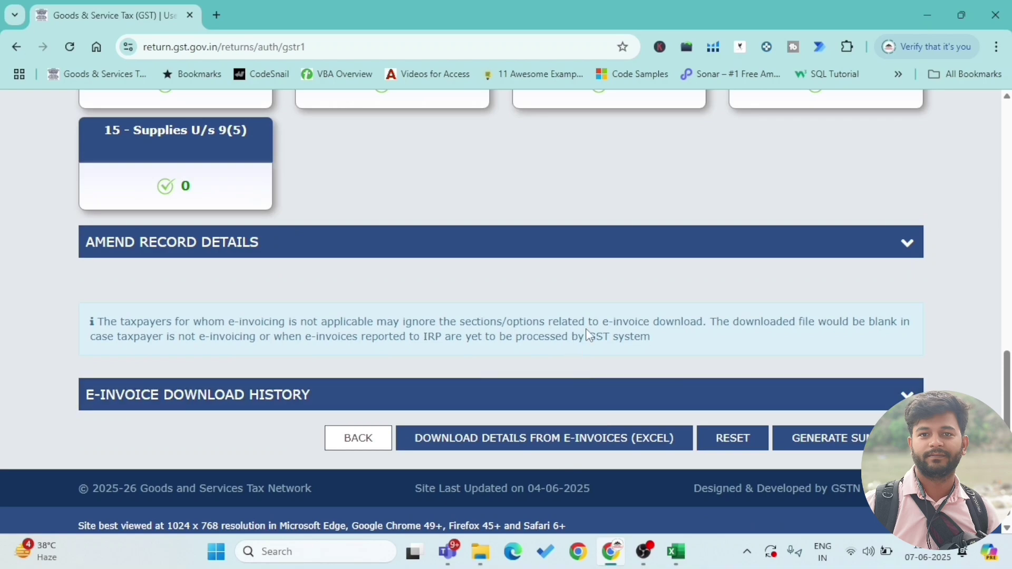
pyautogui.scroll(5, 586, 328)
pyautogui.scroll(-5, 586, 328)
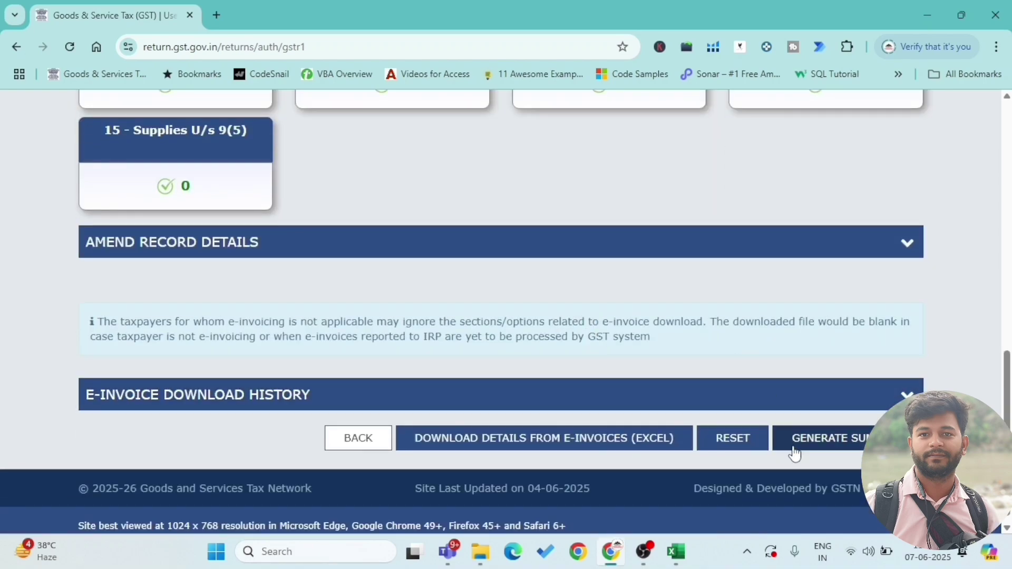
pyautogui.click(859, 440)
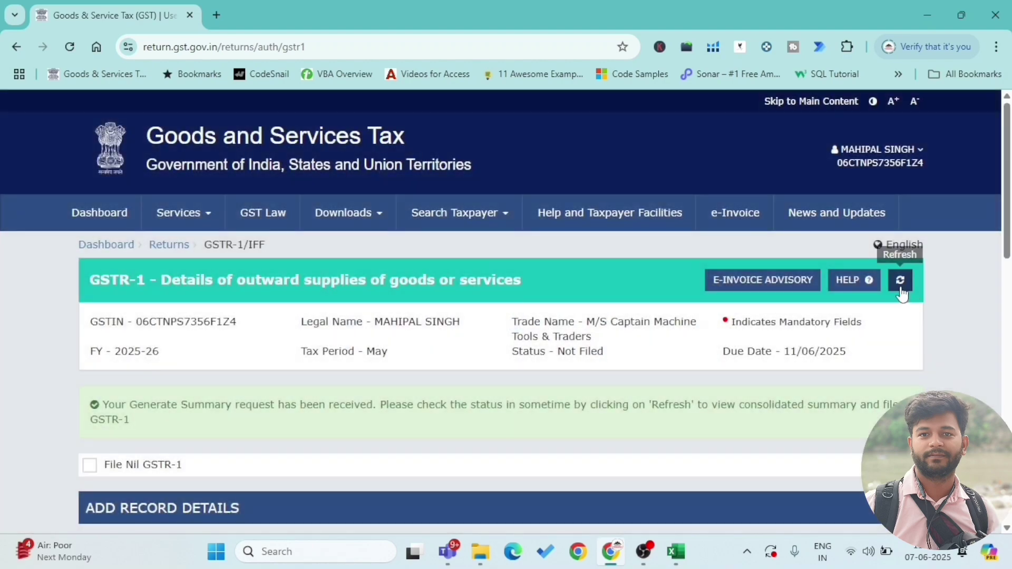
pyautogui.click(900, 281)
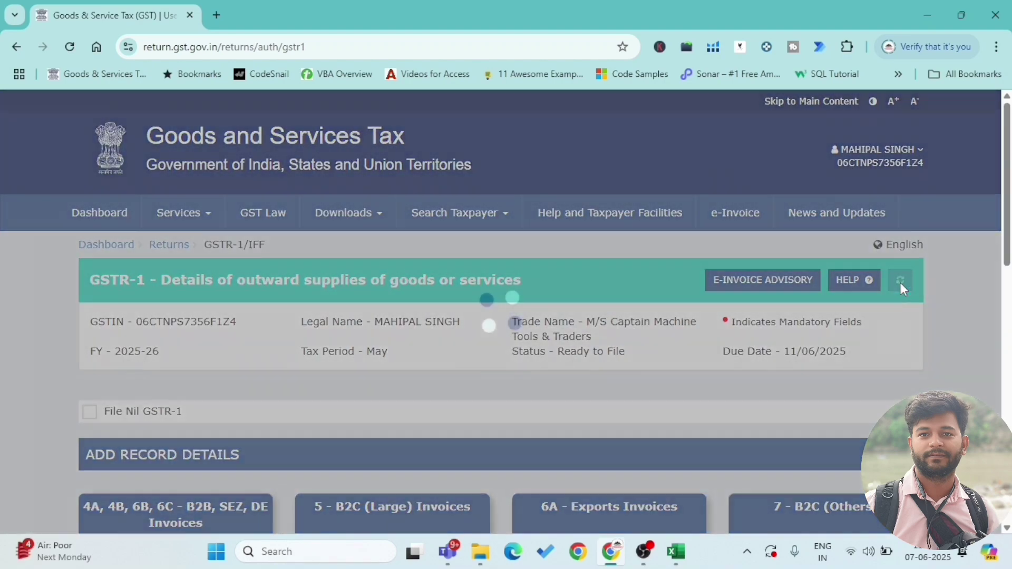
# Step: Proceed to the filing summary and review the consolidated summary through to the total liability row
pyautogui.scroll(-10, 901, 284)
pyautogui.scroll(1, 859, 418)
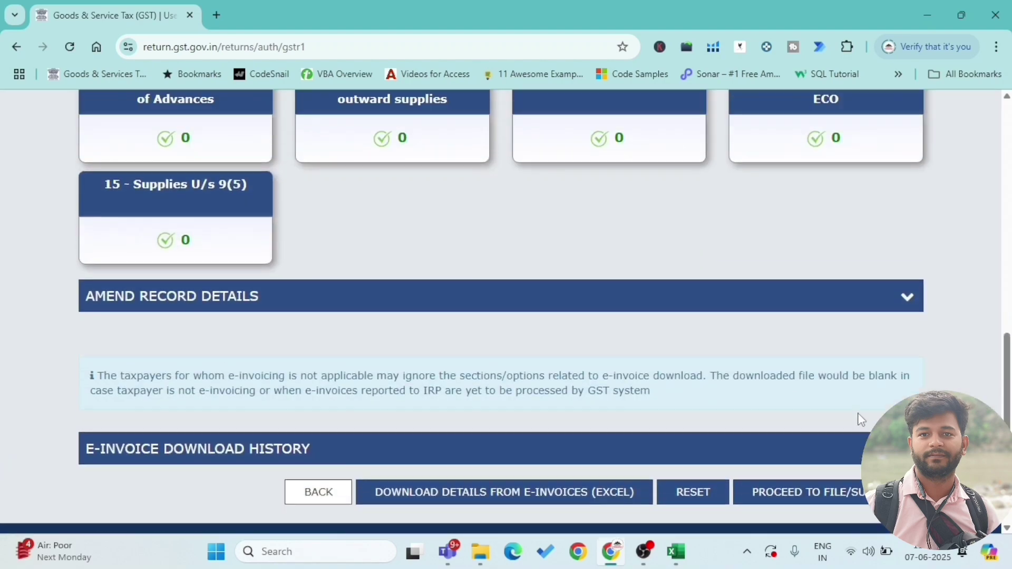
pyautogui.scroll(-1, 858, 419)
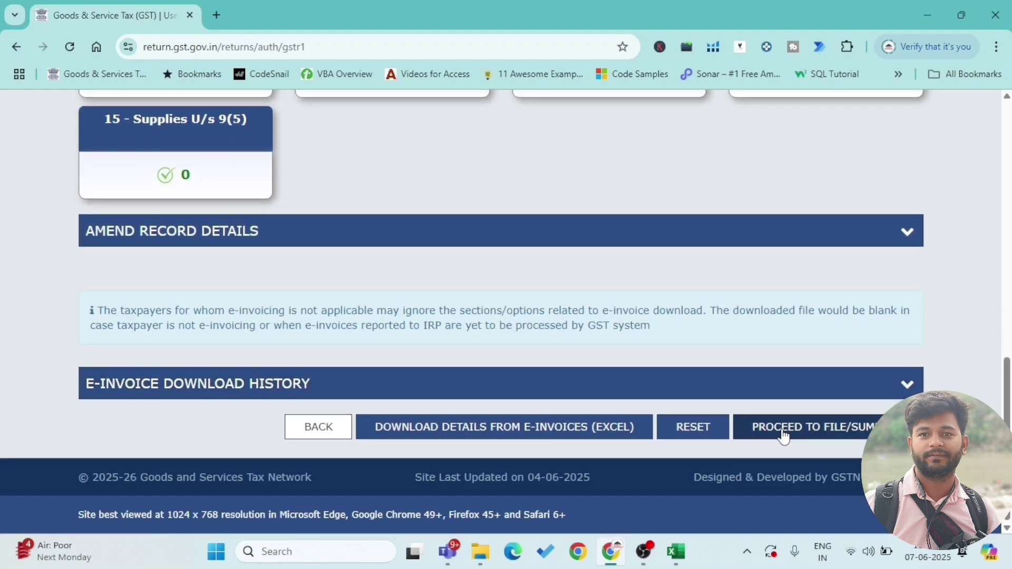
pyautogui.click(816, 436)
pyautogui.scroll(-8, 386, 294)
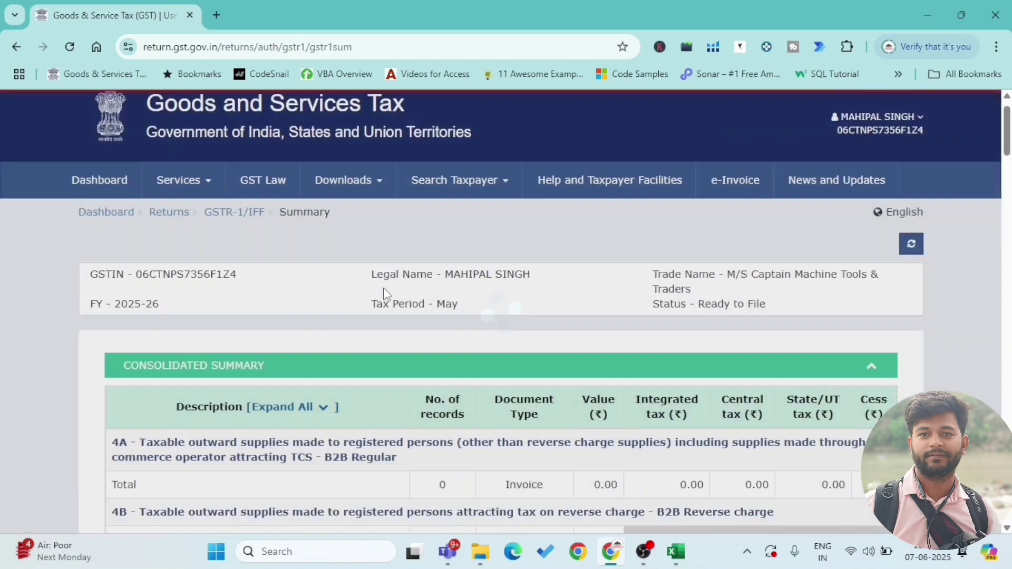
pyautogui.scroll(-20, 387, 294)
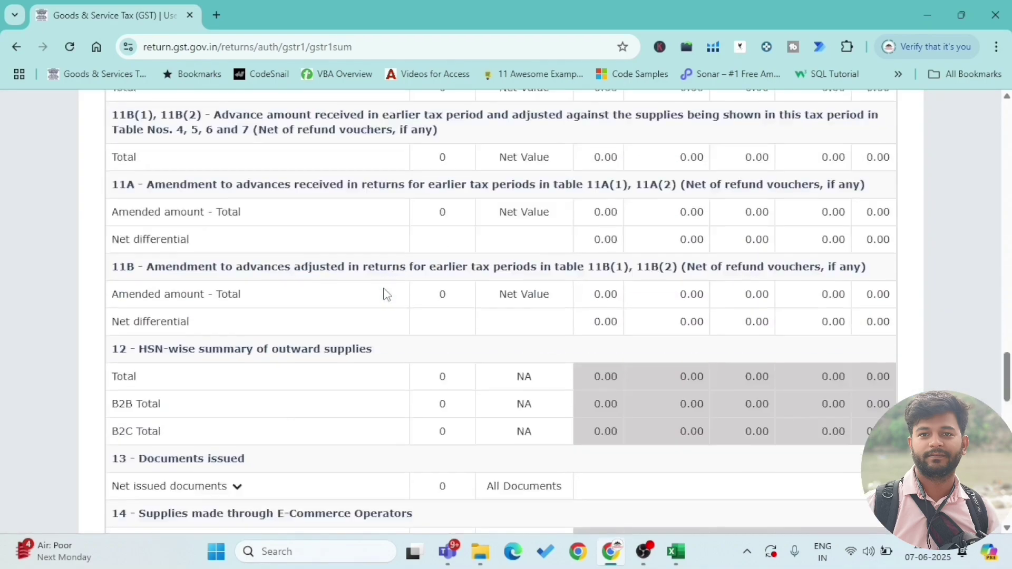
pyautogui.scroll(-15, 386, 294)
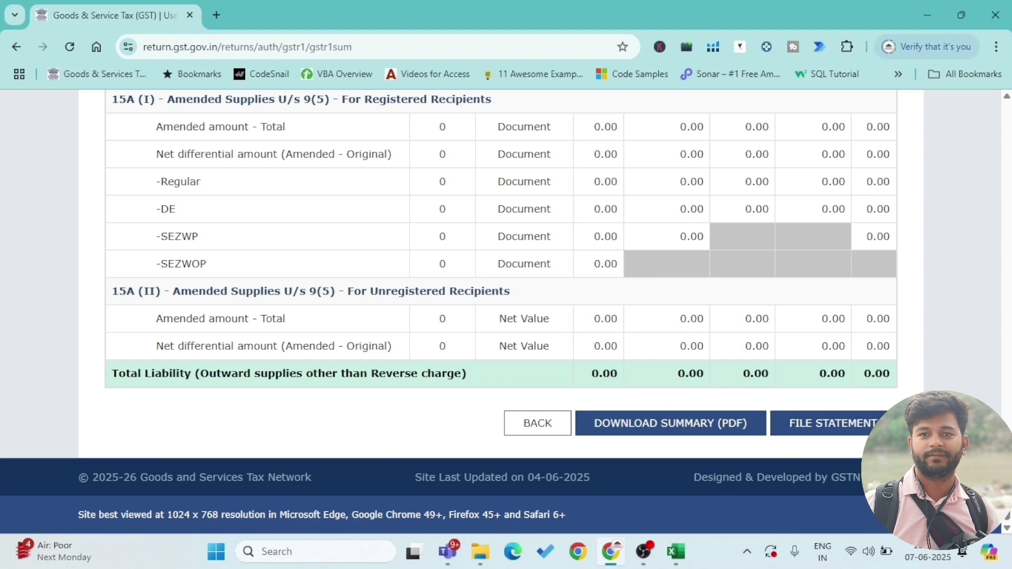
# Step: Proceed to file the statement, accept the declaration and select the authorised signatory
pyautogui.click(835, 437)
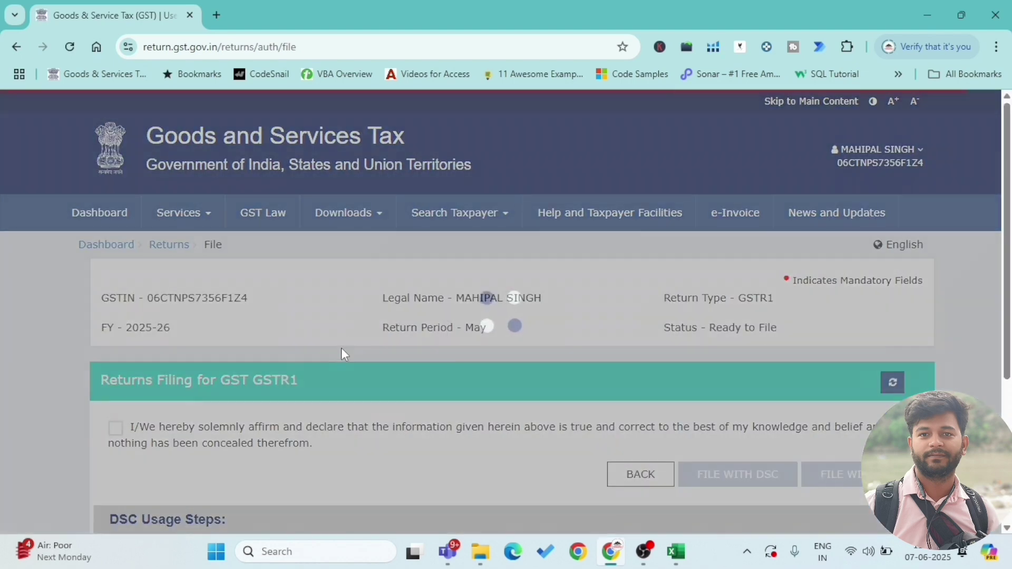
pyautogui.scroll(-3, 216, 335)
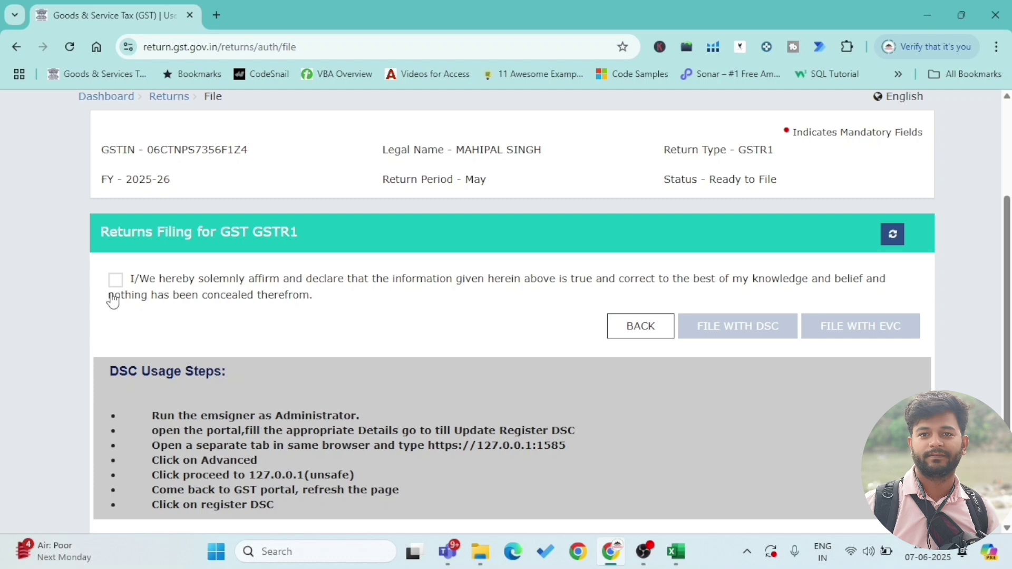
pyautogui.click(115, 280)
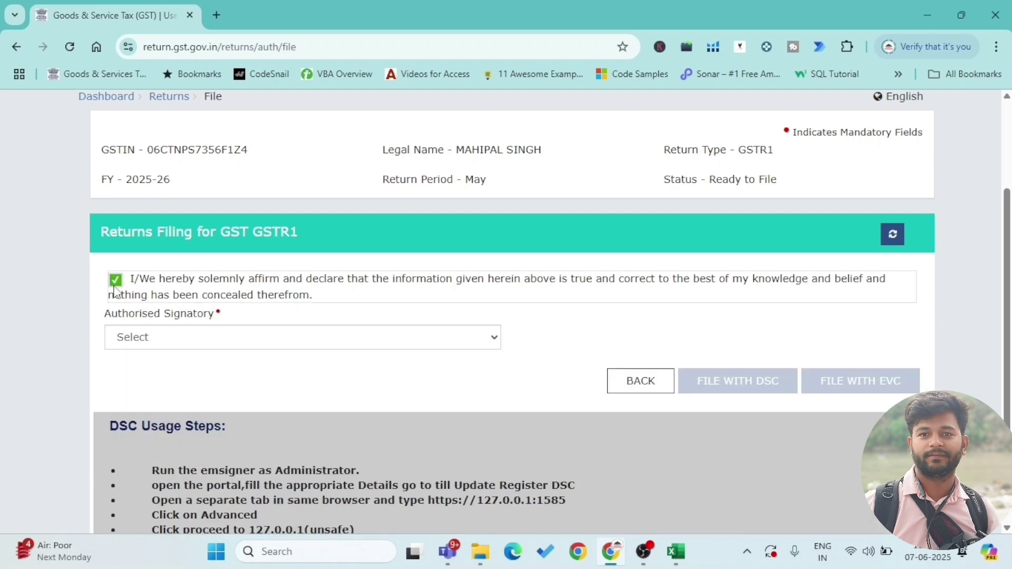
pyautogui.click(171, 342)
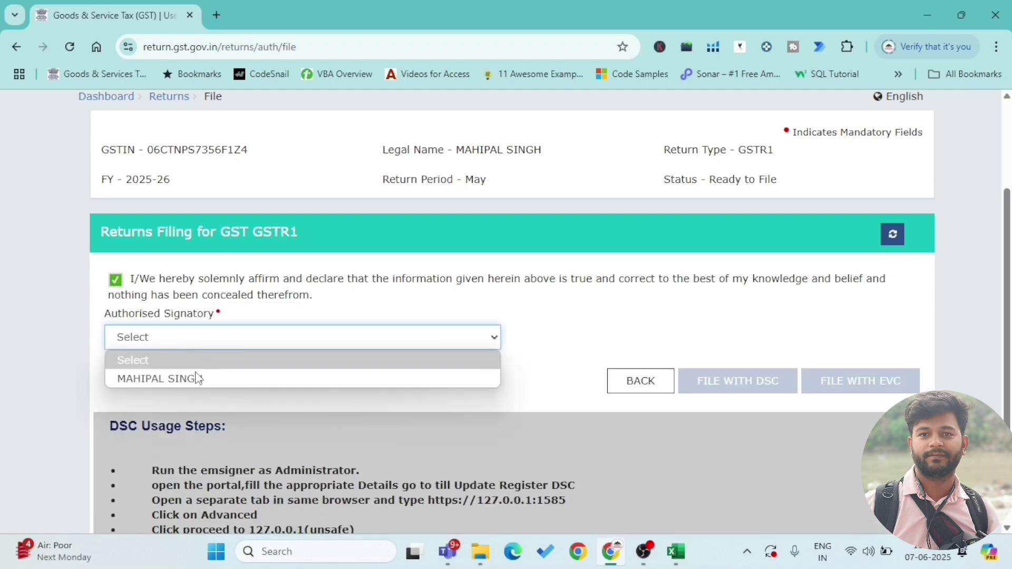
pyautogui.click(196, 379)
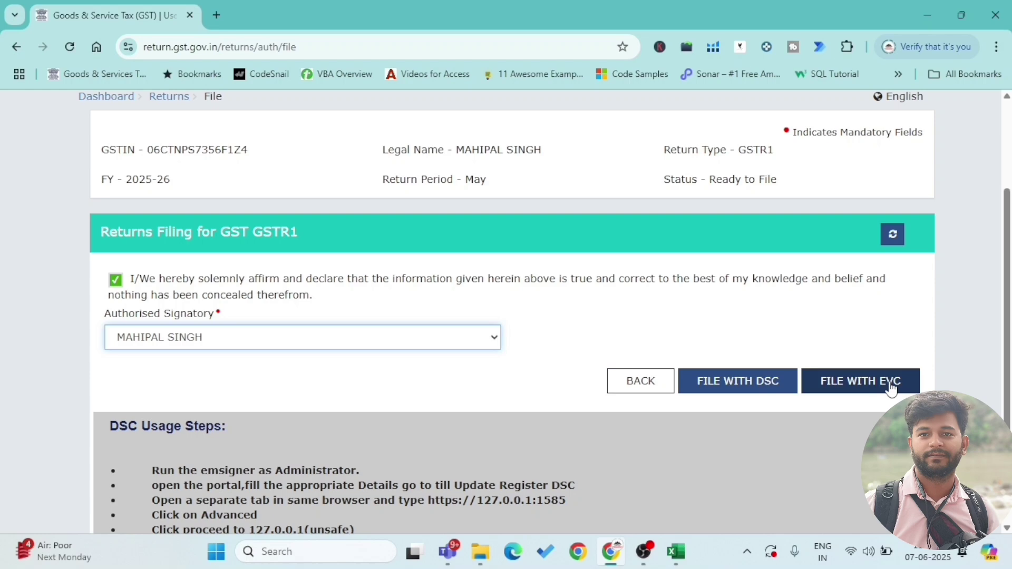
pyautogui.scroll(3, 890, 389)
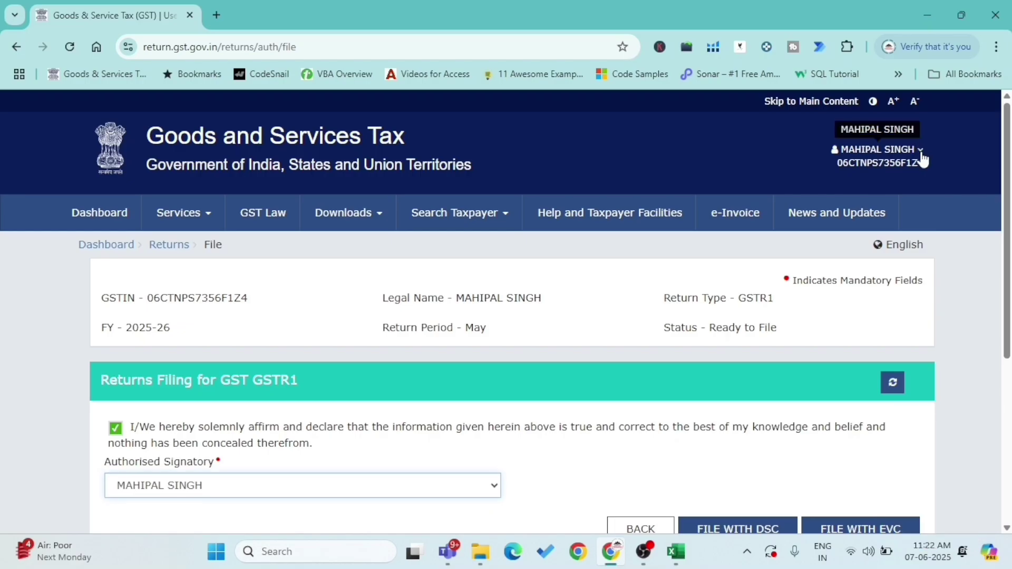